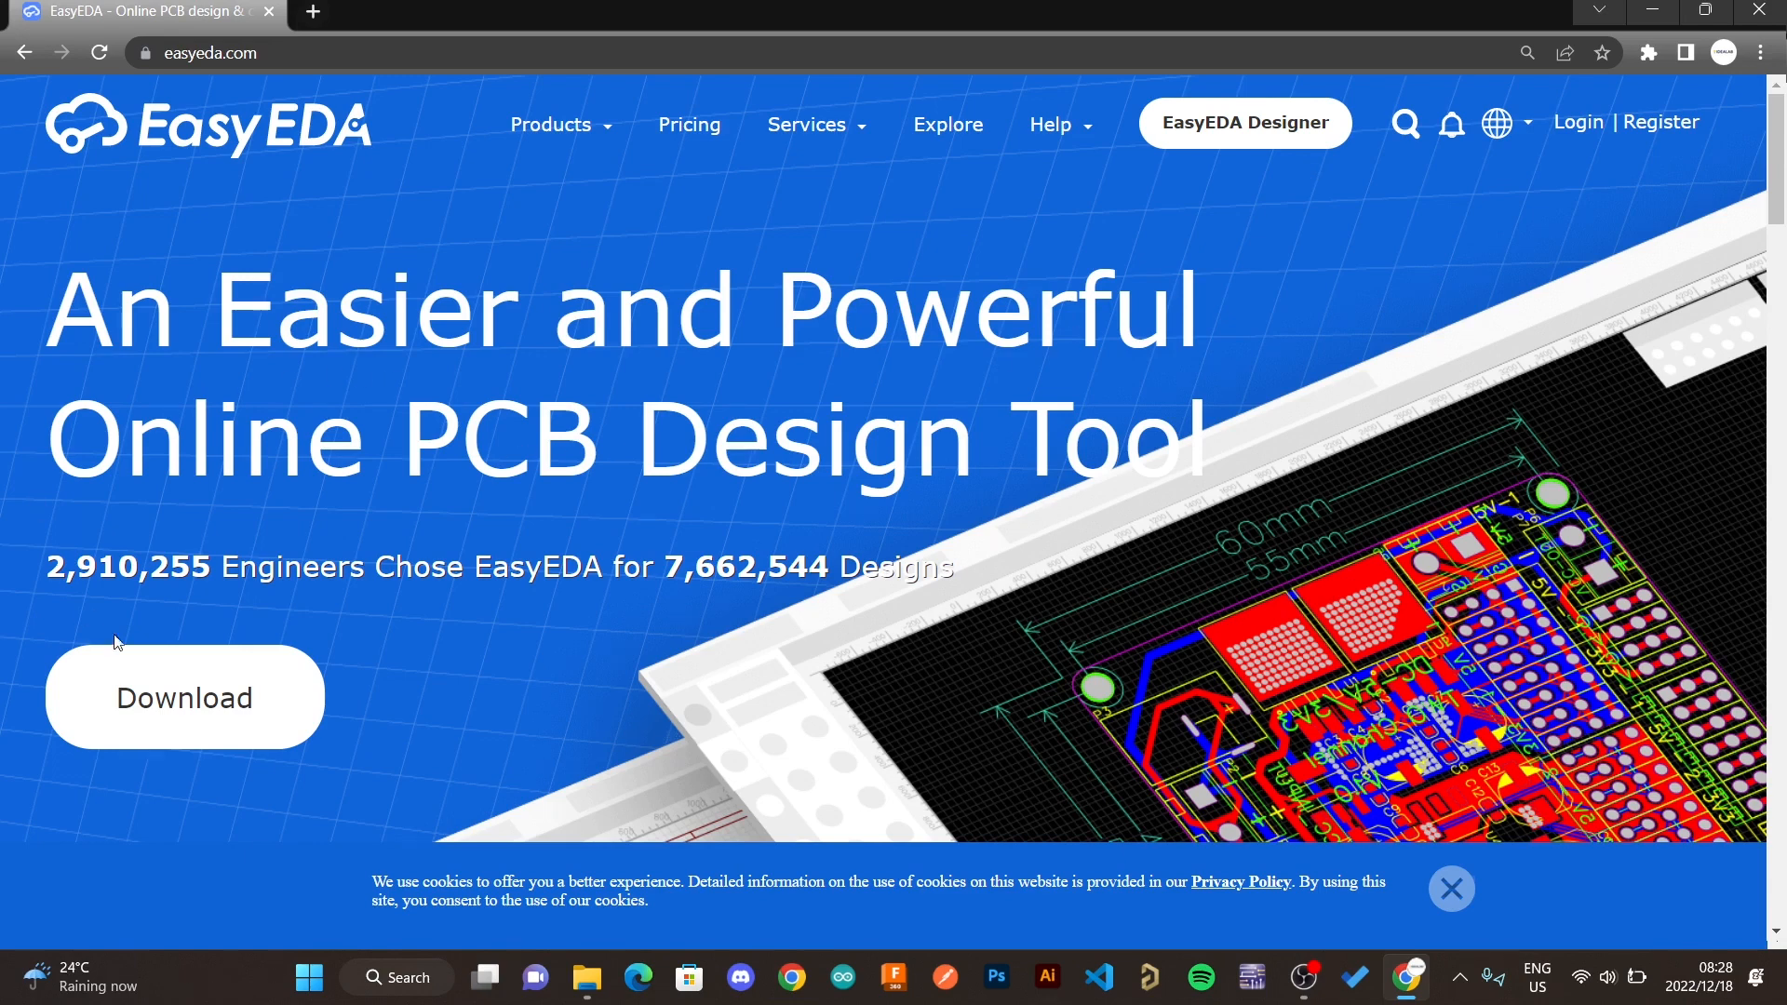
# - Open the client download page and browse the desktop editions and the feature comparison table
pyautogui.click(264, 694)
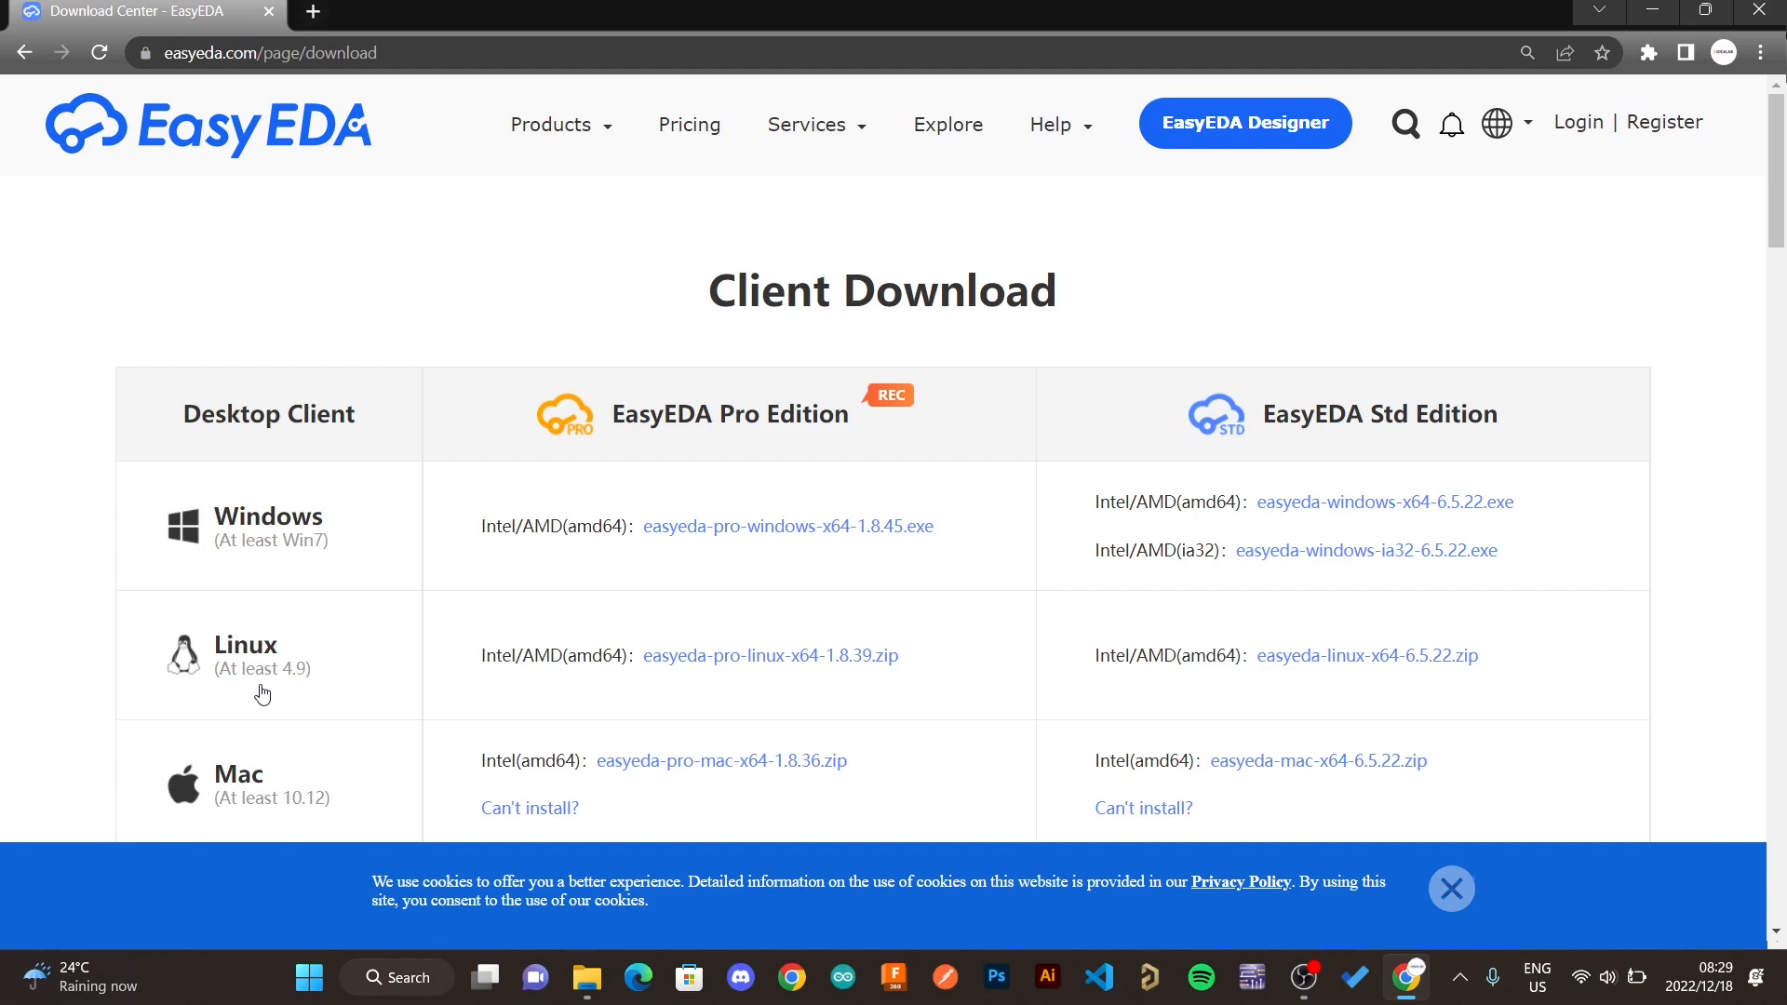
pyautogui.scroll(-3, 557, 666)
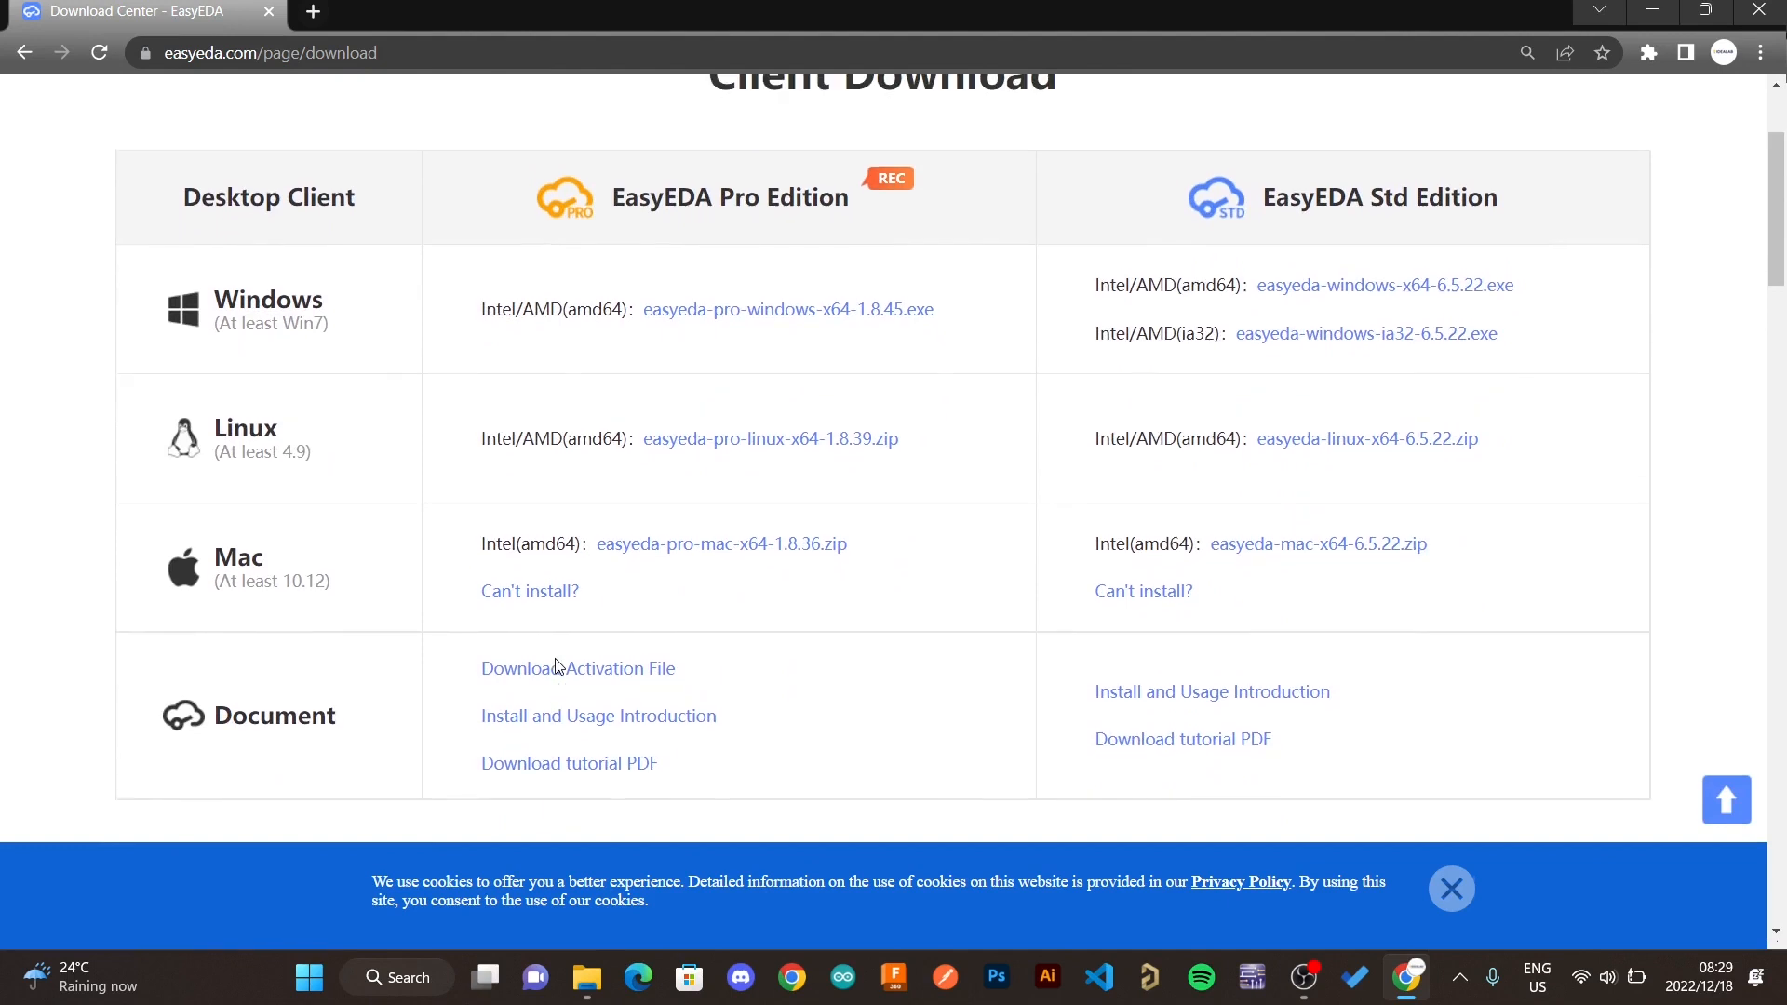
pyautogui.scroll(1, 557, 666)
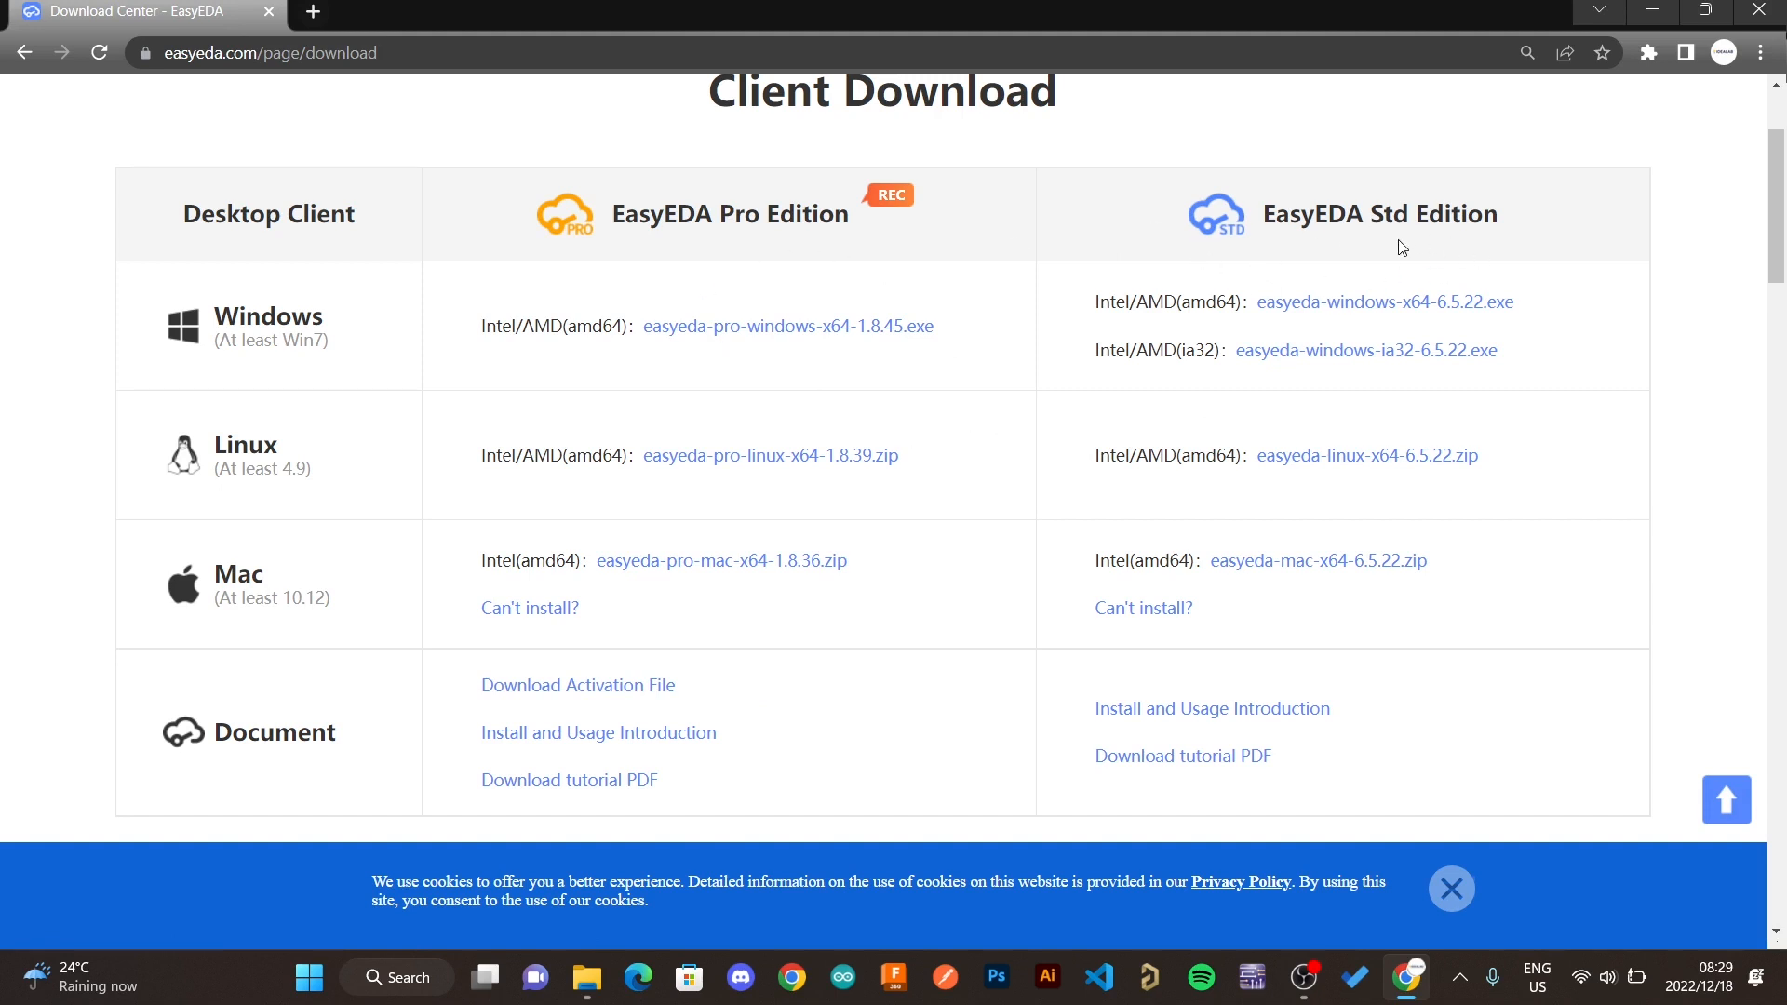
pyautogui.scroll(-1, 1403, 248)
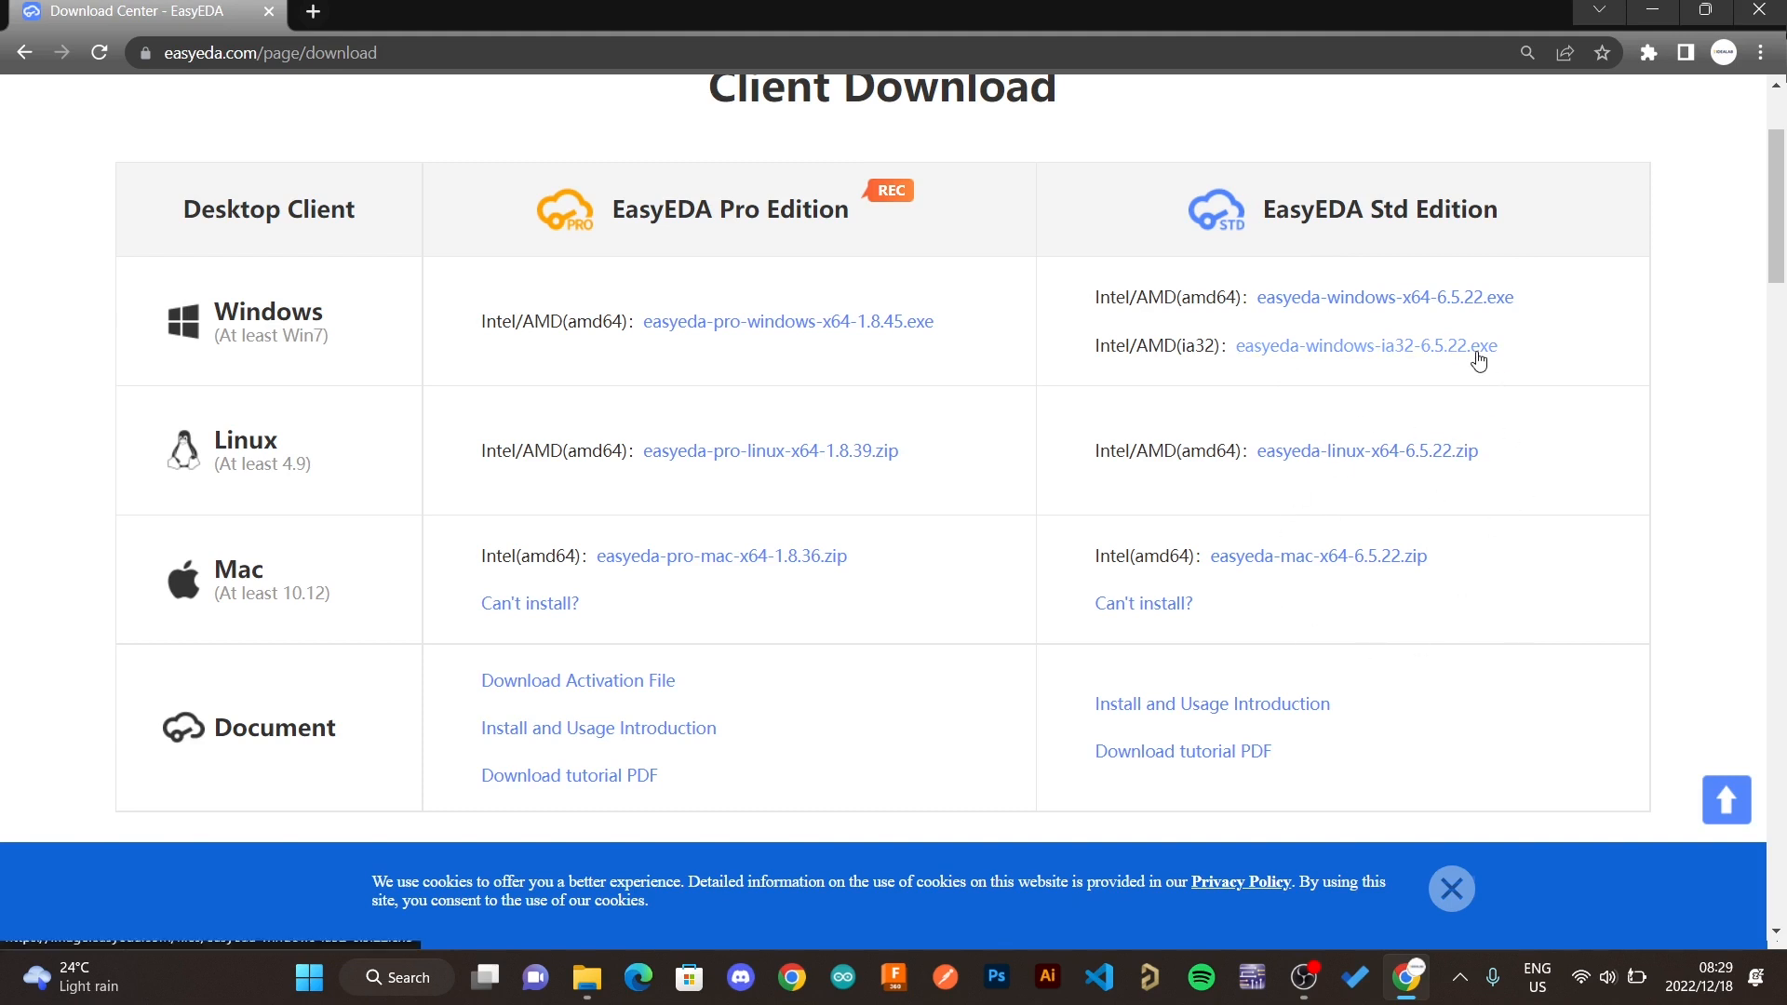
pyautogui.scroll(-1, 1597, 351)
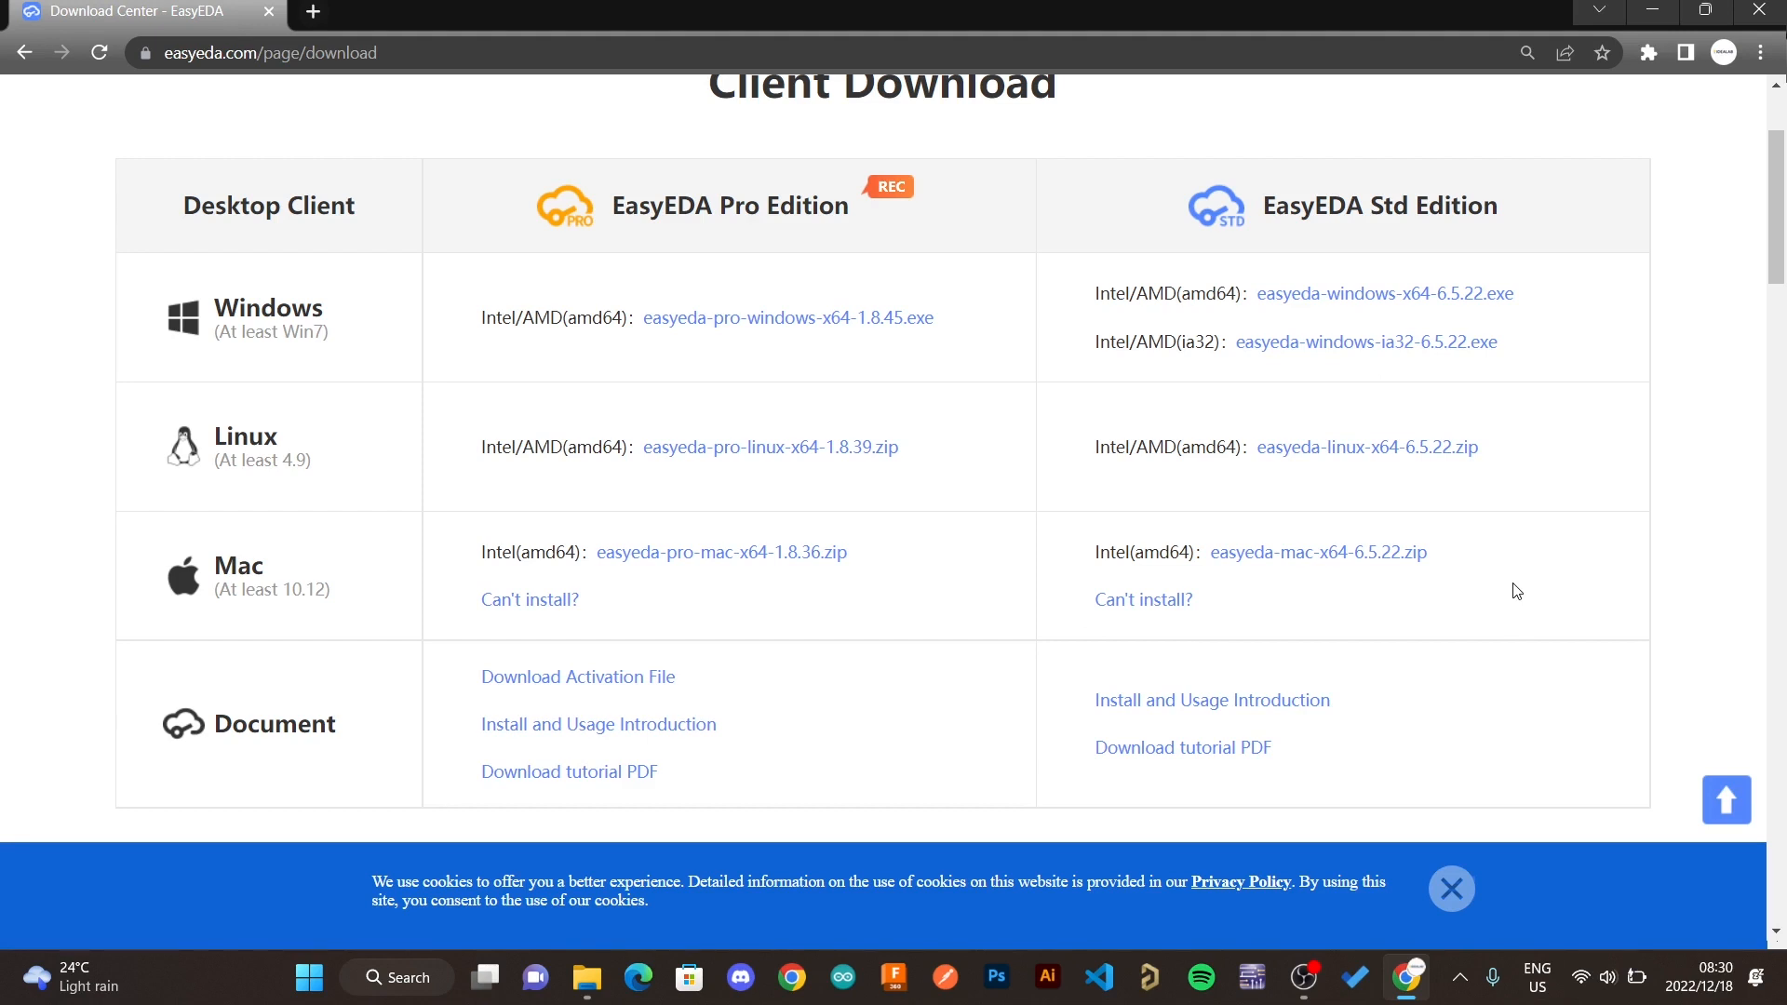
pyautogui.scroll(-1, 1516, 591)
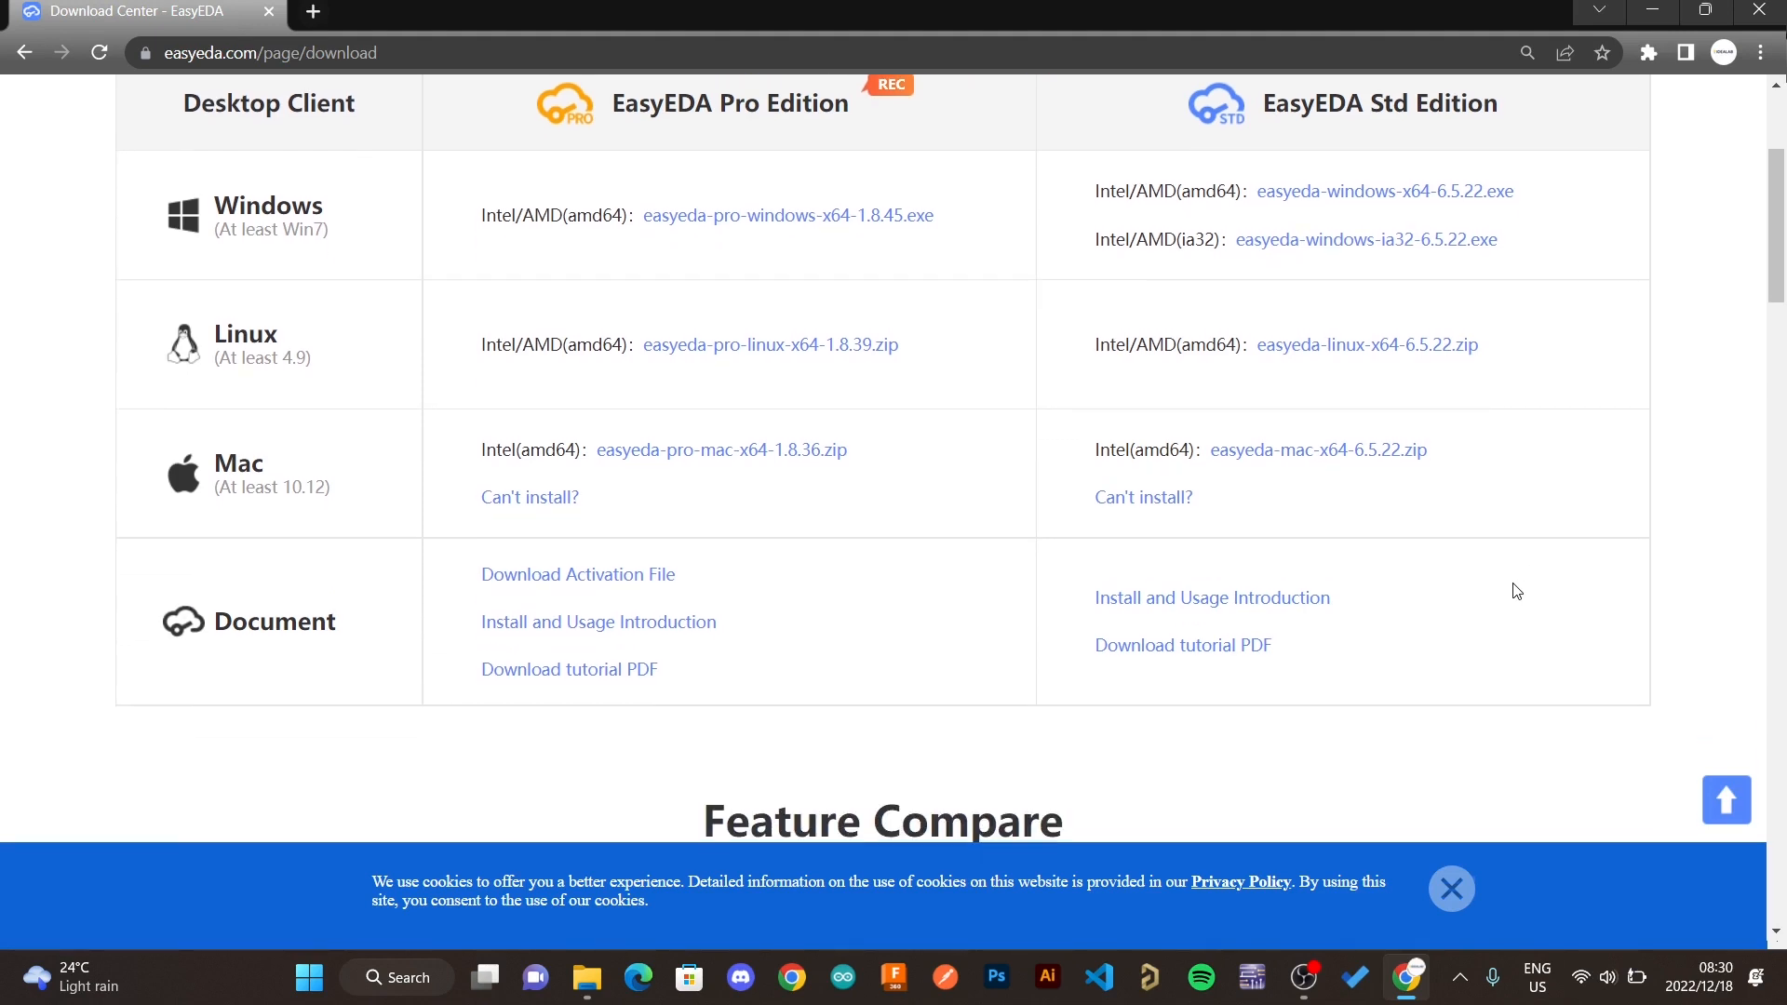
pyautogui.scroll(-10, 1517, 591)
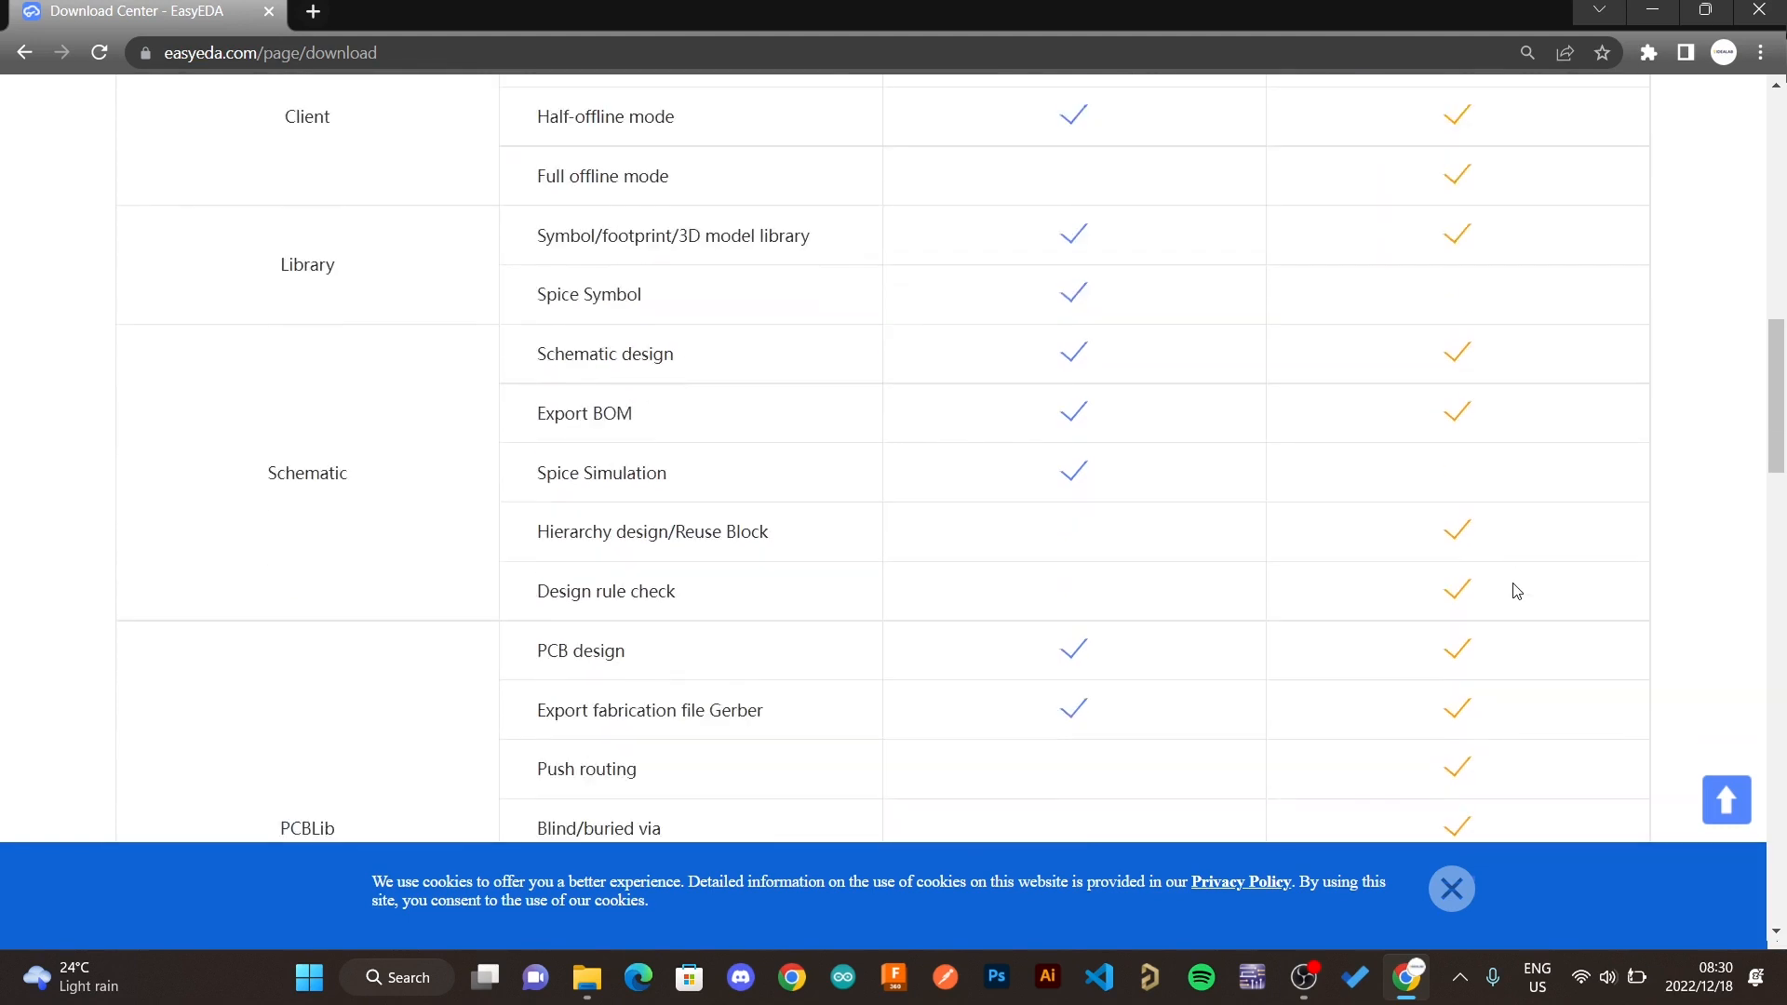
pyautogui.scroll(-4, 1516, 591)
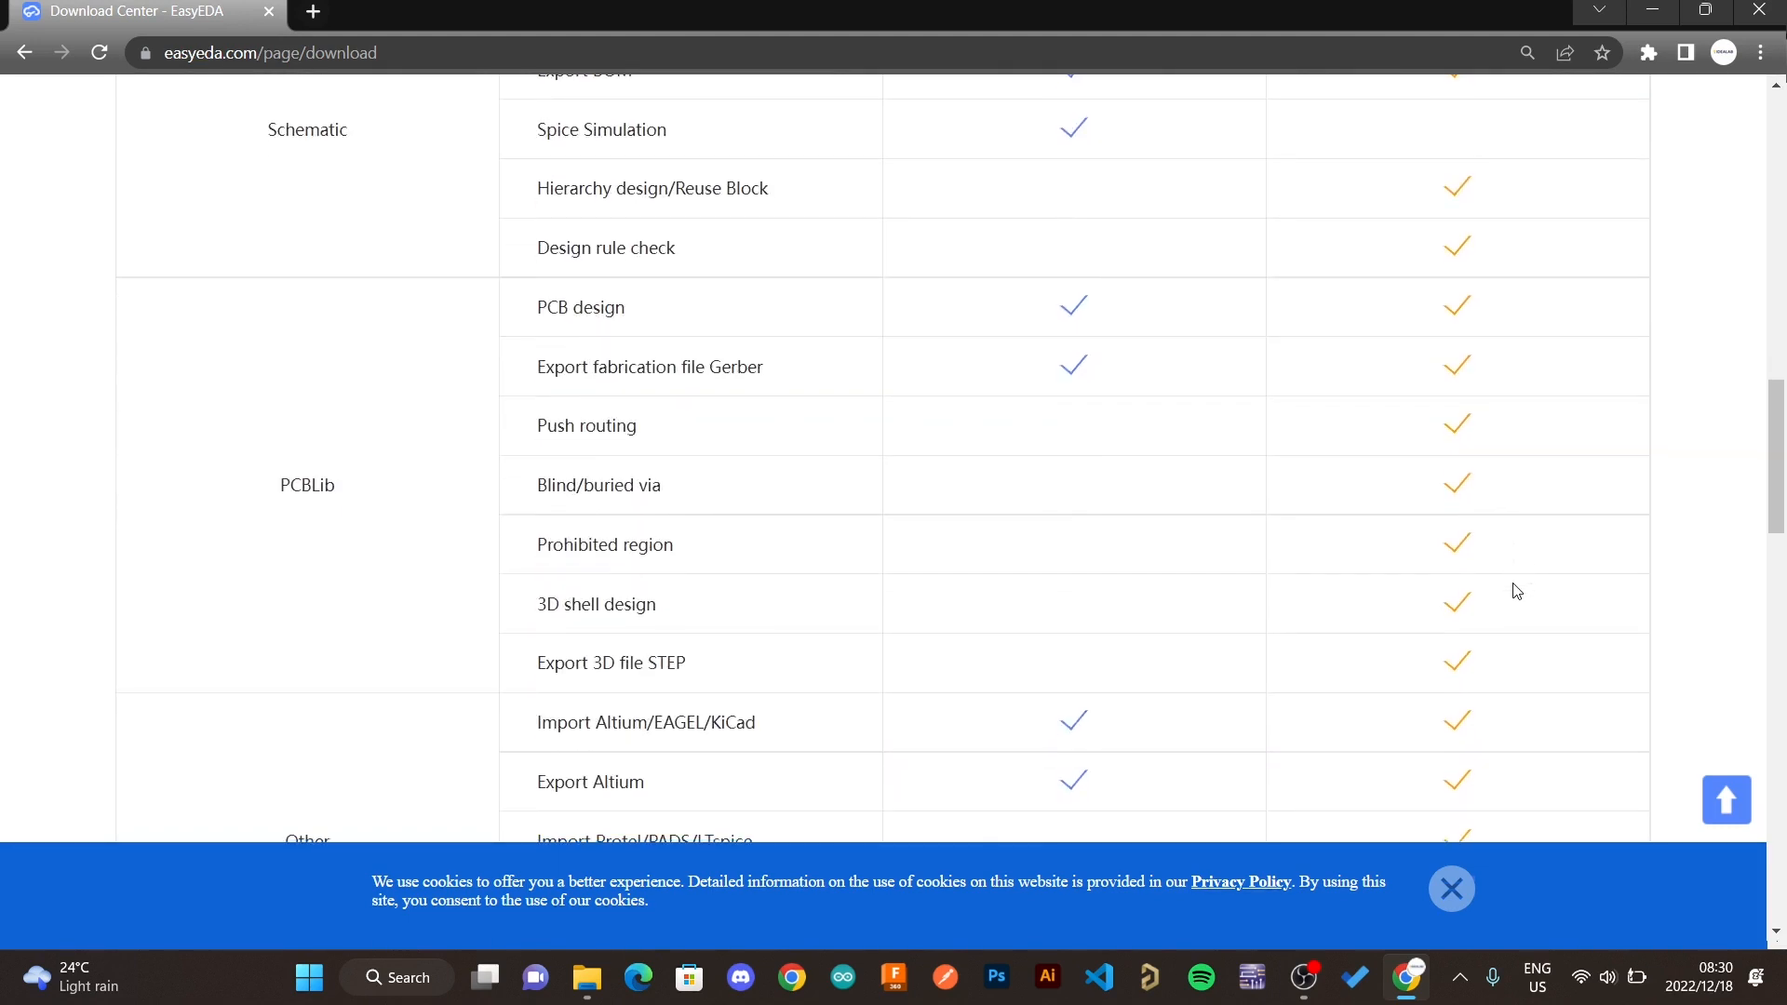
pyautogui.scroll(-1, 1516, 591)
pyautogui.scroll(7, 1516, 591)
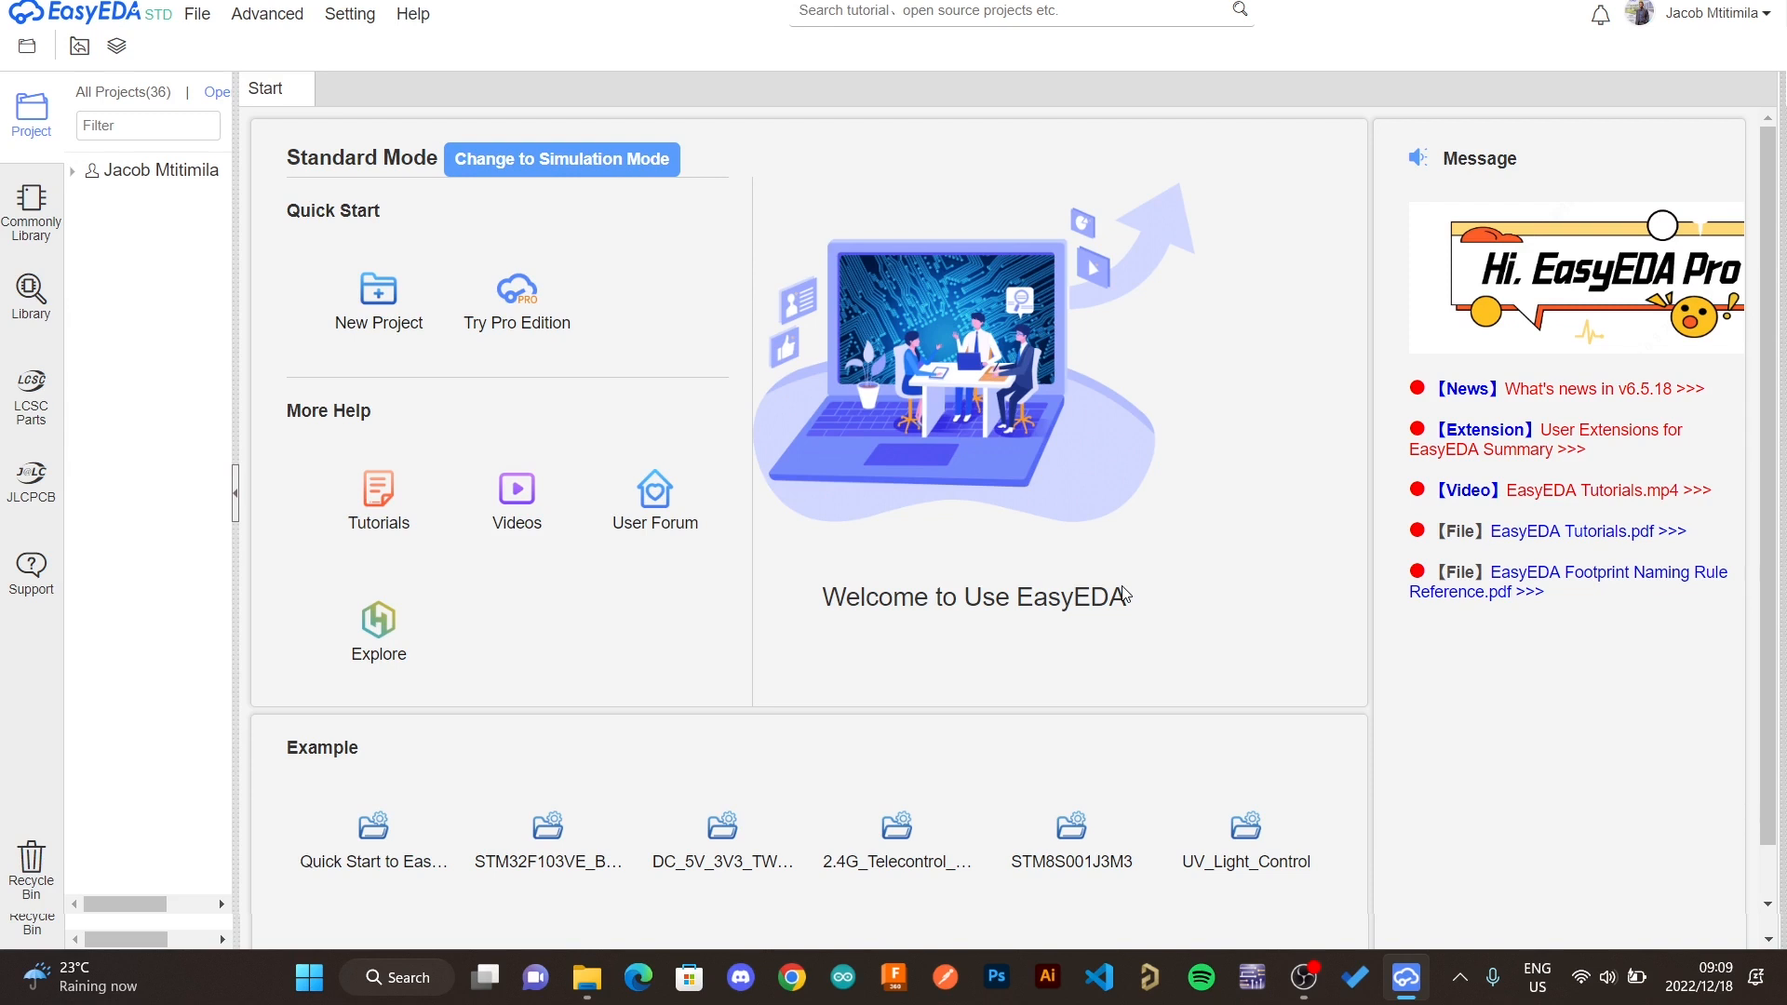
pyautogui.click(1680, 13)
pyautogui.click(267, 13)
pyautogui.click(568, 52)
pyautogui.click(197, 13)
pyautogui.moveTo(196, 73)
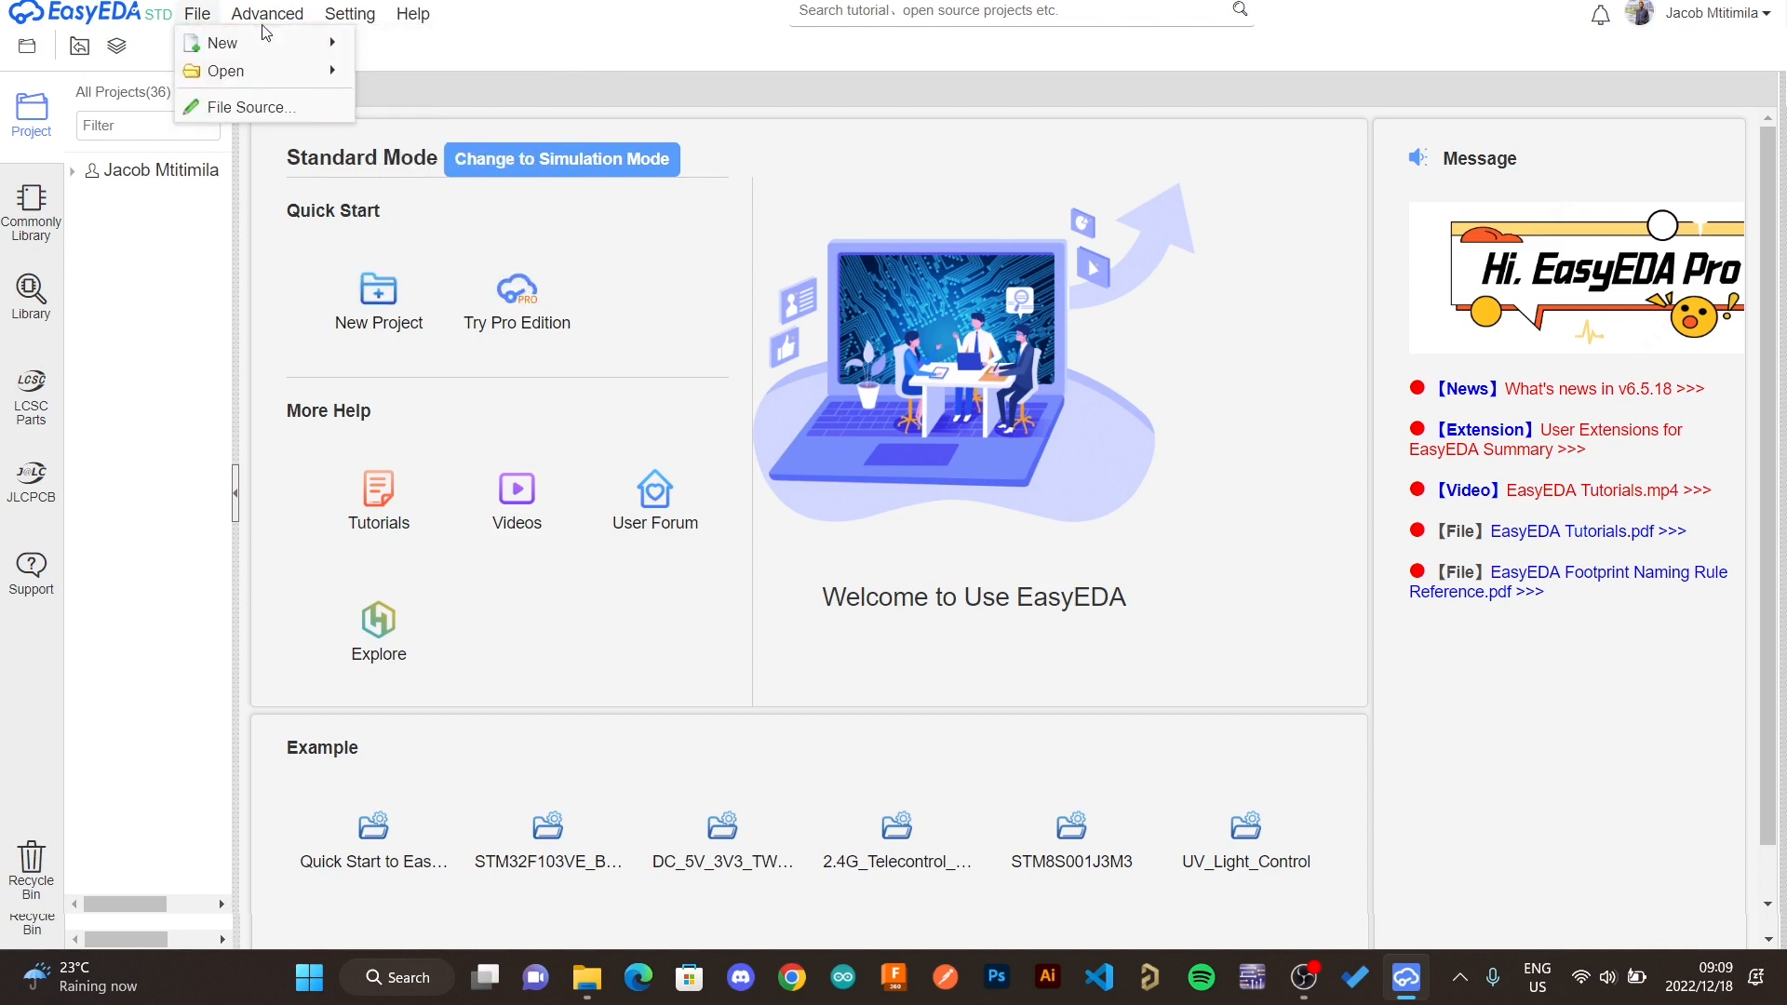
pyautogui.moveTo(265, 55)
pyautogui.click(198, 13)
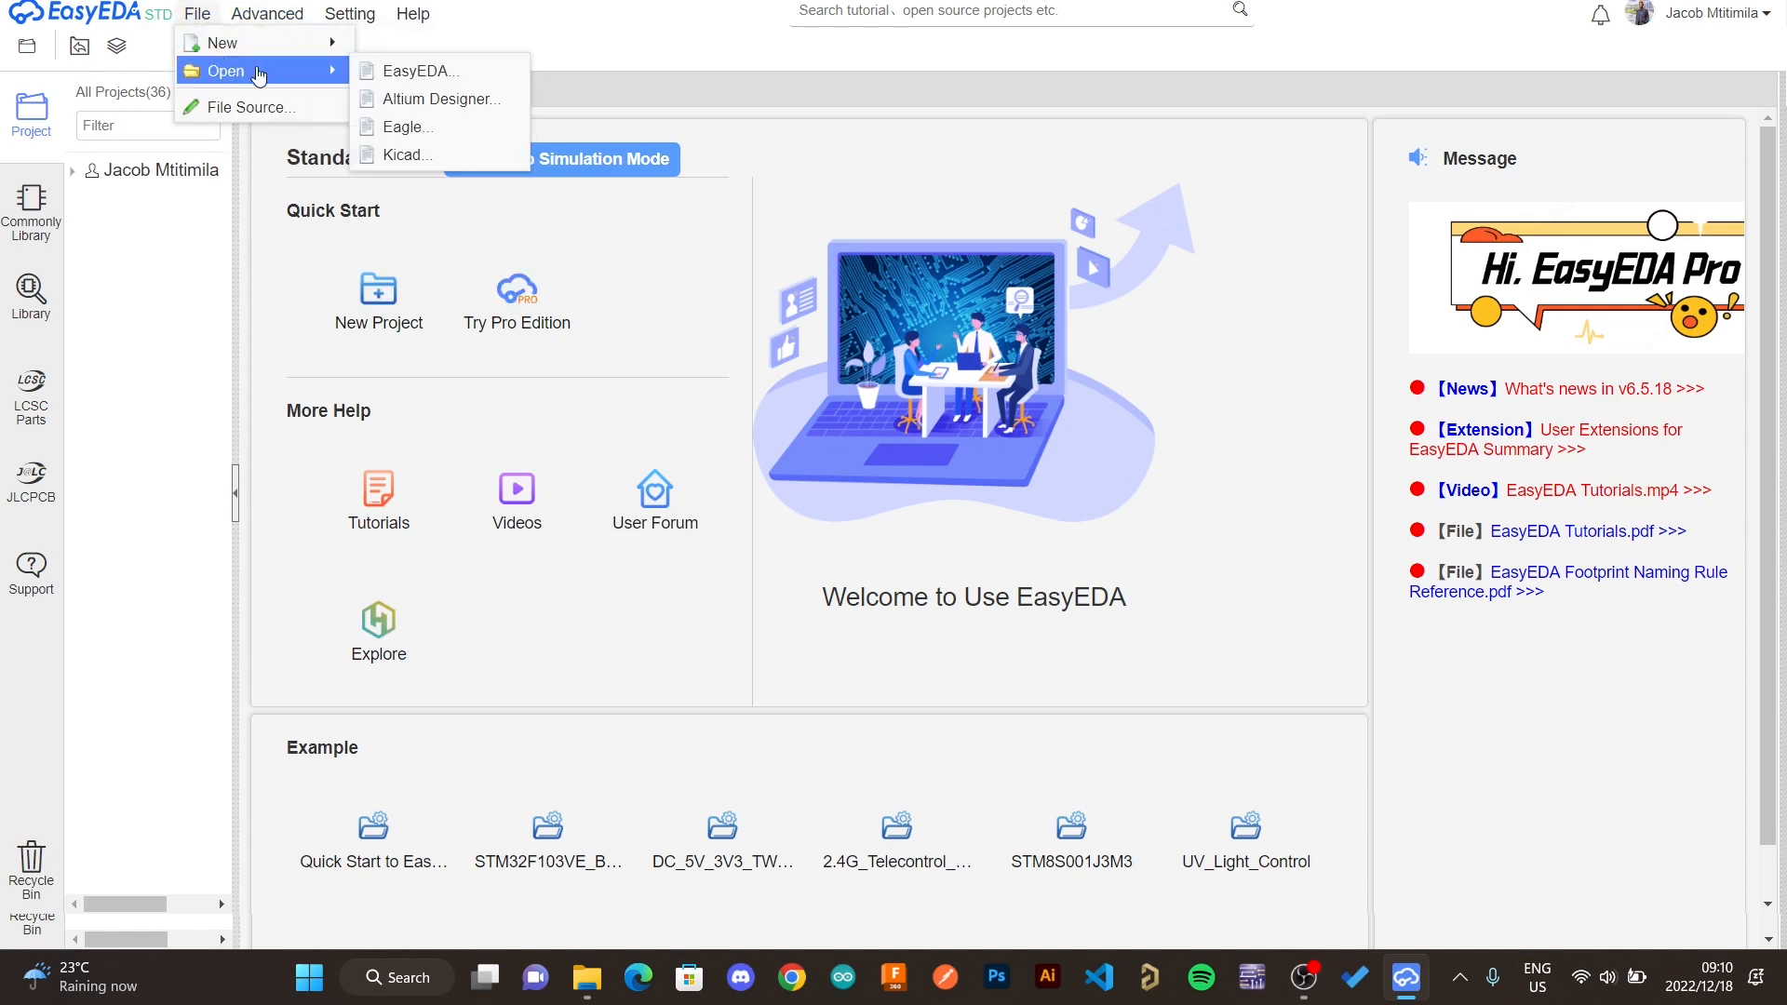
pyautogui.moveTo(244, 24)
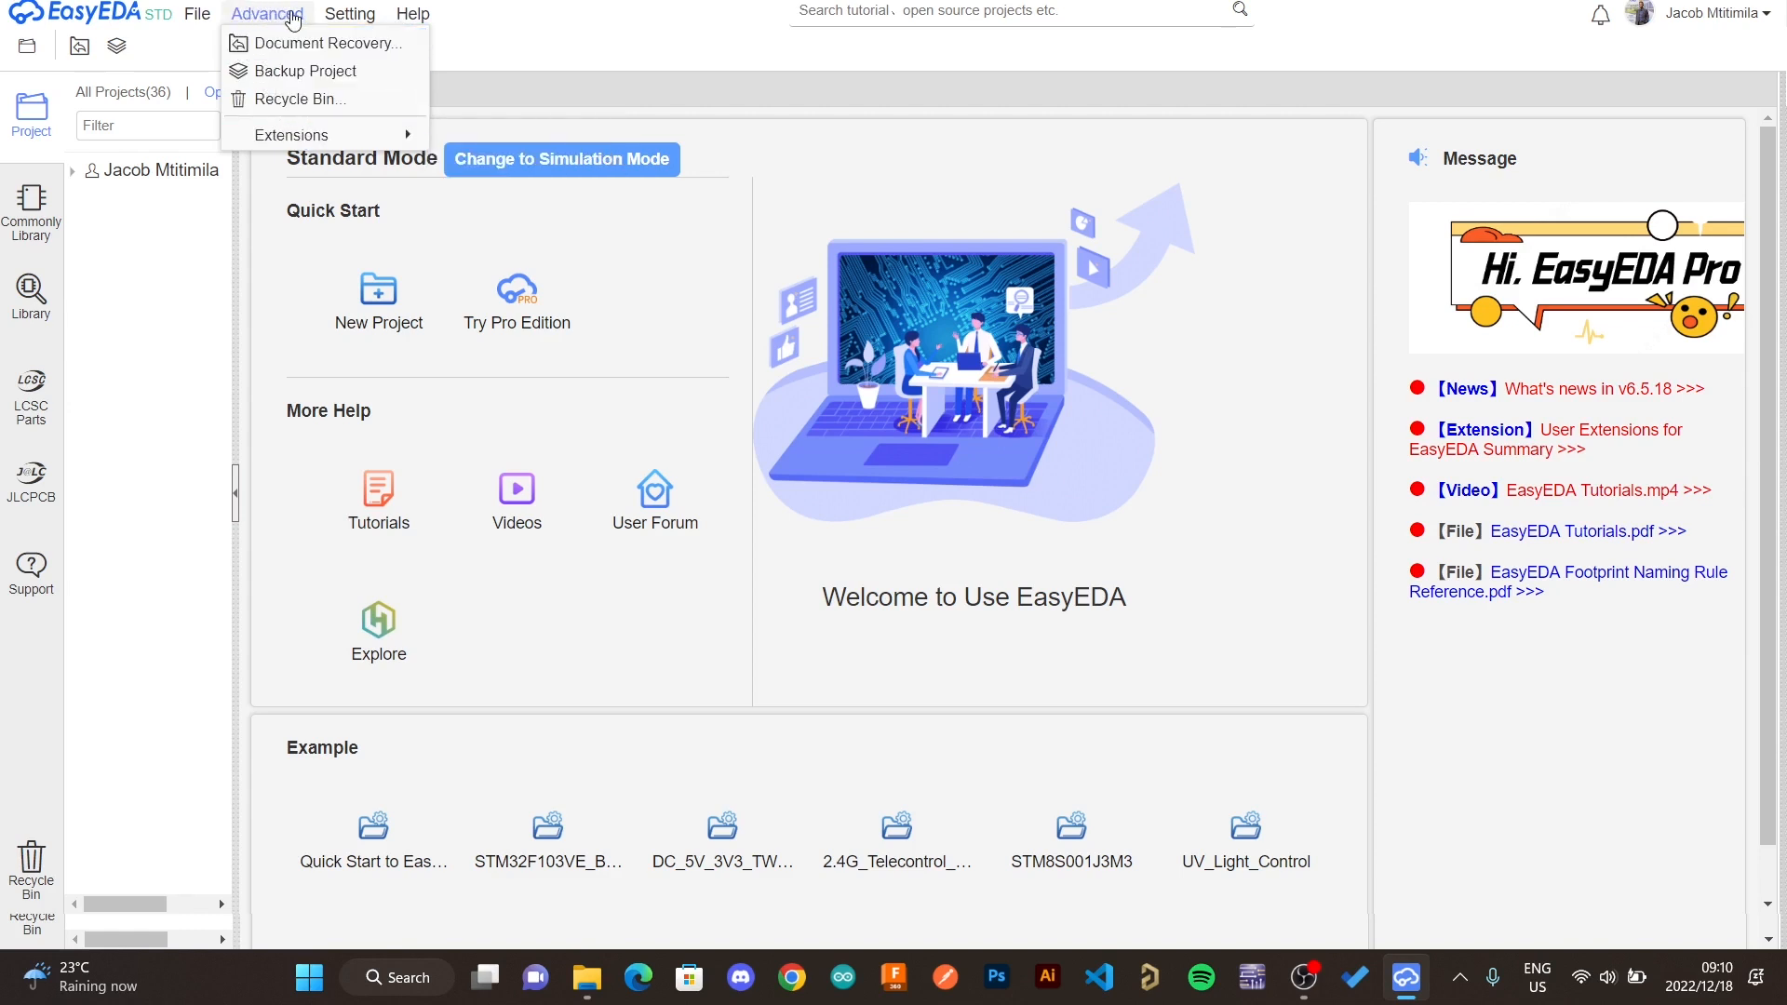
pyautogui.moveTo(365, 12)
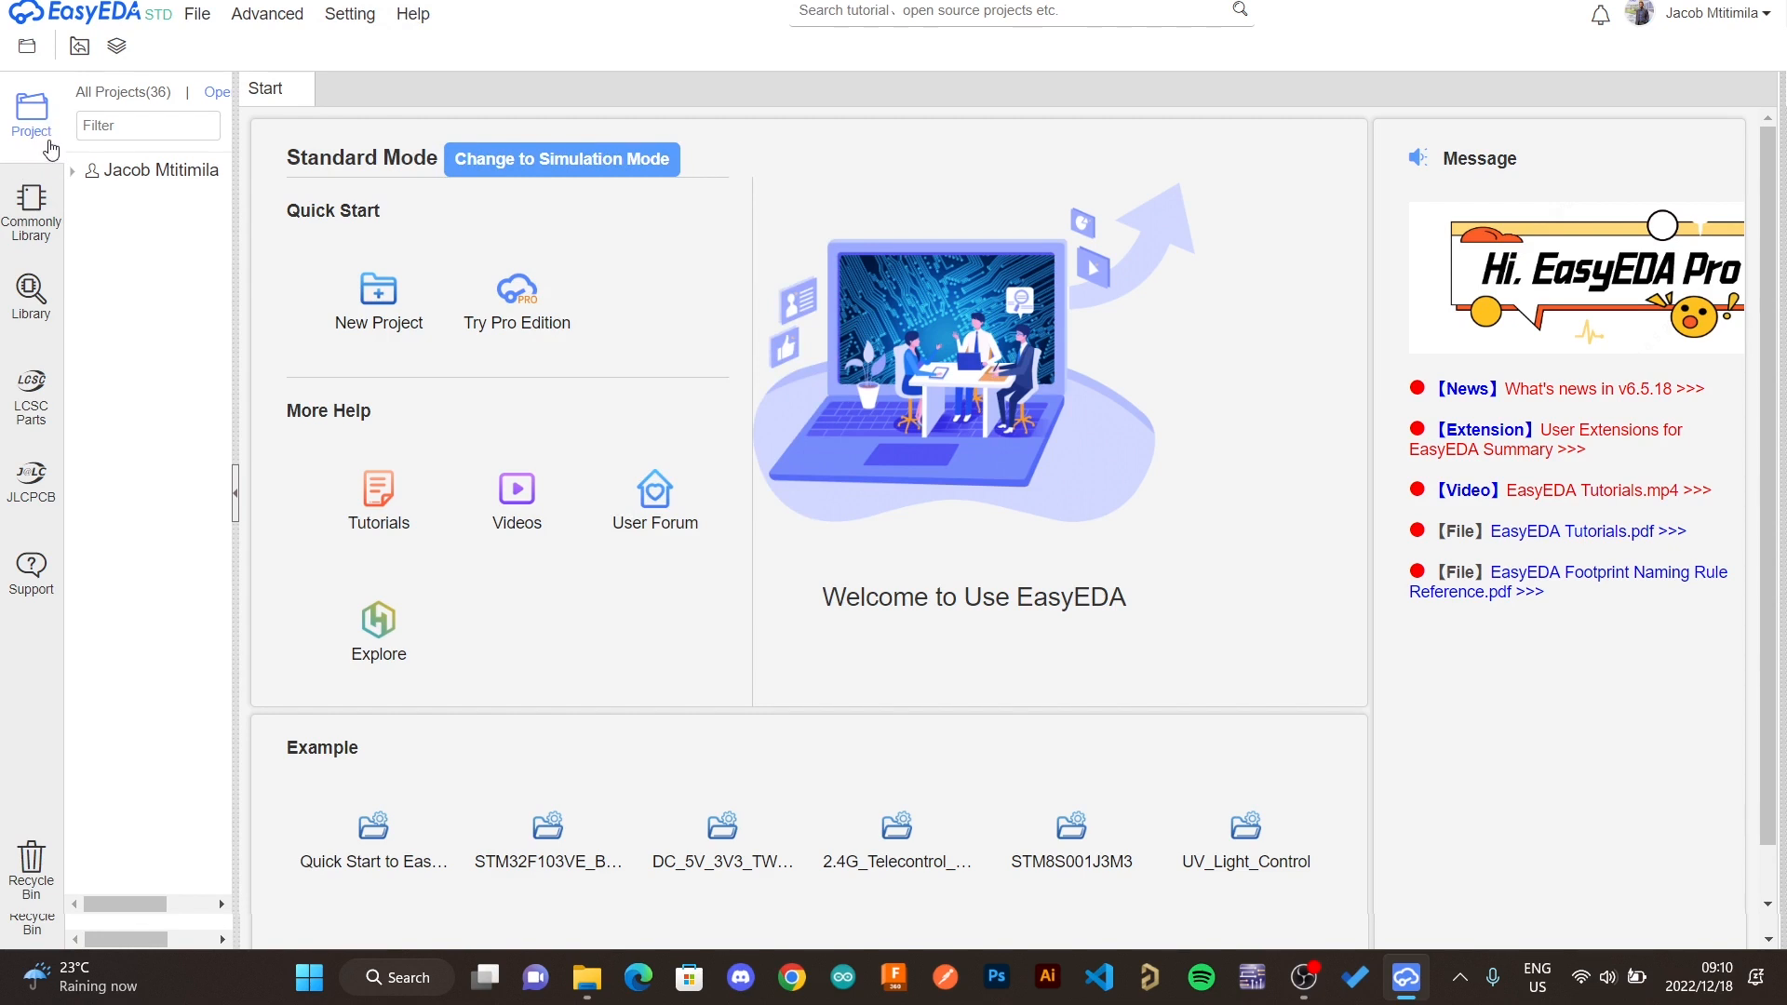
# - Expand the list of all projects and scroll through it
pyautogui.click(121, 92)
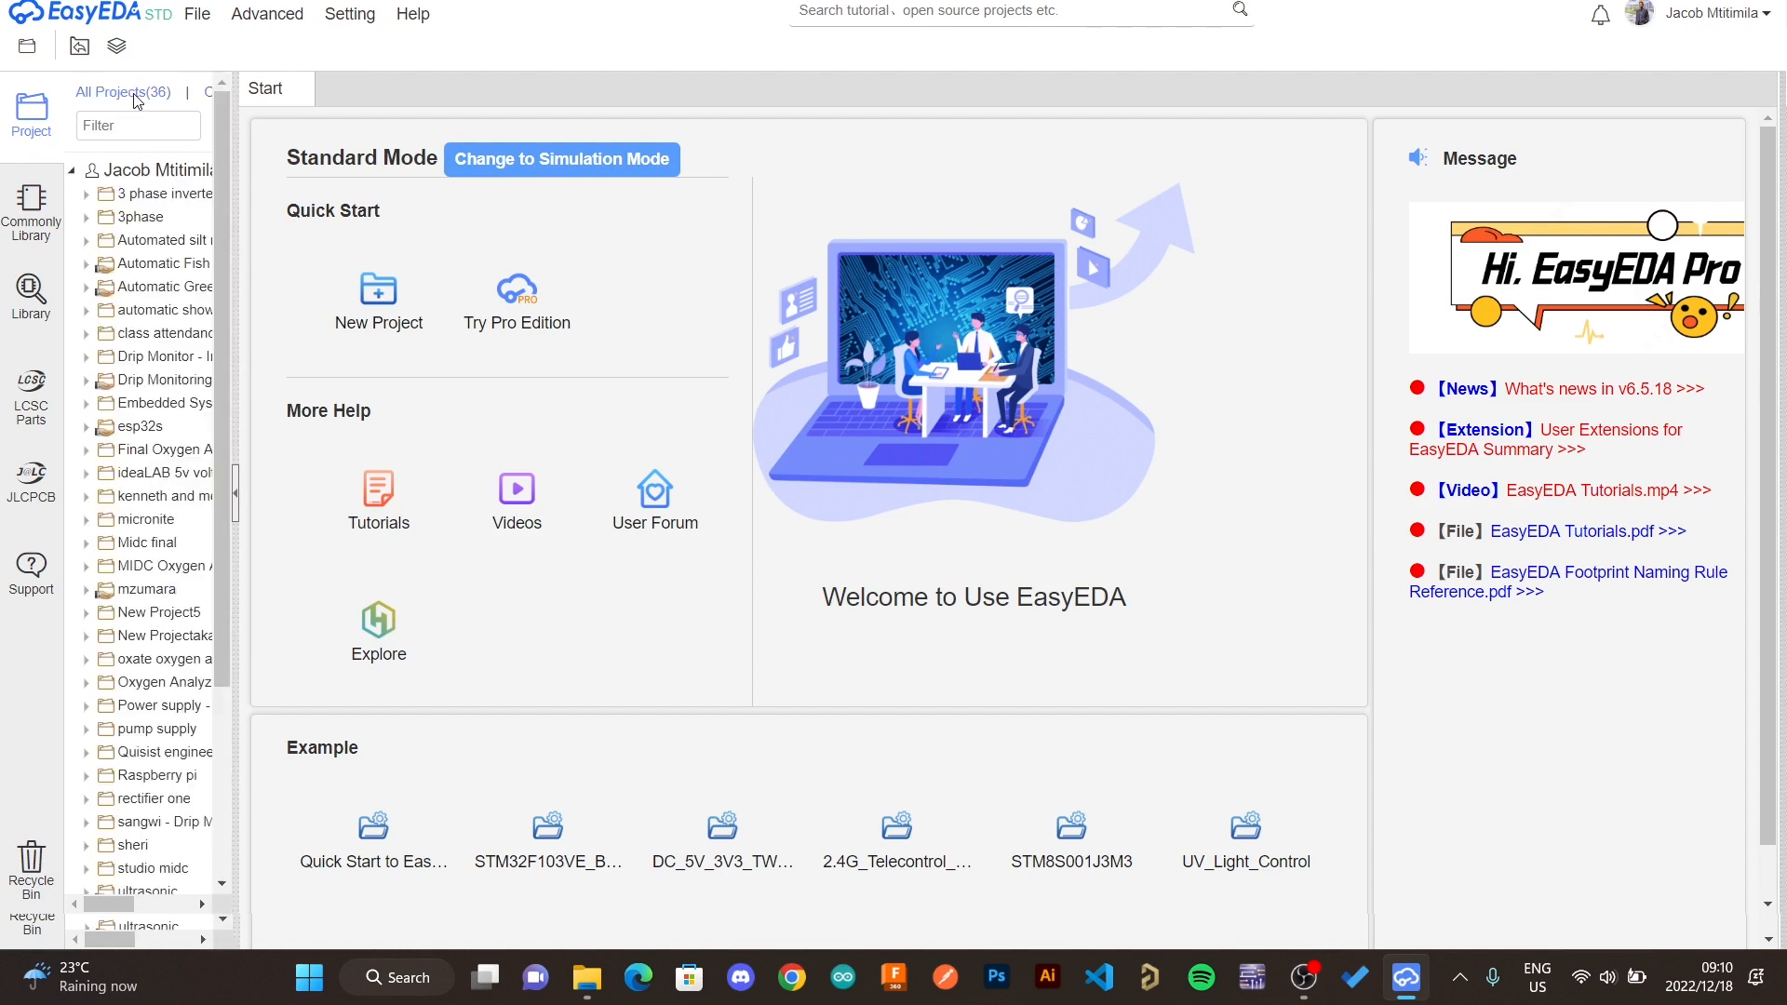
pyautogui.scroll(-3, 214, 599)
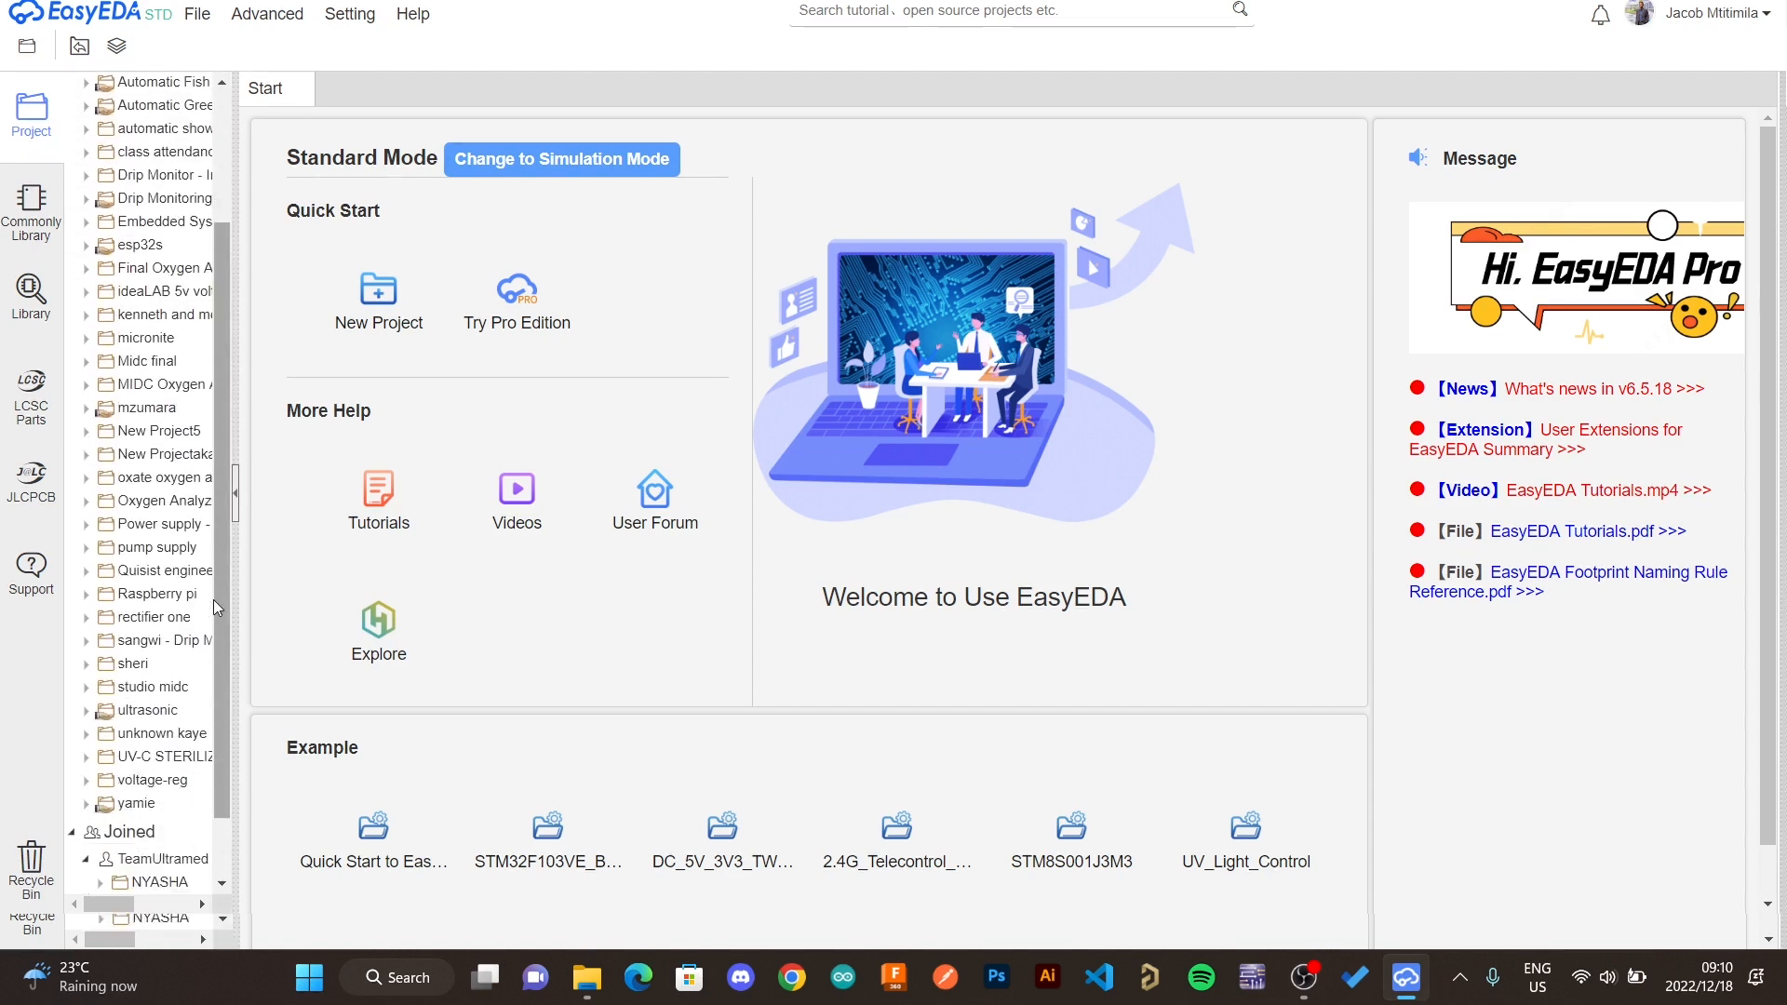
pyautogui.scroll(3, 214, 599)
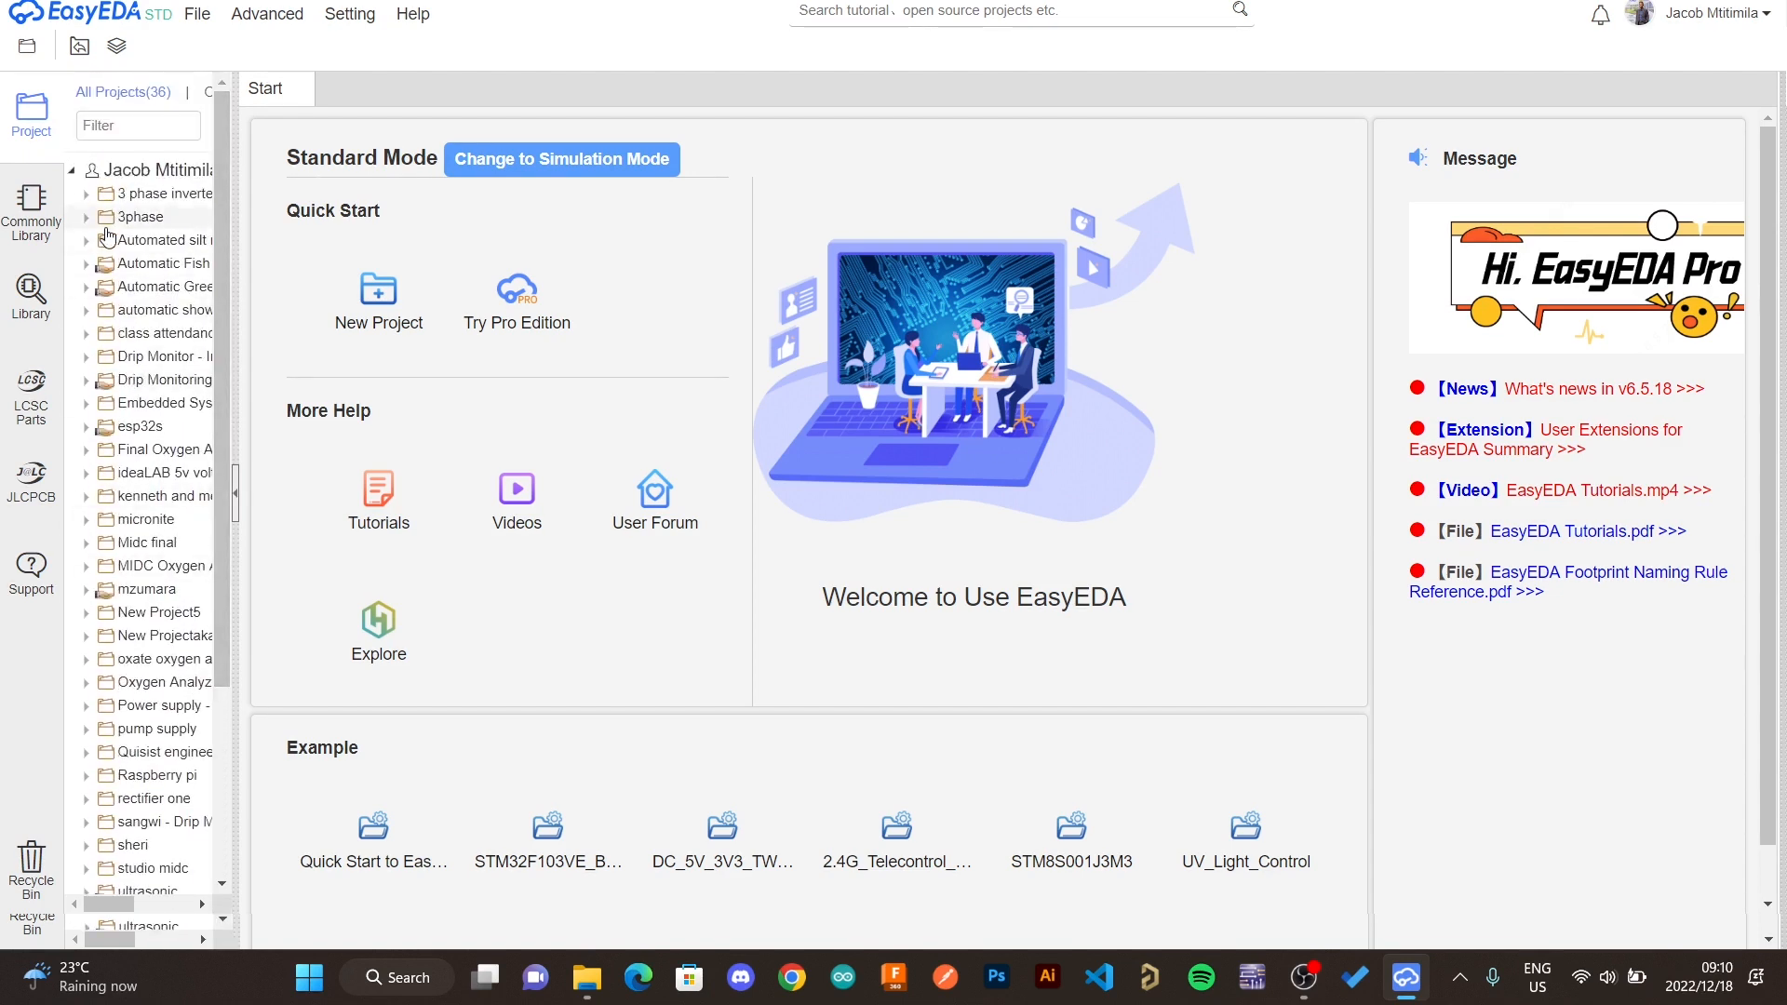
# - Open the commonly used library and scroll through its component categories
pyautogui.click(19, 199)
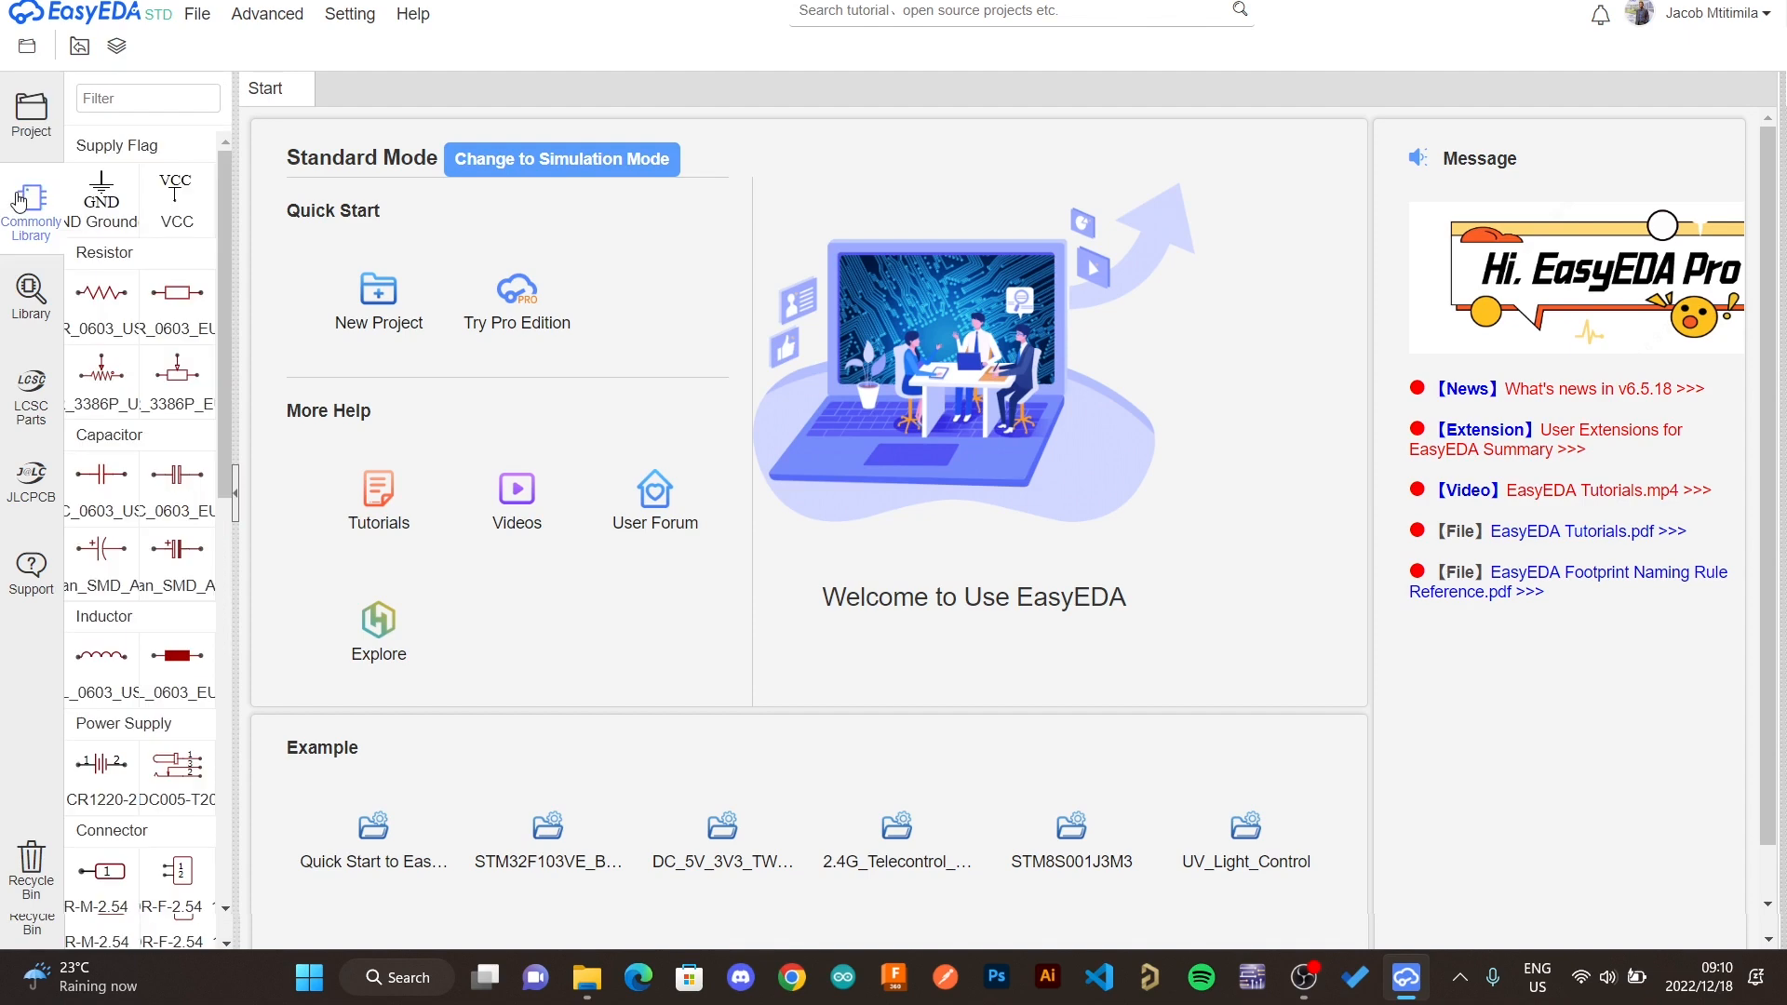
pyautogui.scroll(-4, 111, 687)
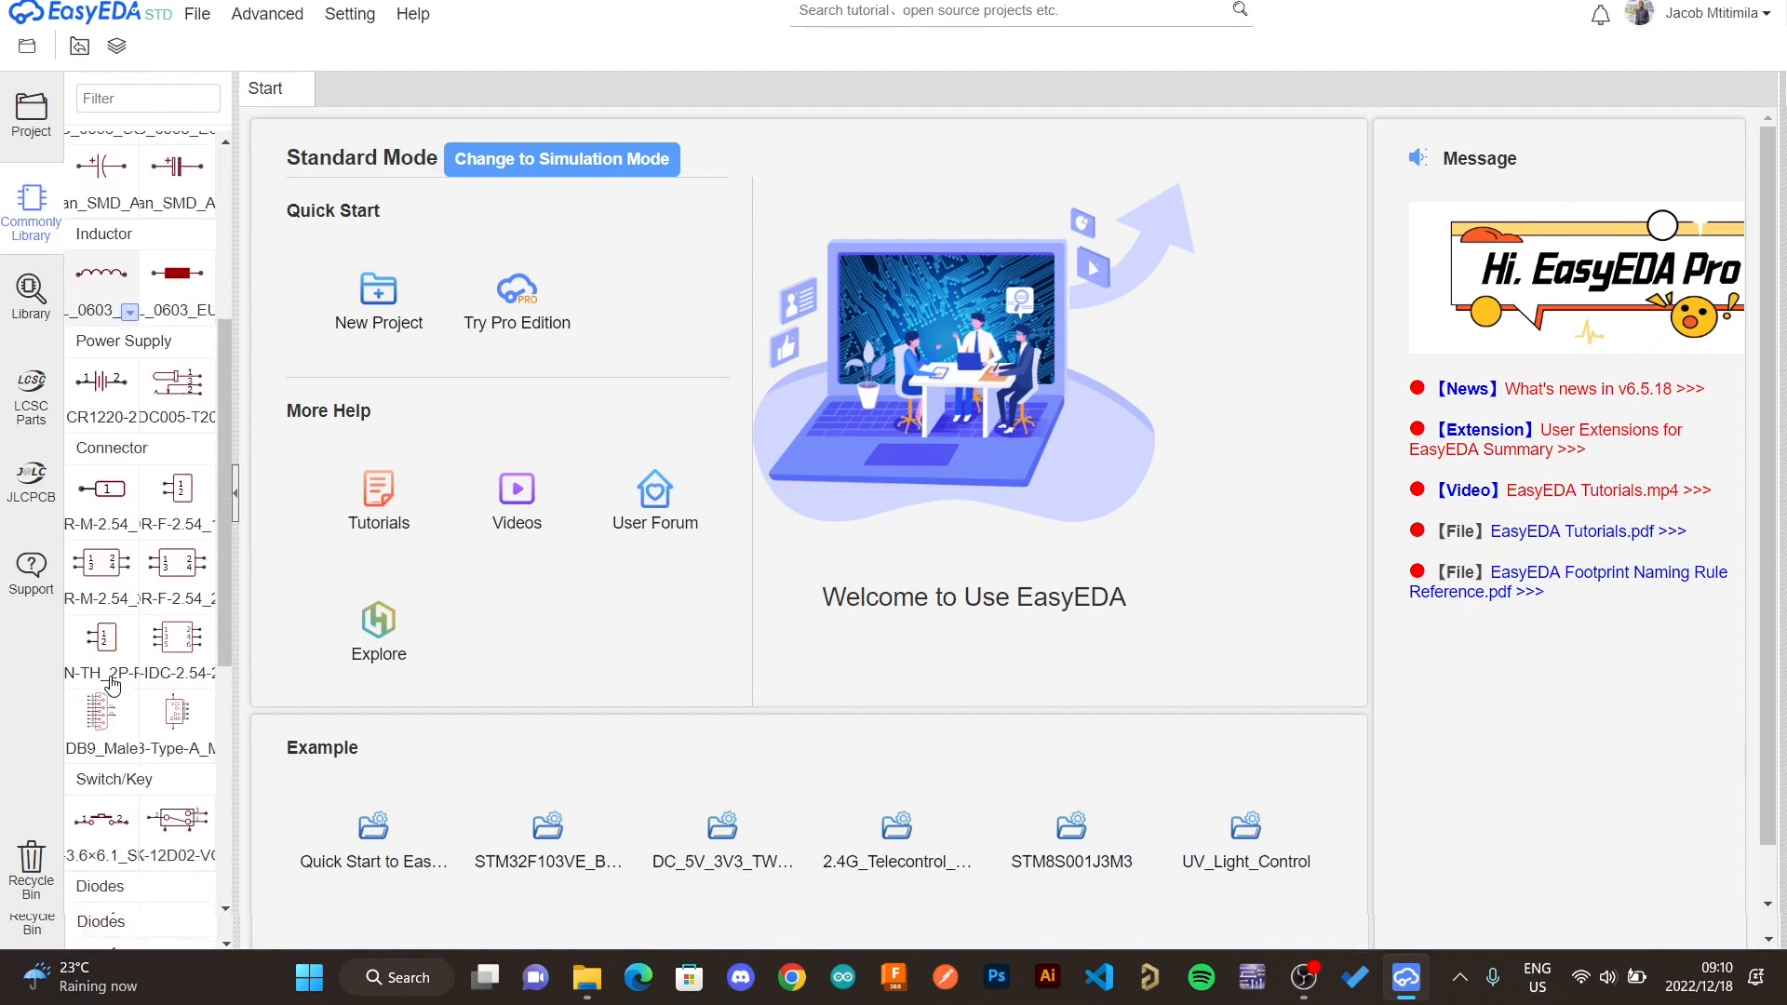
pyautogui.scroll(-5, 112, 686)
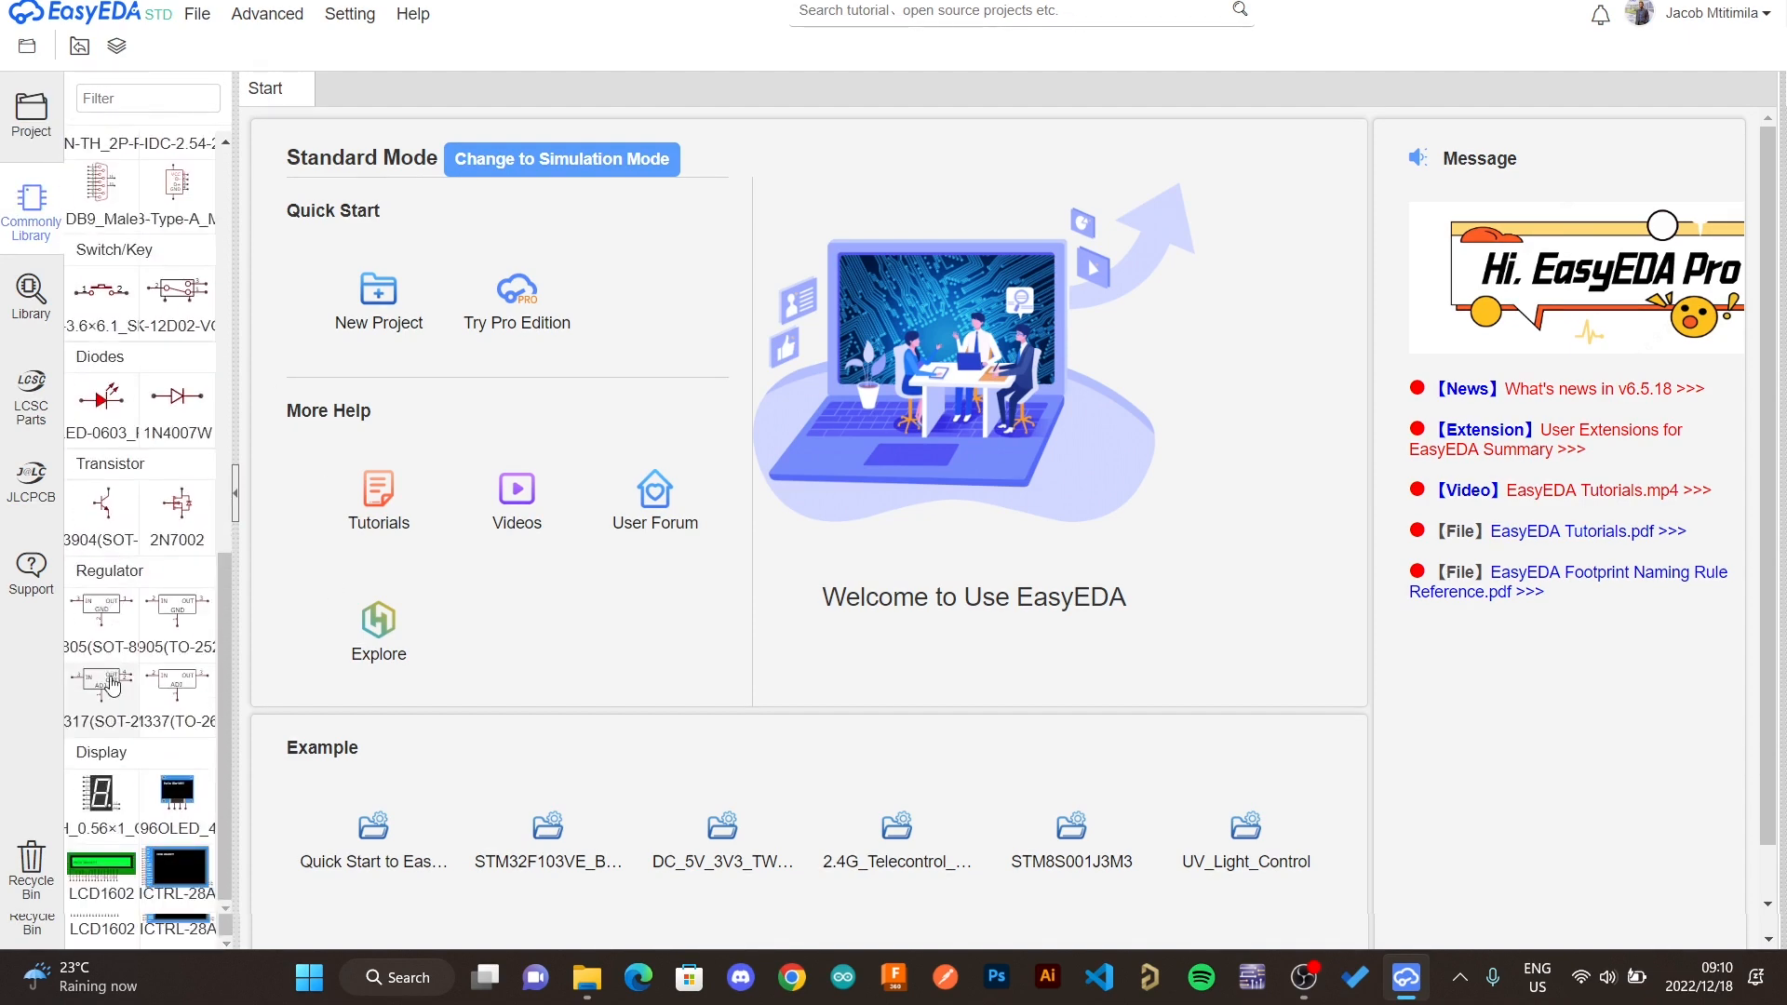
pyautogui.scroll(4, 111, 686)
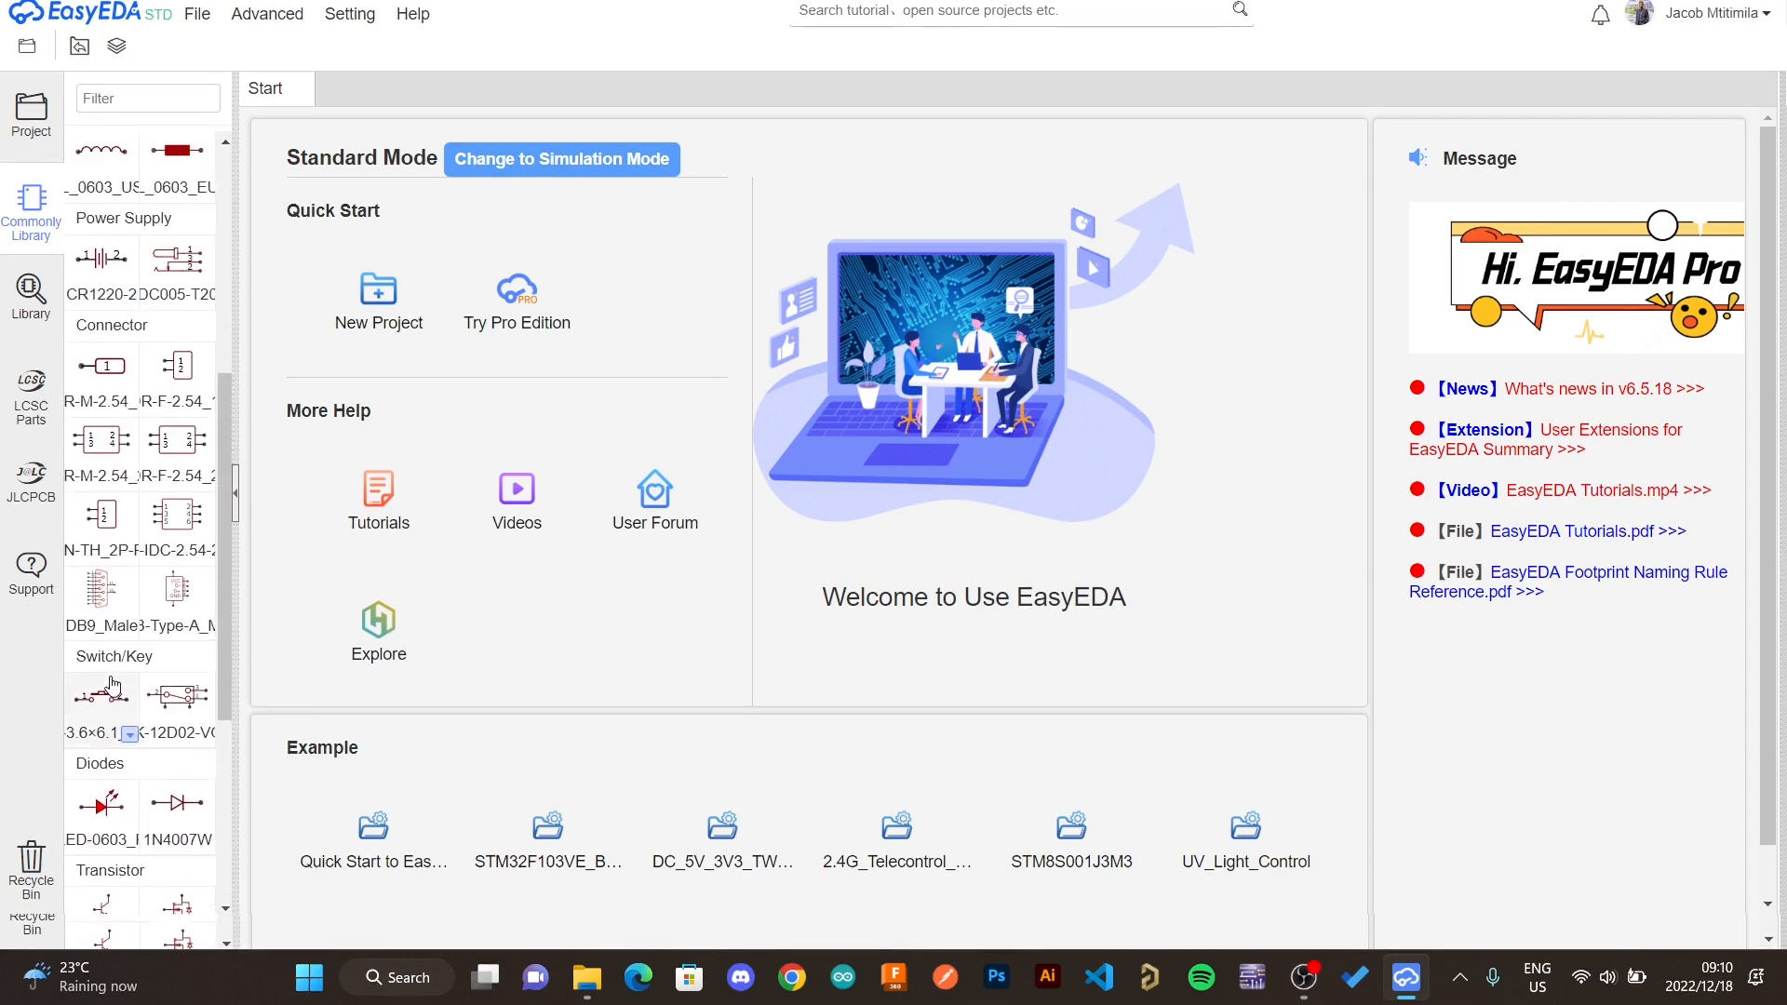
pyautogui.scroll(3, 112, 686)
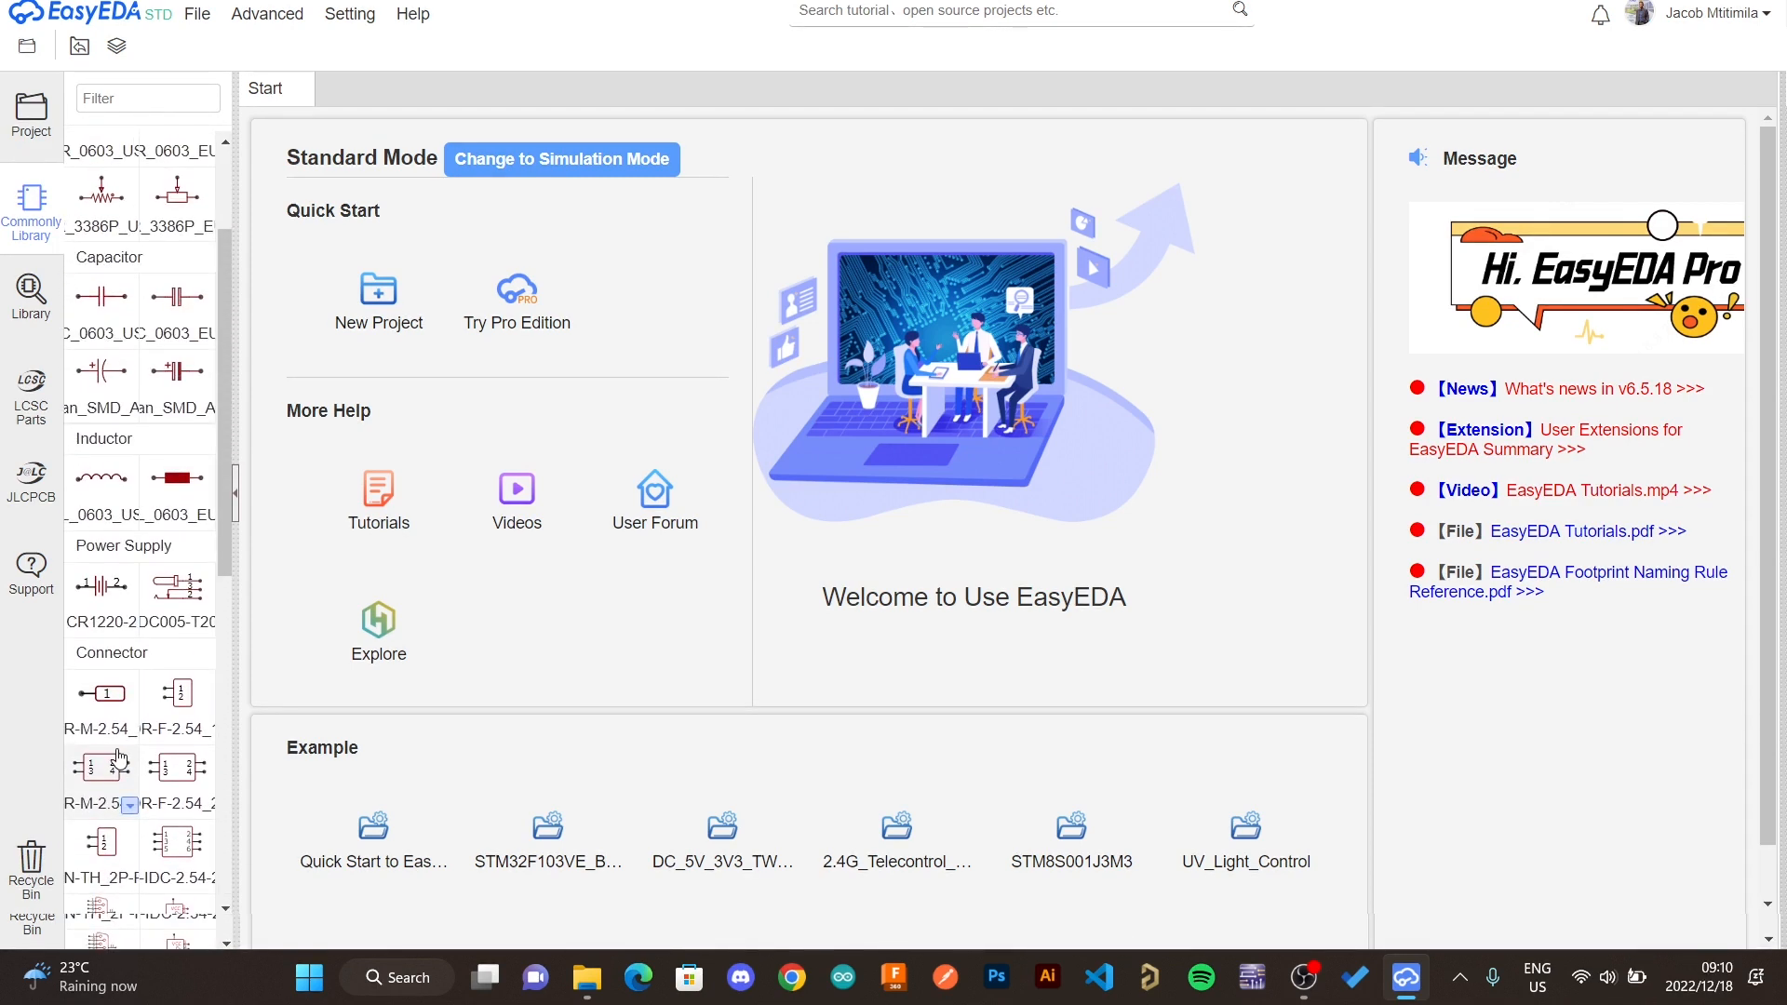
pyautogui.scroll(2, 118, 759)
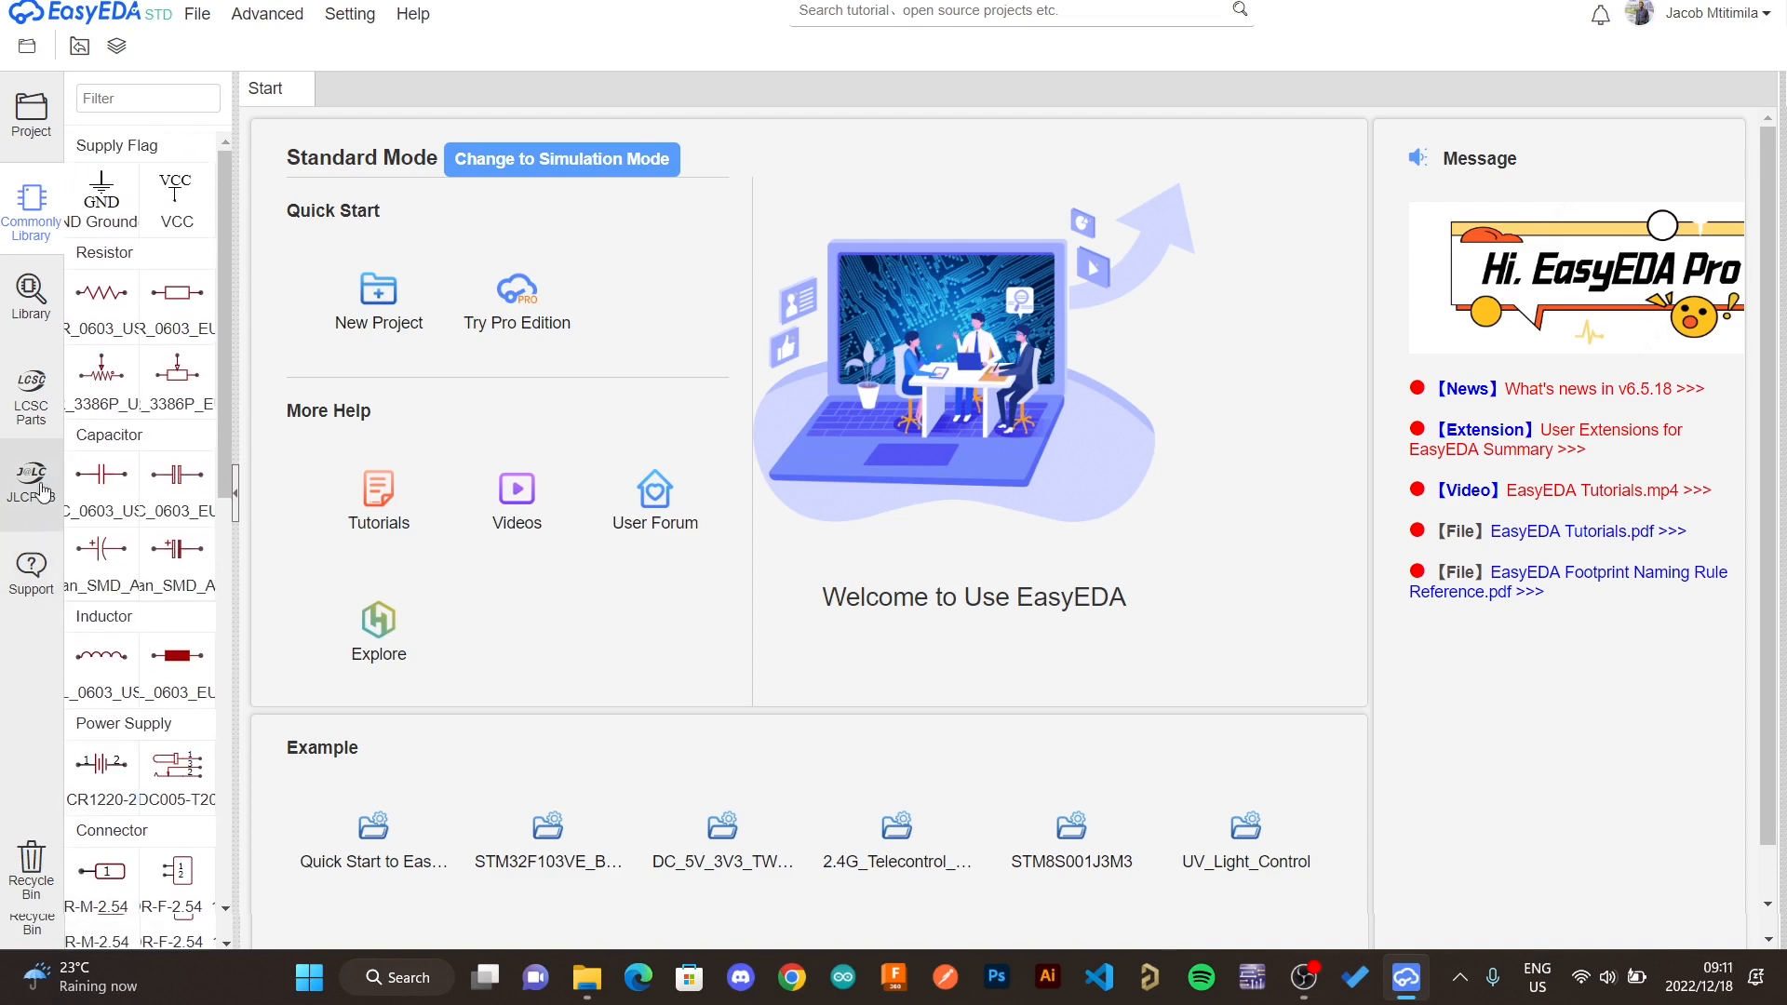
# - Open the component library search dialog and close it again
pyautogui.click(30, 295)
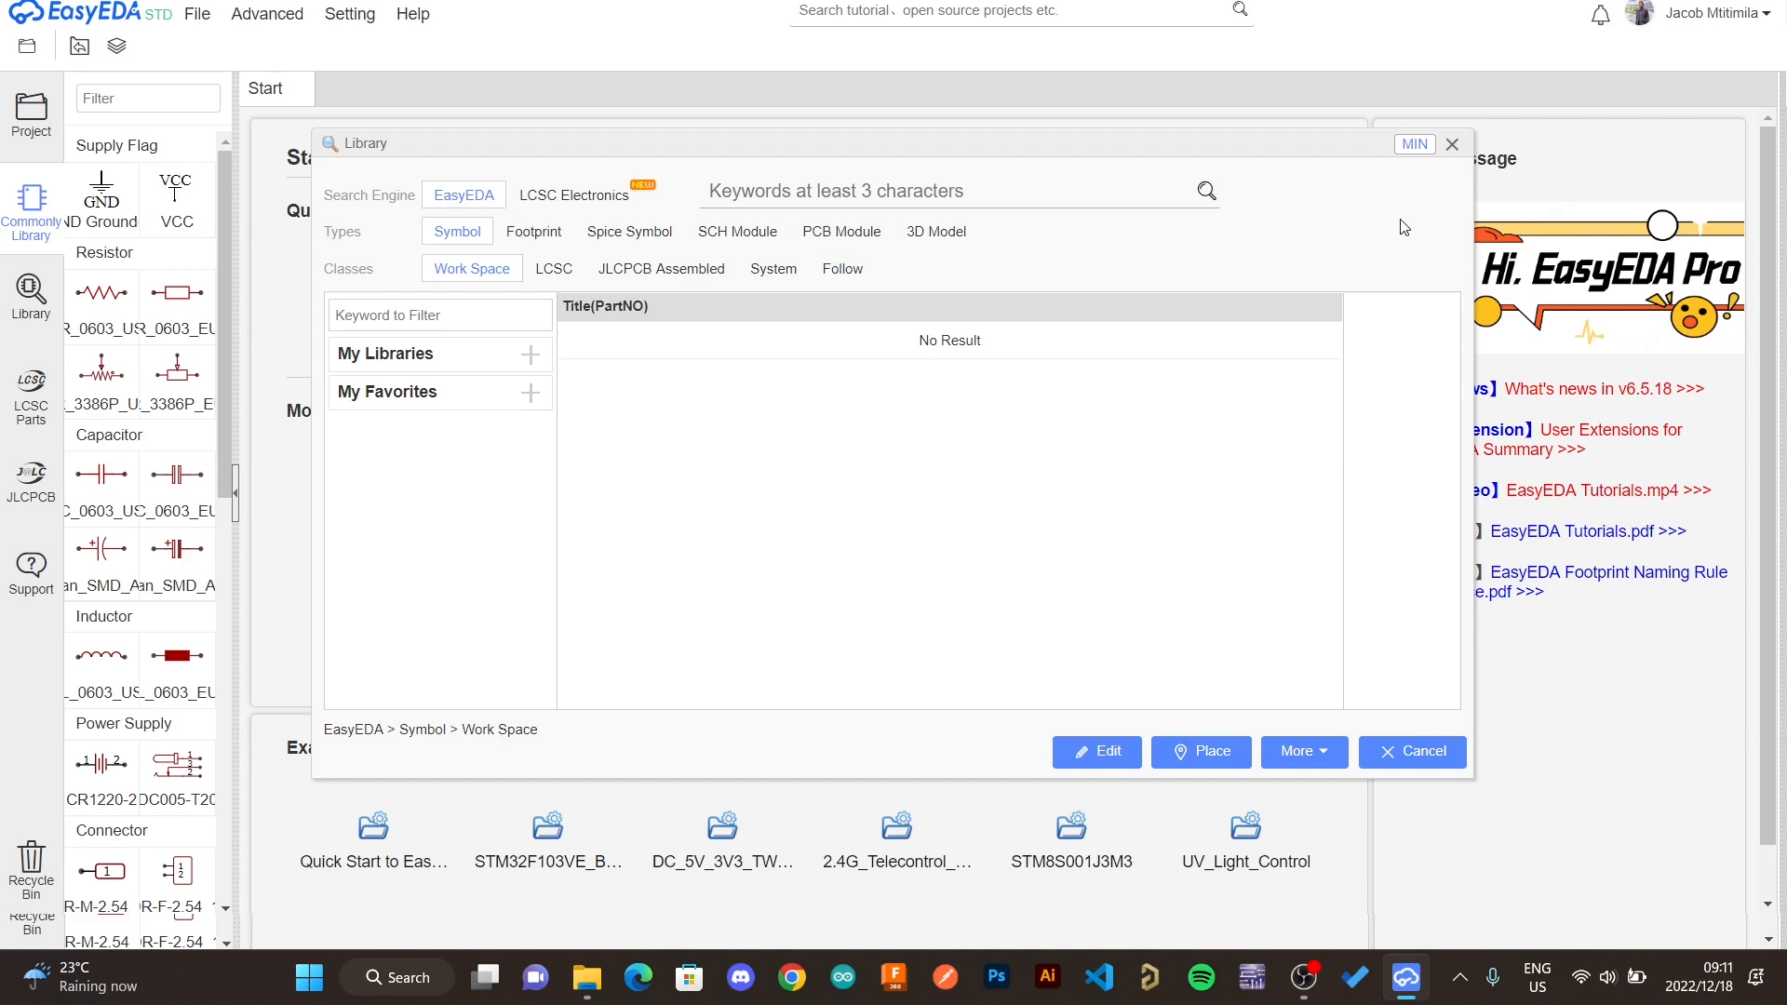
pyautogui.click(1452, 144)
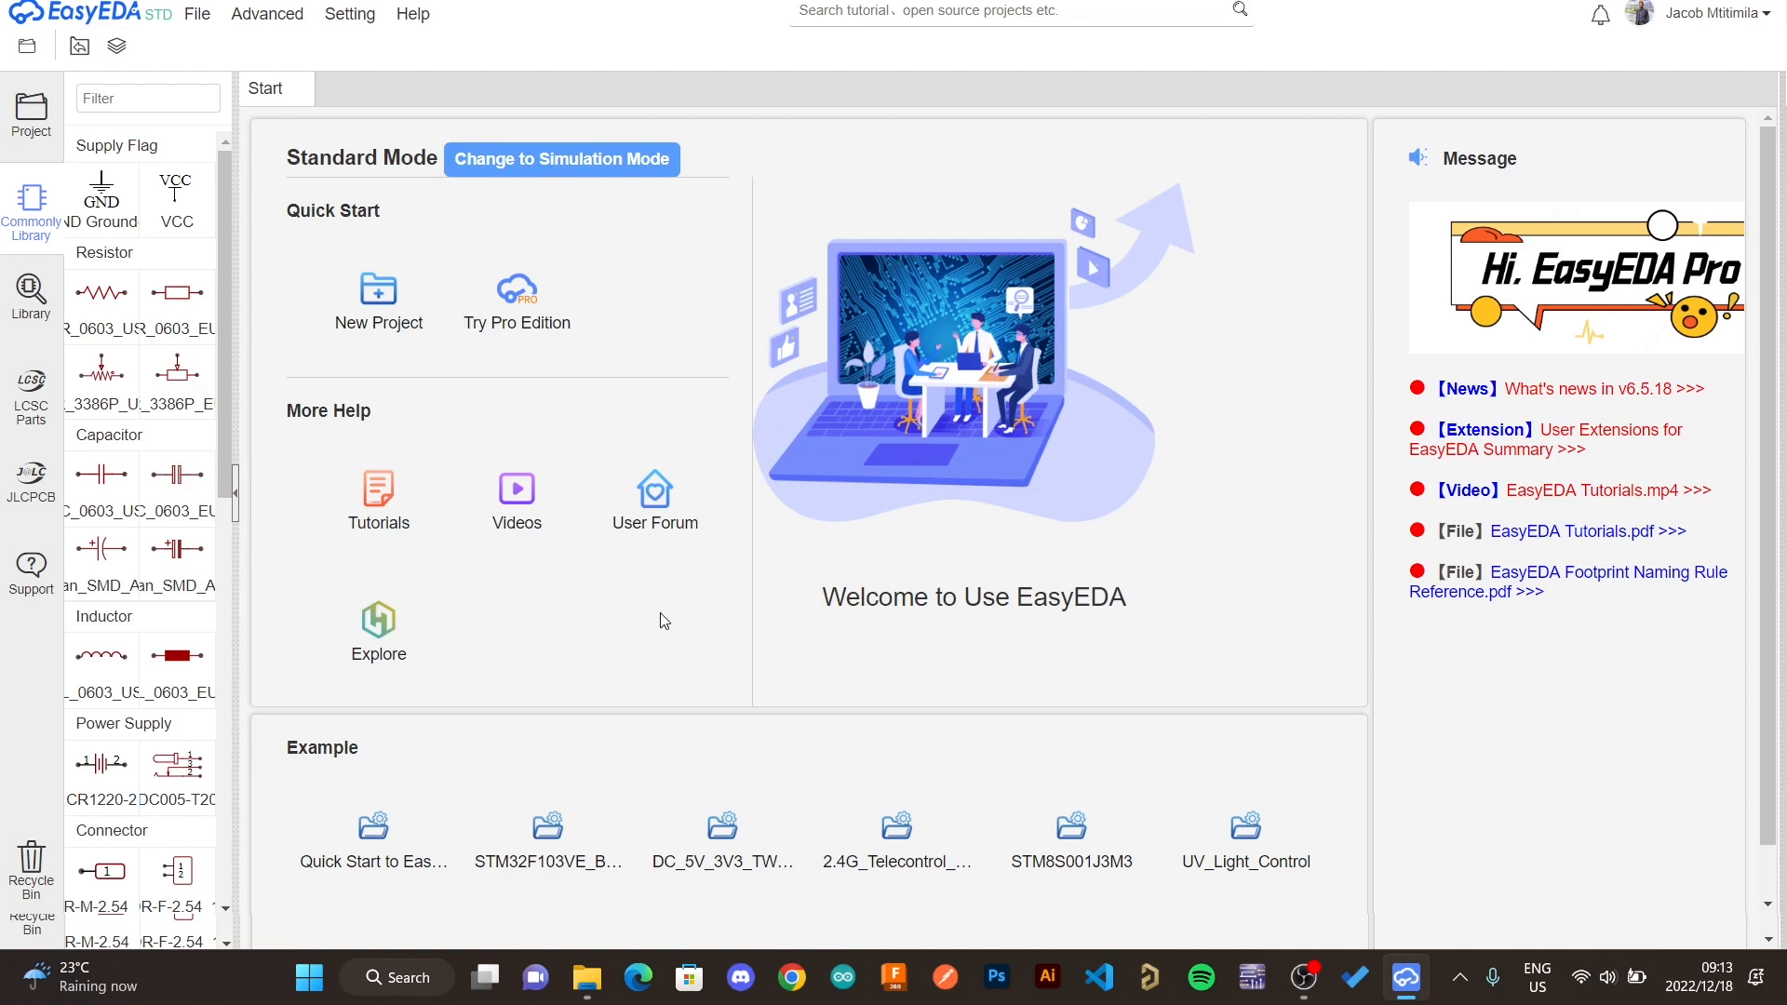
pyautogui.scroll(-1, 593, 669)
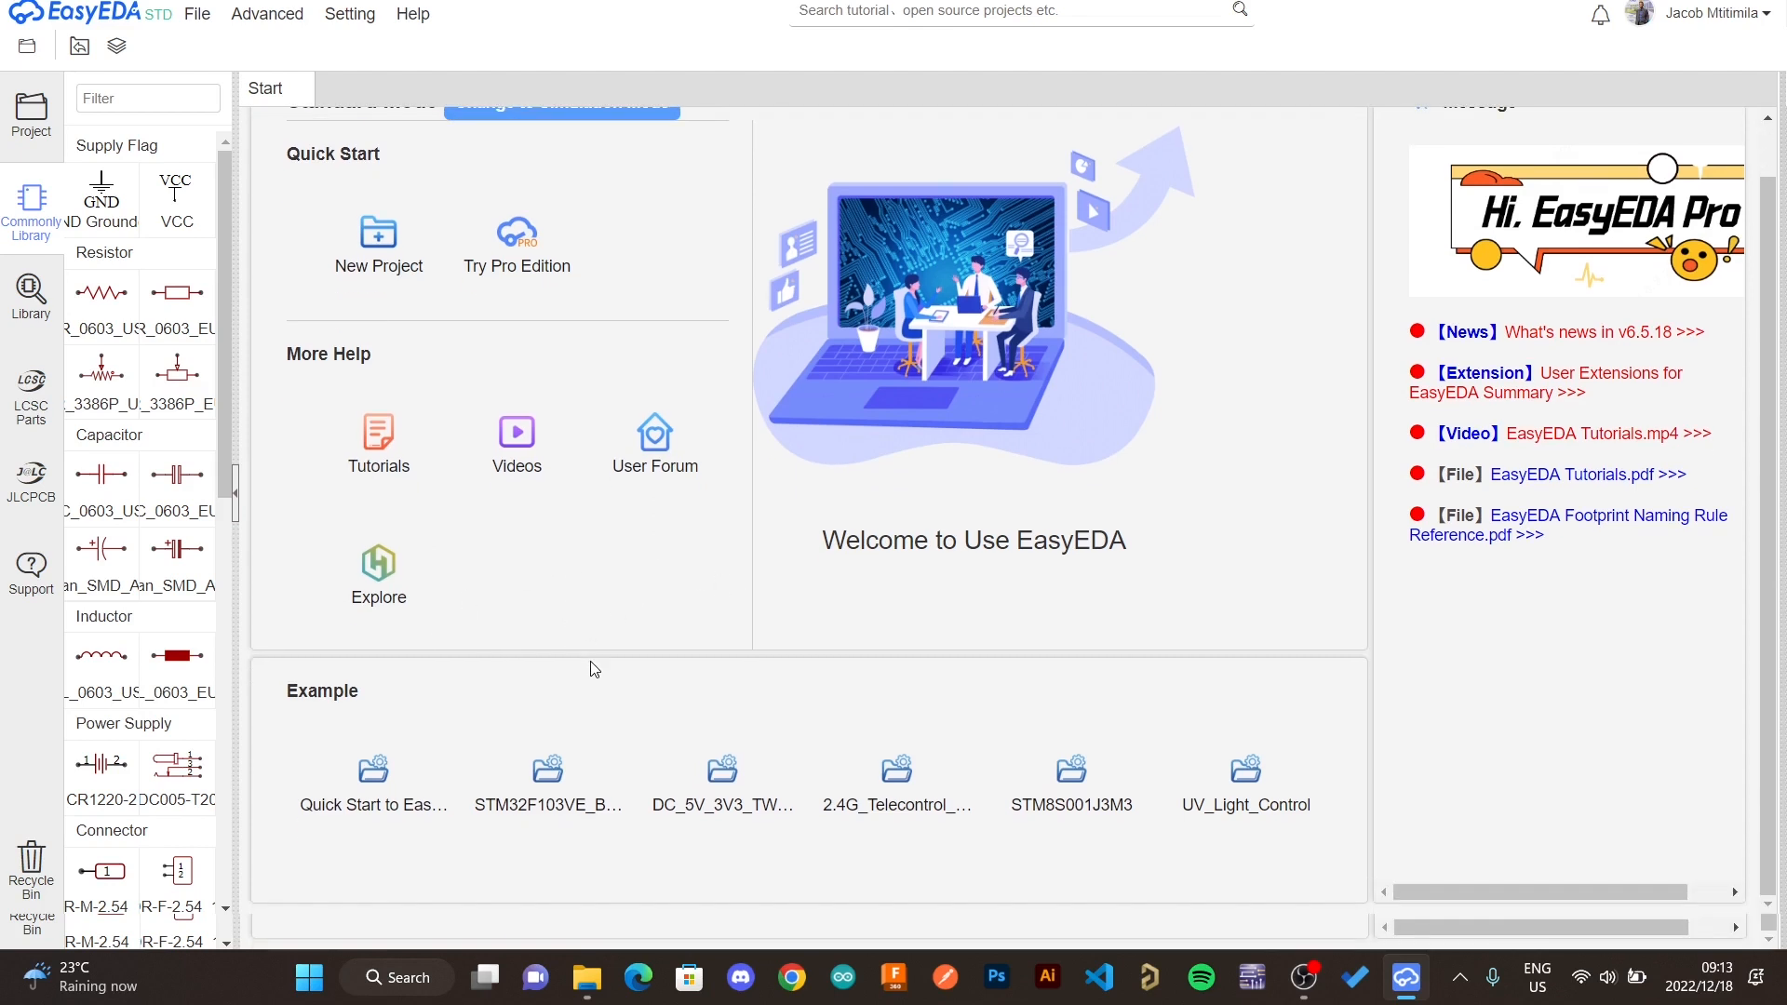
pyautogui.scroll(1, 594, 669)
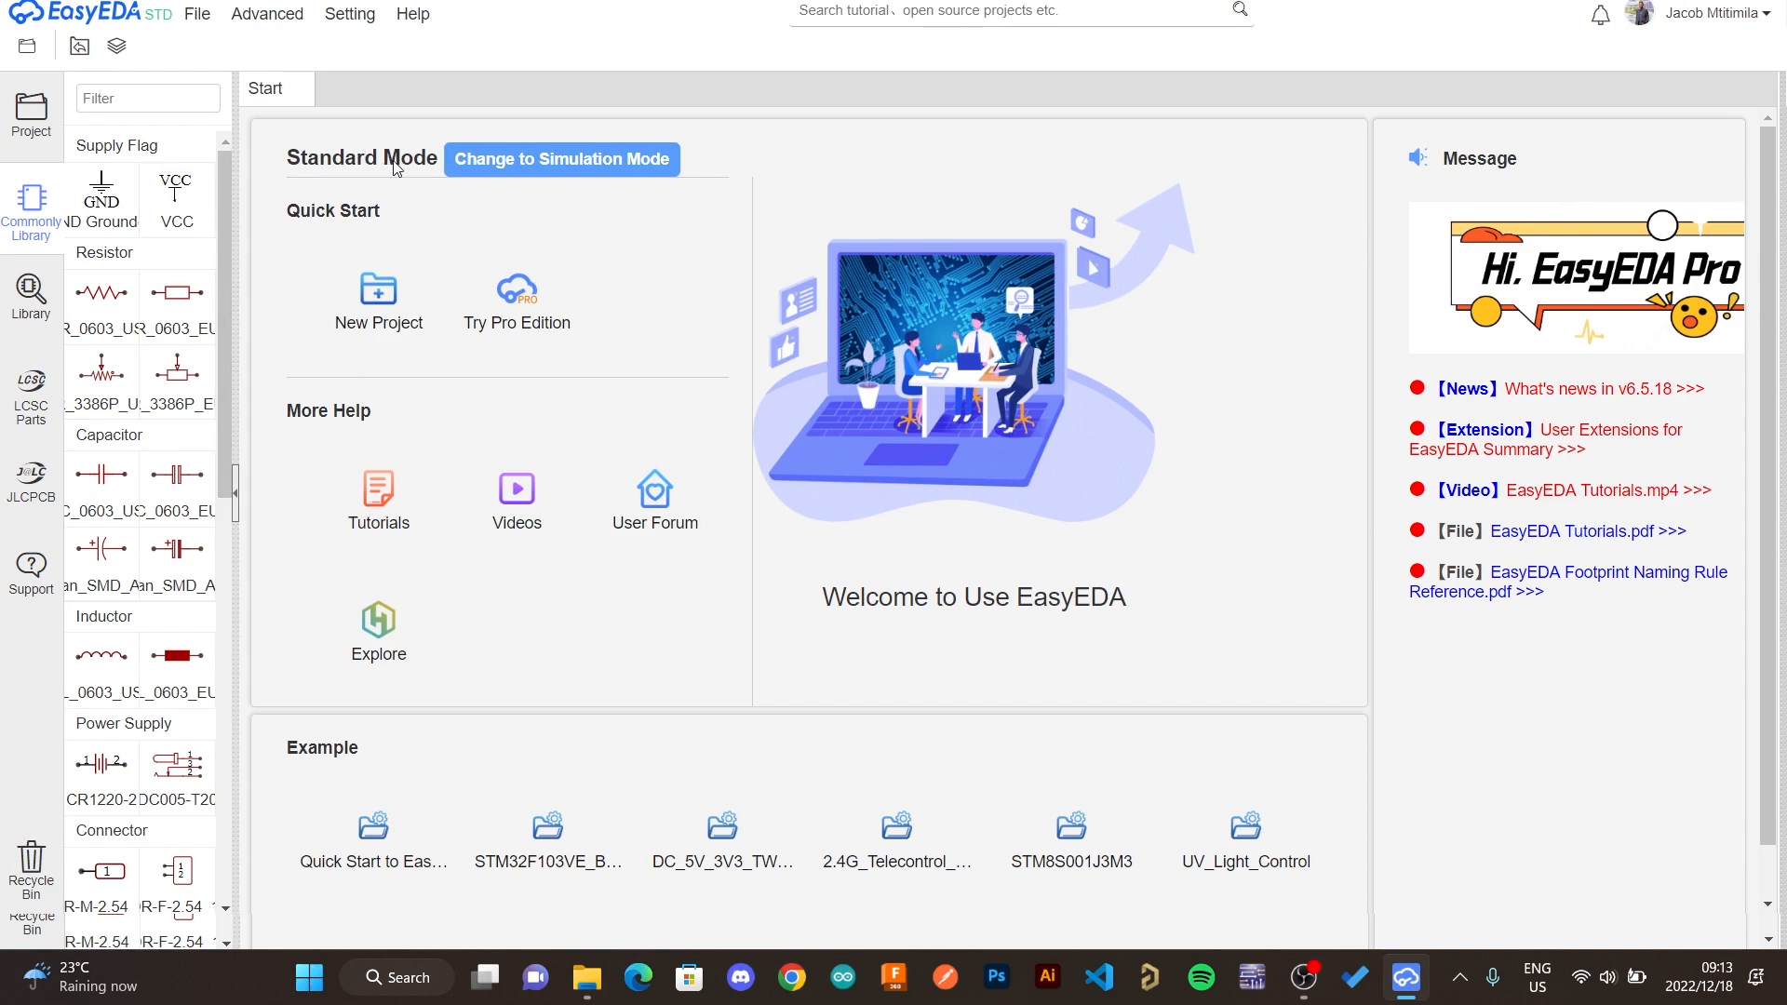
# - Switch the start page to Simulation Mode
pyautogui.click(559, 167)
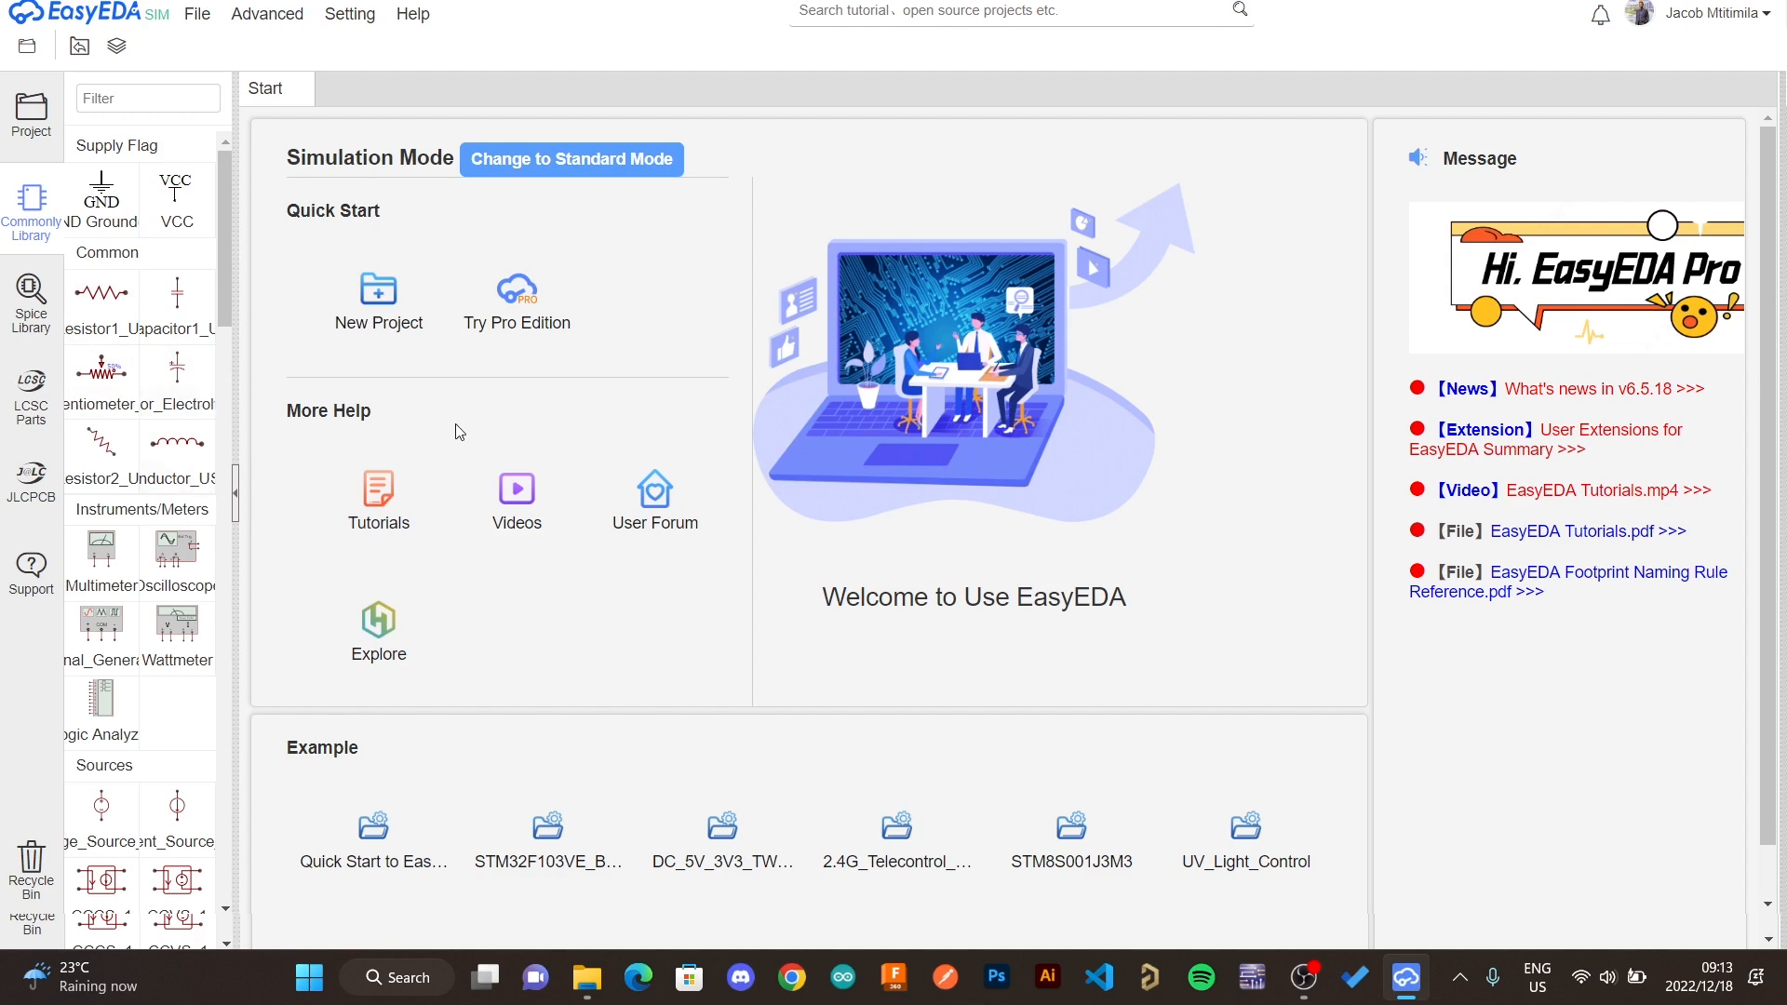
pyautogui.click(584, 169)
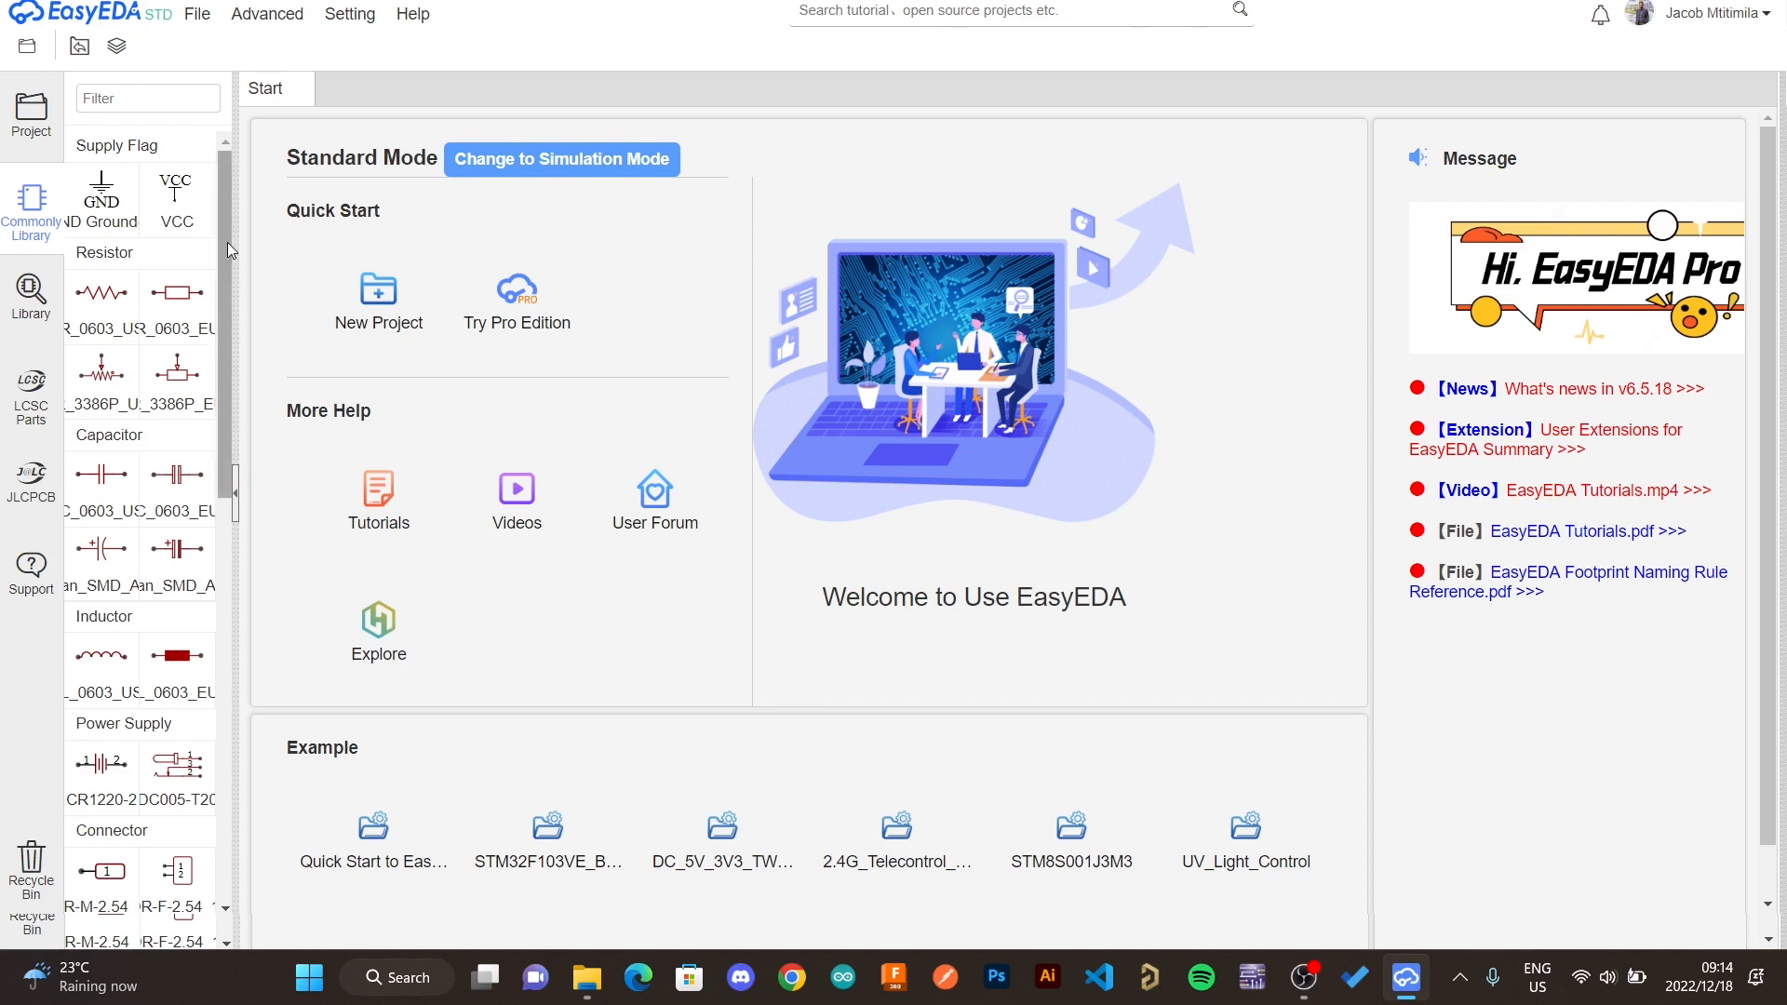
pyautogui.click(578, 165)
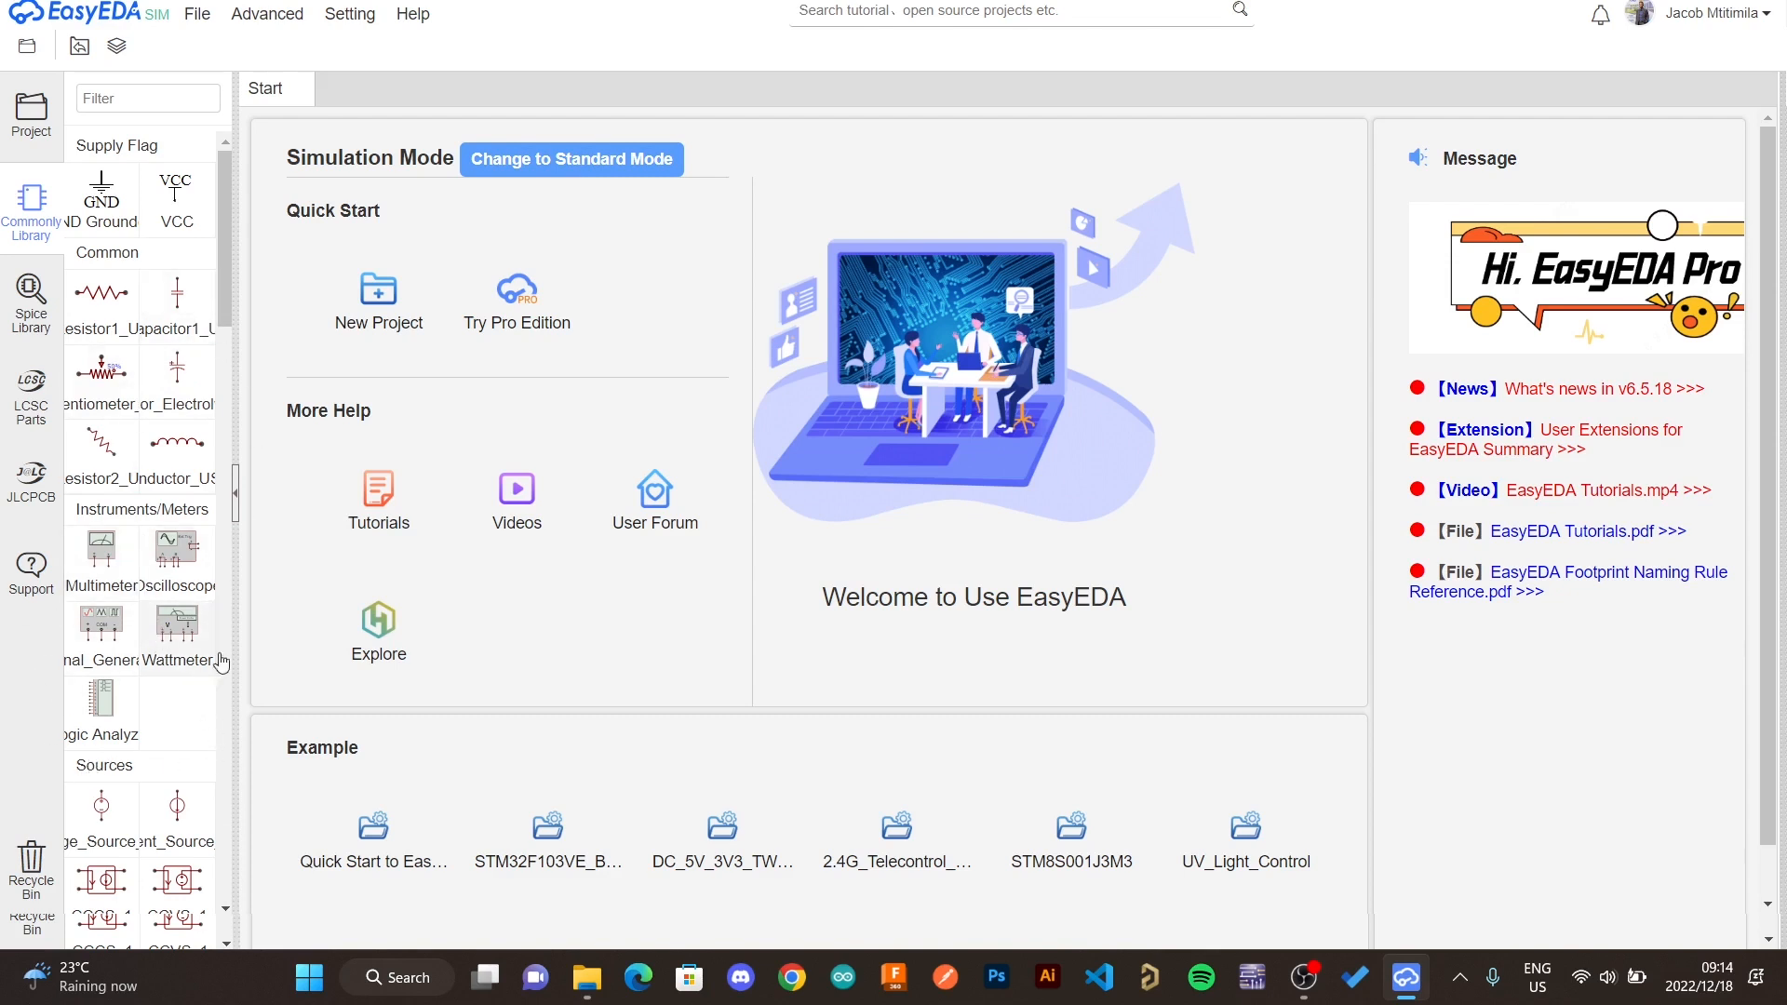
# - Create a new project titled 5 volts voltage regulator
pyautogui.click(366, 292)
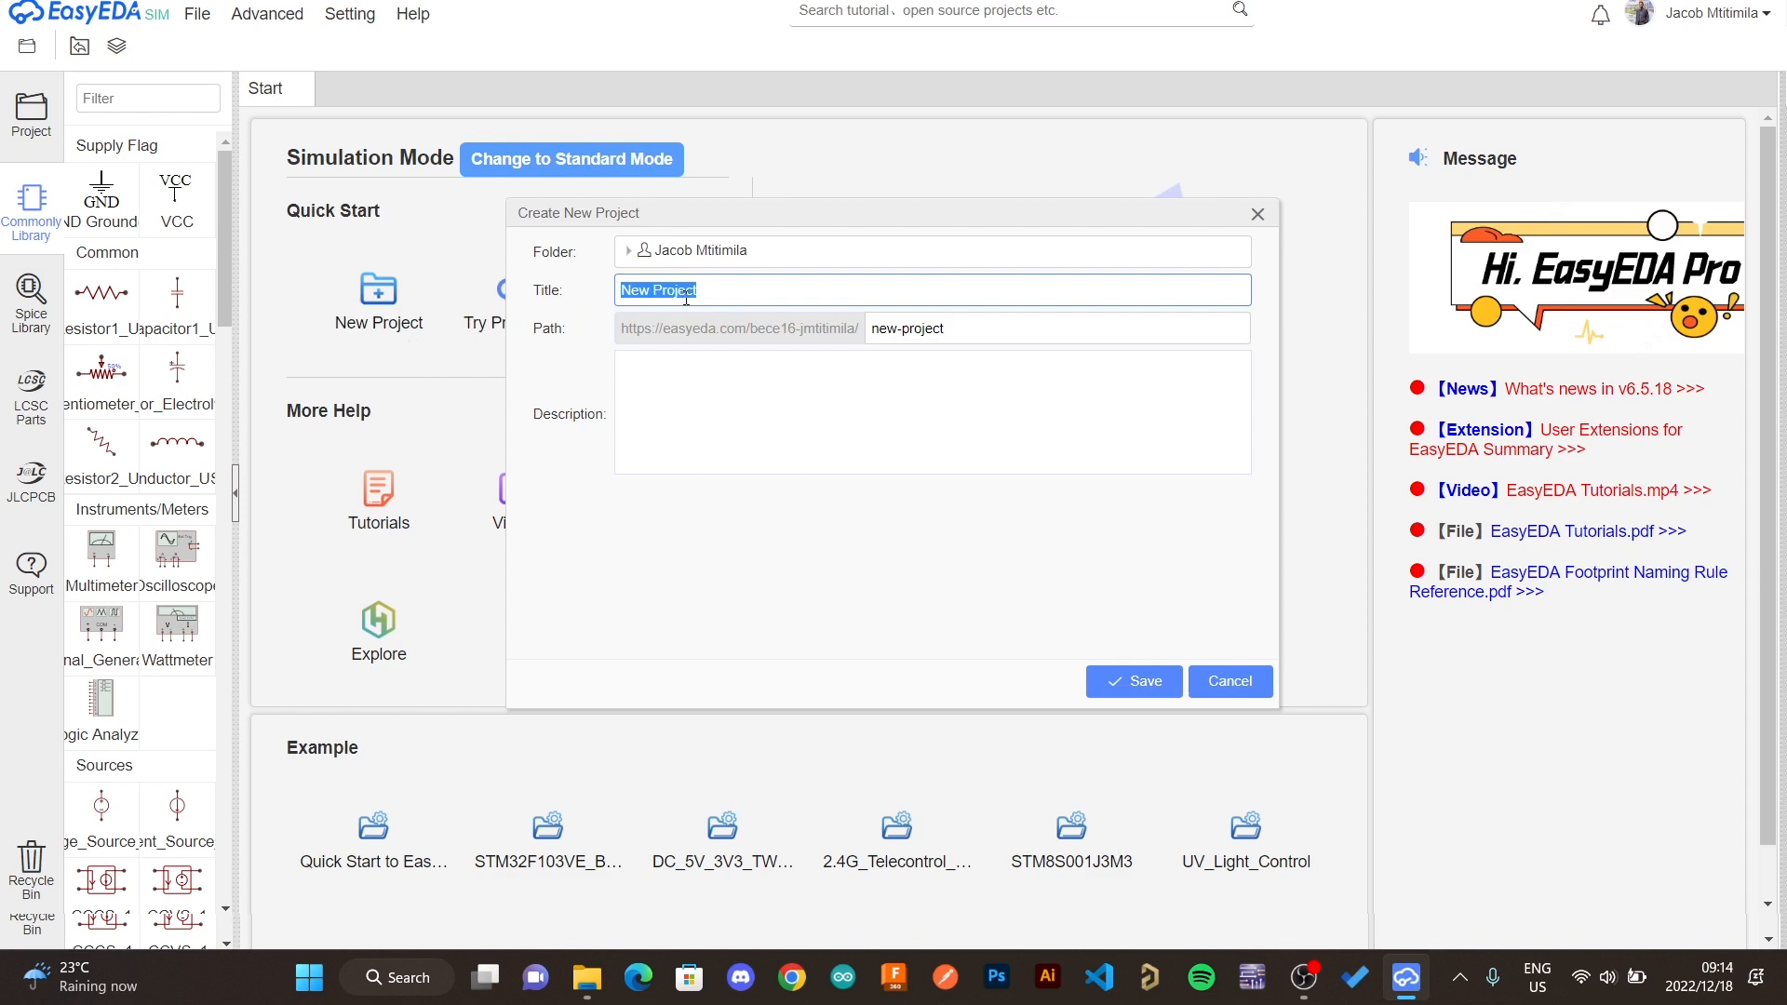
pyautogui.write('5 volts ')
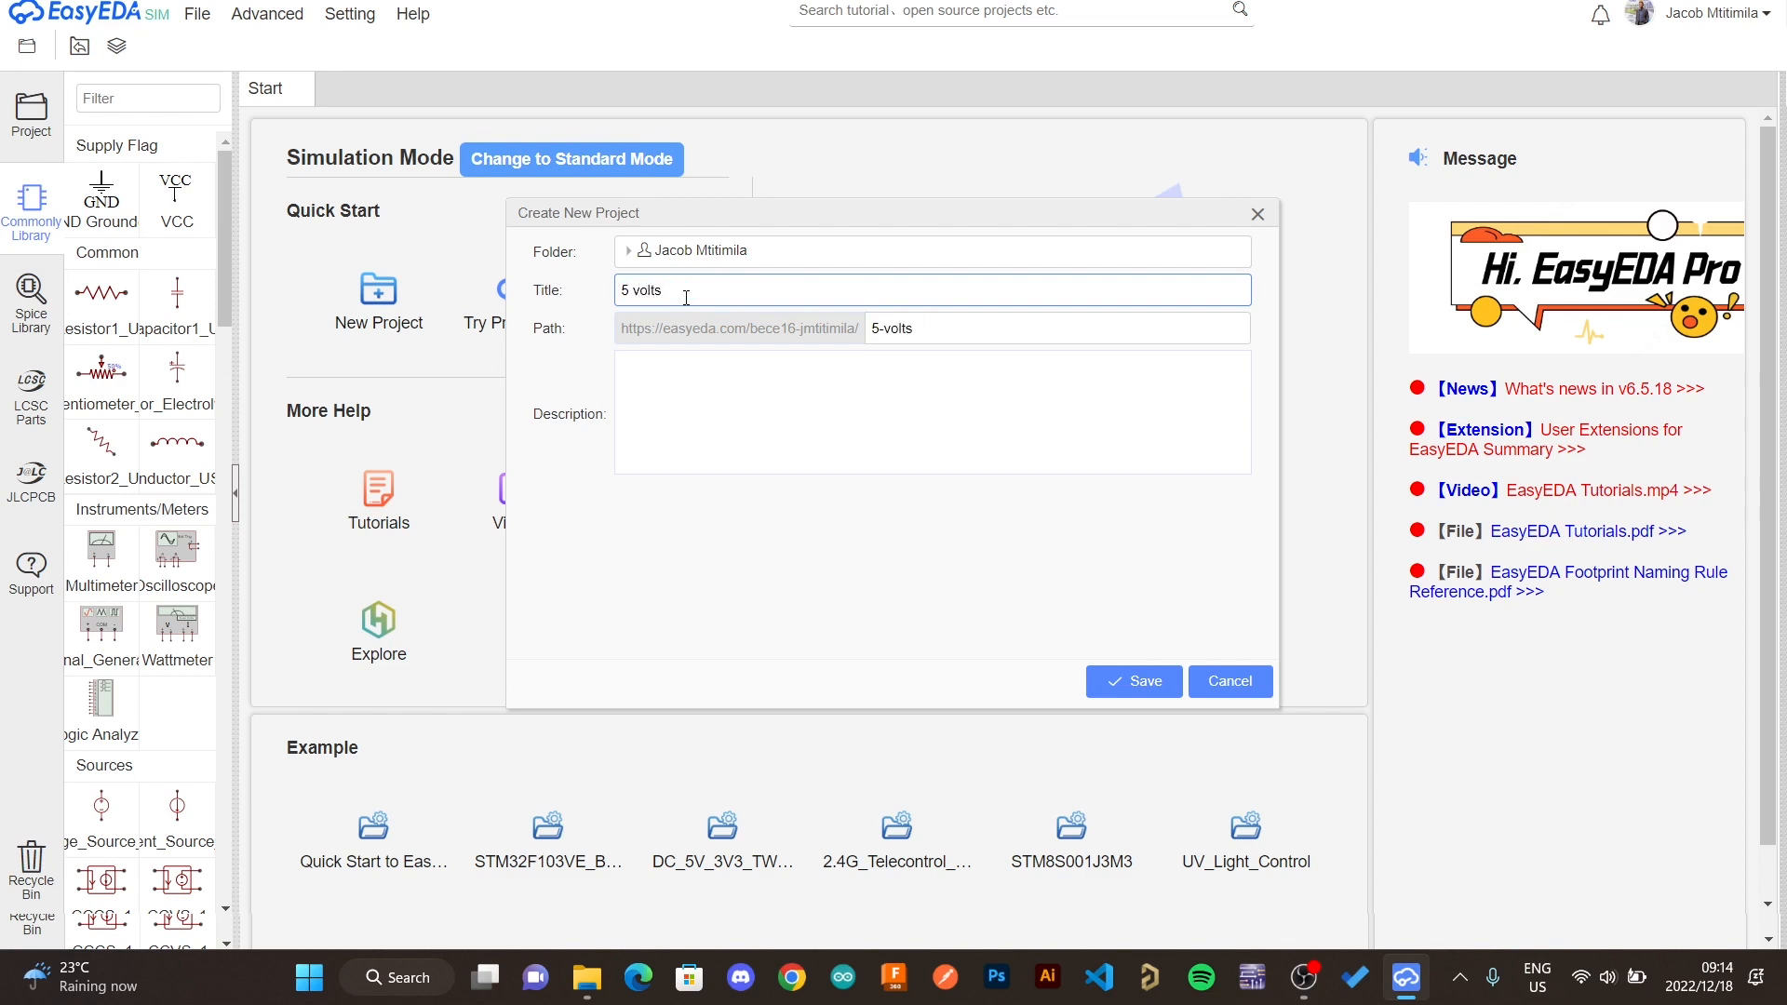
pyautogui.write('voltage regulator')
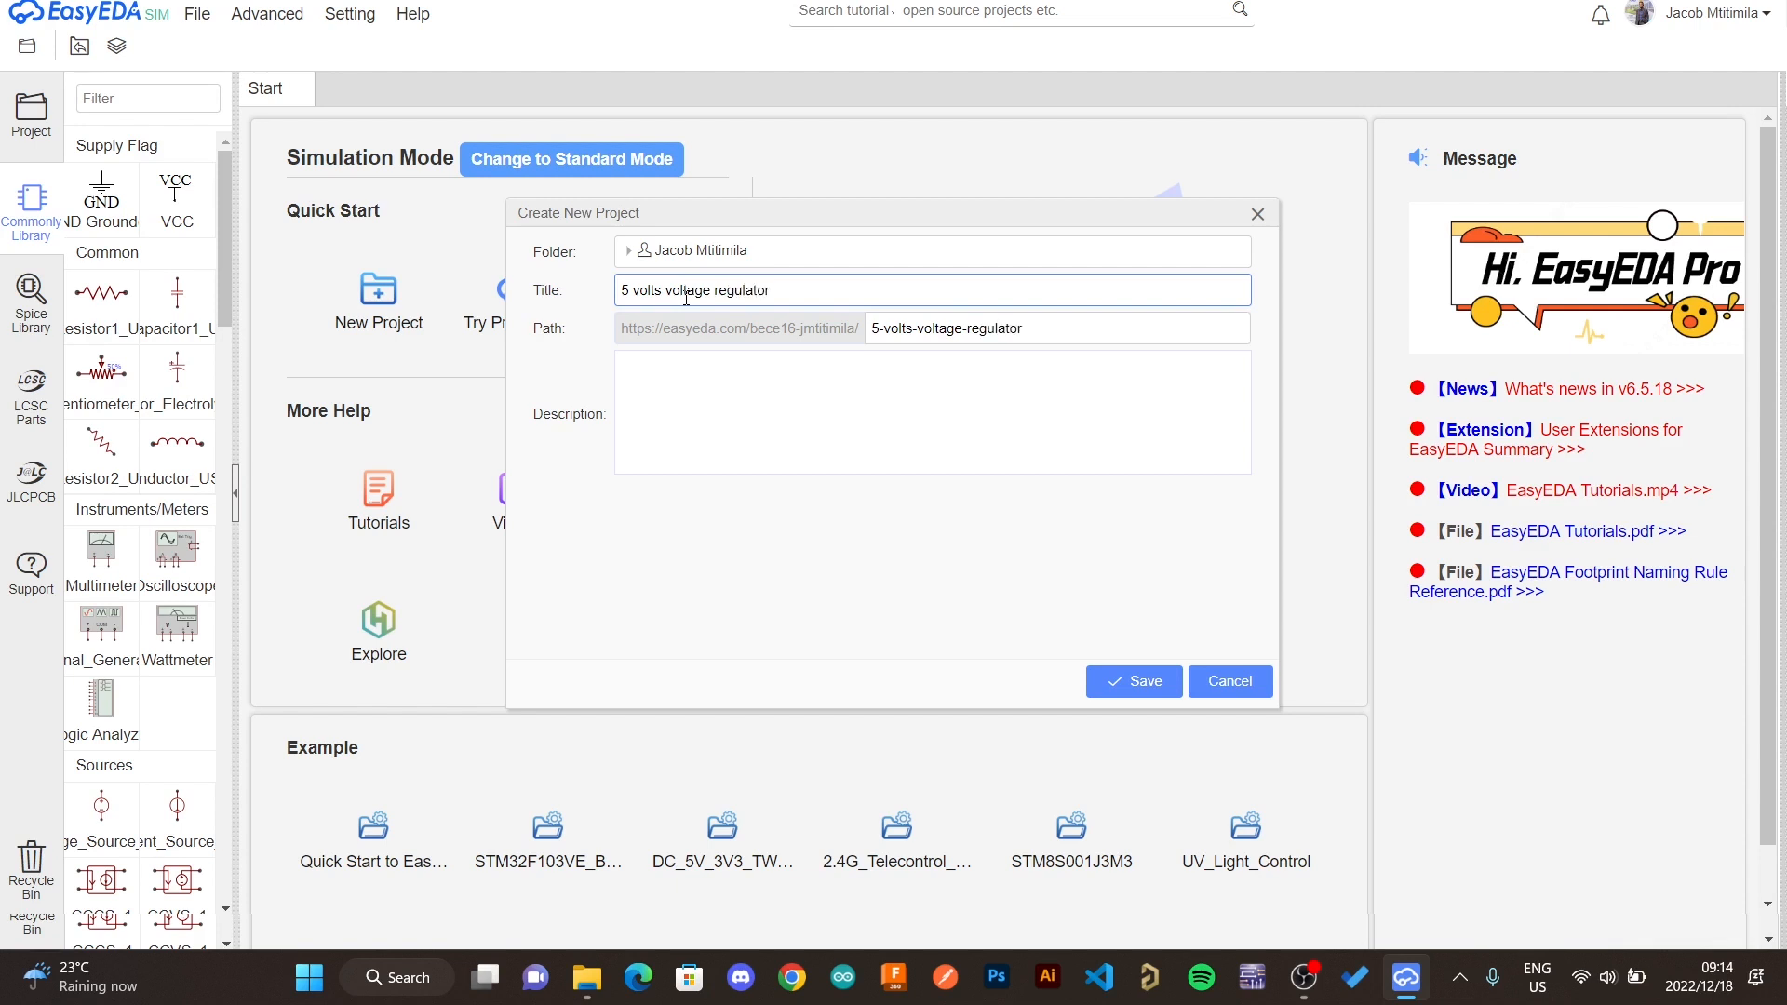
pyautogui.click(806, 421)
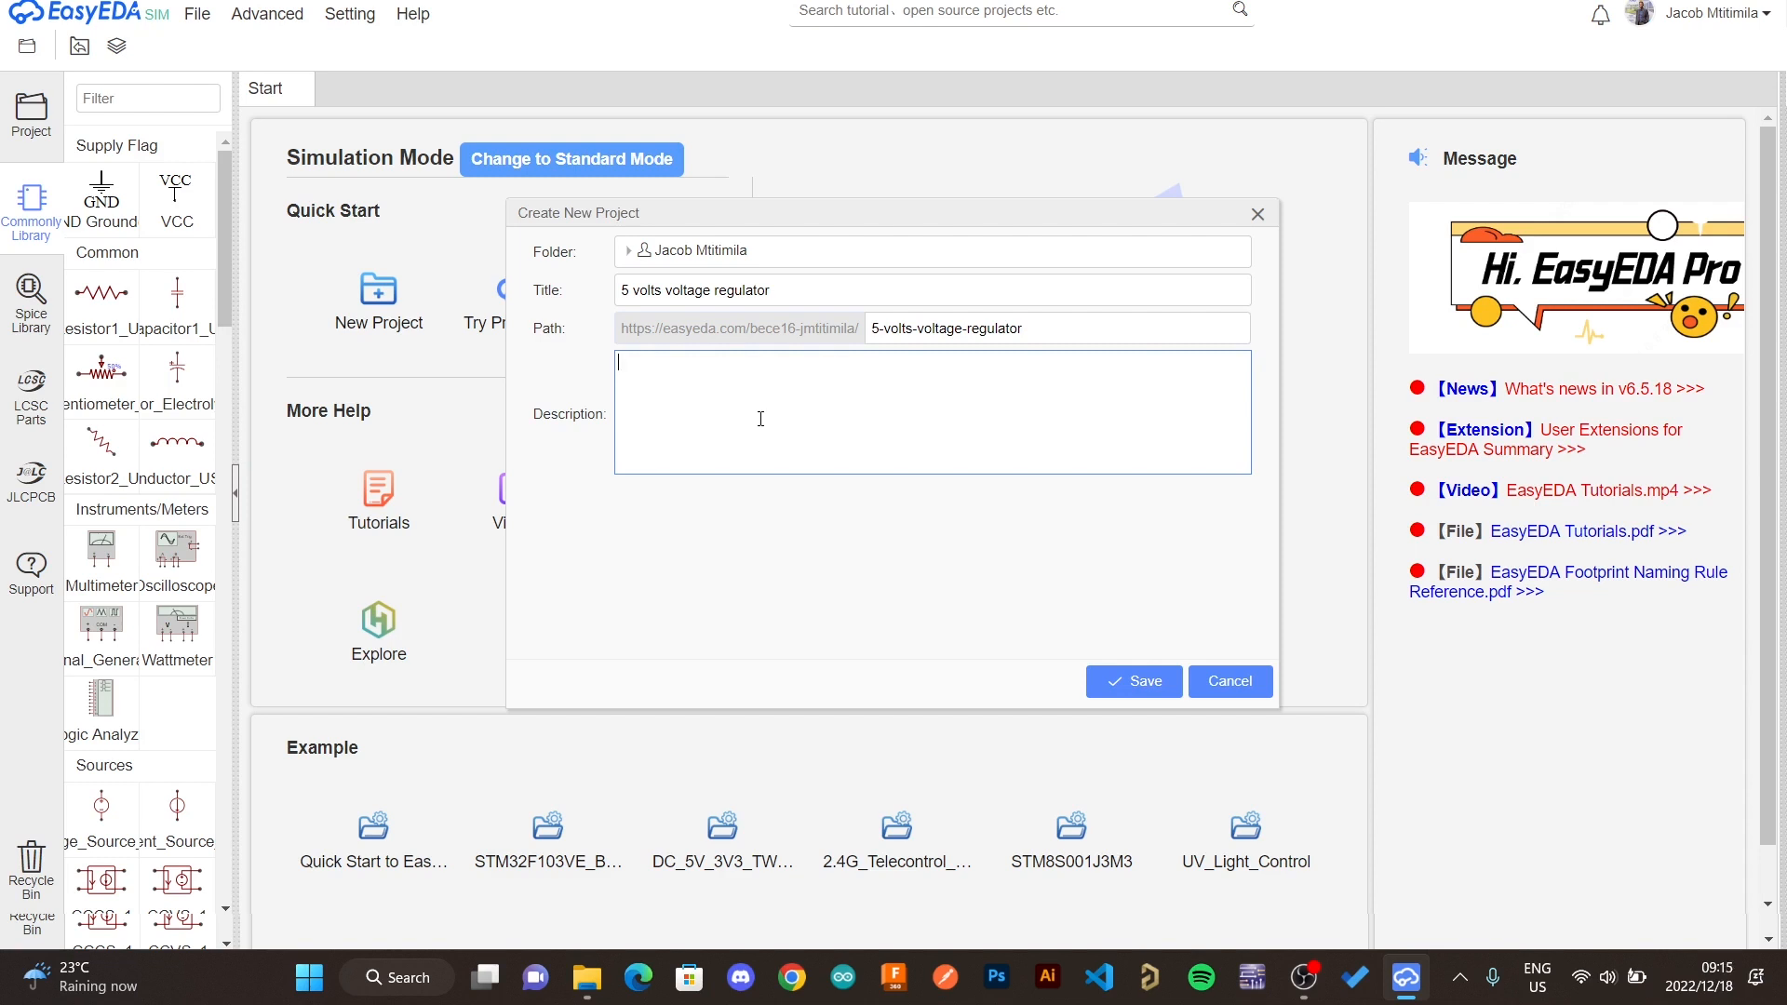
pyautogui.click(1126, 690)
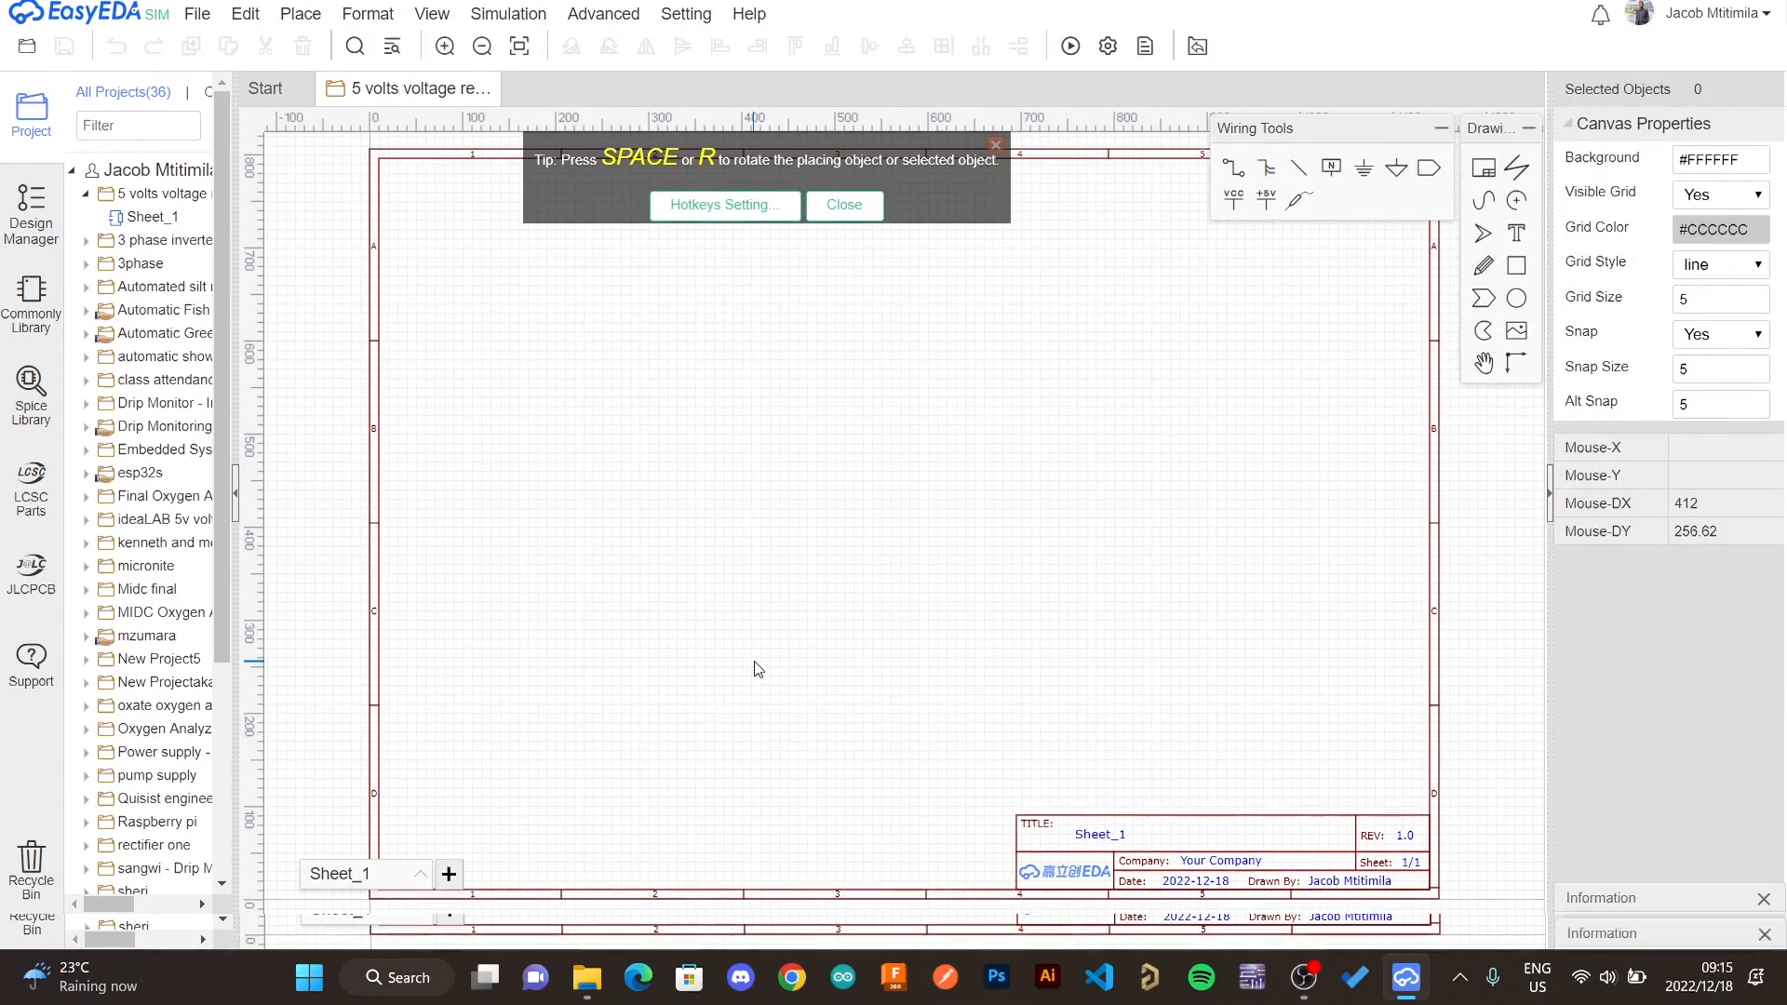
# - Set the sheet's title block title to 5 volts reg
pyautogui.click(1118, 833)
pyautogui.click(1118, 835)
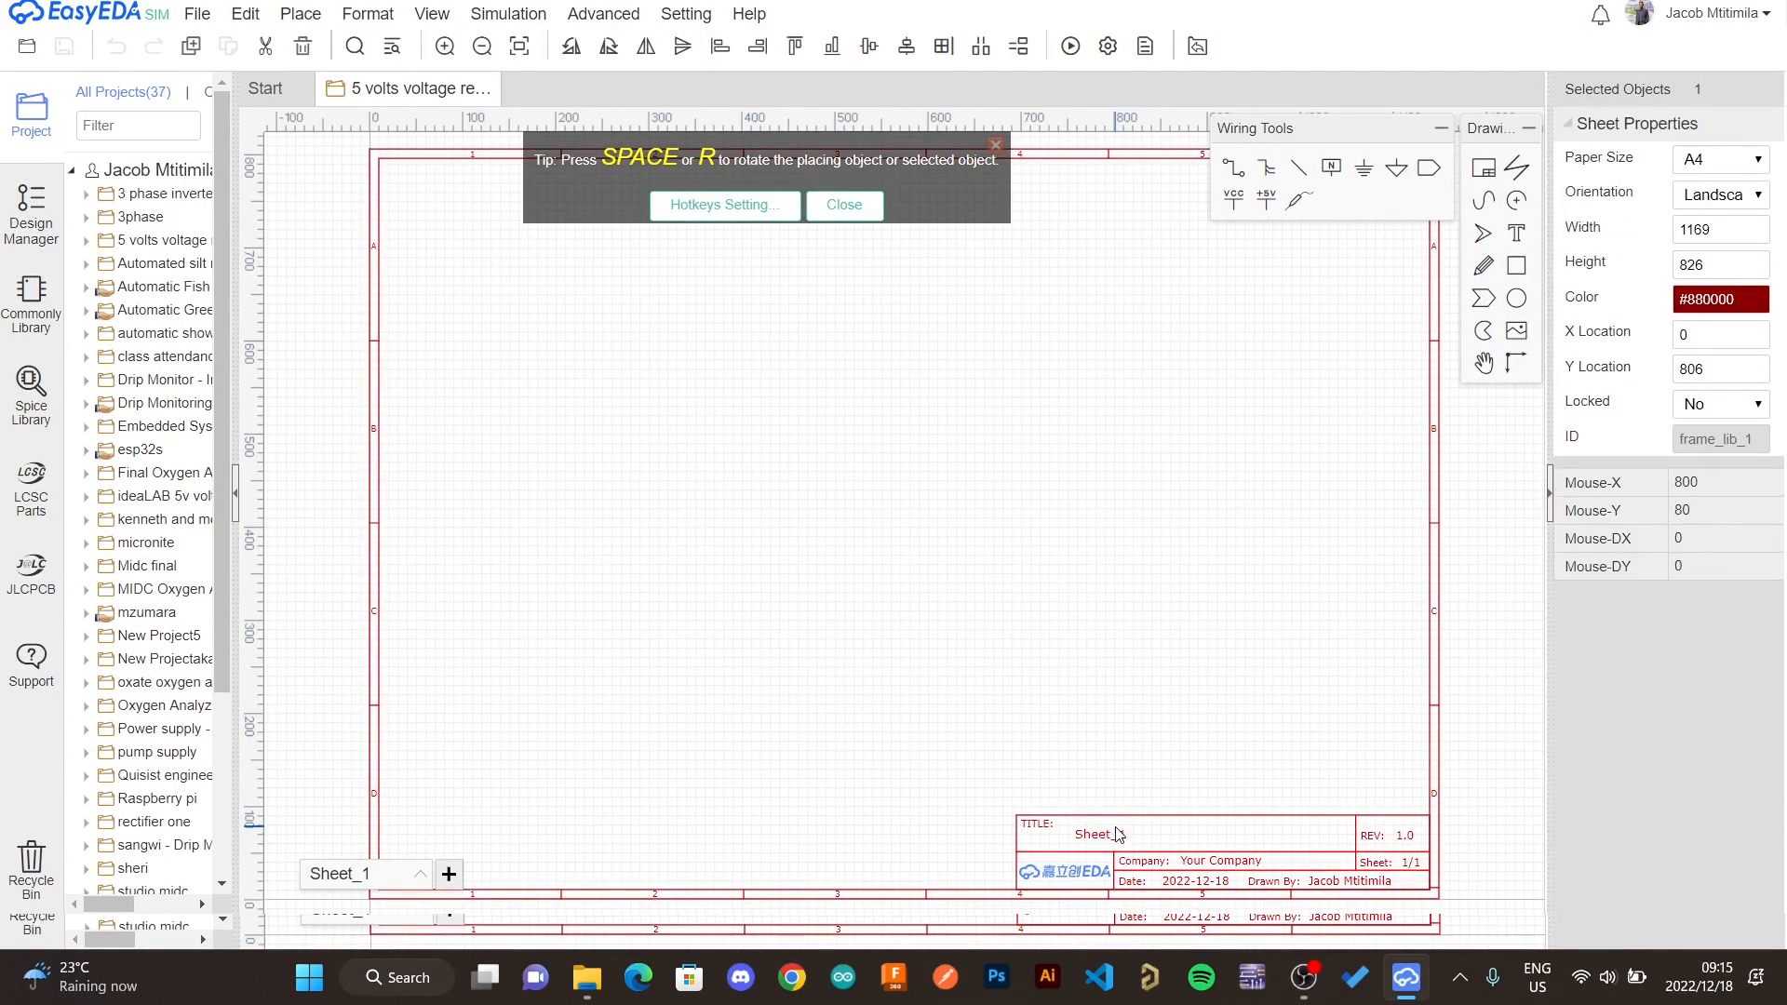
pyautogui.doubleClick(1101, 835)
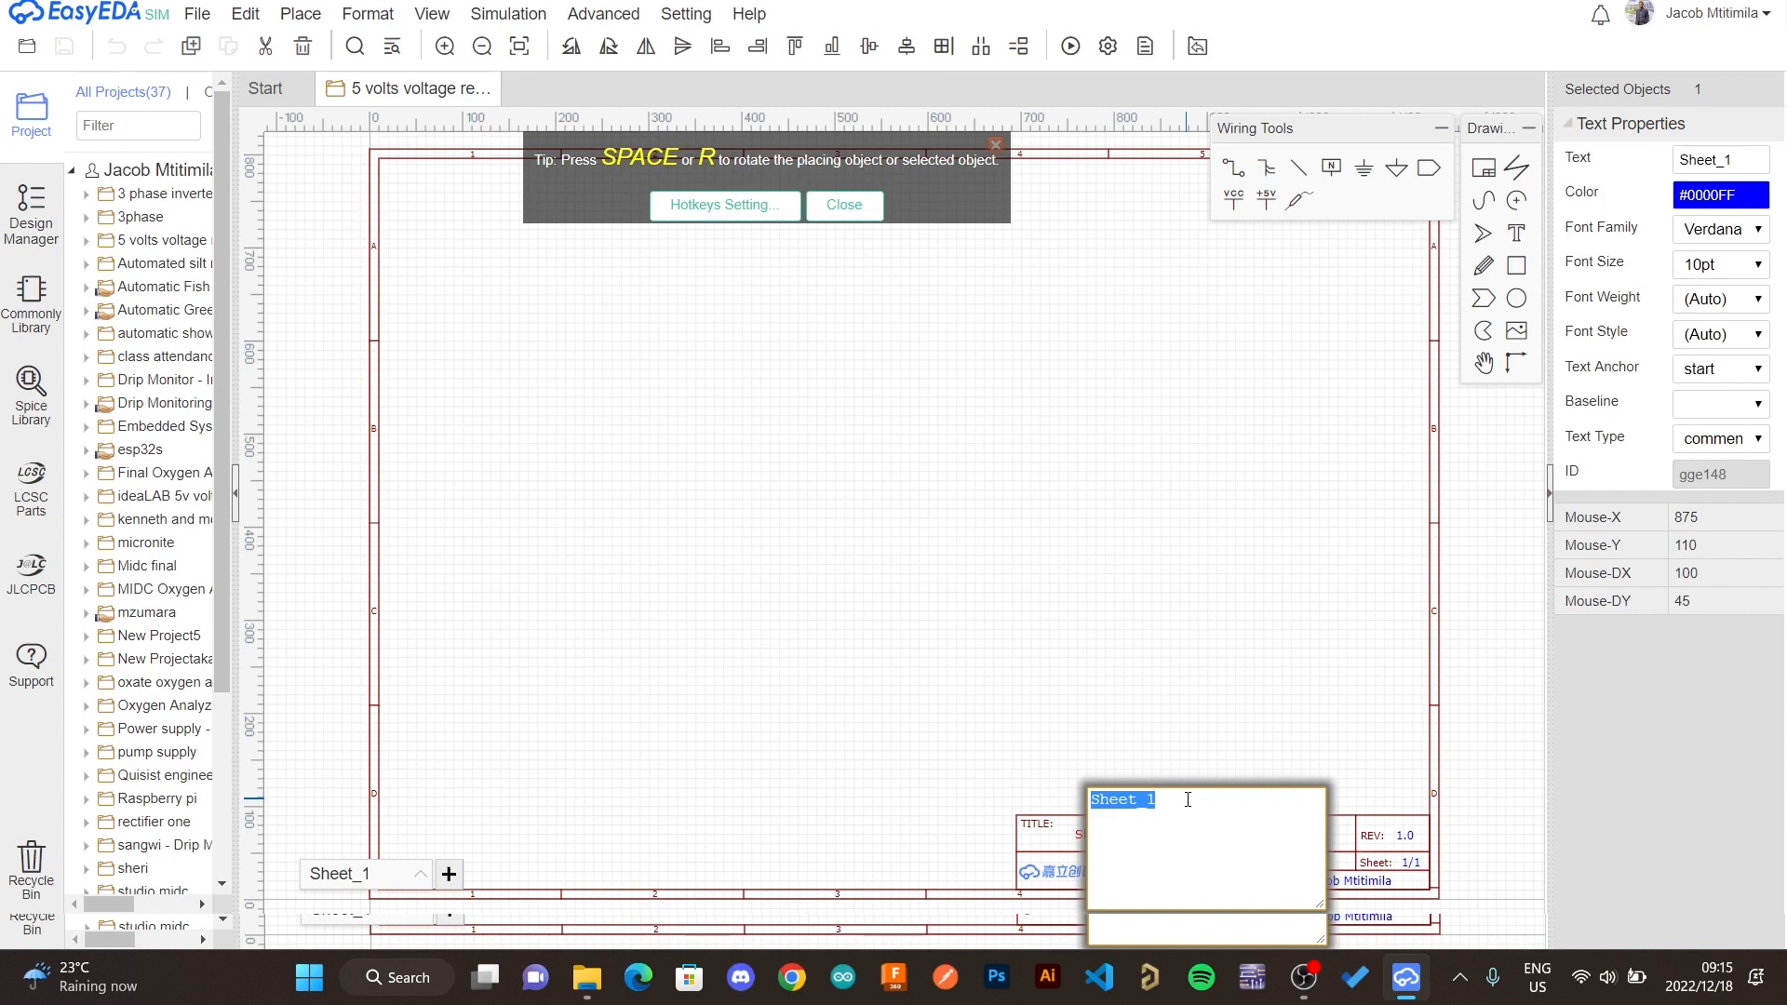
pyautogui.write('5 volts reg')
pyautogui.press('Return')
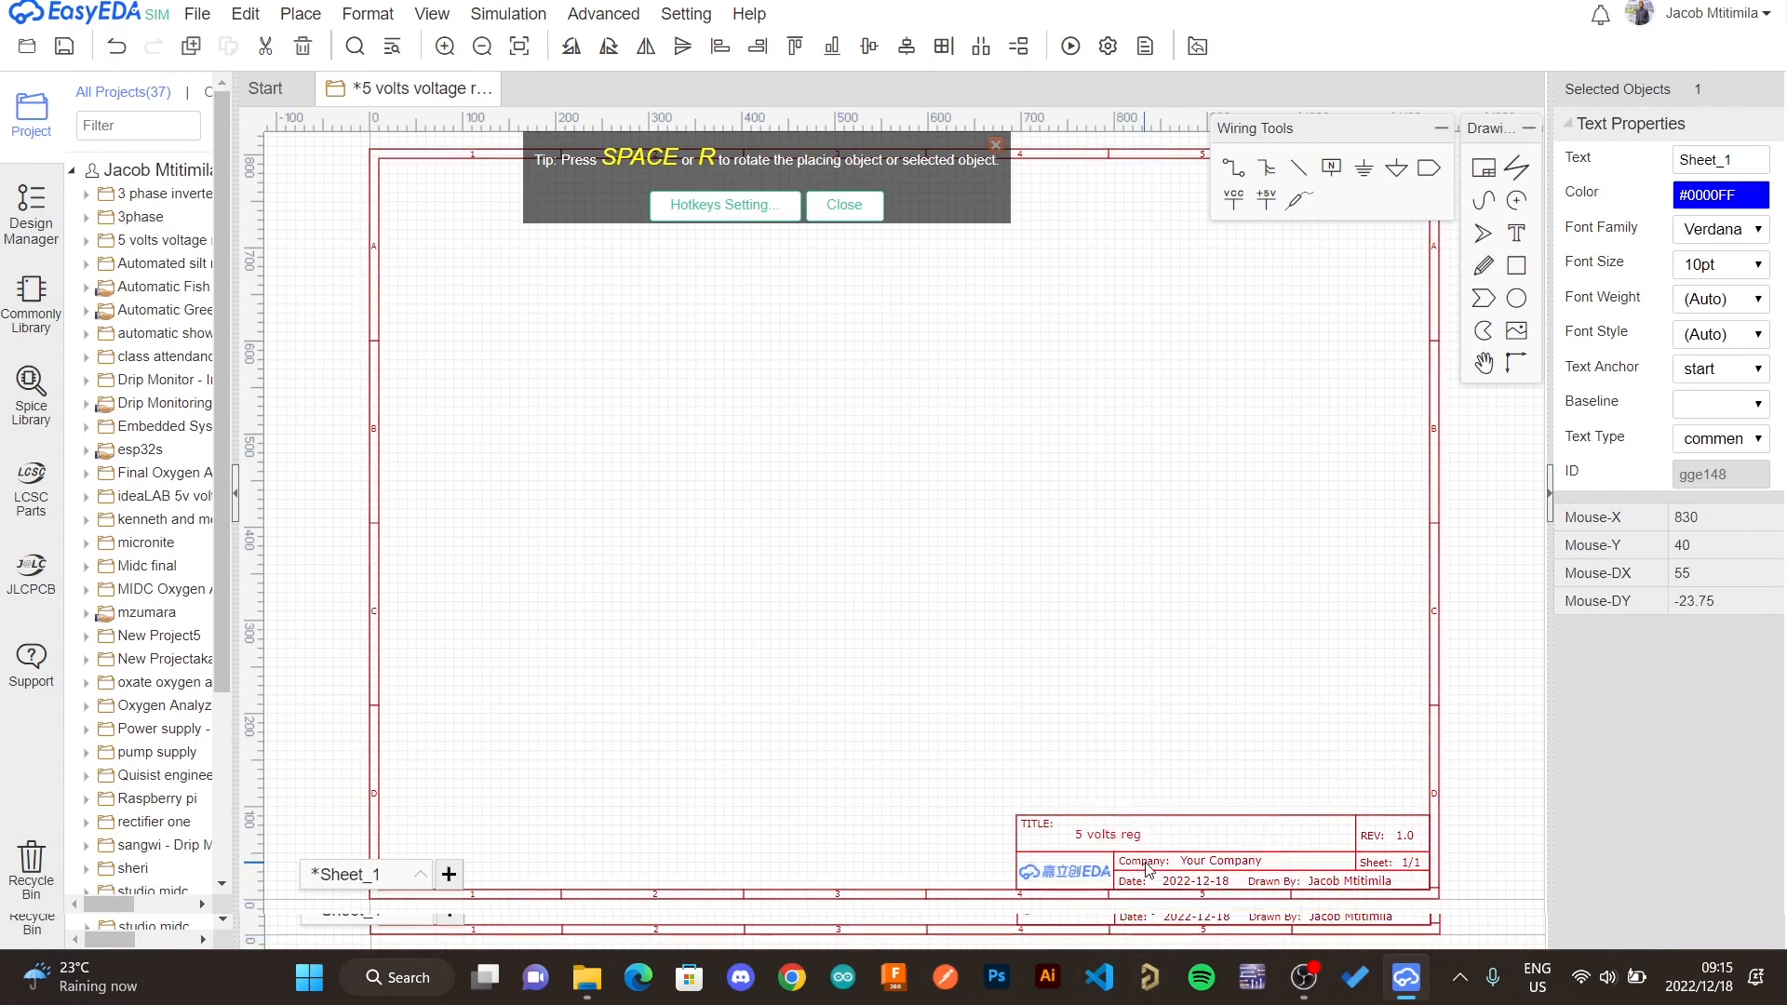
# - Set the company name in the title block to IdealabMw
pyautogui.click(1210, 866)
pyautogui.doubleClick(1212, 867)
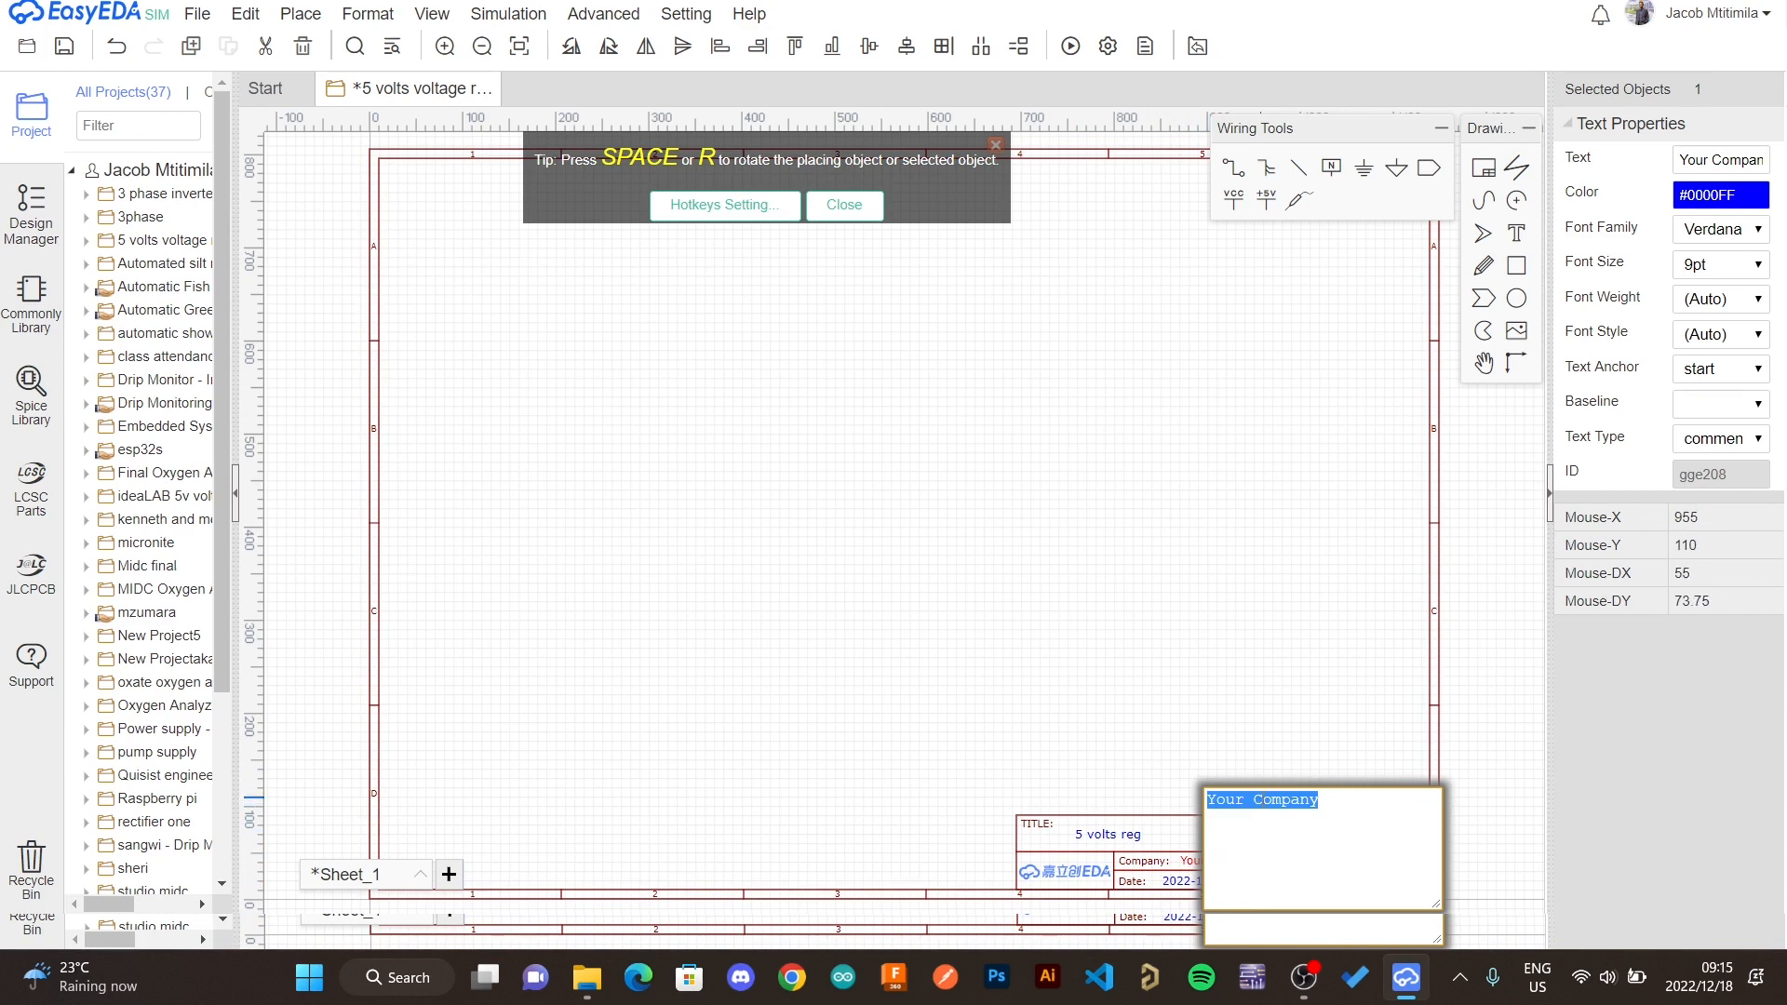
pyautogui.write('idealaMw')
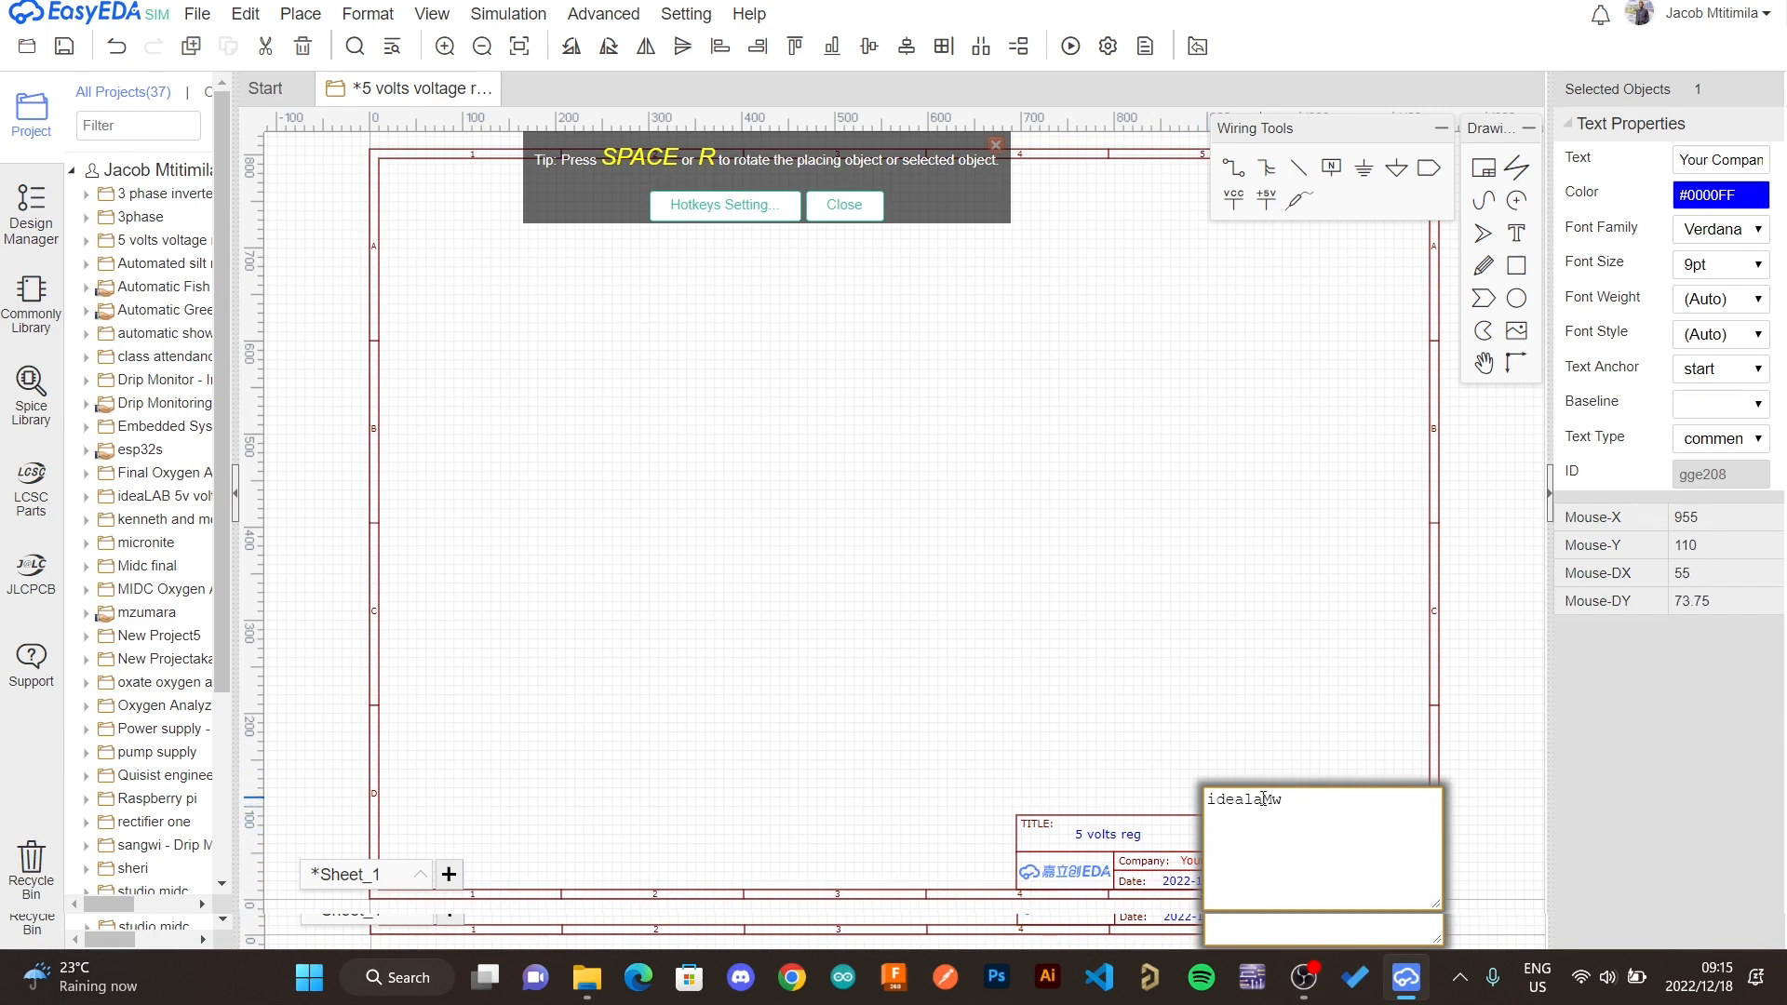
pyautogui.press('Return')
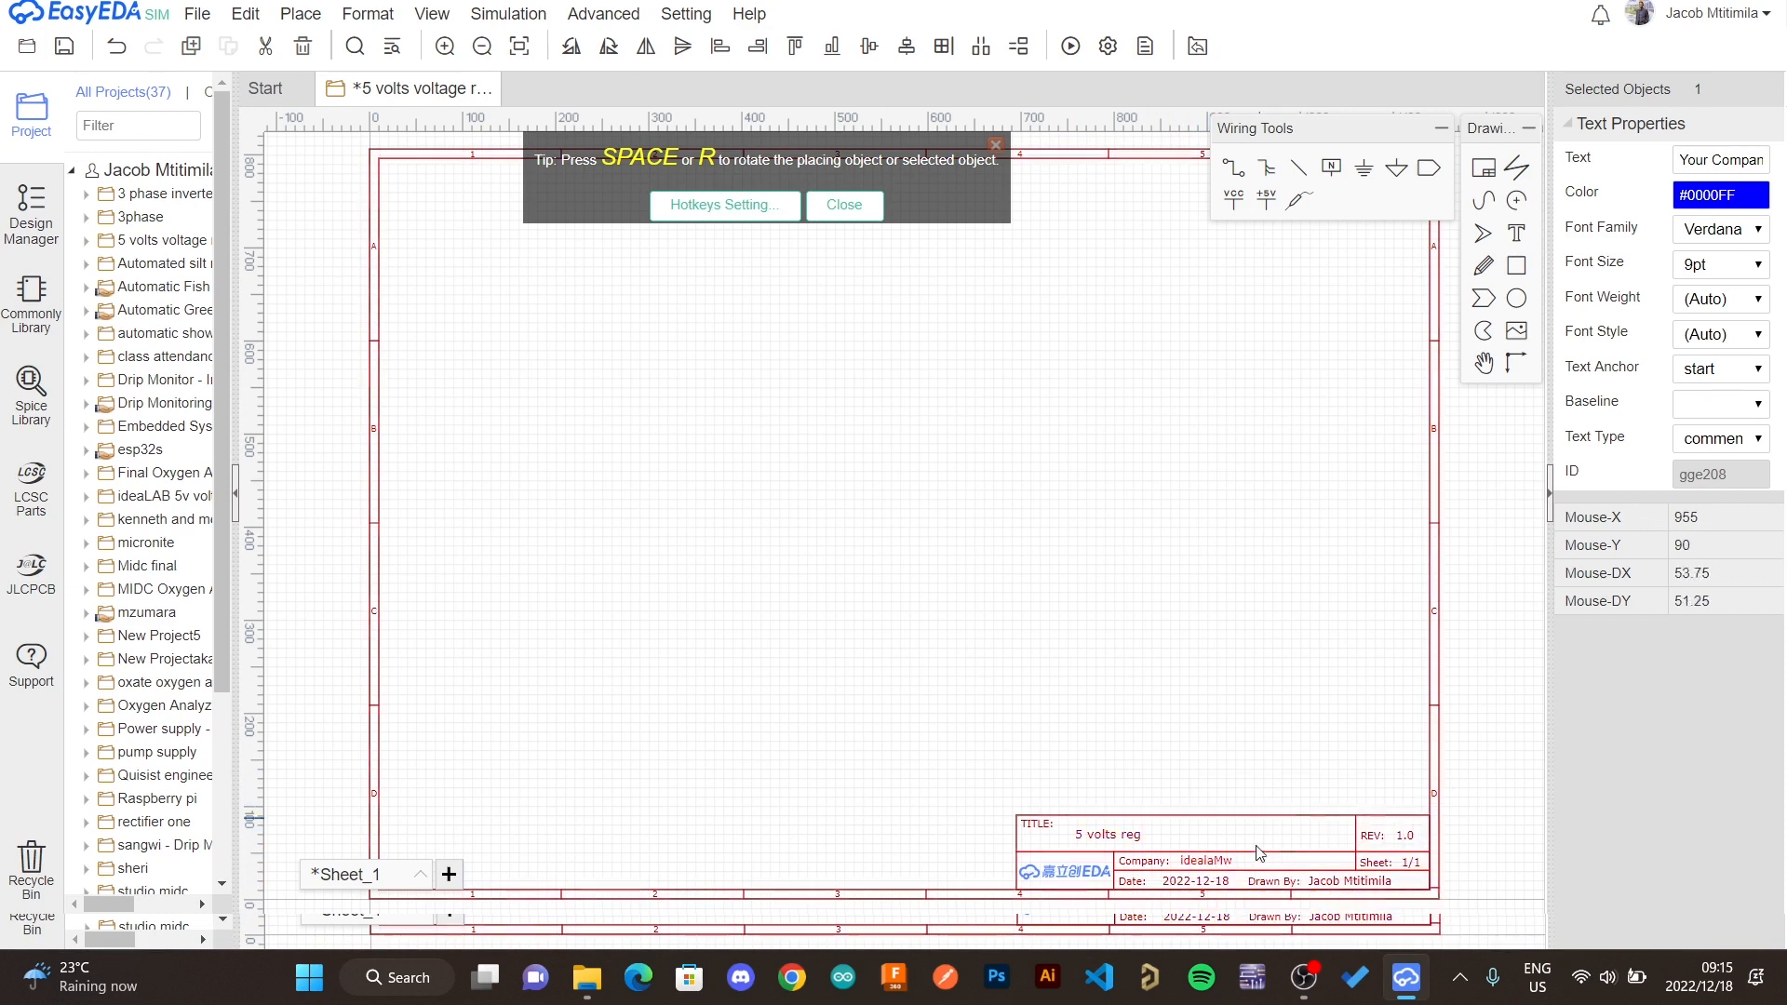
pyautogui.doubleClick(1217, 868)
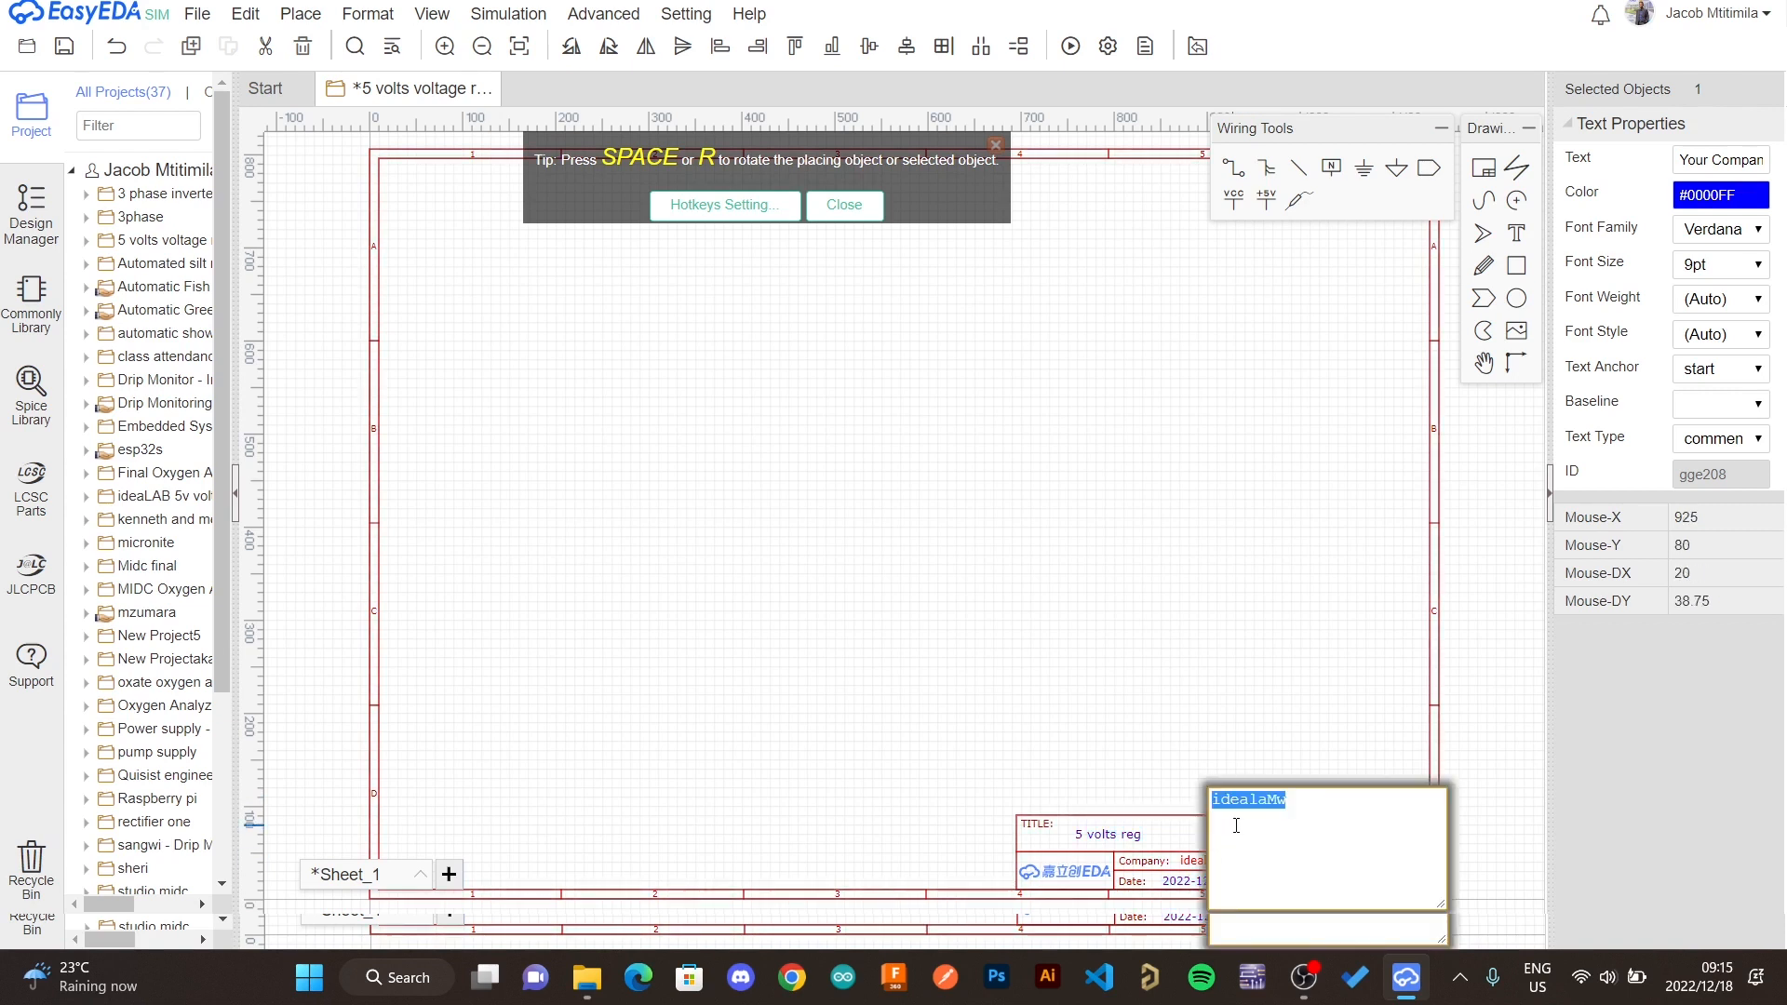
pyautogui.write('IdealabMw')
pyautogui.press('Return')
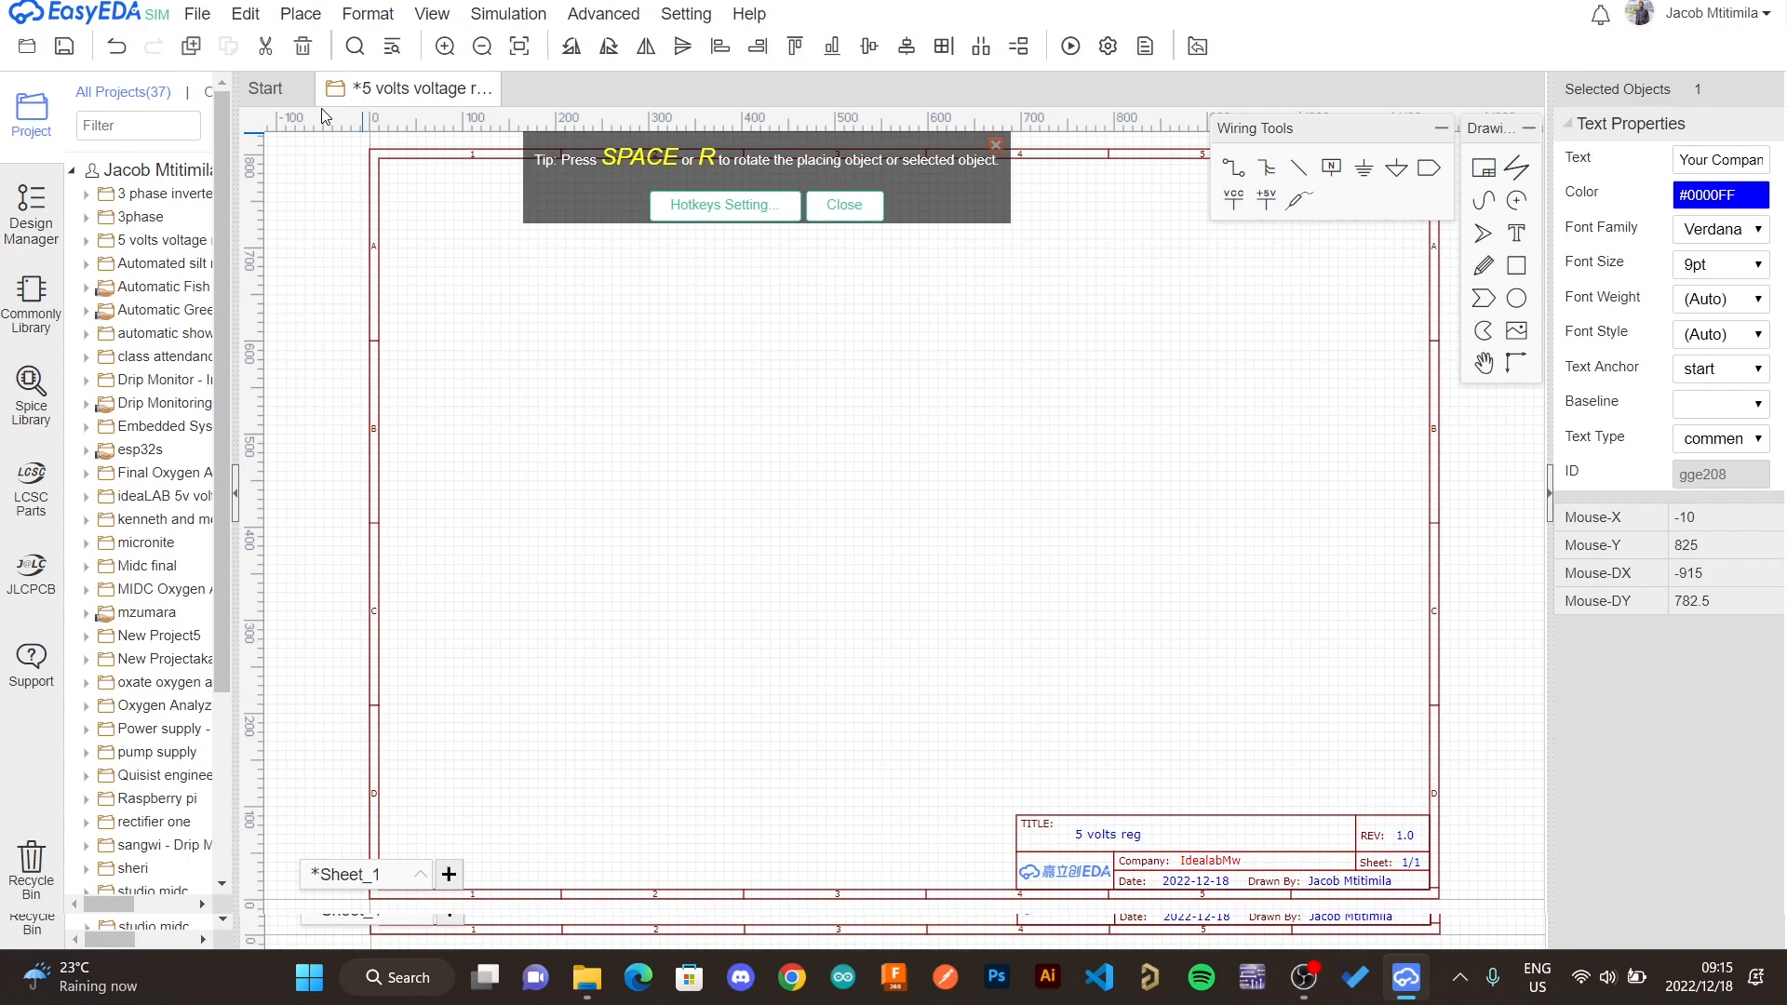
# - Place a Voltage_Source_VSin sine source on the left side of the sheet from the commonly used library
pyautogui.click(31, 298)
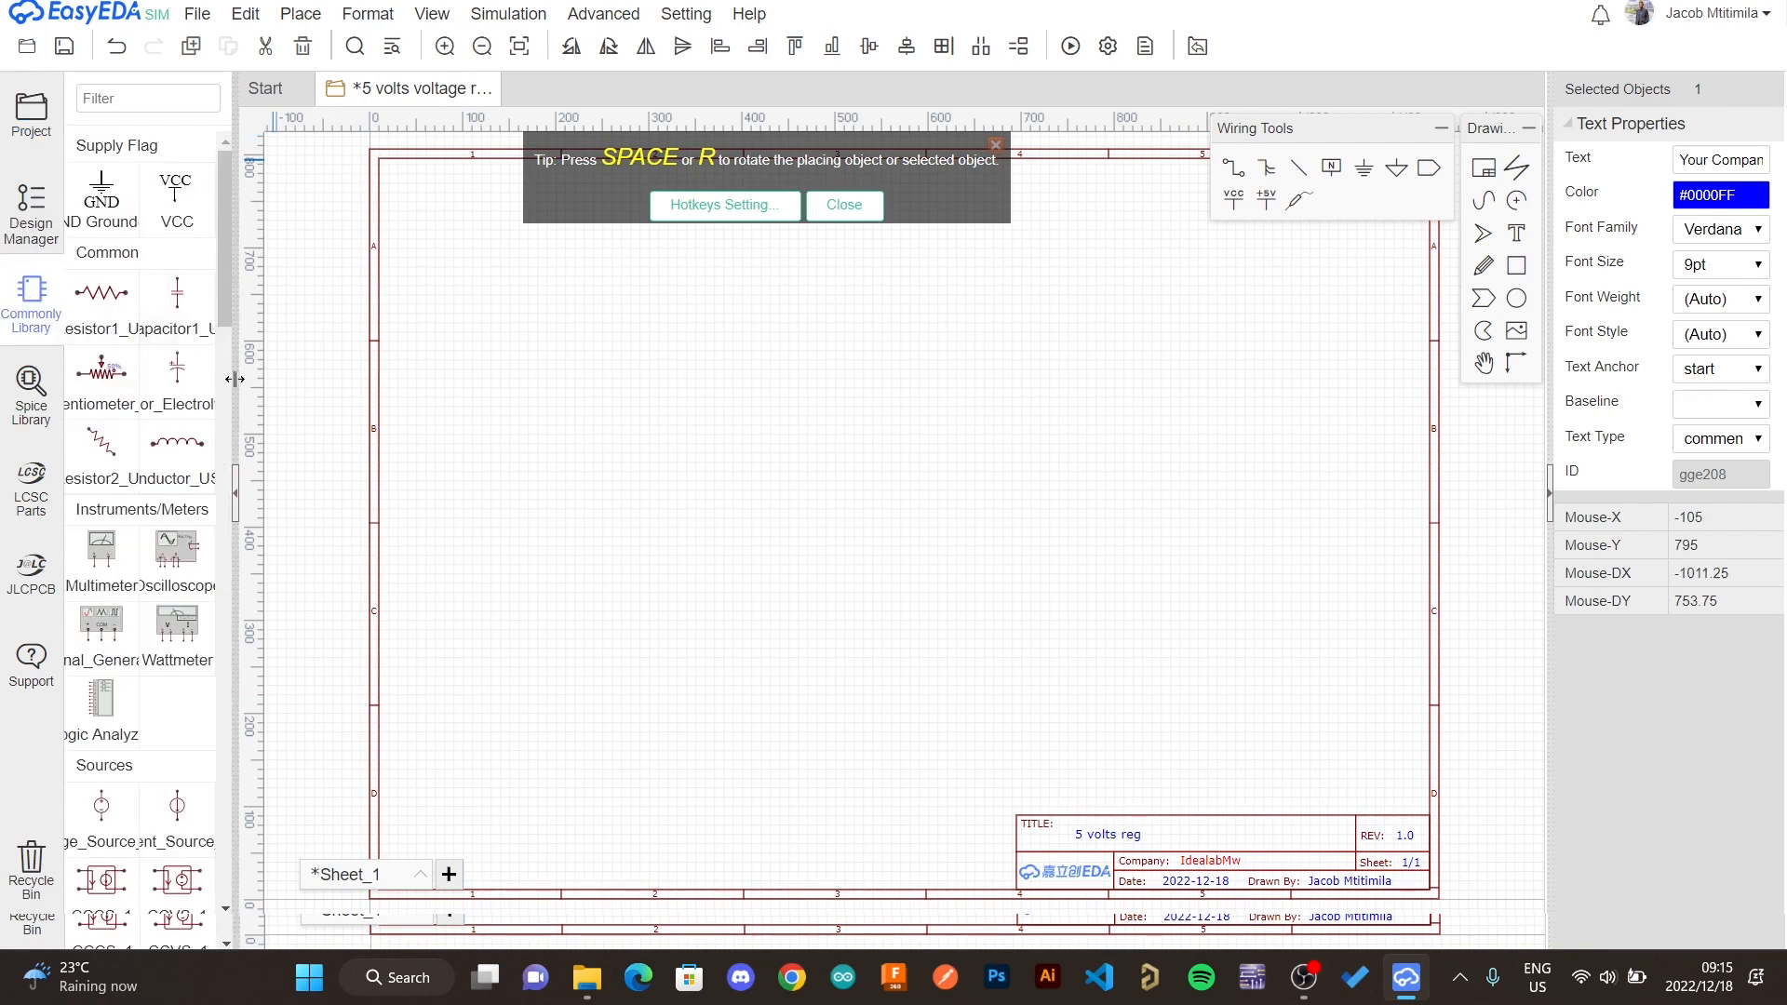
pyautogui.moveTo(238, 395); pyautogui.dragTo(343, 410)
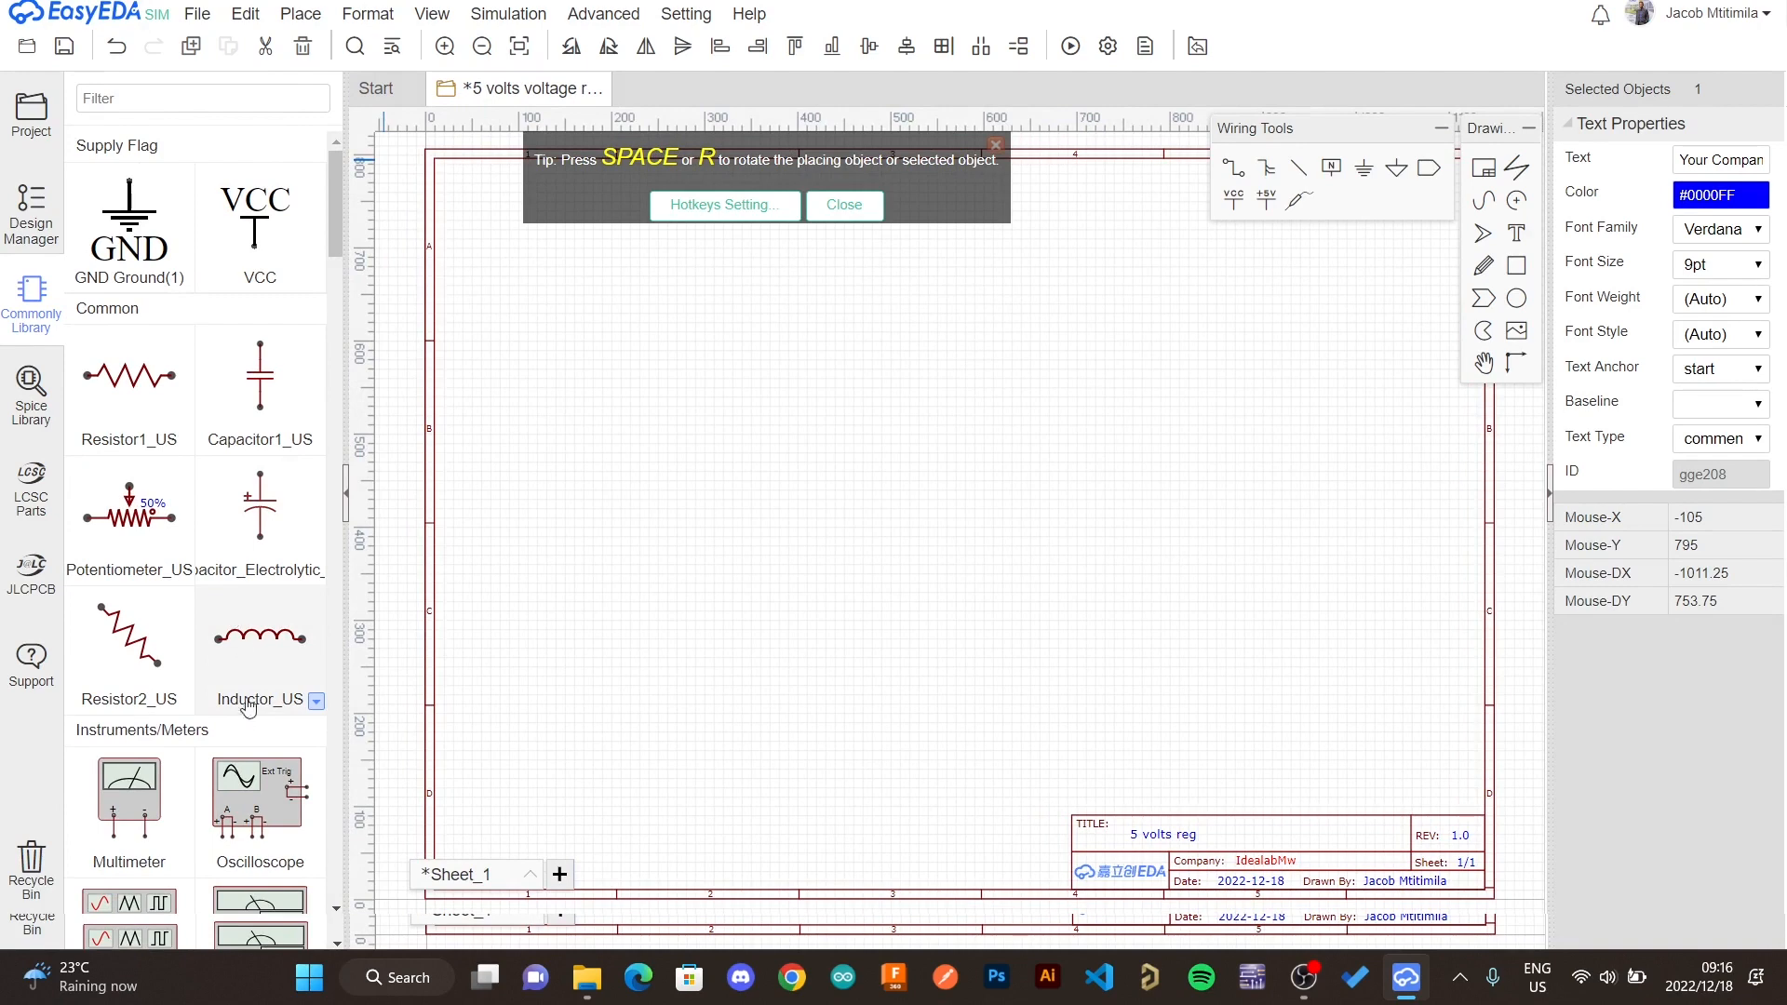
pyautogui.scroll(-3, 243, 722)
pyautogui.scroll(-3, 243, 723)
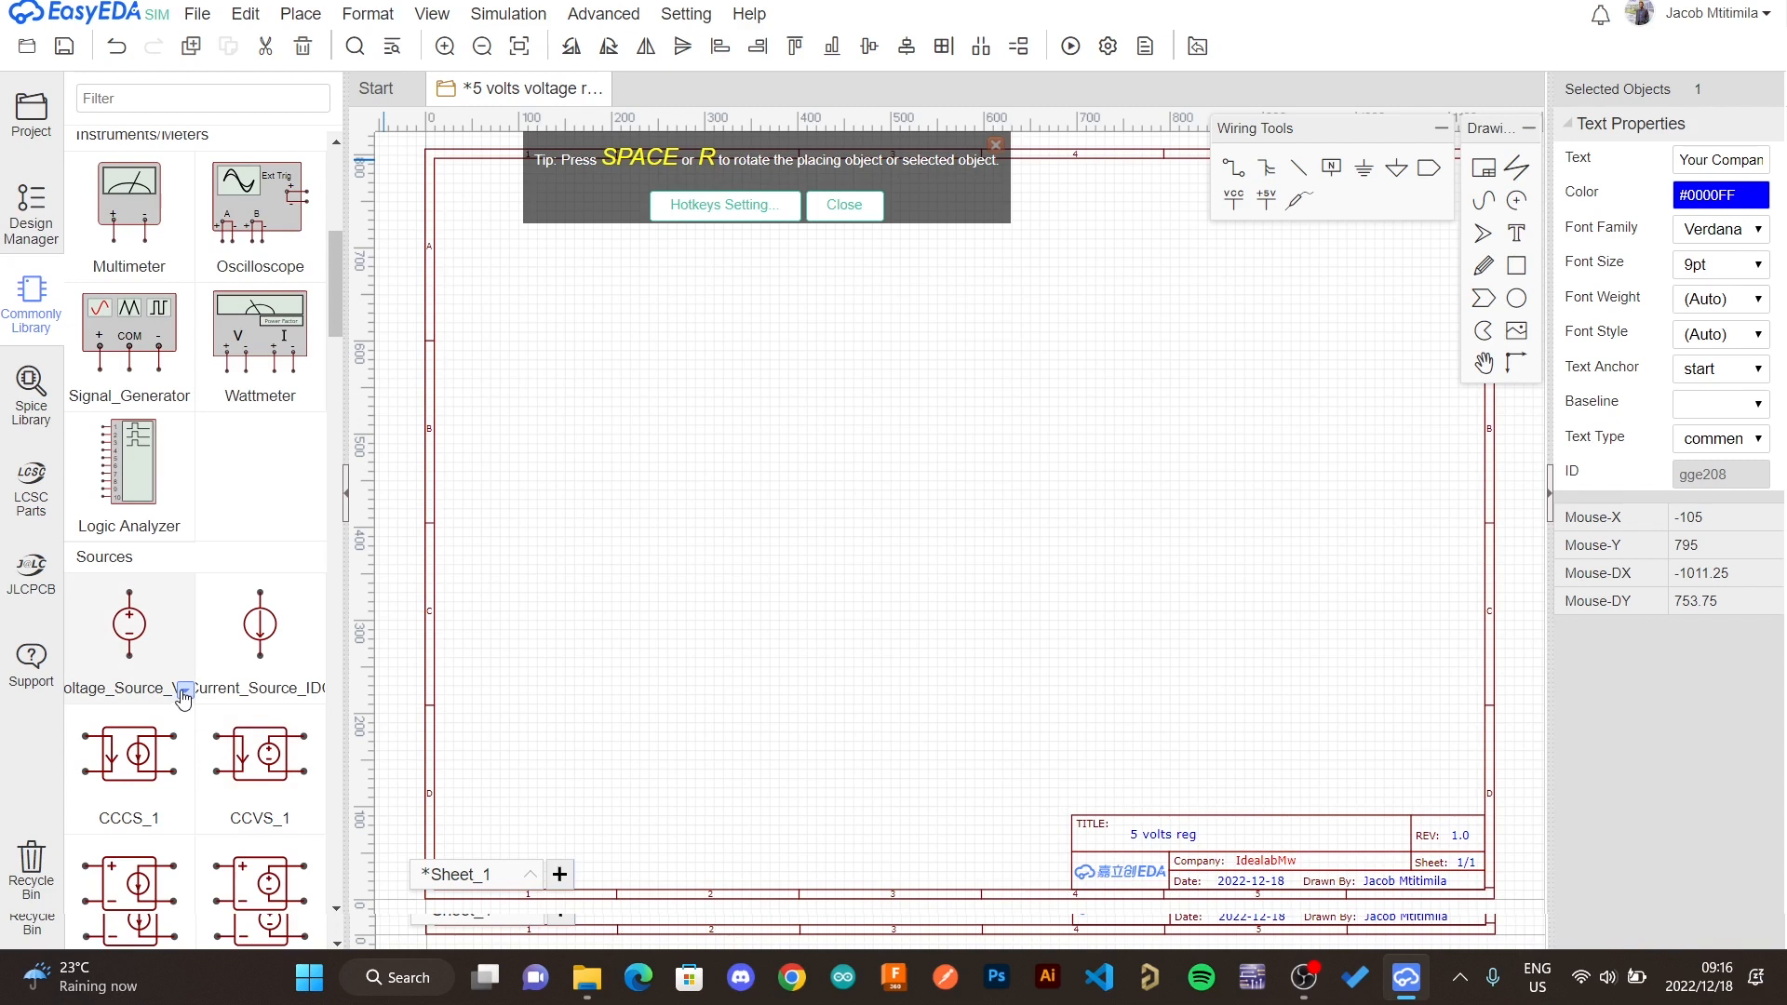
pyautogui.click(182, 692)
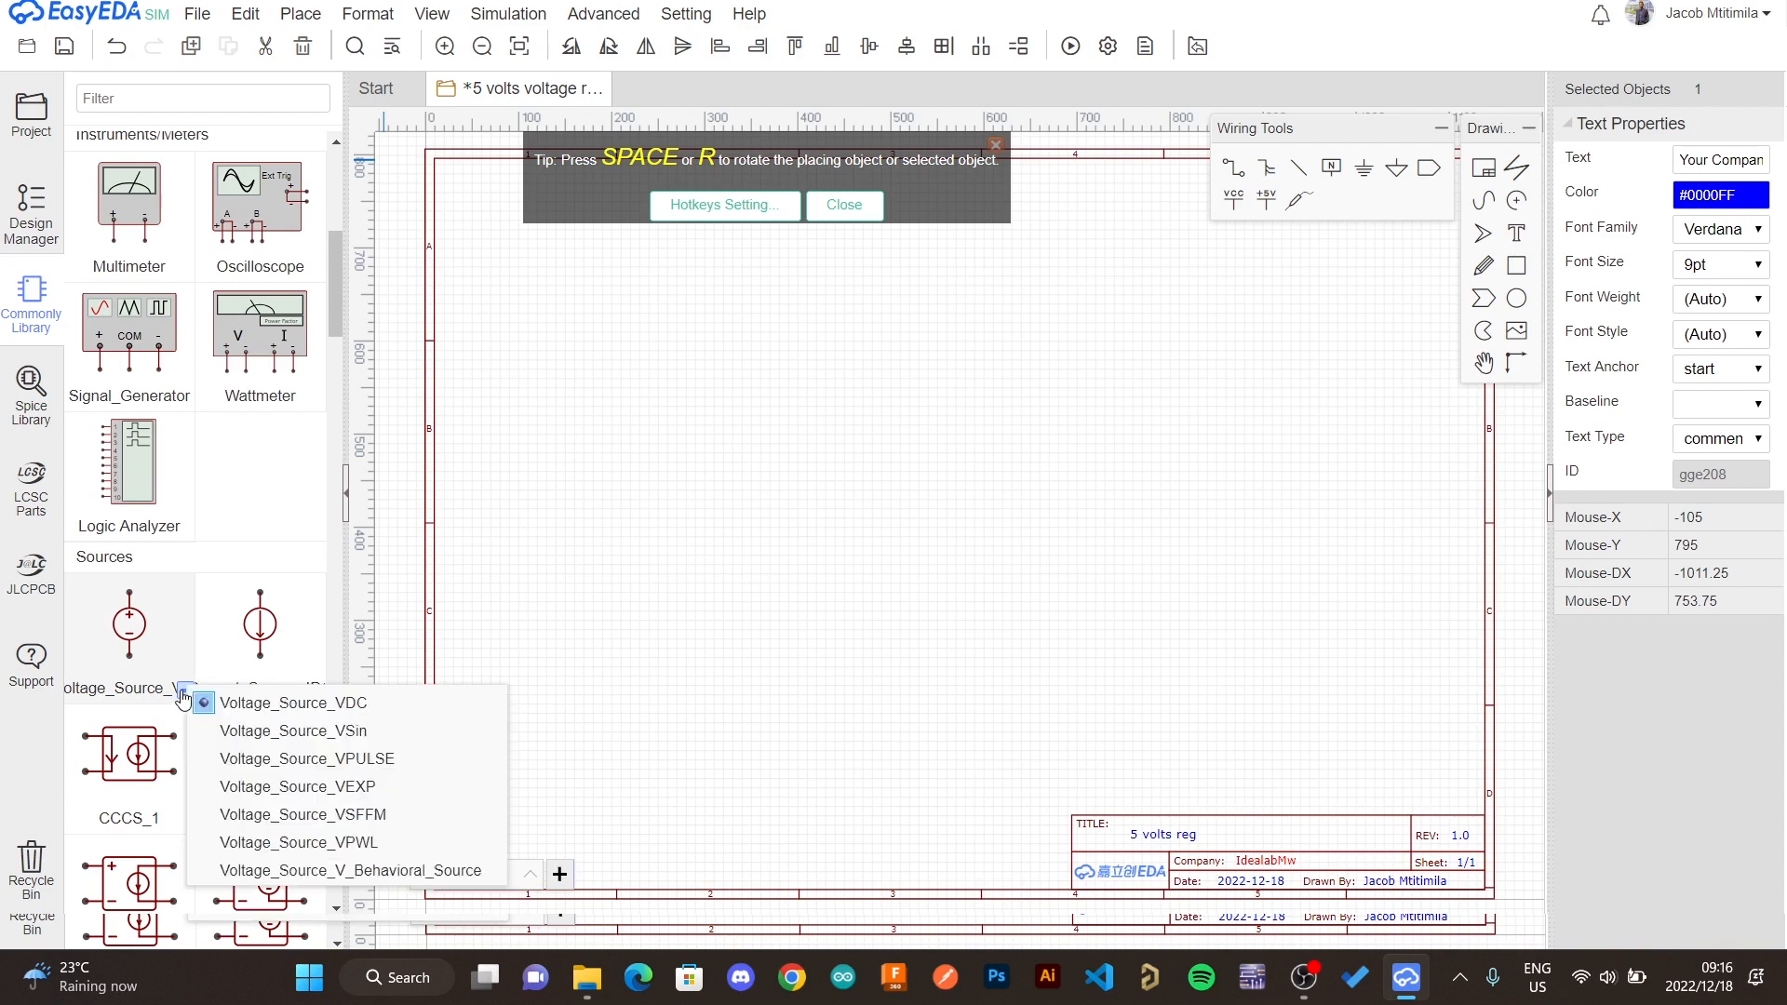
pyautogui.click(276, 742)
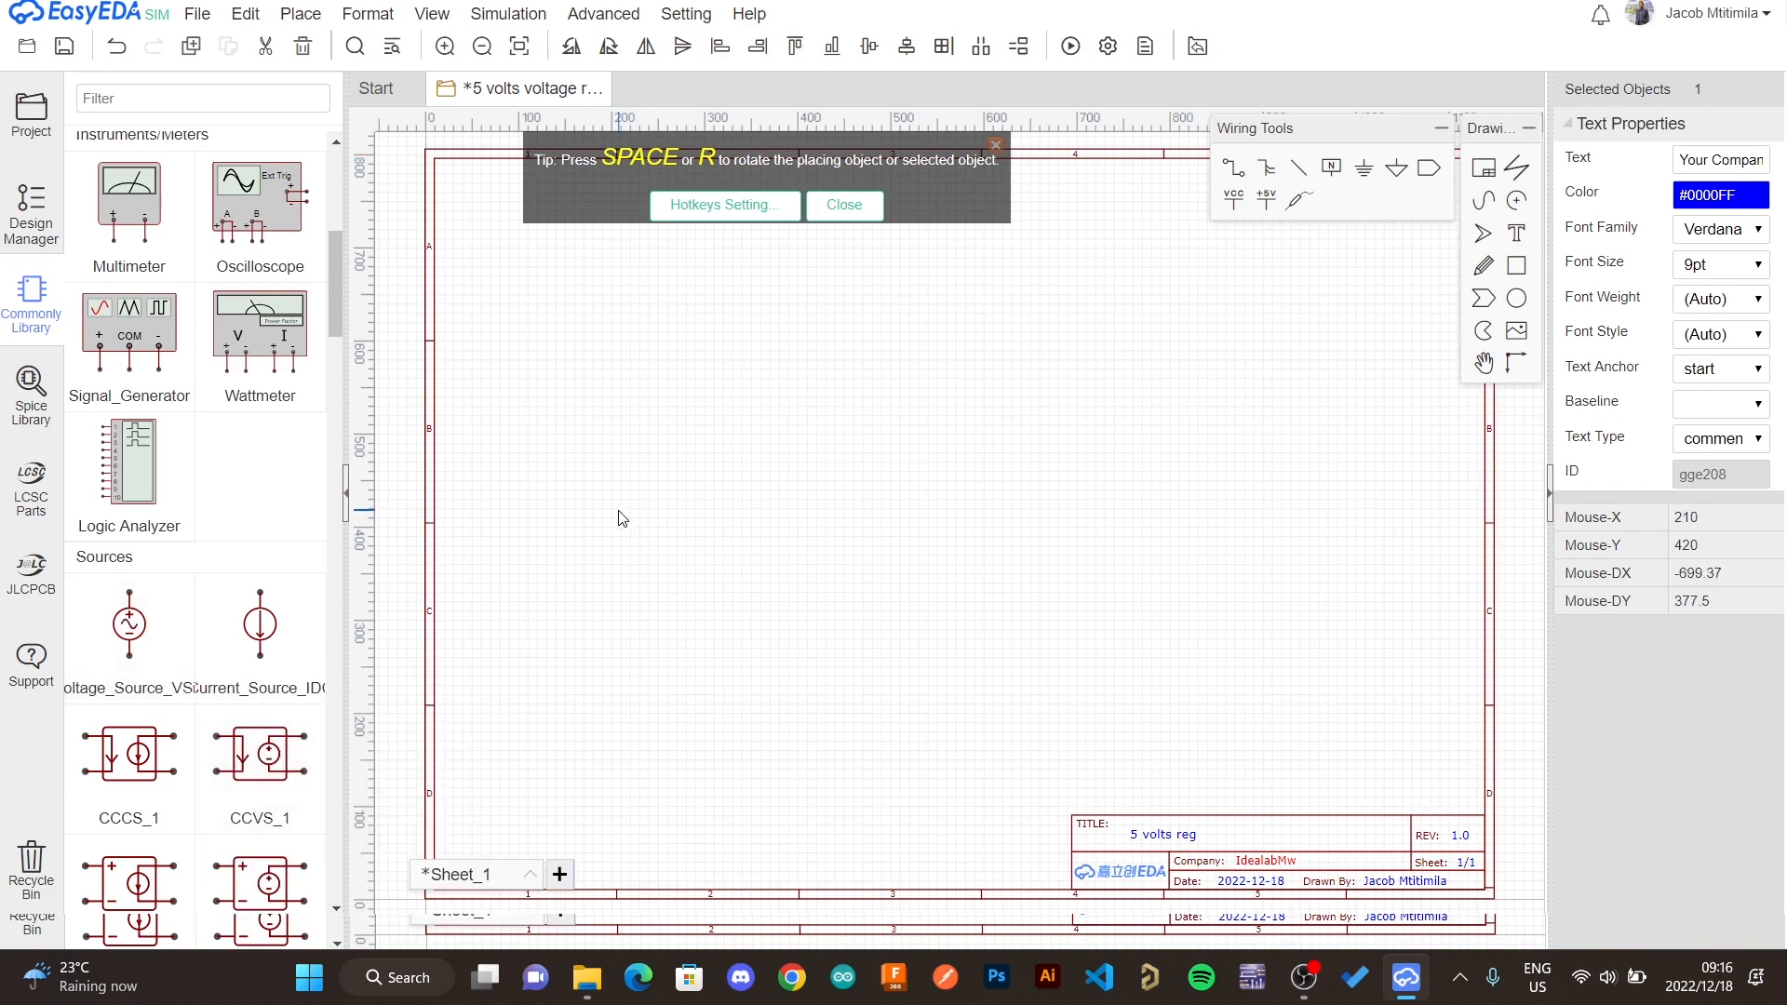
pyautogui.click(164, 630)
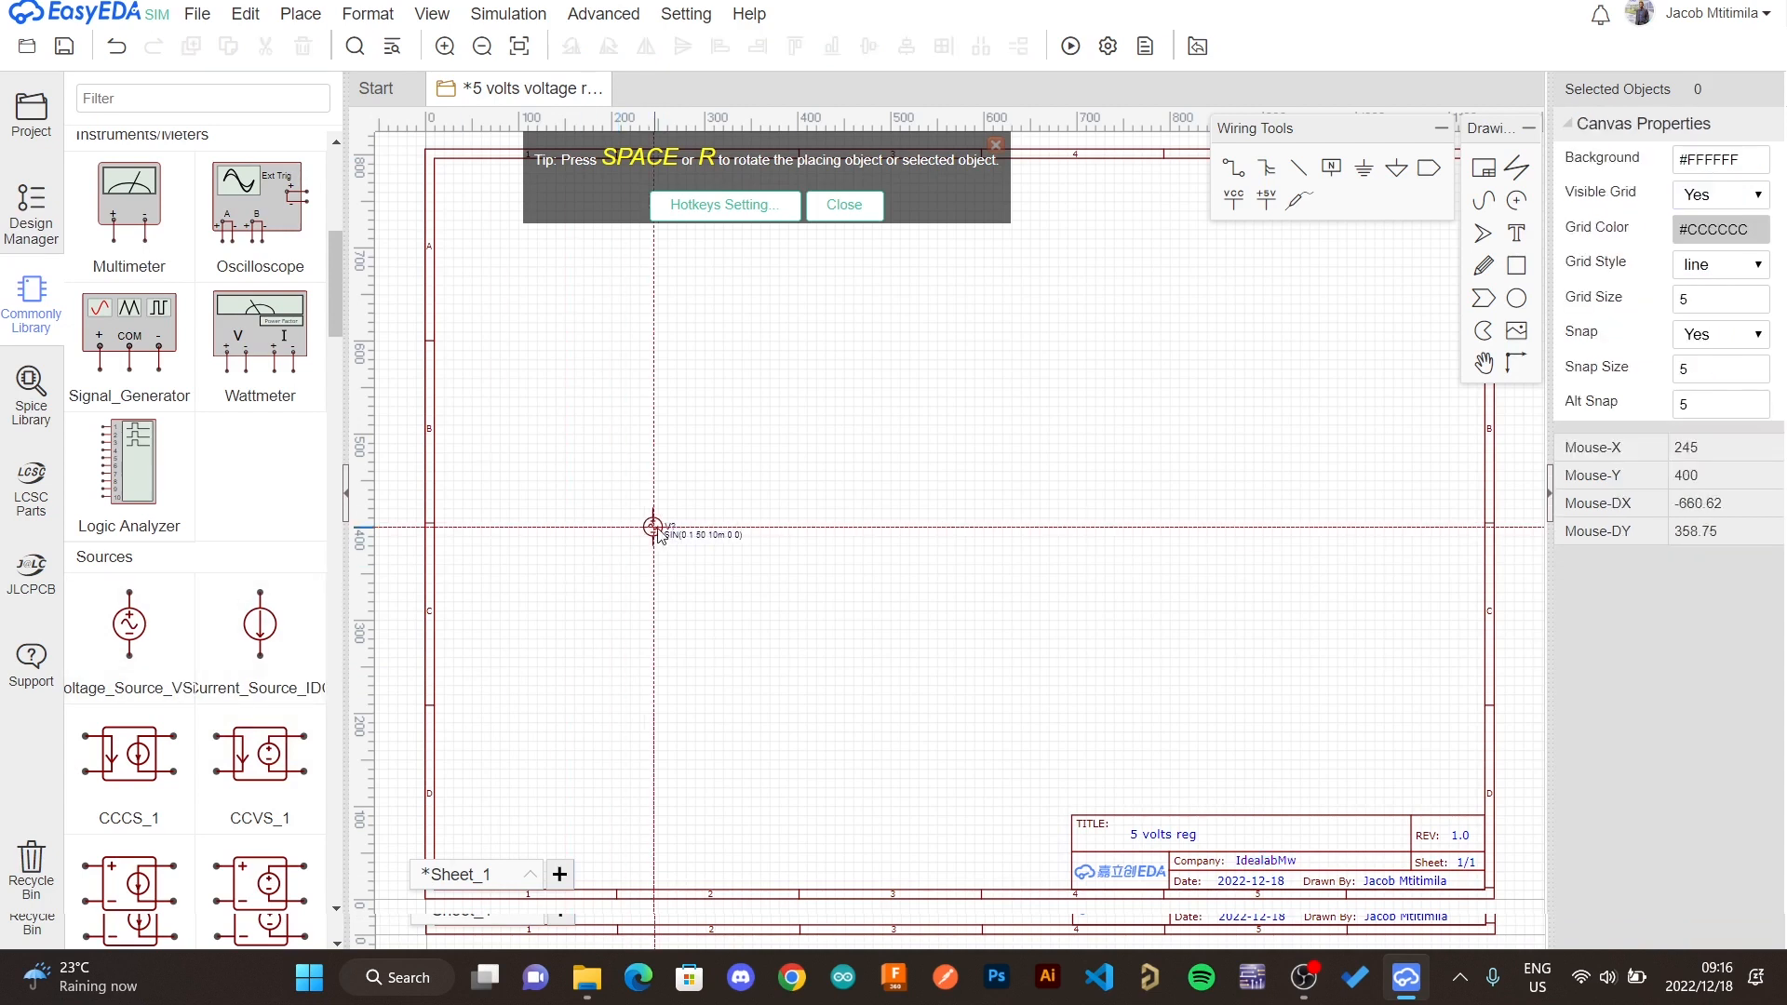
pyautogui.click(601, 499)
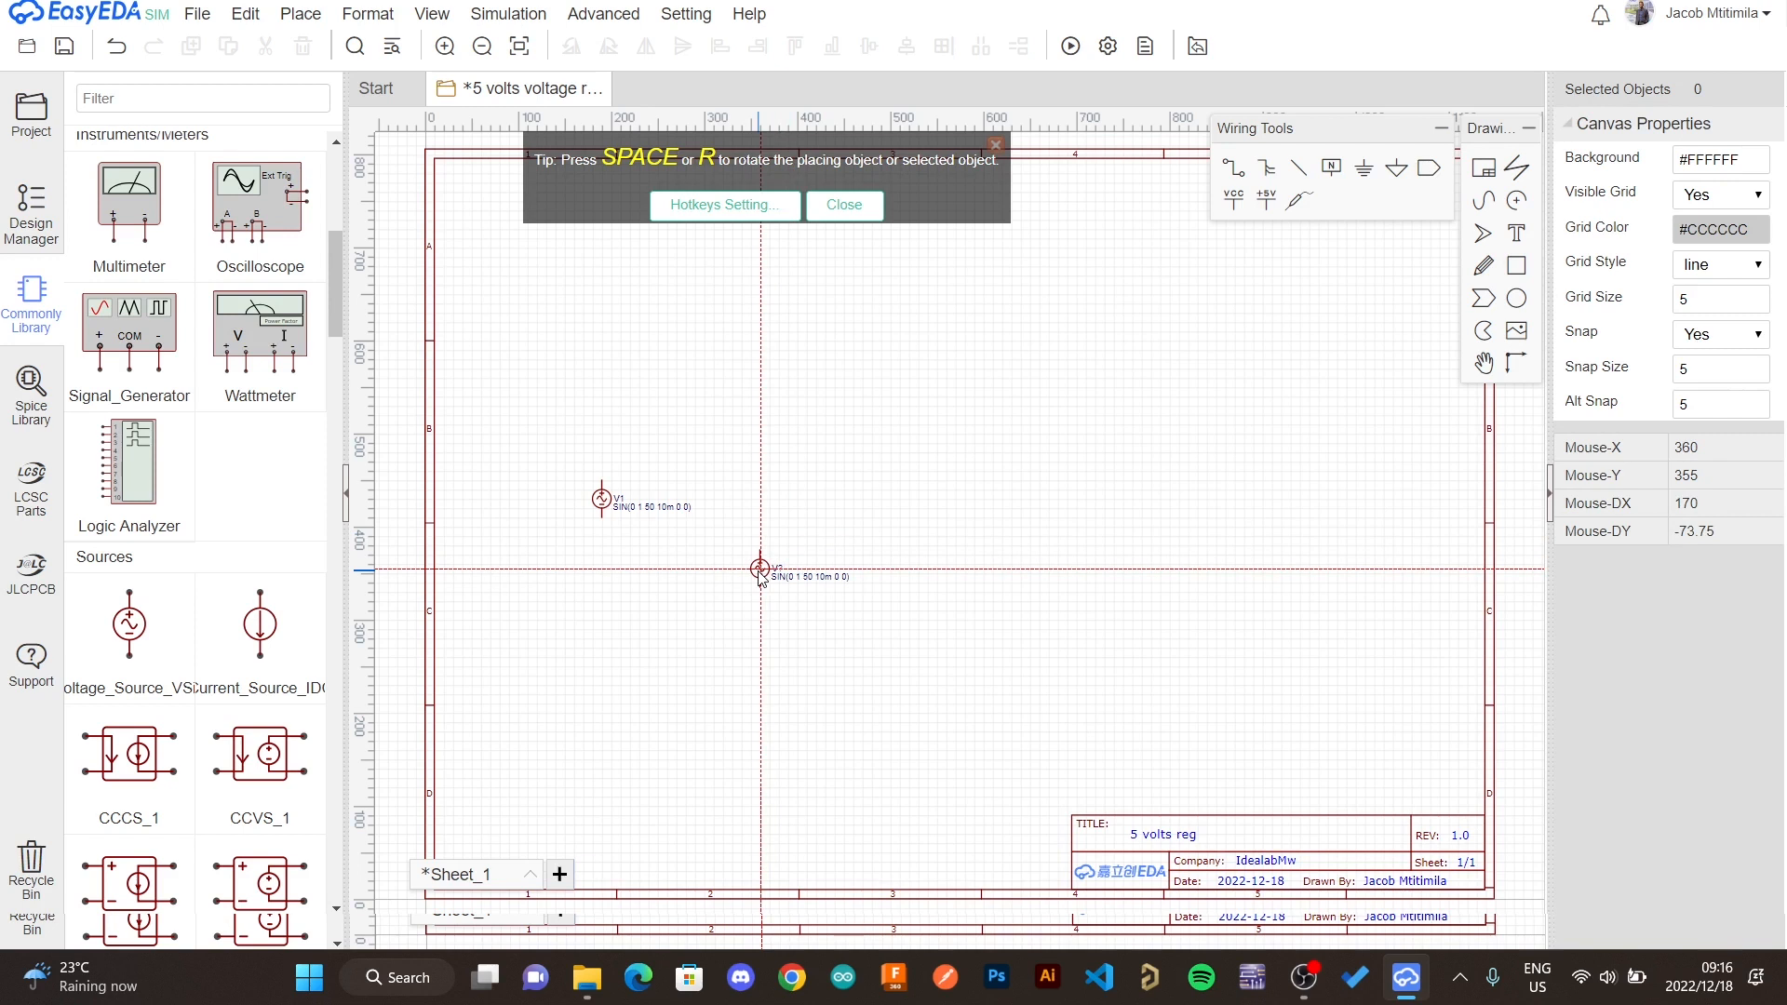
pyautogui.press('Escape')
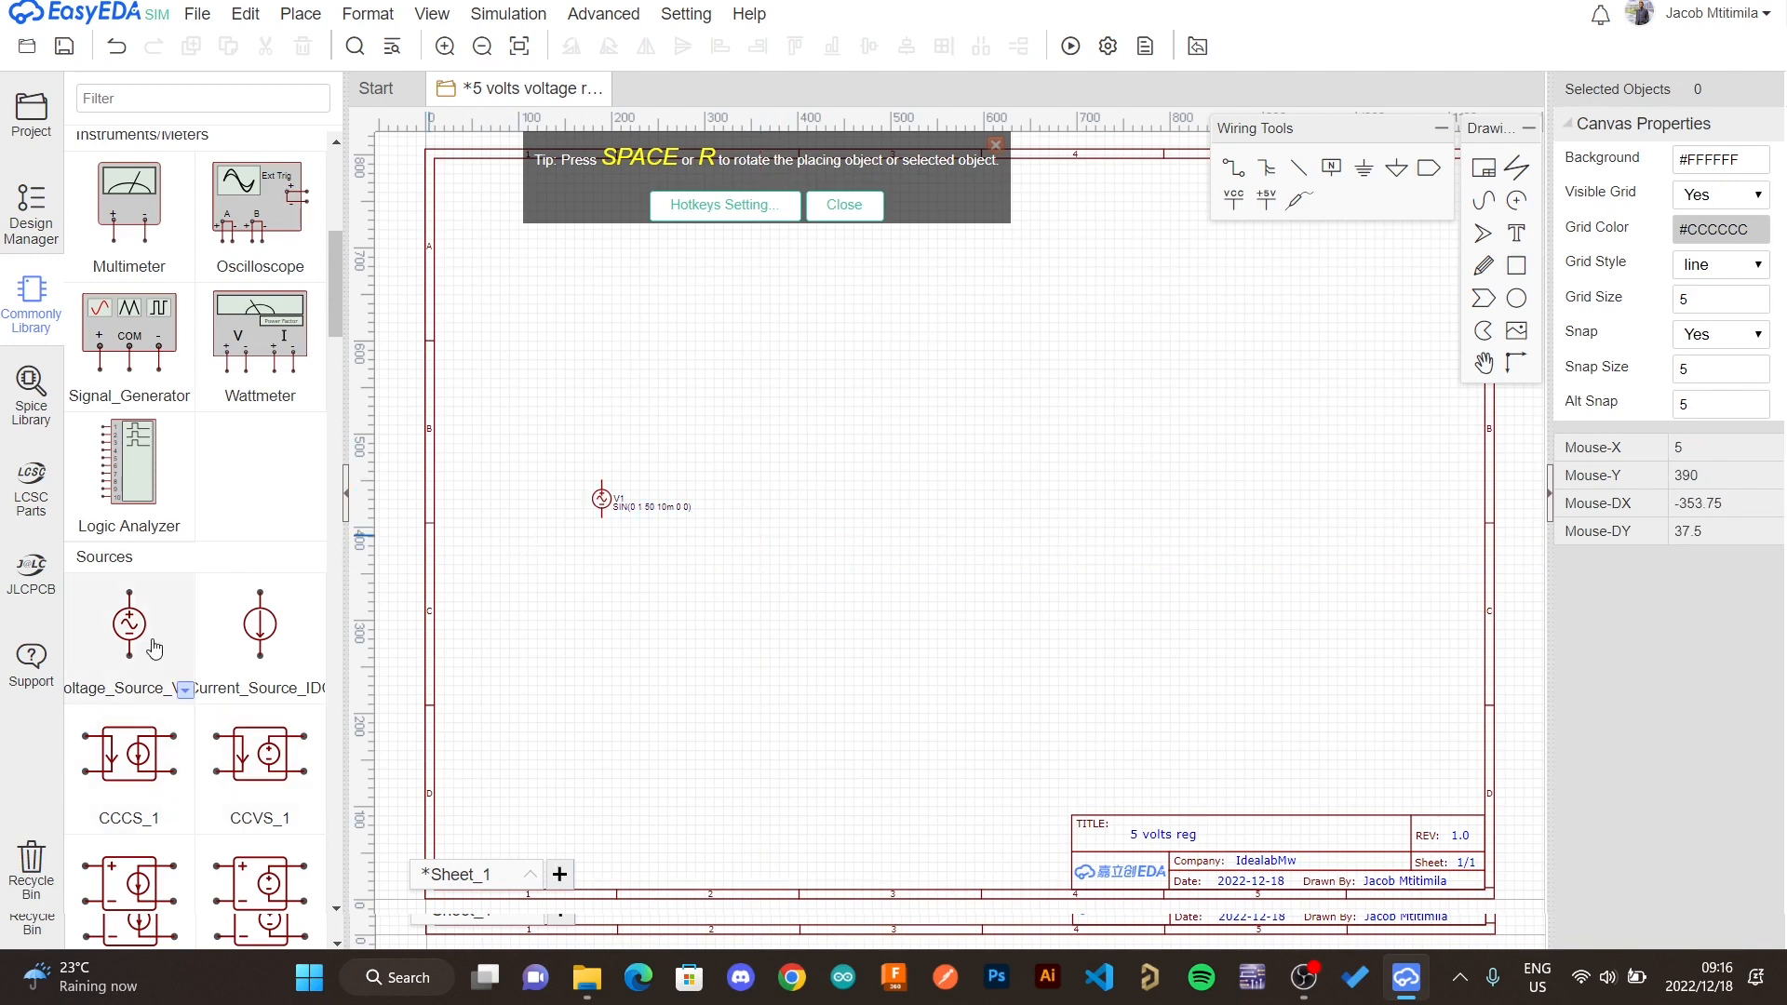
# - Place a GBJ1504 bridge rectifier to the right of the voltage source
pyautogui.scroll(-3, 155, 647)
pyautogui.scroll(-4, 155, 647)
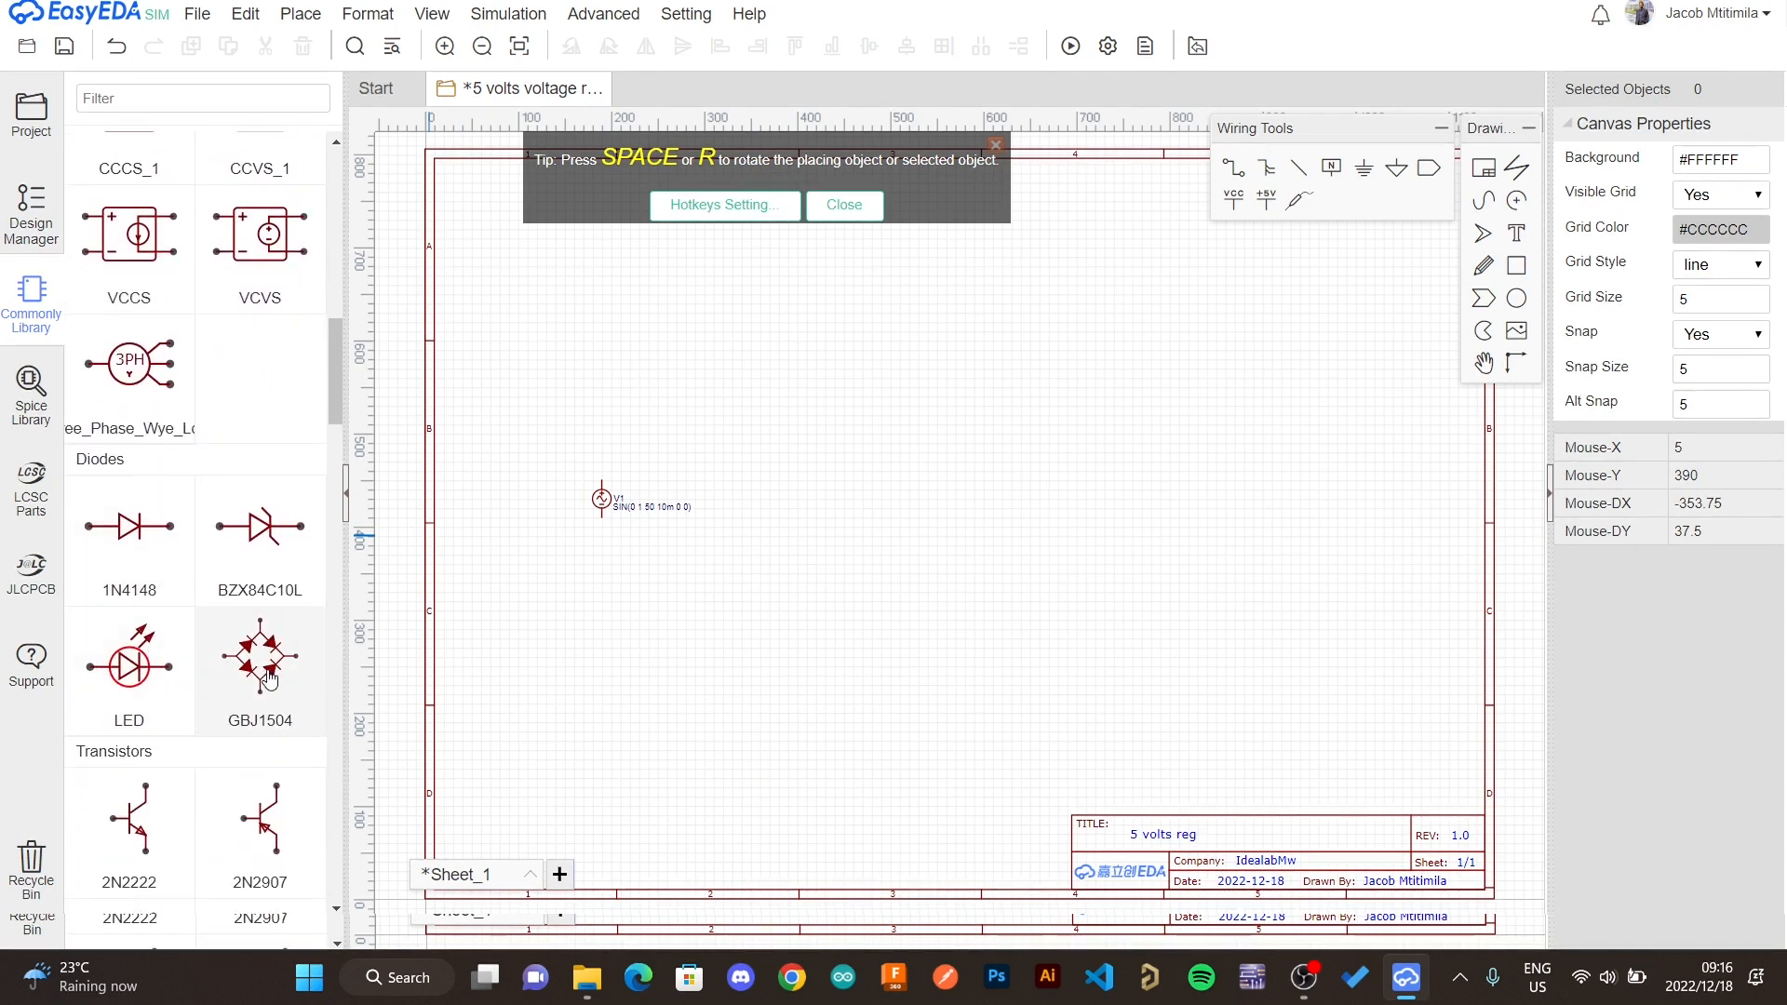
pyautogui.click(270, 682)
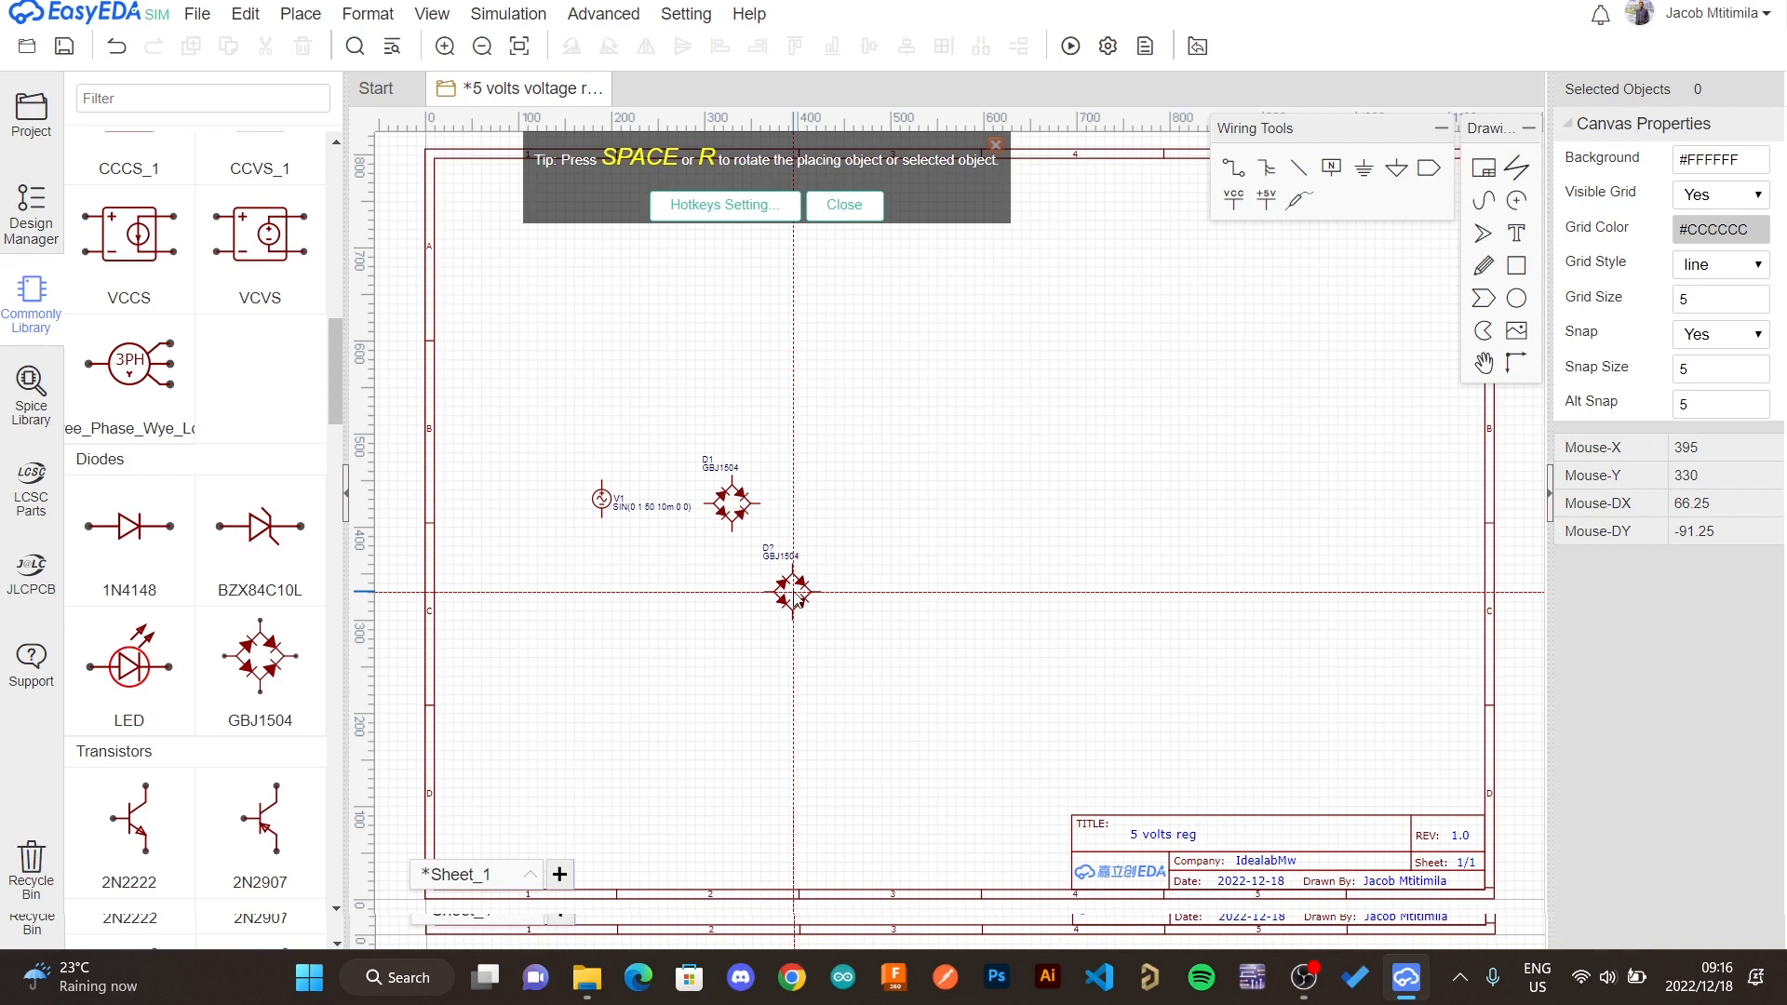
pyautogui.press('Escape')
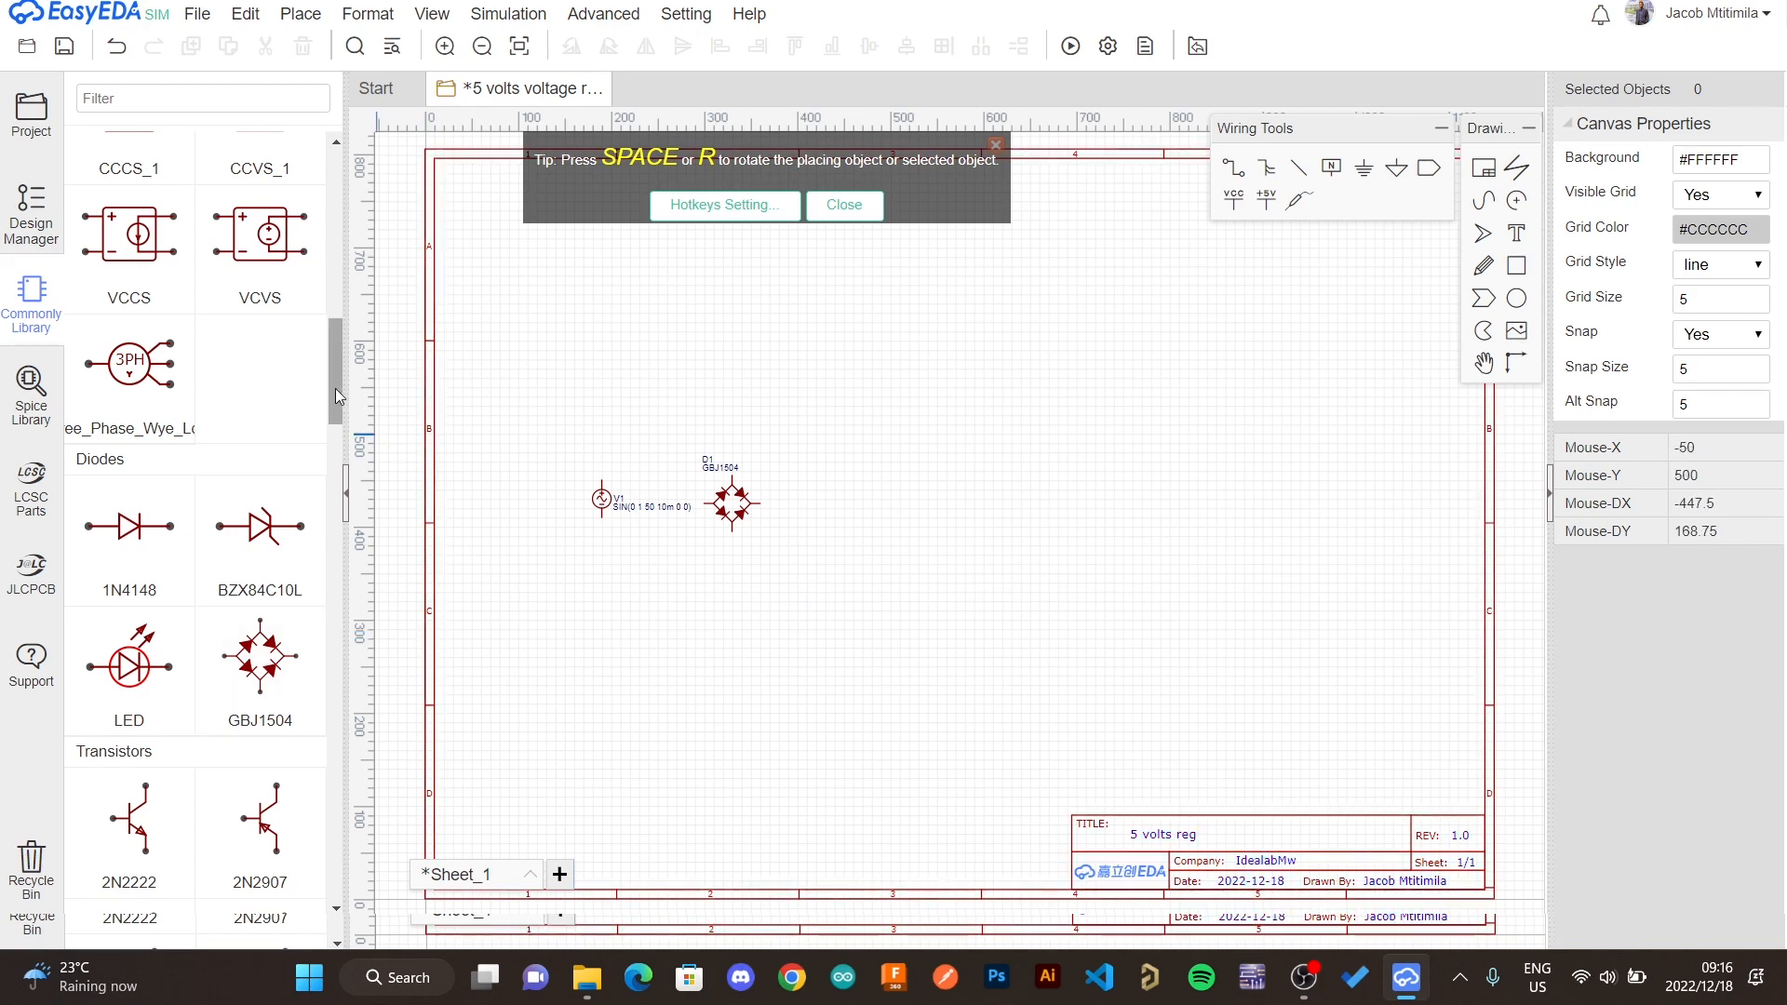
# - Place a 7805 voltage regulator to the right of the bridge rectifier
pyautogui.moveTo(335, 388); pyautogui.dragTo(328, 455)
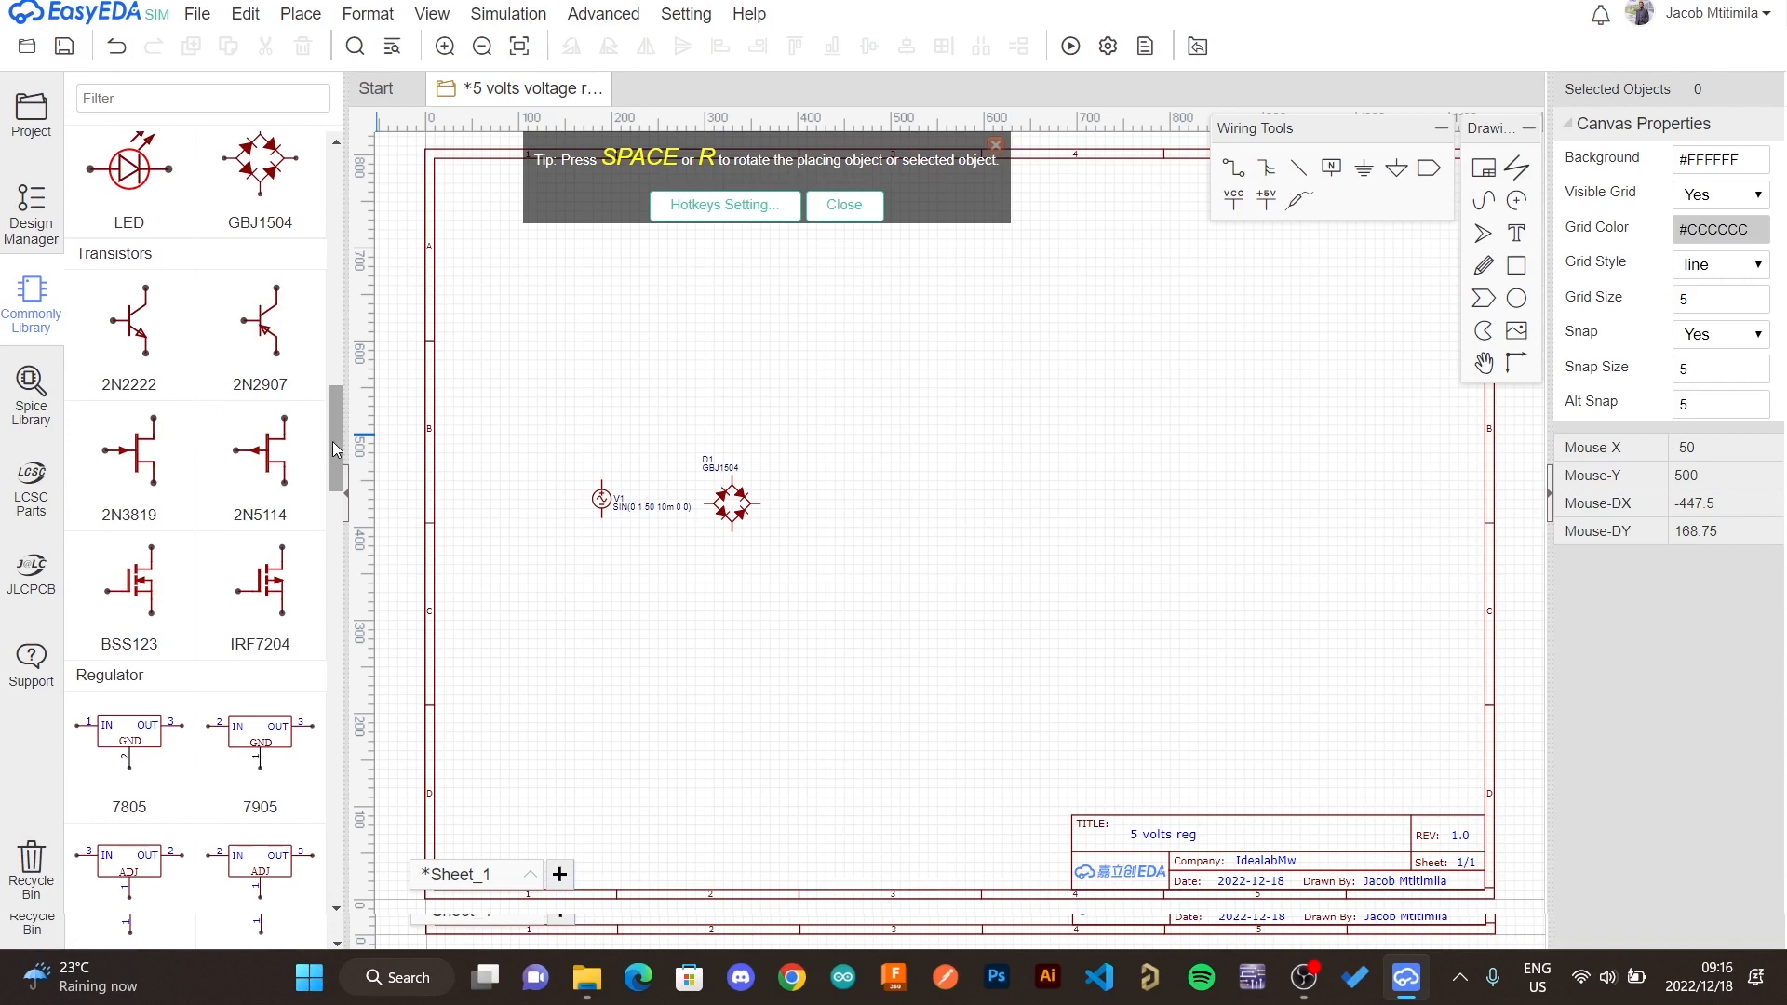
pyautogui.moveTo(332, 441); pyautogui.dragTo(327, 476)
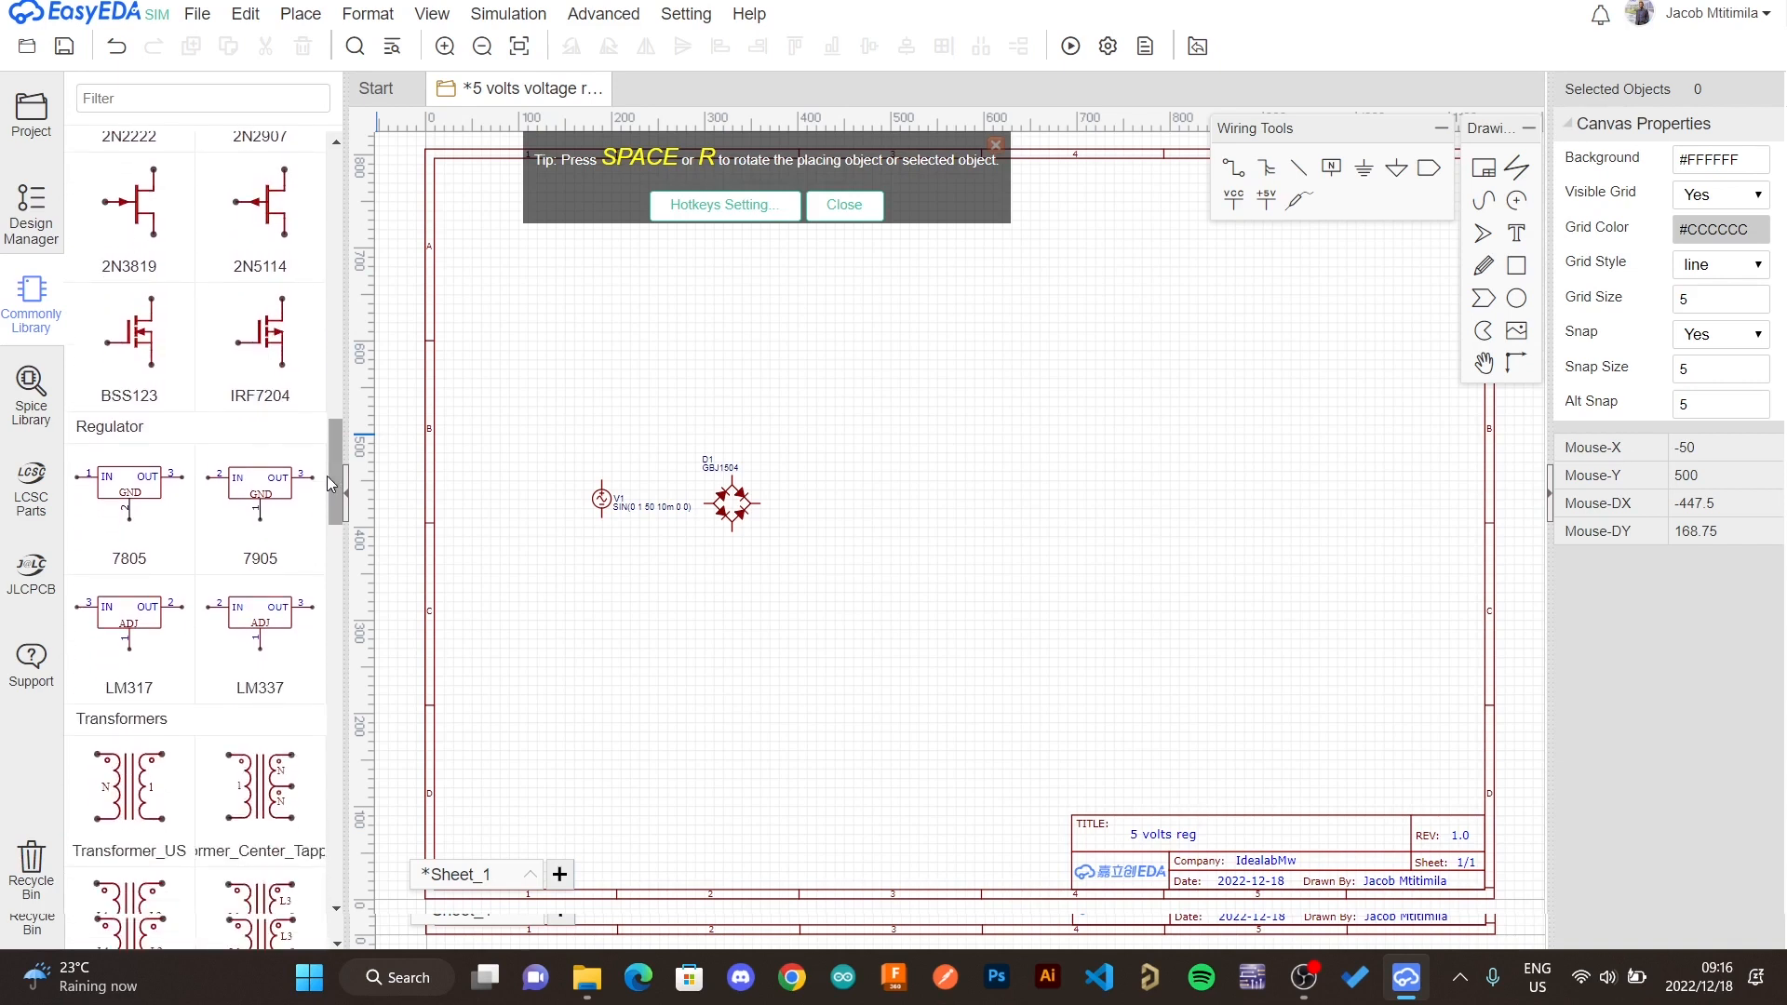
pyautogui.click(155, 494)
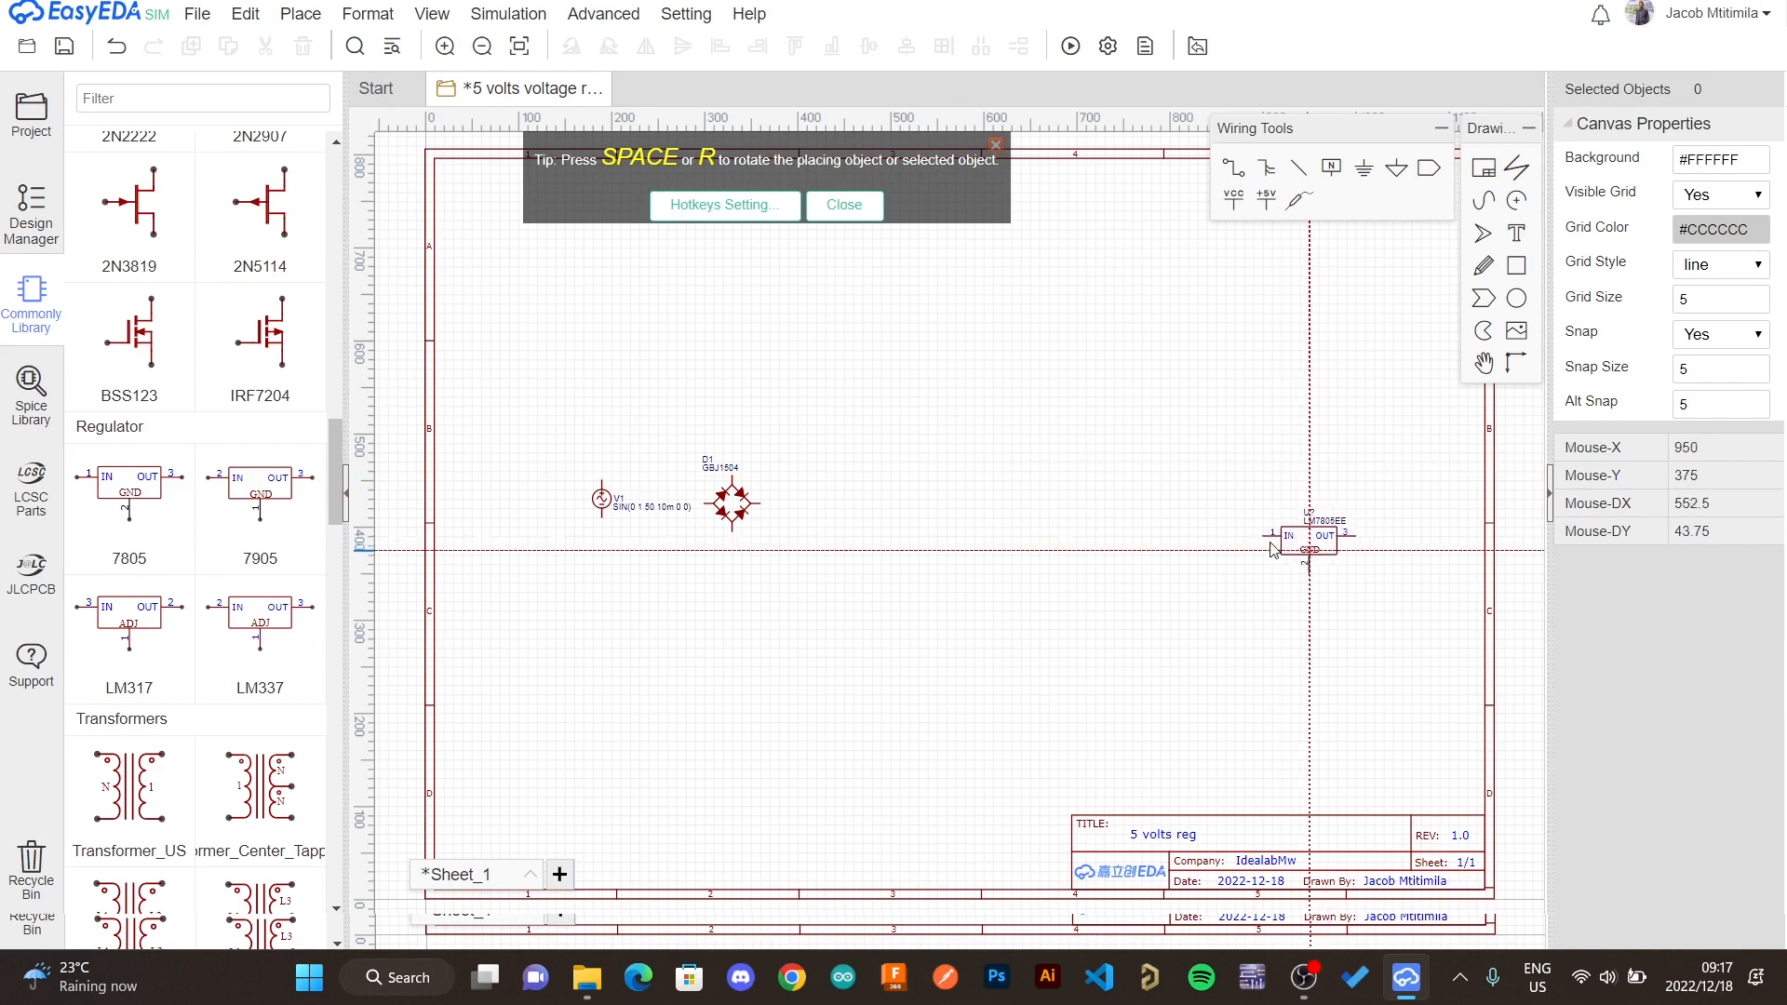
pyautogui.click(984, 525)
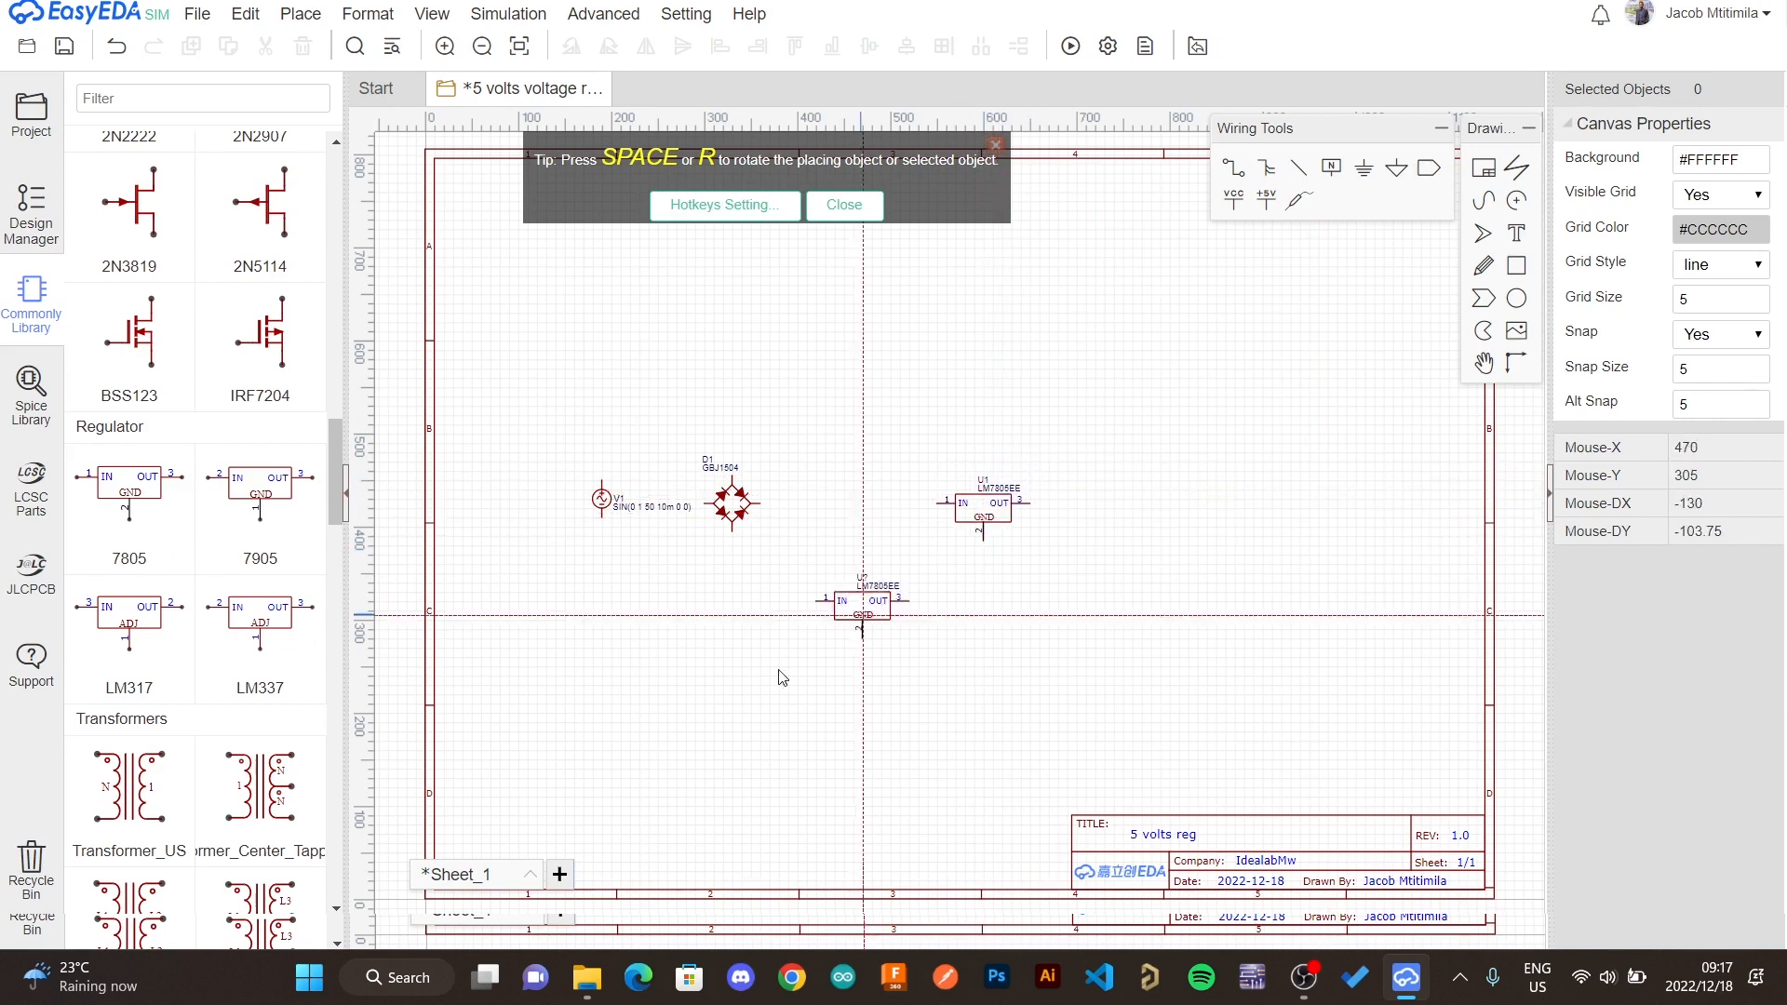
pyautogui.press('Escape')
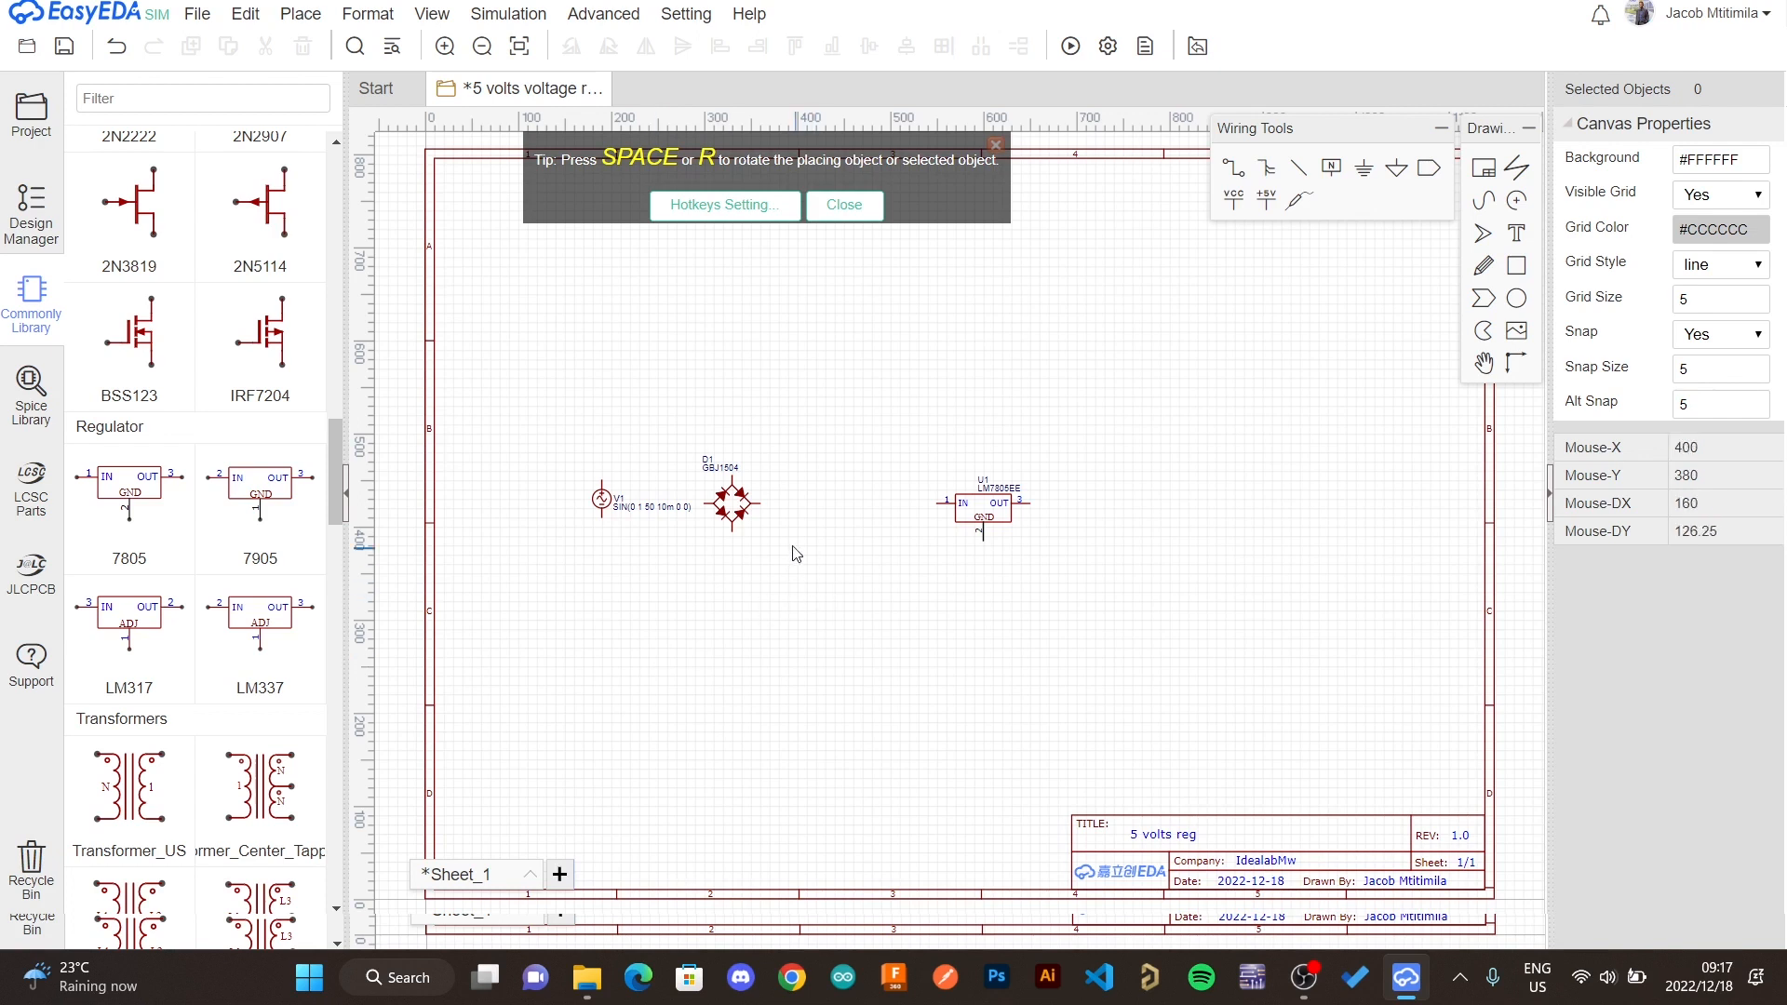
# - Shift the bridge rectifier slightly right and the voltage source further left to make room
pyautogui.click(743, 503)
pyautogui.moveTo(765, 503); pyautogui.dragTo(771, 501)
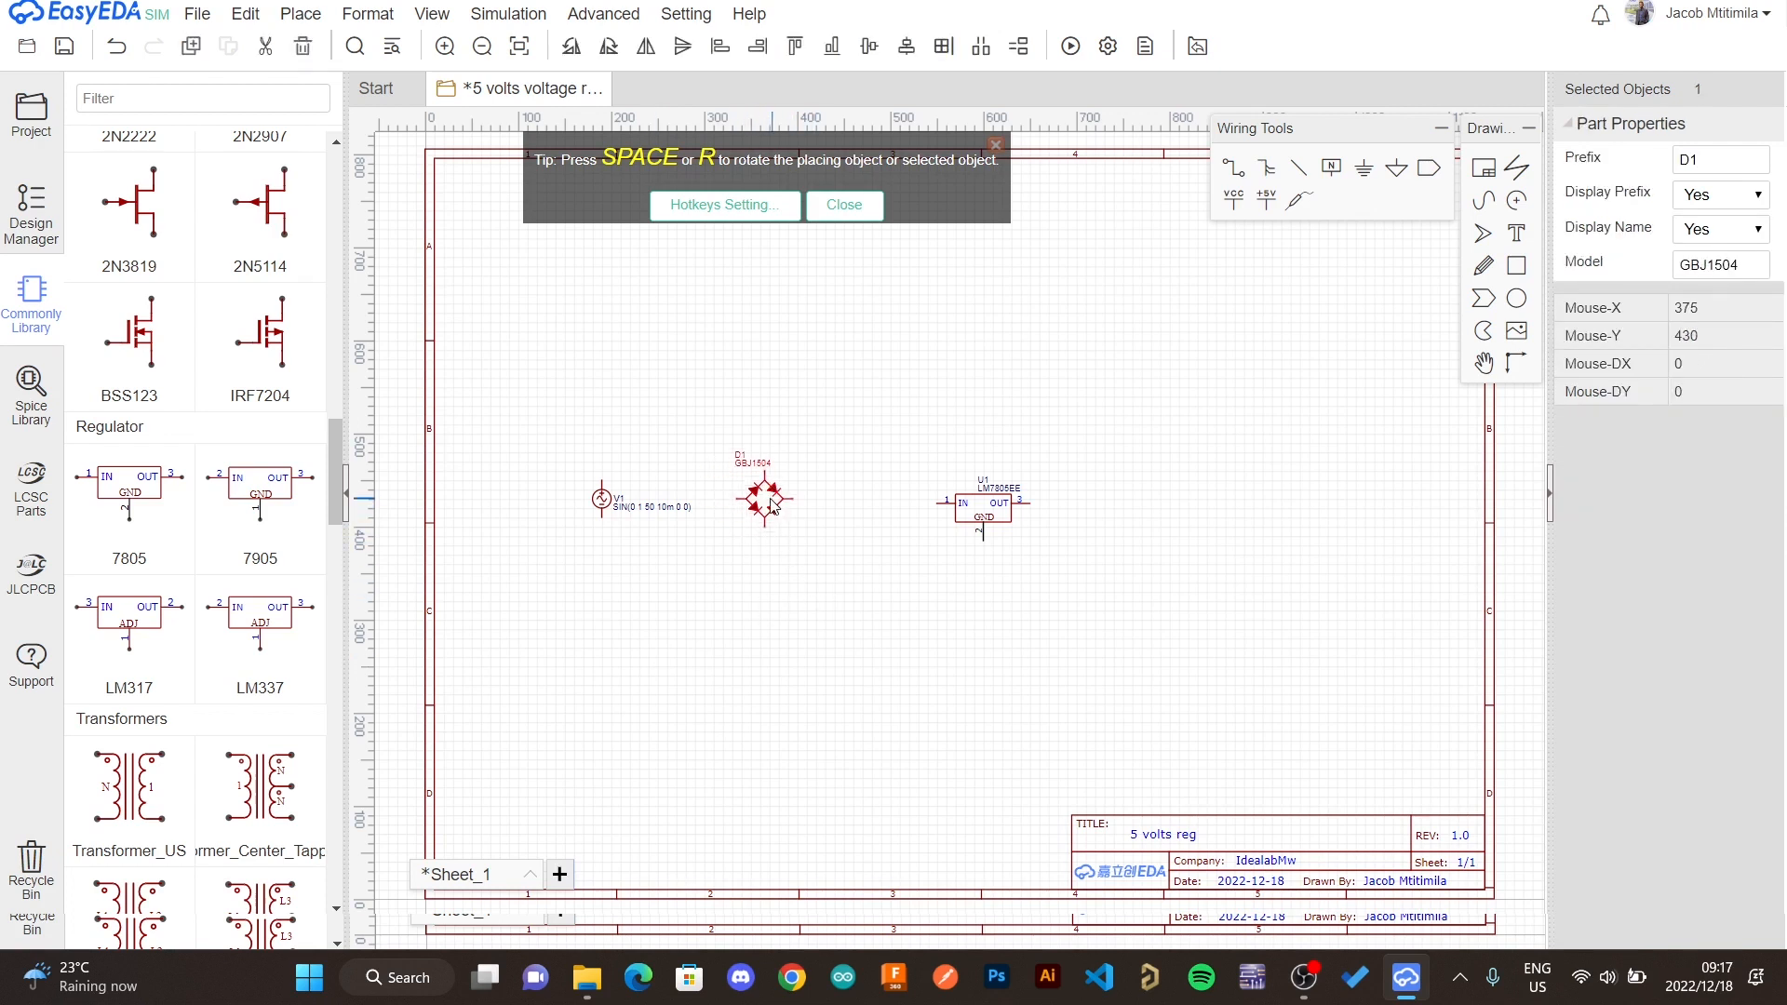
pyautogui.moveTo(602, 500); pyautogui.dragTo(549, 494)
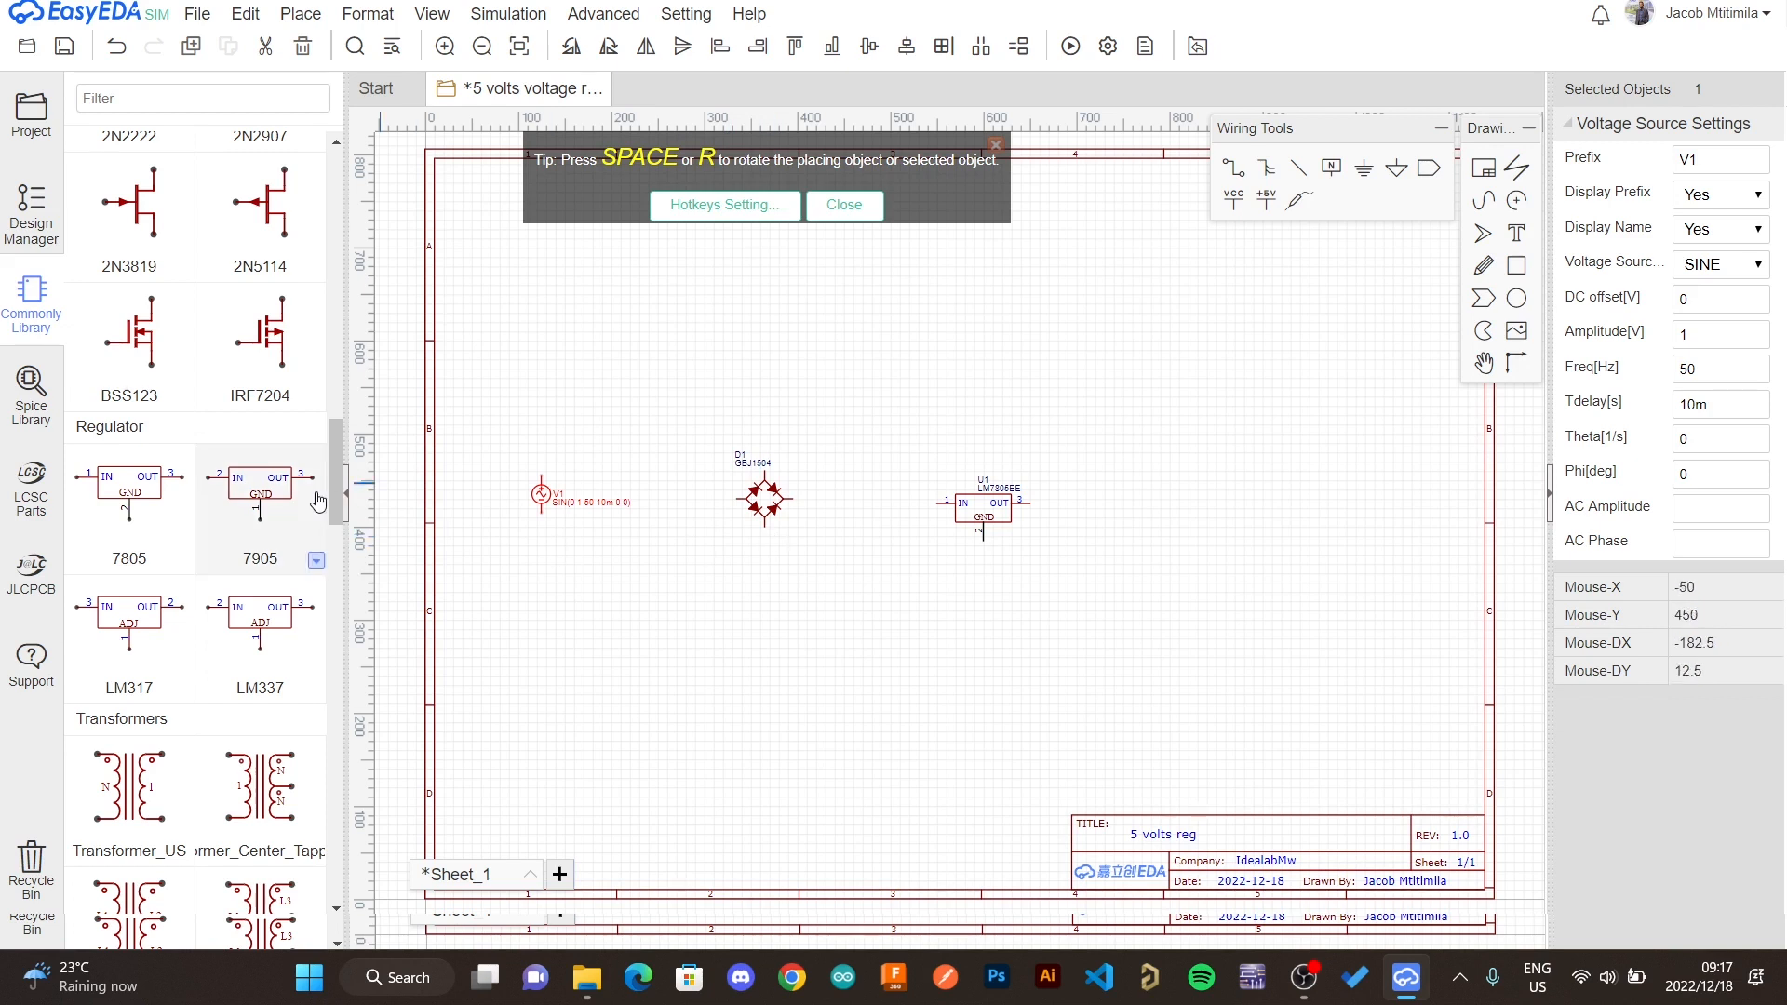
# - Place a Transformer_US between the voltage source and the bridge rectifier
pyautogui.moveTo(340, 505); pyautogui.dragTo(341, 578)
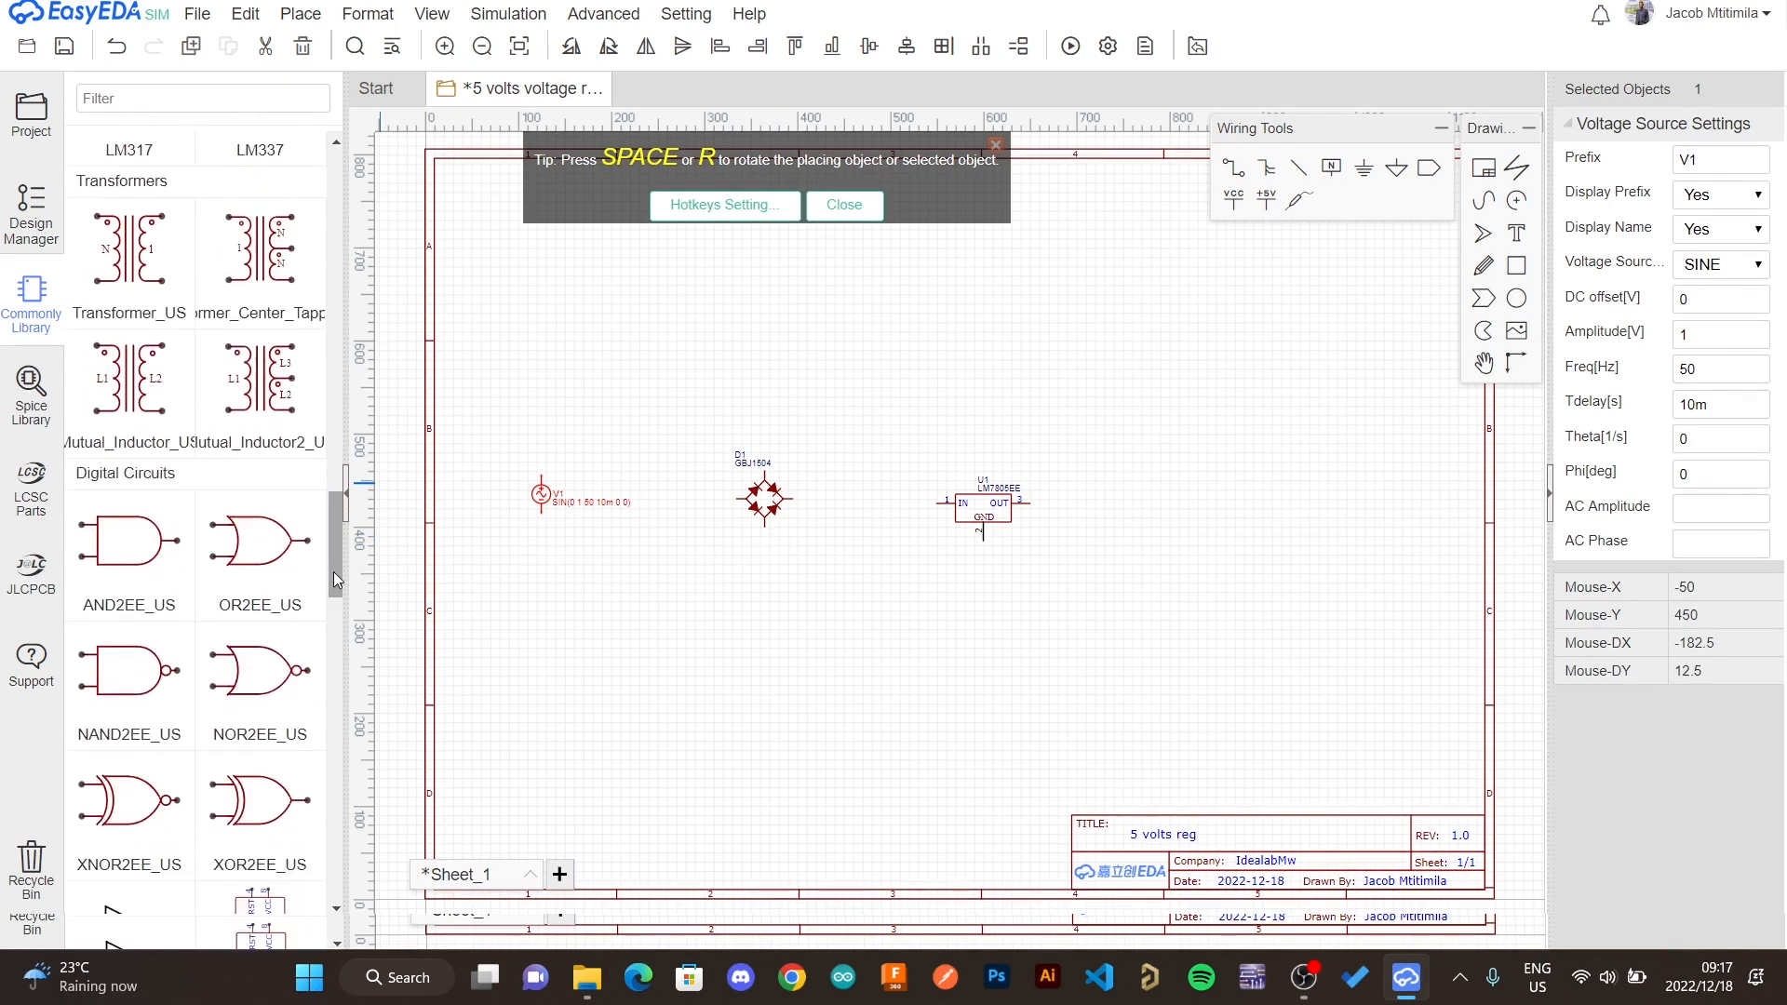
pyautogui.click(133, 276)
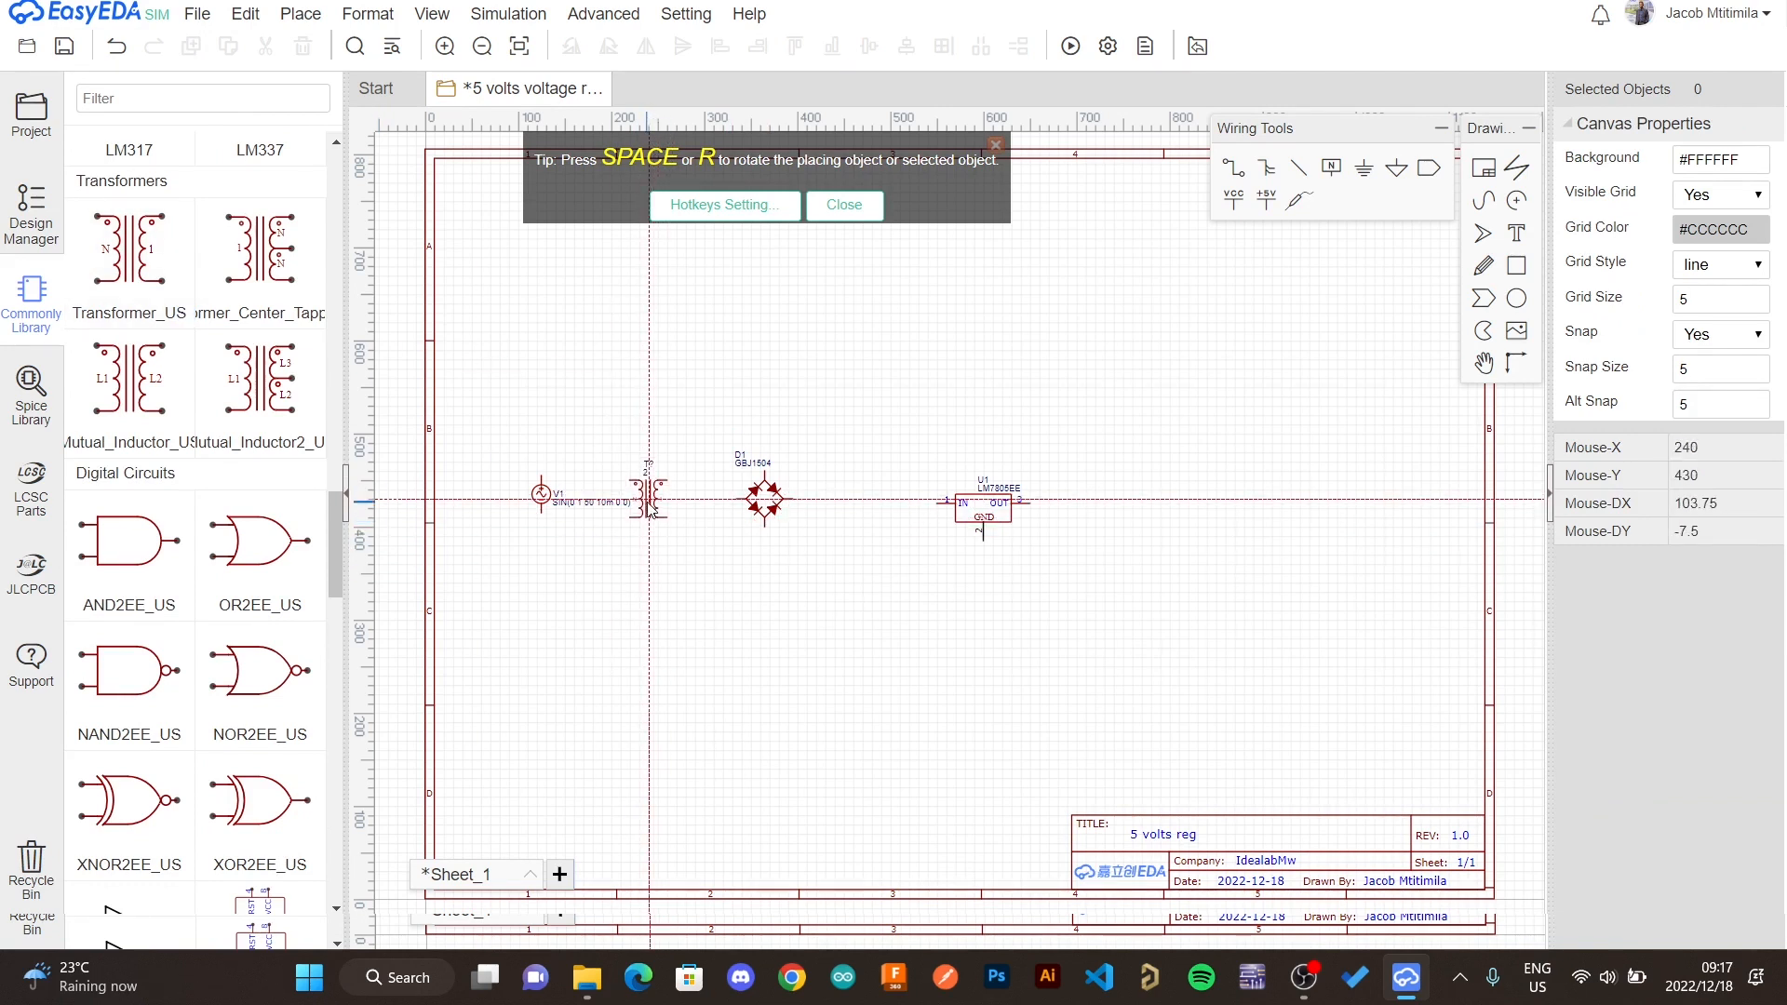
pyautogui.click(648, 502)
pyautogui.press('Escape')
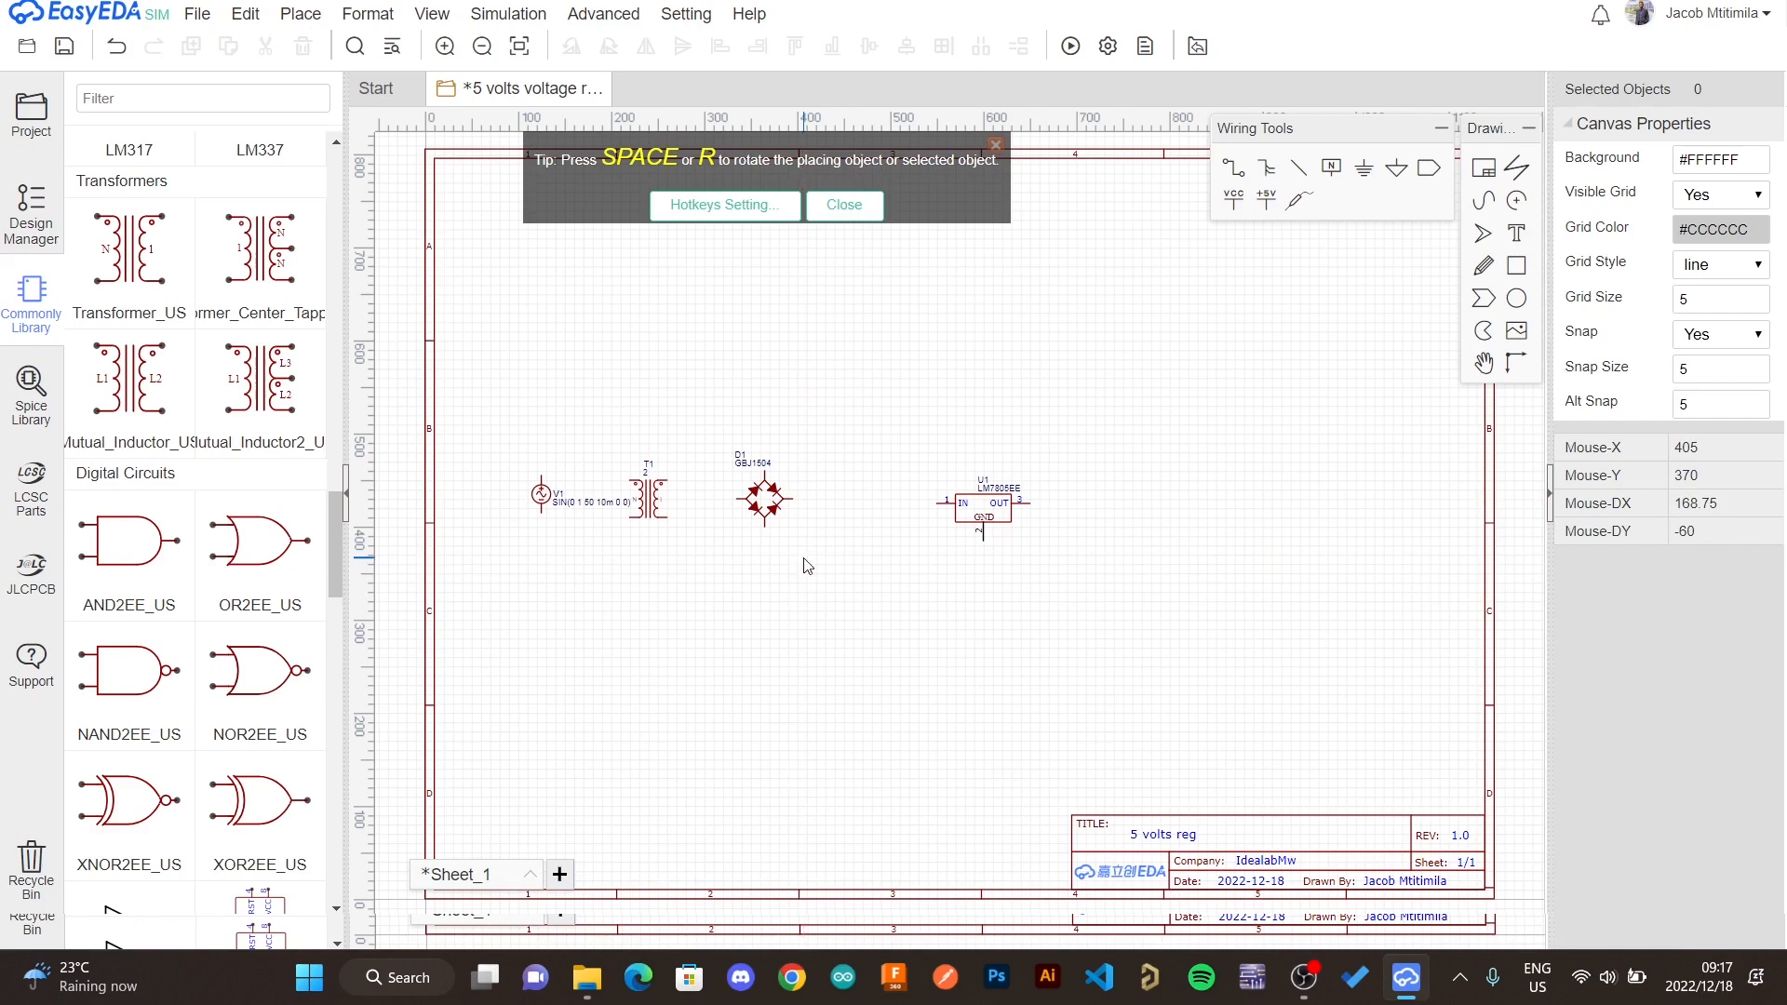
# - Move the voltage source a little further left of the transformer
pyautogui.scroll(2, 807, 566)
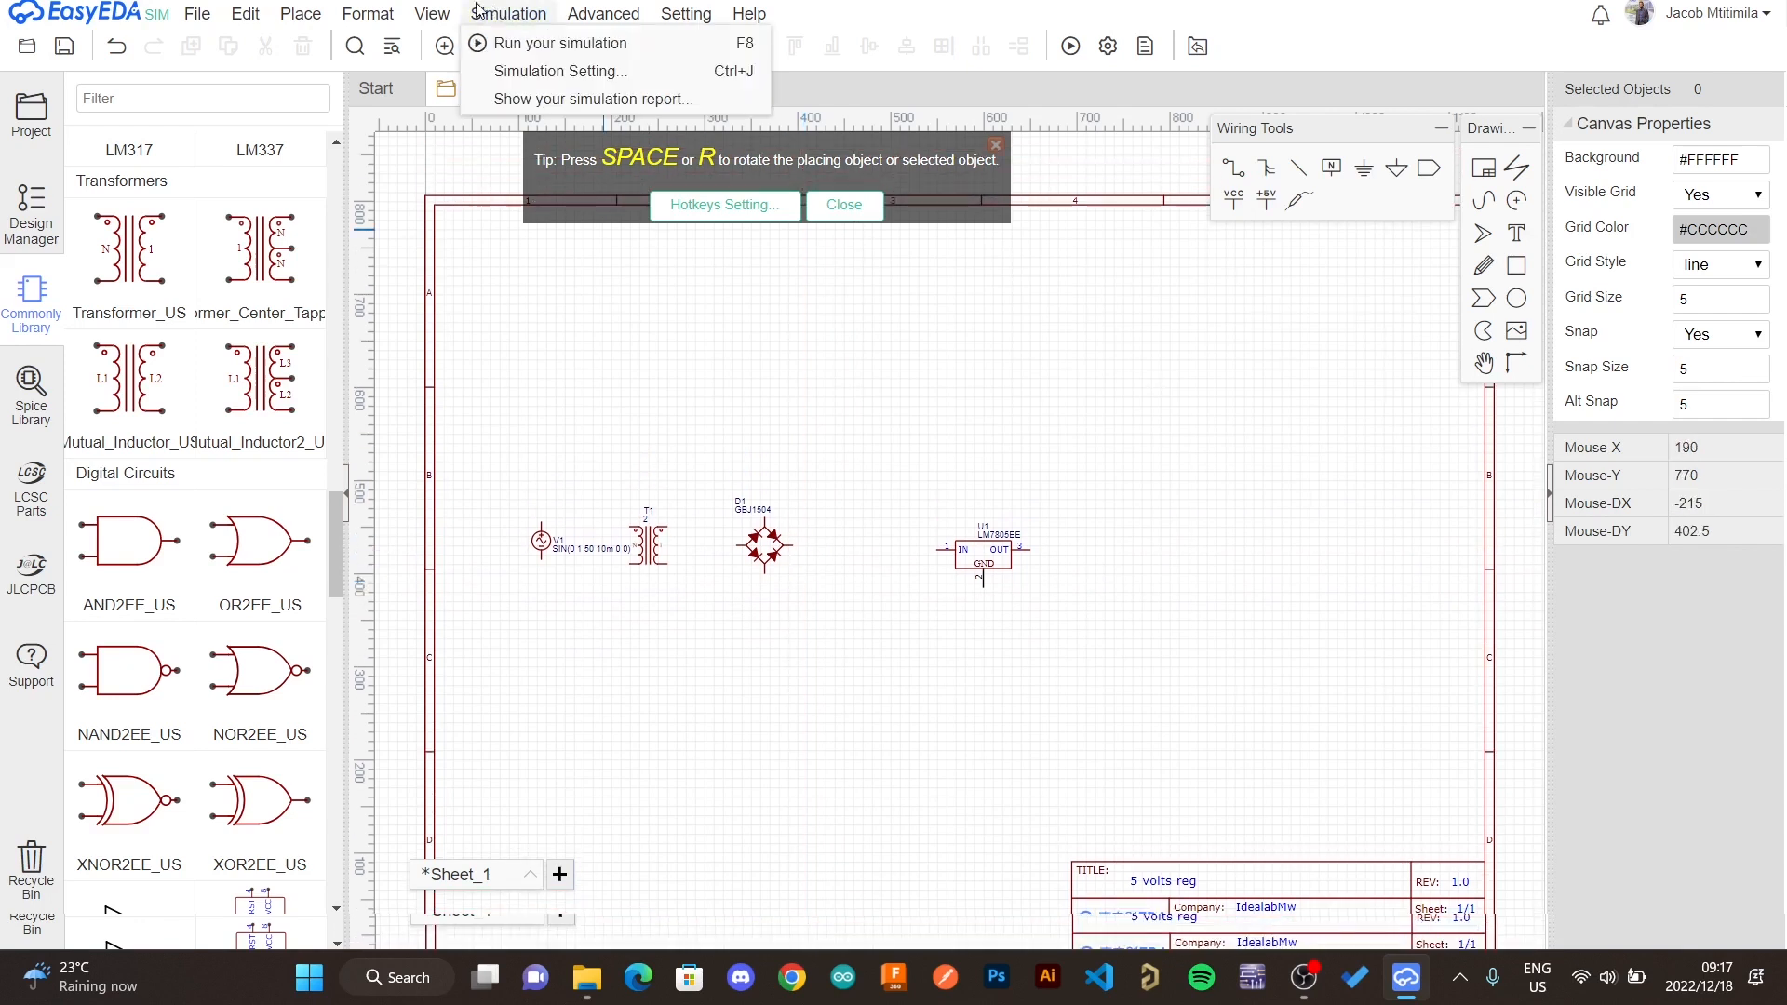
pyautogui.click(443, 46)
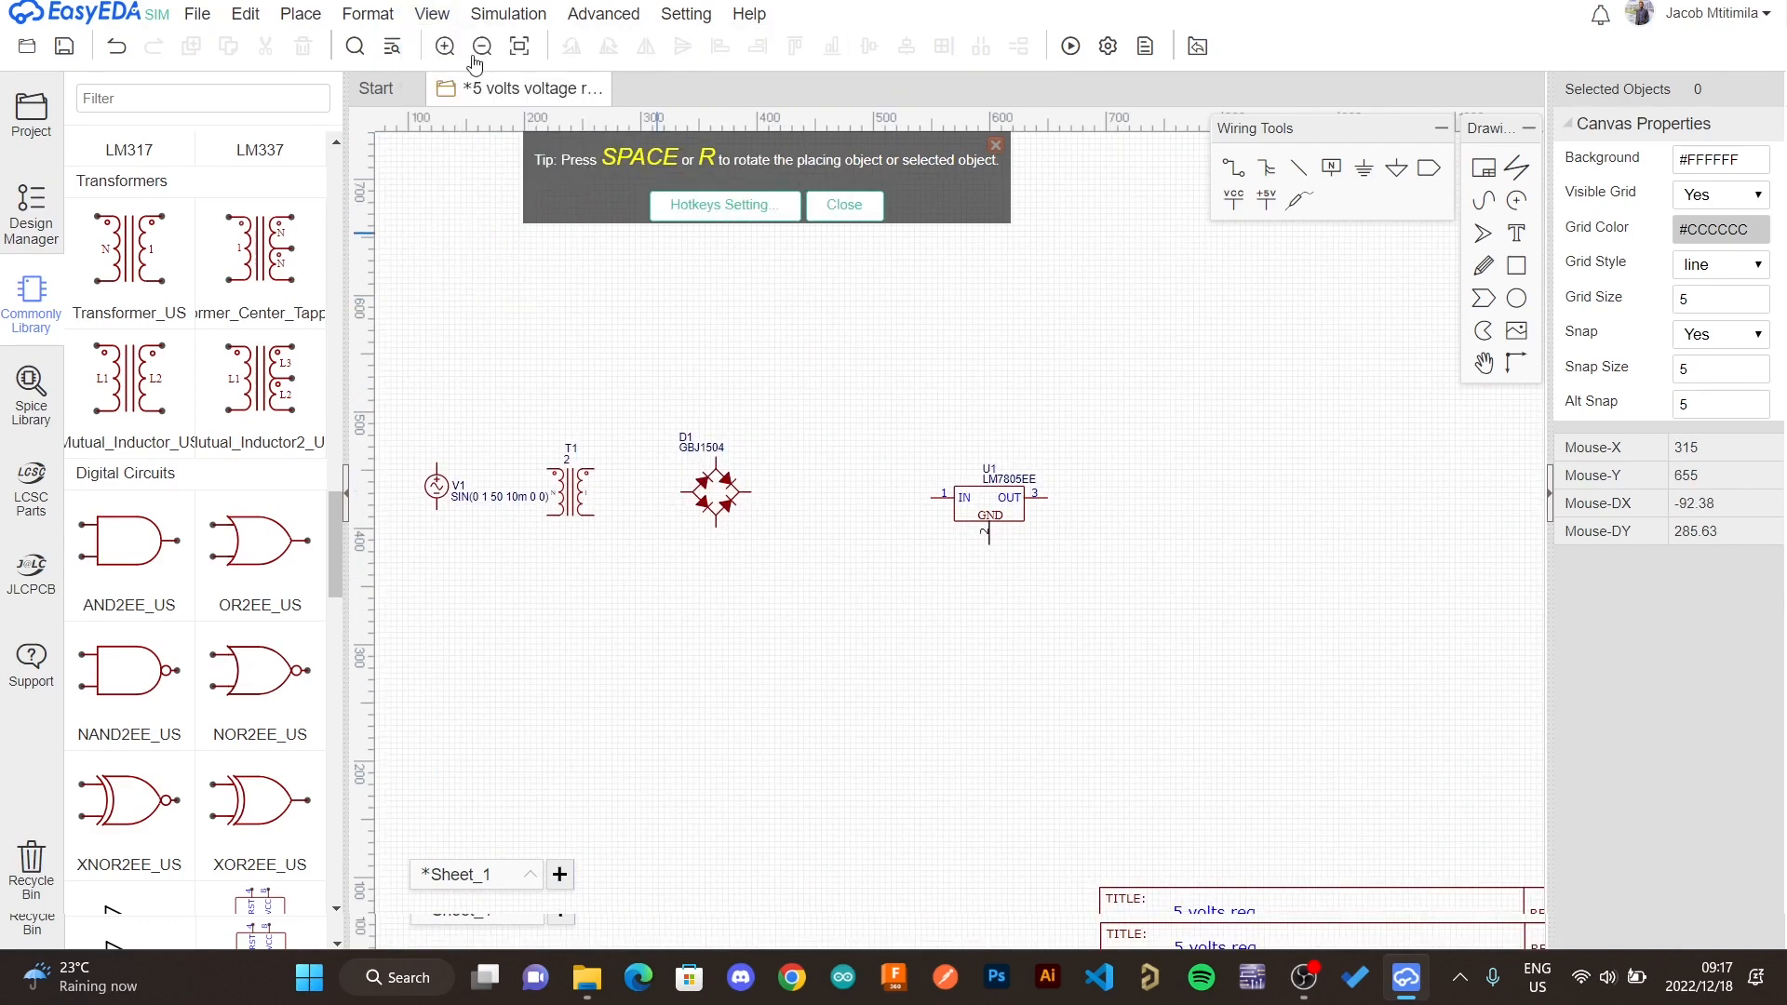
pyautogui.click(443, 47)
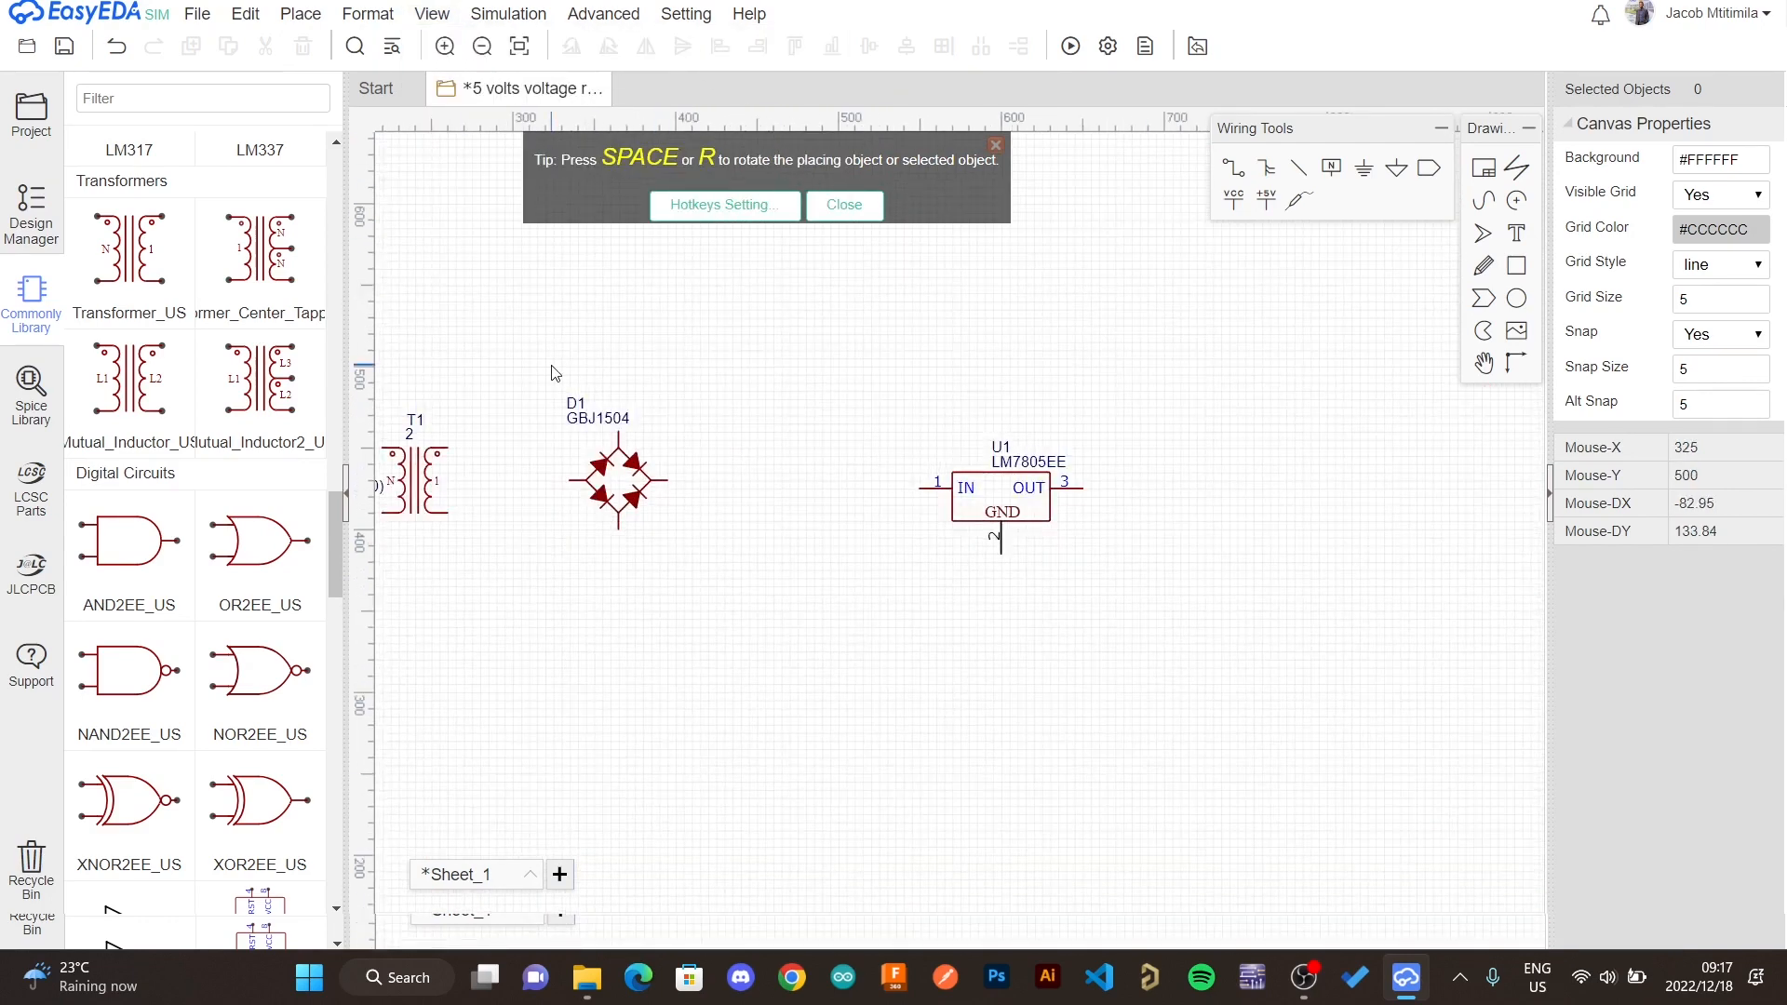
pyautogui.moveTo(553, 367); pyautogui.dragTo(884, 397, button='right')
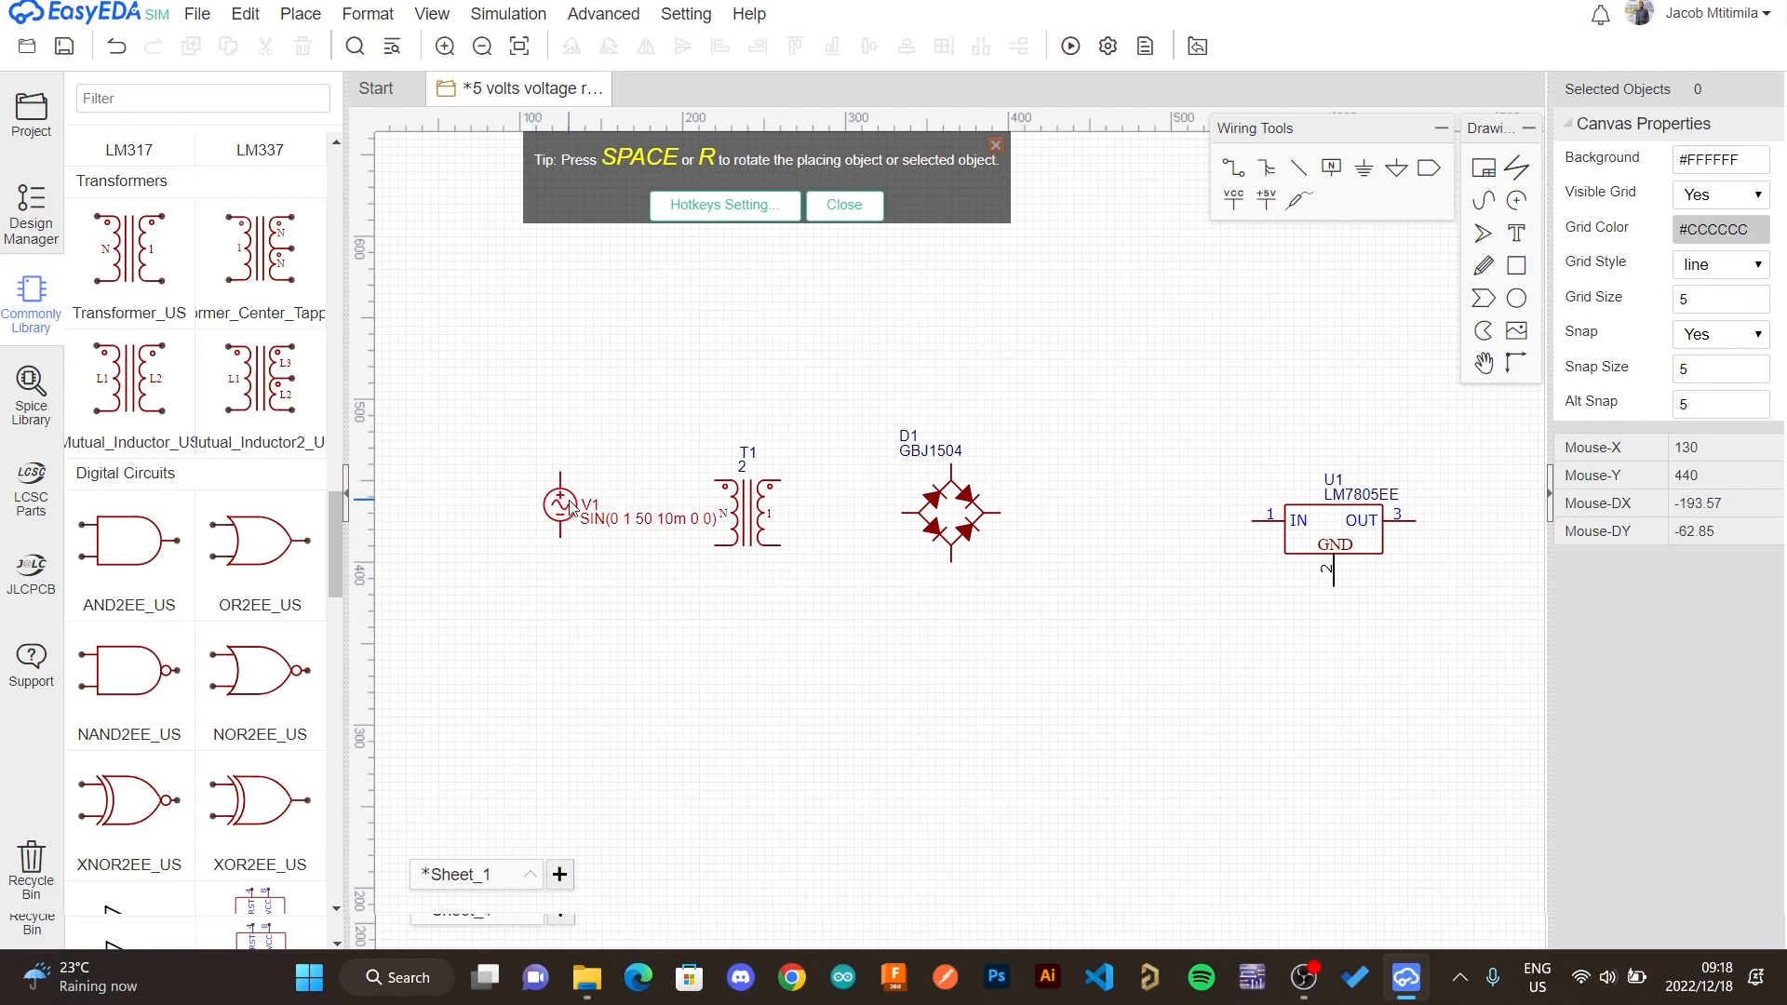
pyautogui.moveTo(561, 505); pyautogui.dragTo(500, 512)
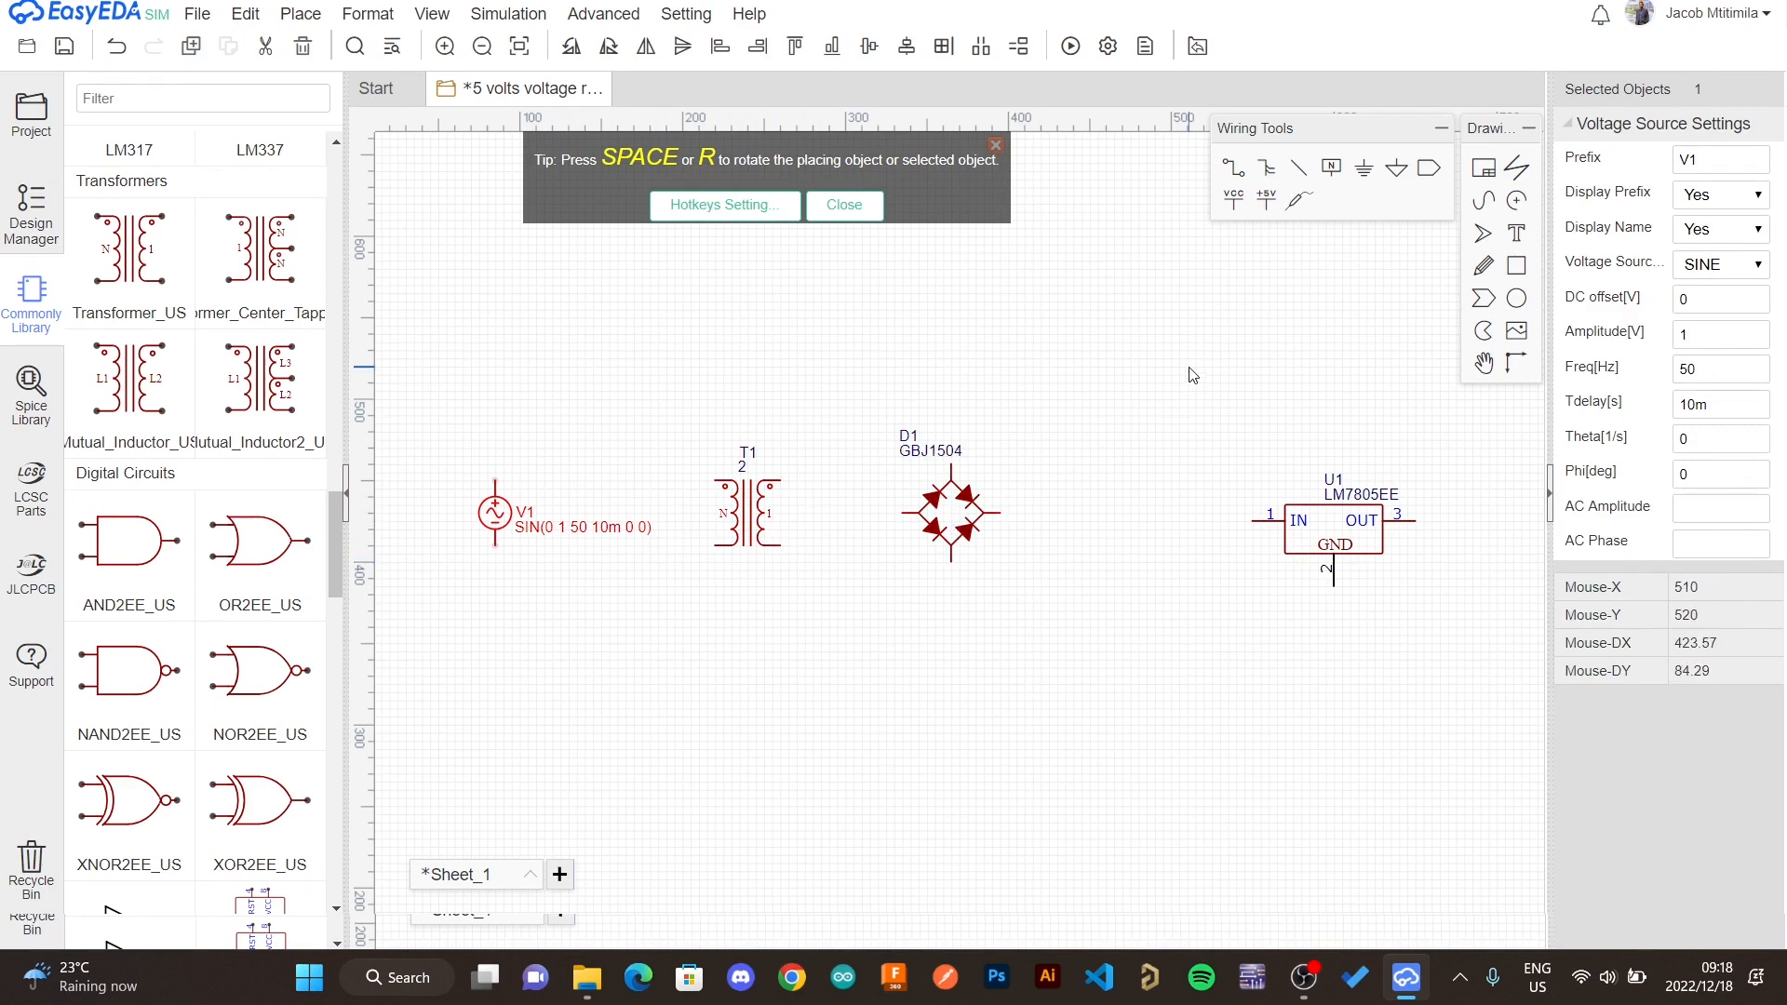
# - Wire both terminals of the voltage source to the transformer's primary winding
pyautogui.click(1229, 168)
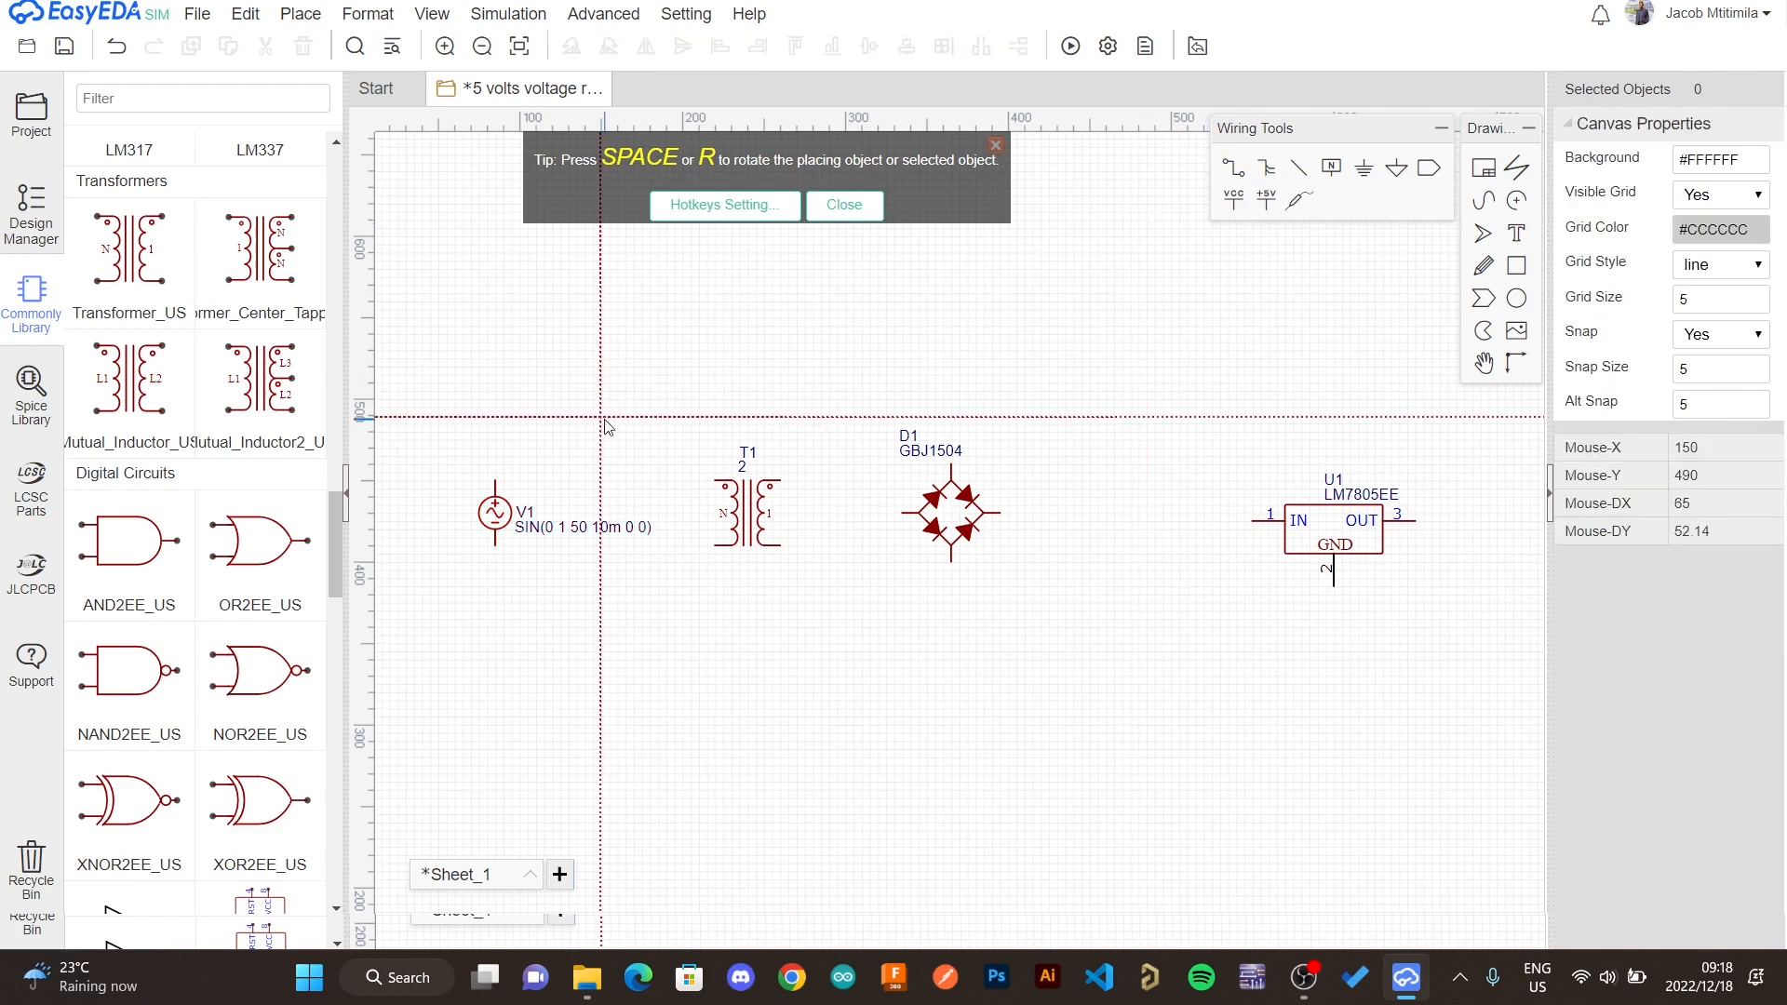
pyautogui.click(495, 481)
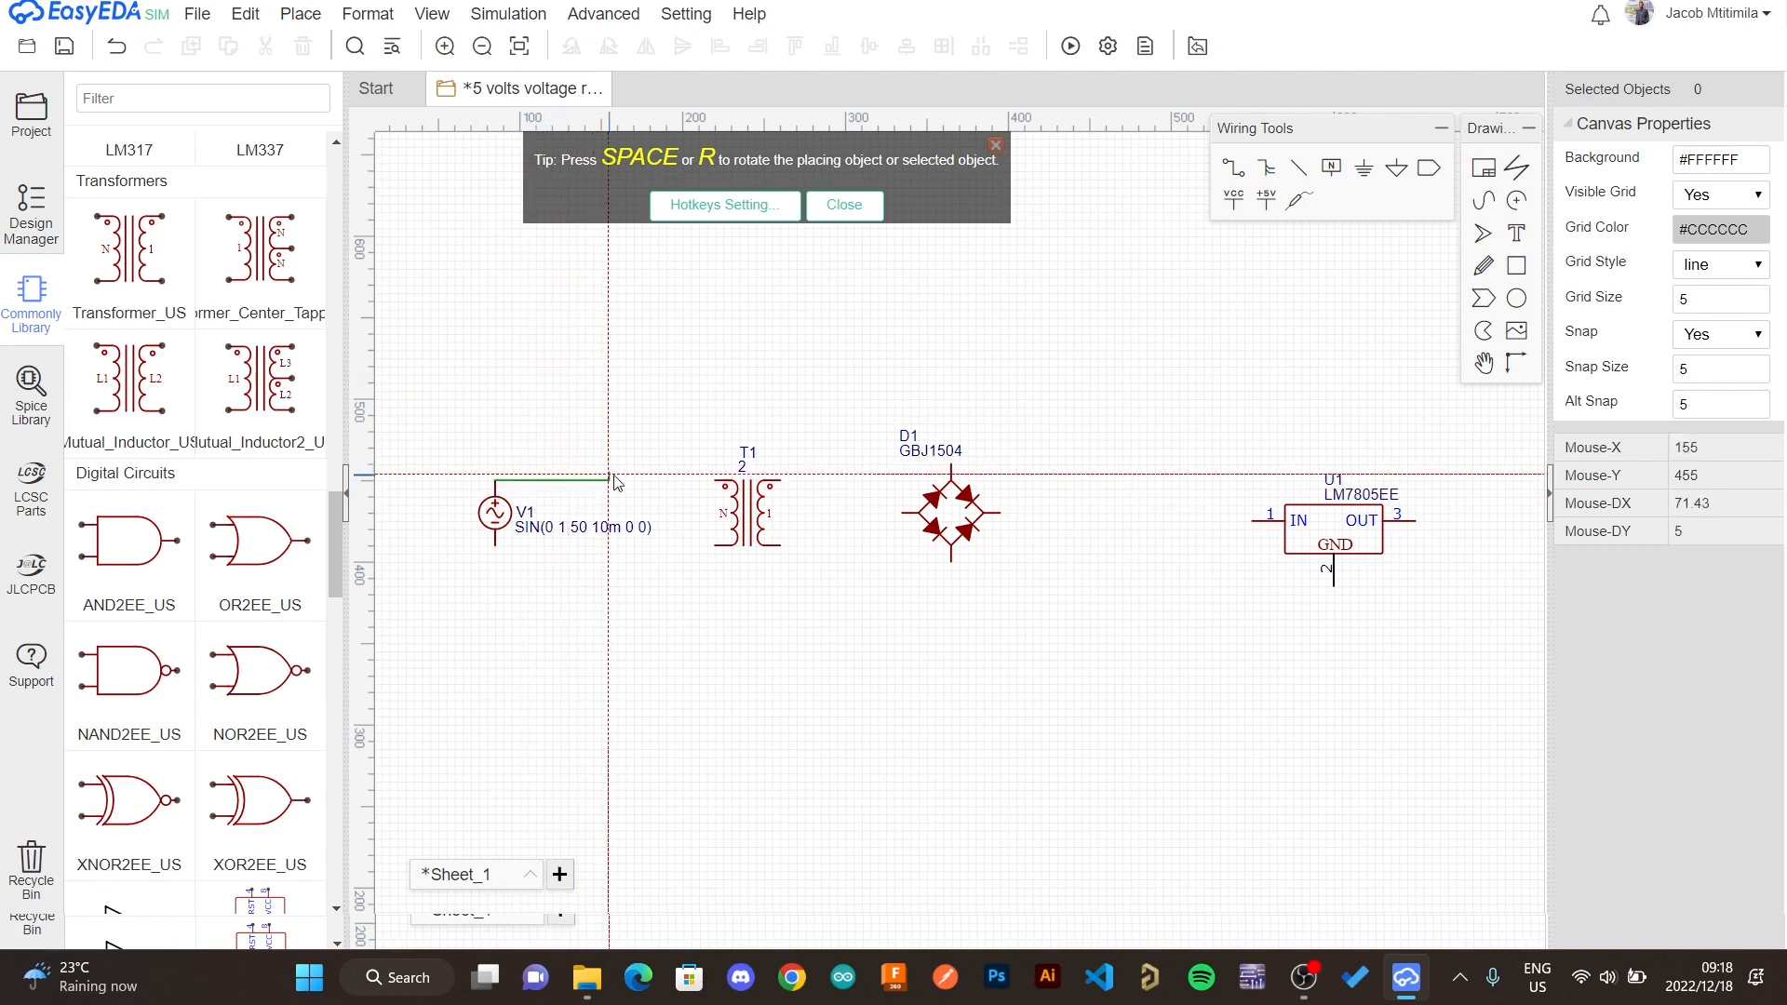
pyautogui.click(715, 481)
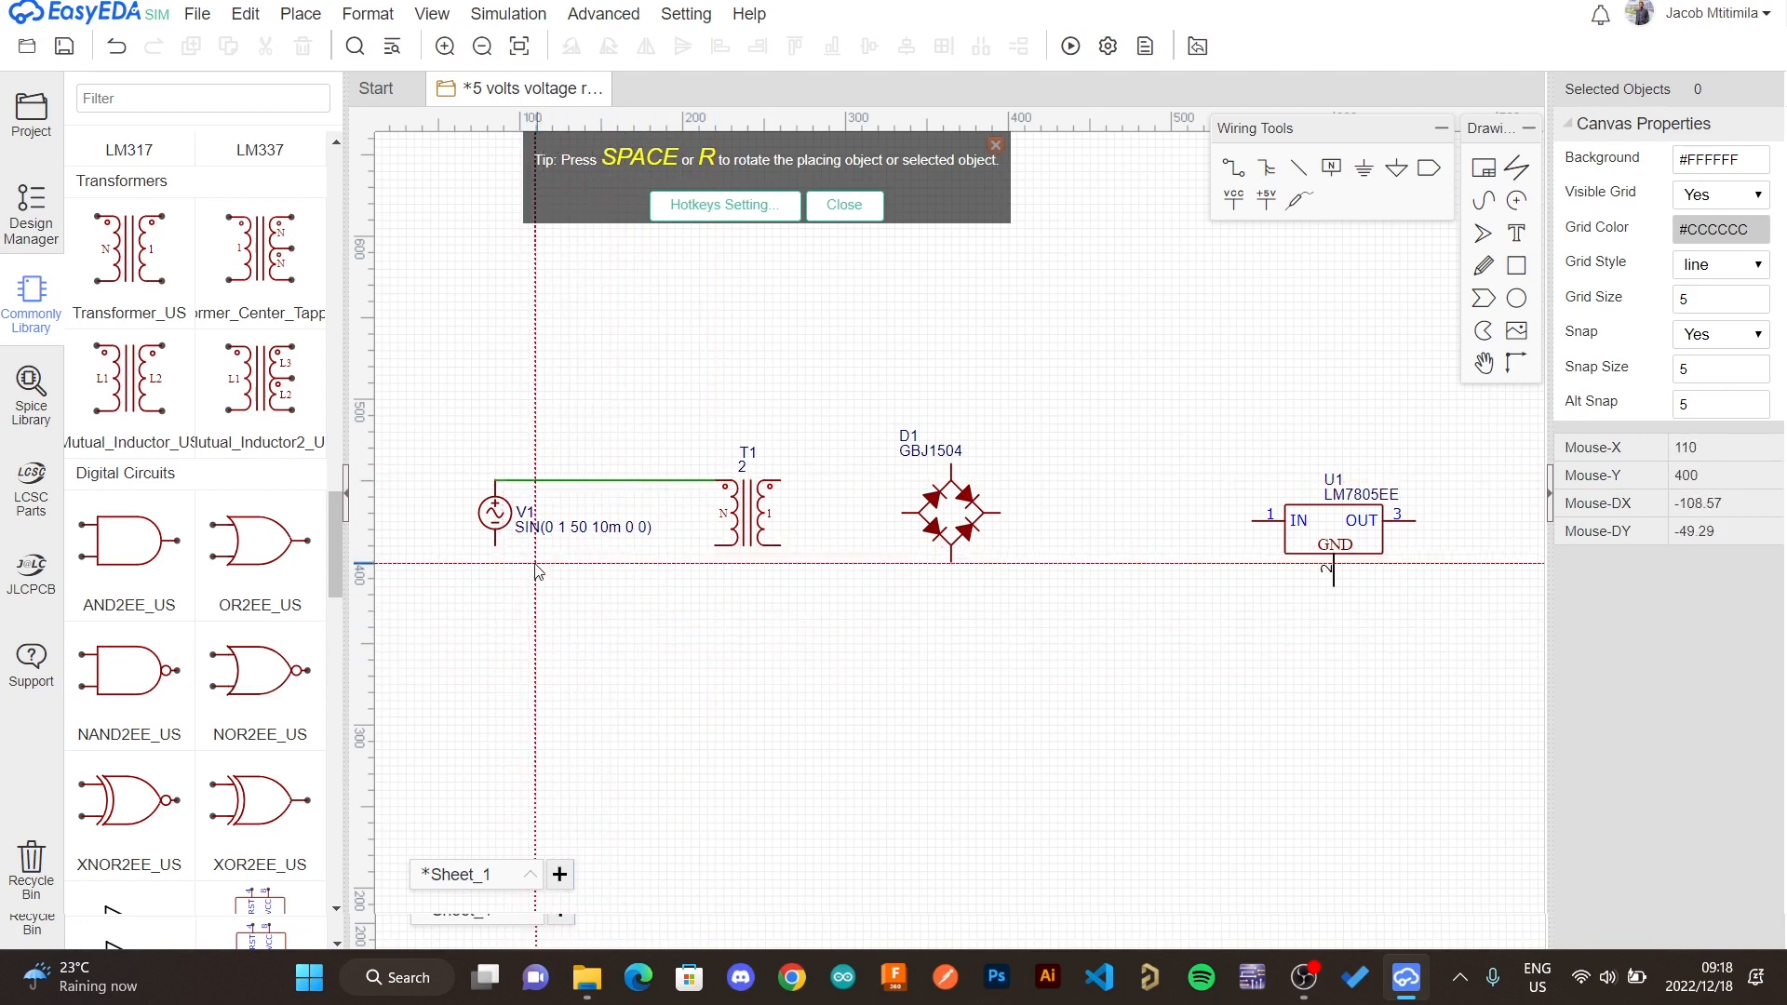
pyautogui.click(495, 547)
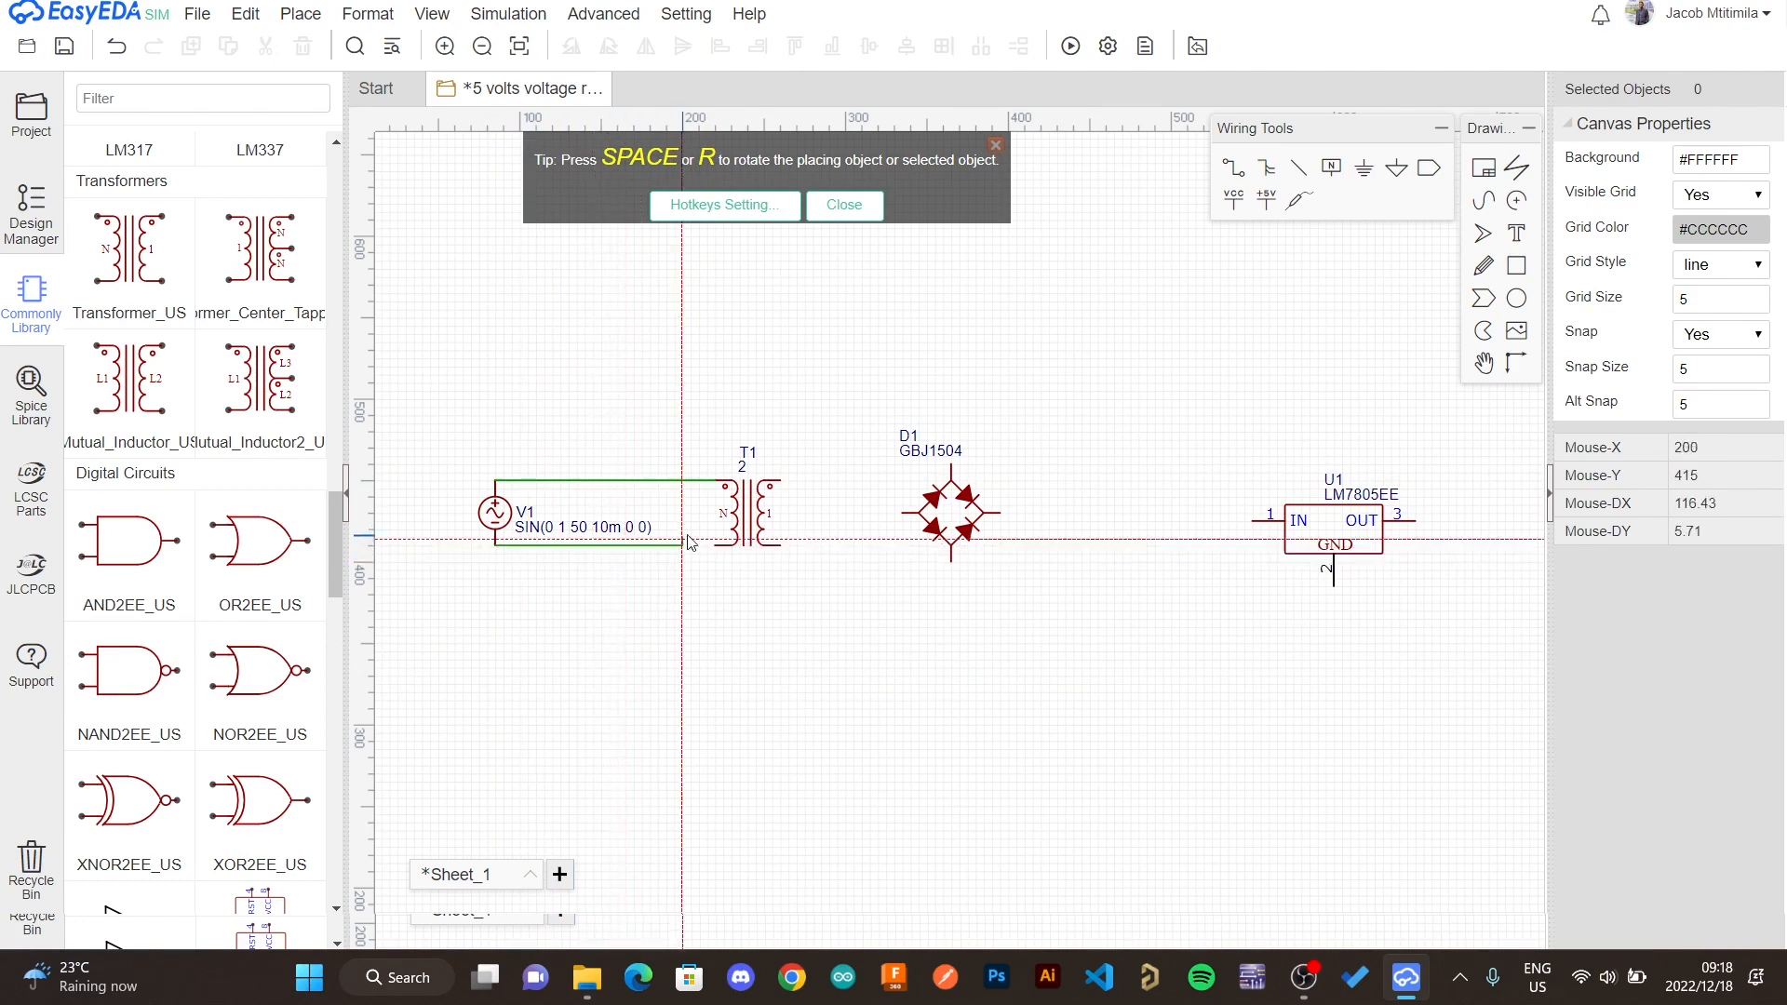
pyautogui.click(717, 546)
# - Wire the transformer's secondary terminals to the top and bottom terminals of the bridge rectifier
pyautogui.click(780, 480)
pyautogui.click(950, 464)
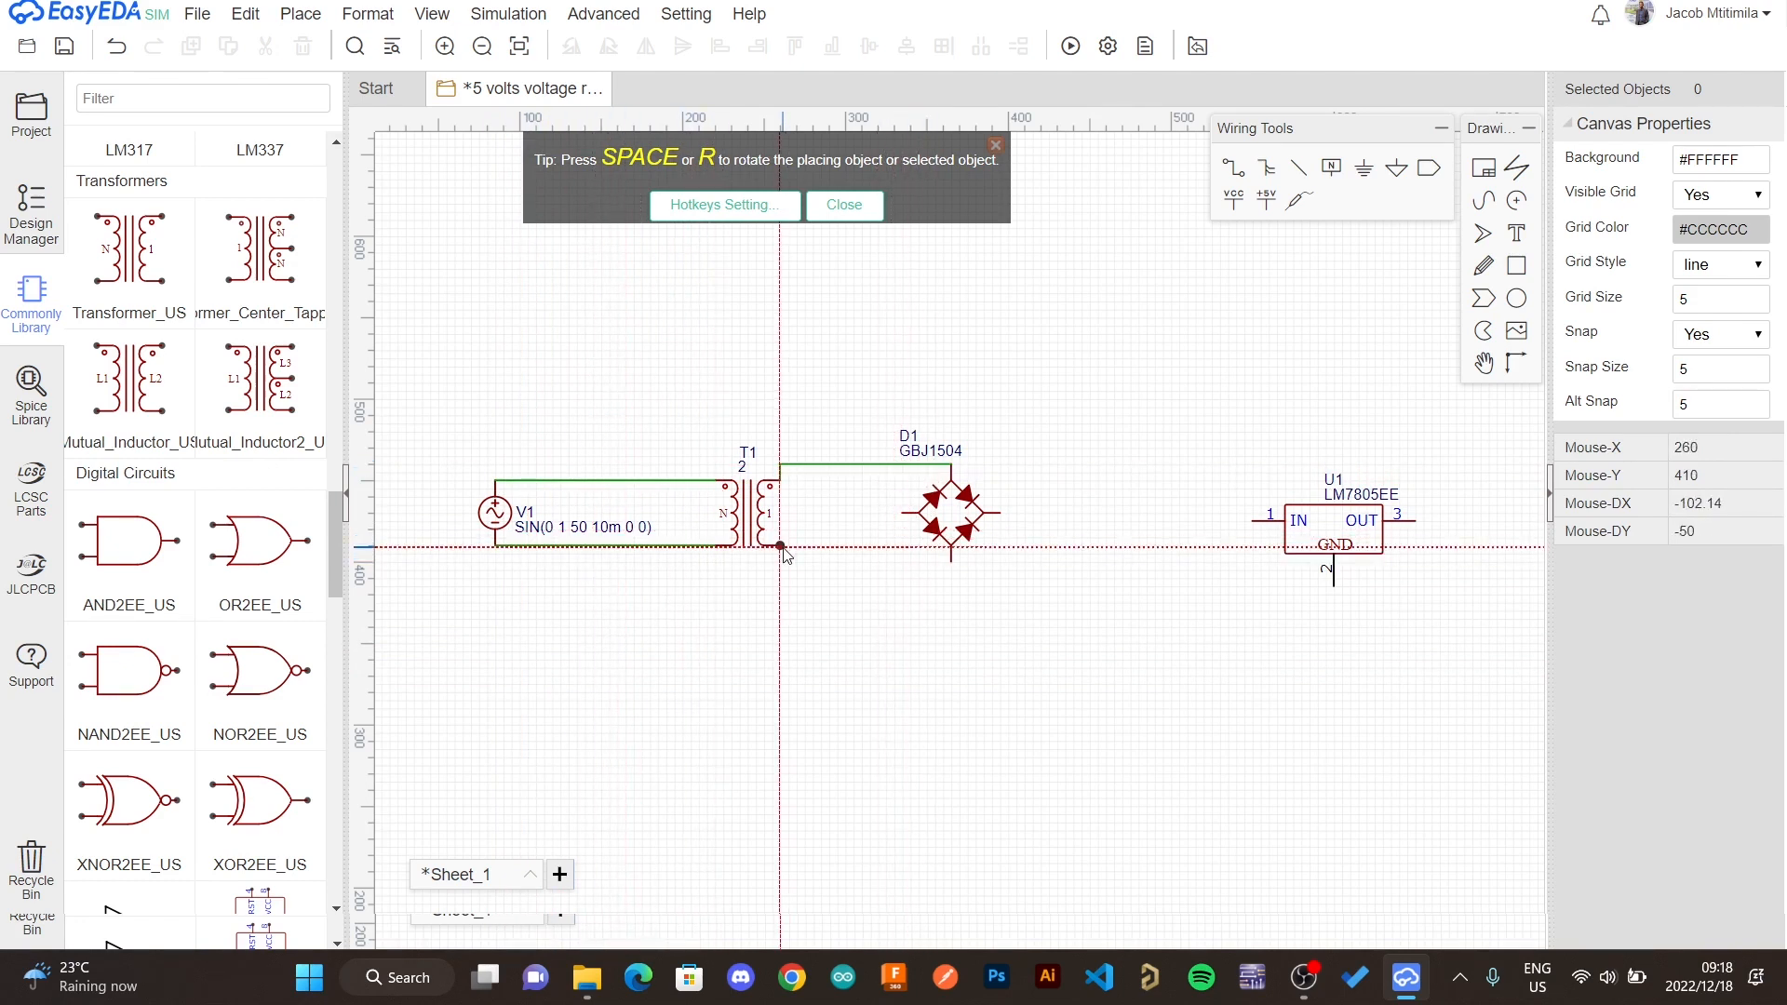
pyautogui.click(781, 546)
pyautogui.click(950, 563)
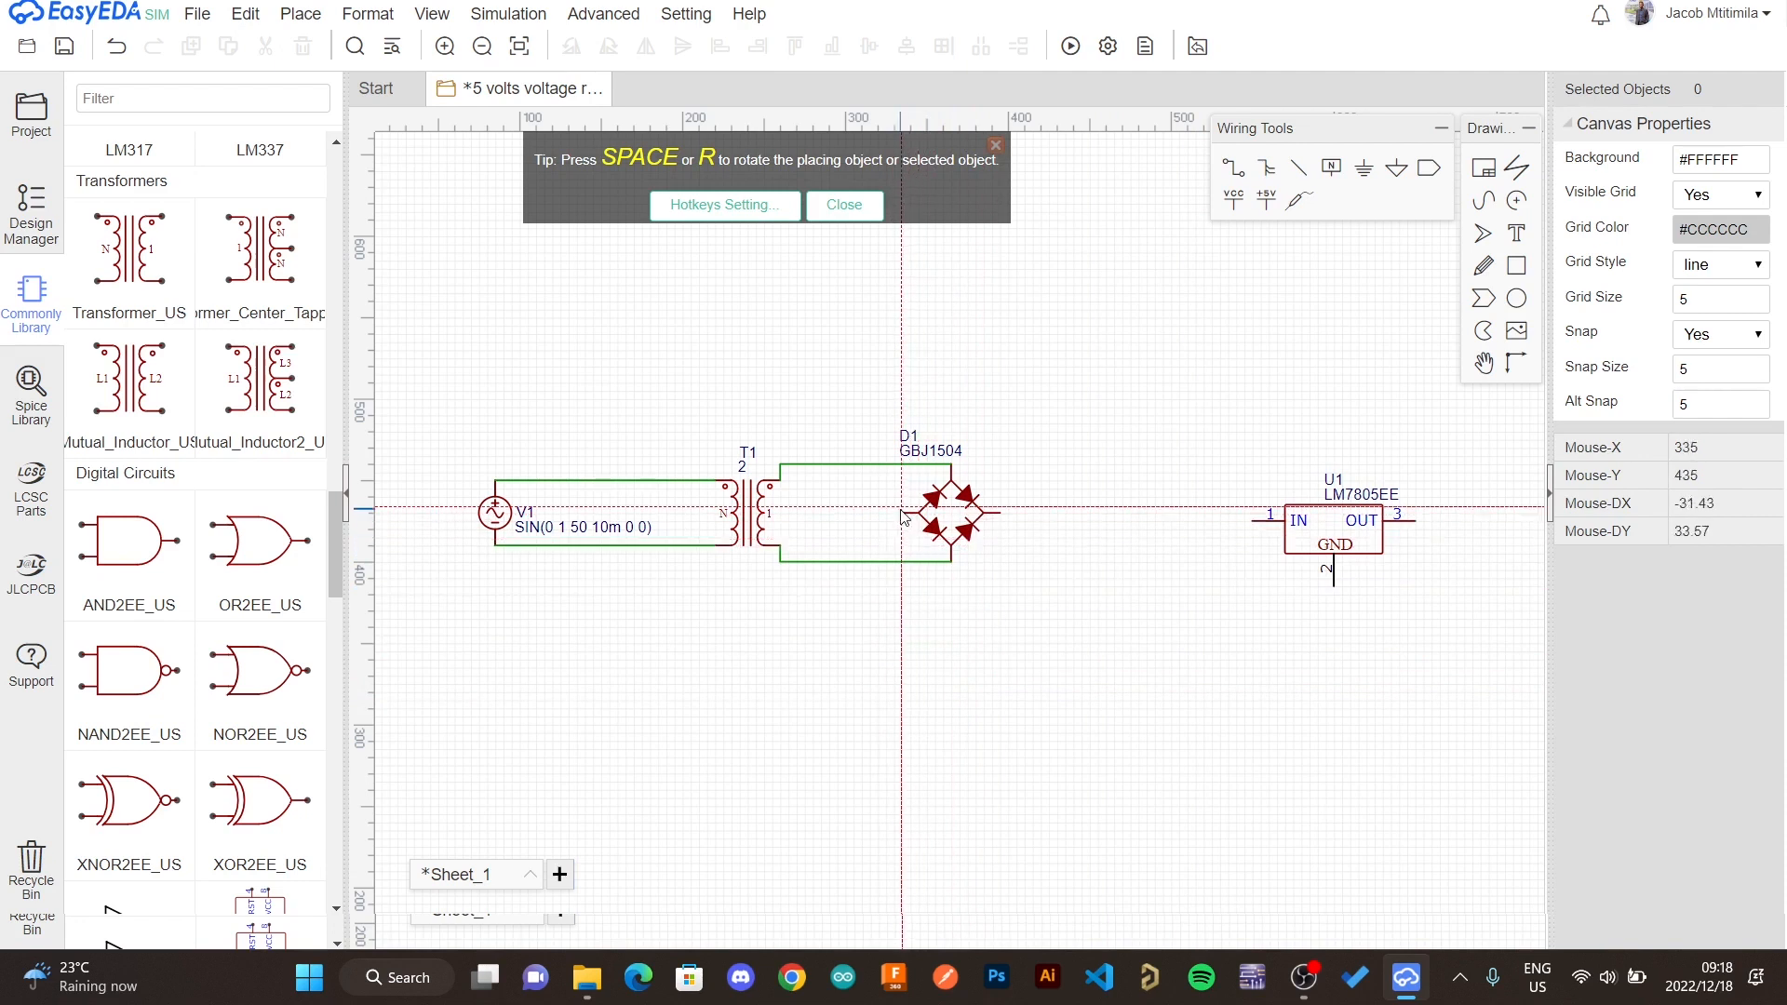
# - Wire the bridge rectifier's positive output to the regulator's IN pin and delete the stray wire segment
pyautogui.click(899, 510)
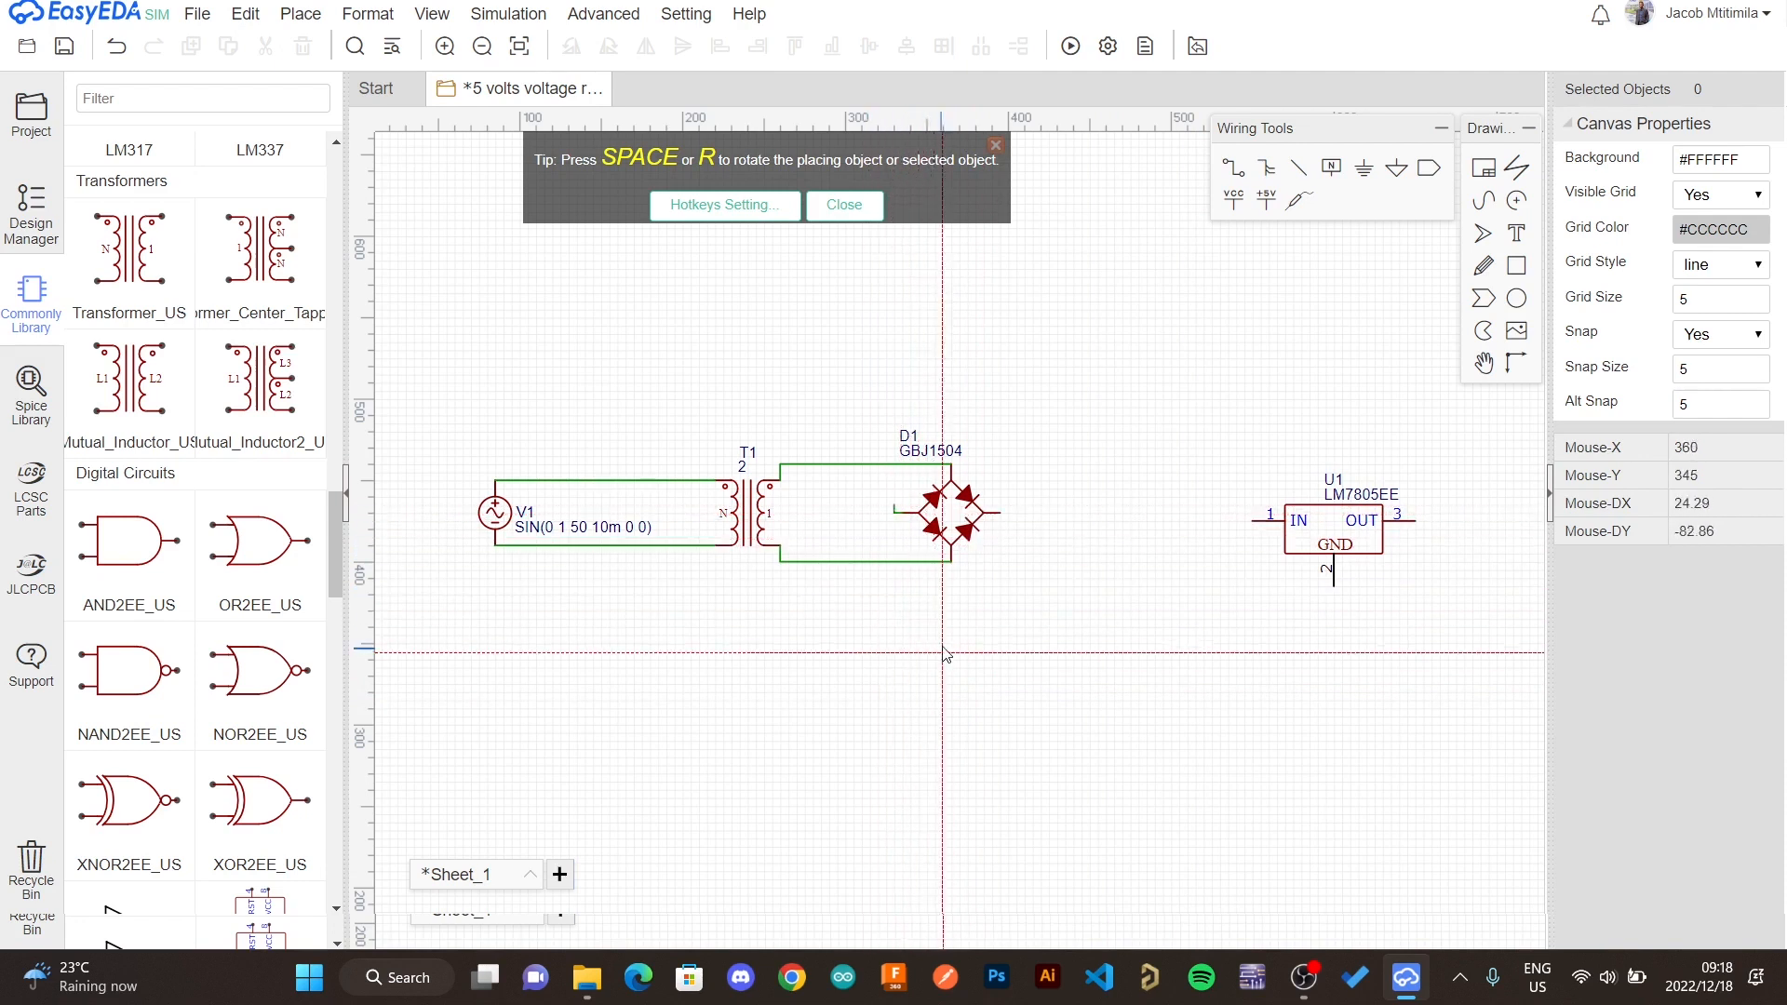
pyautogui.click(1000, 513)
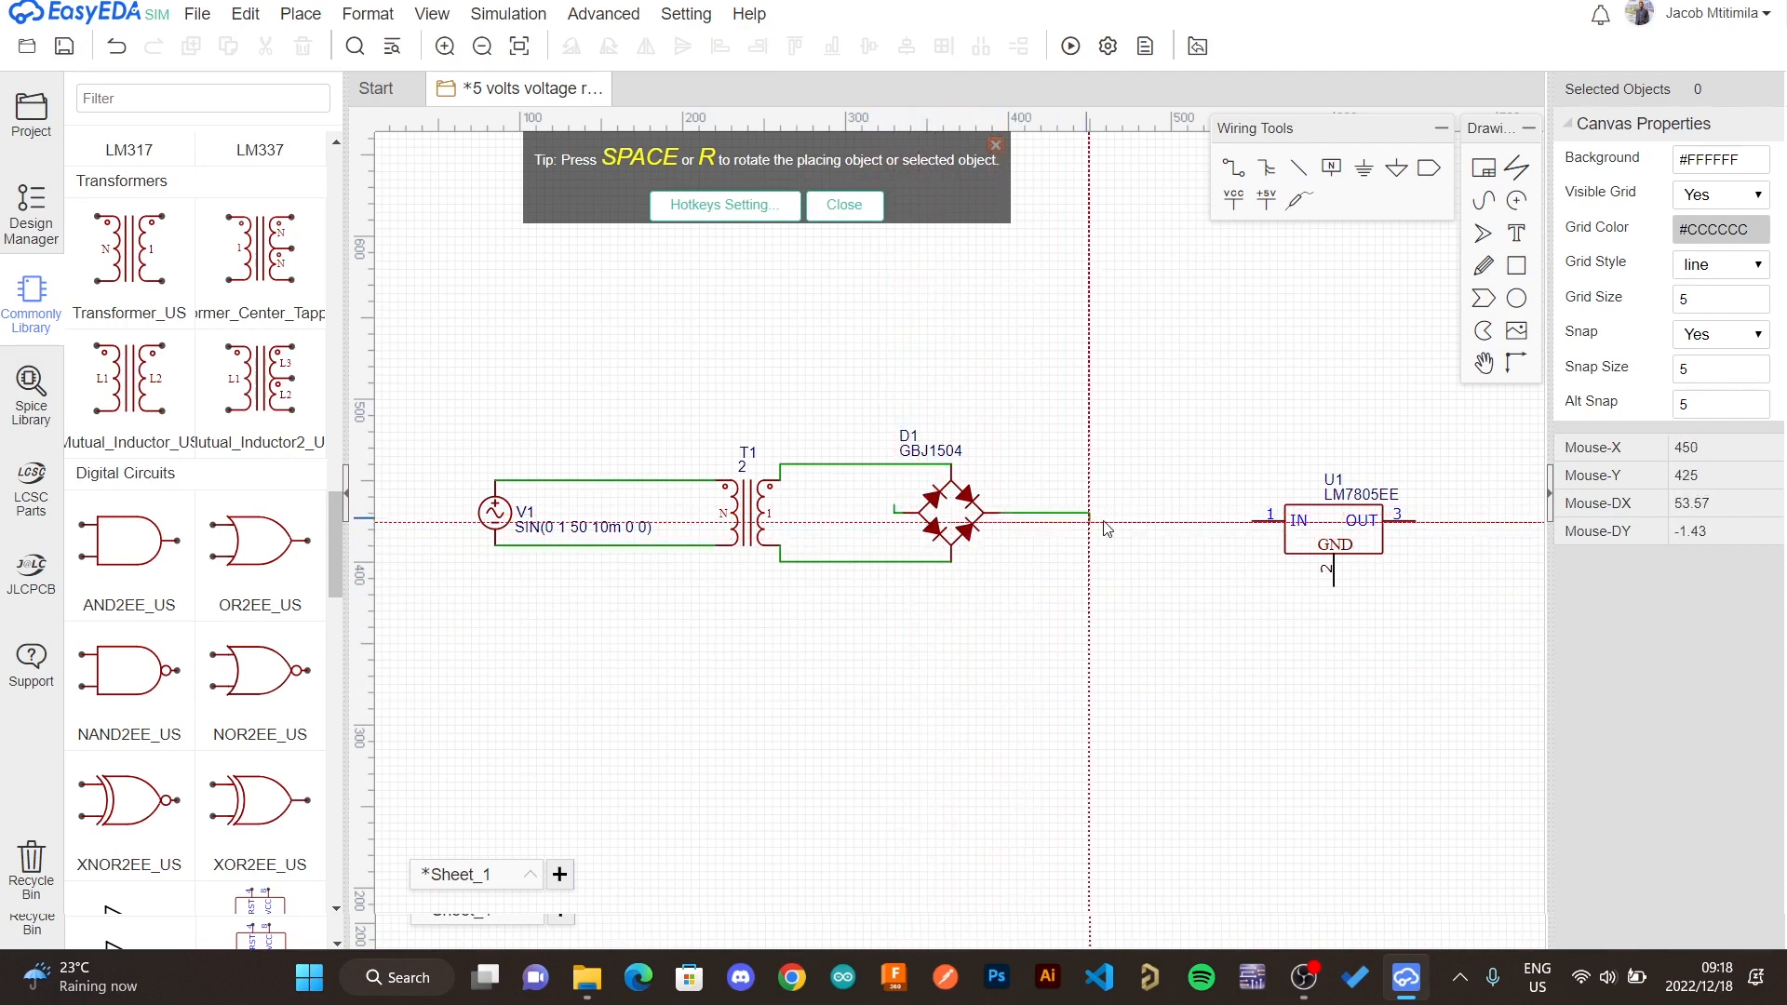
pyautogui.click(1254, 522)
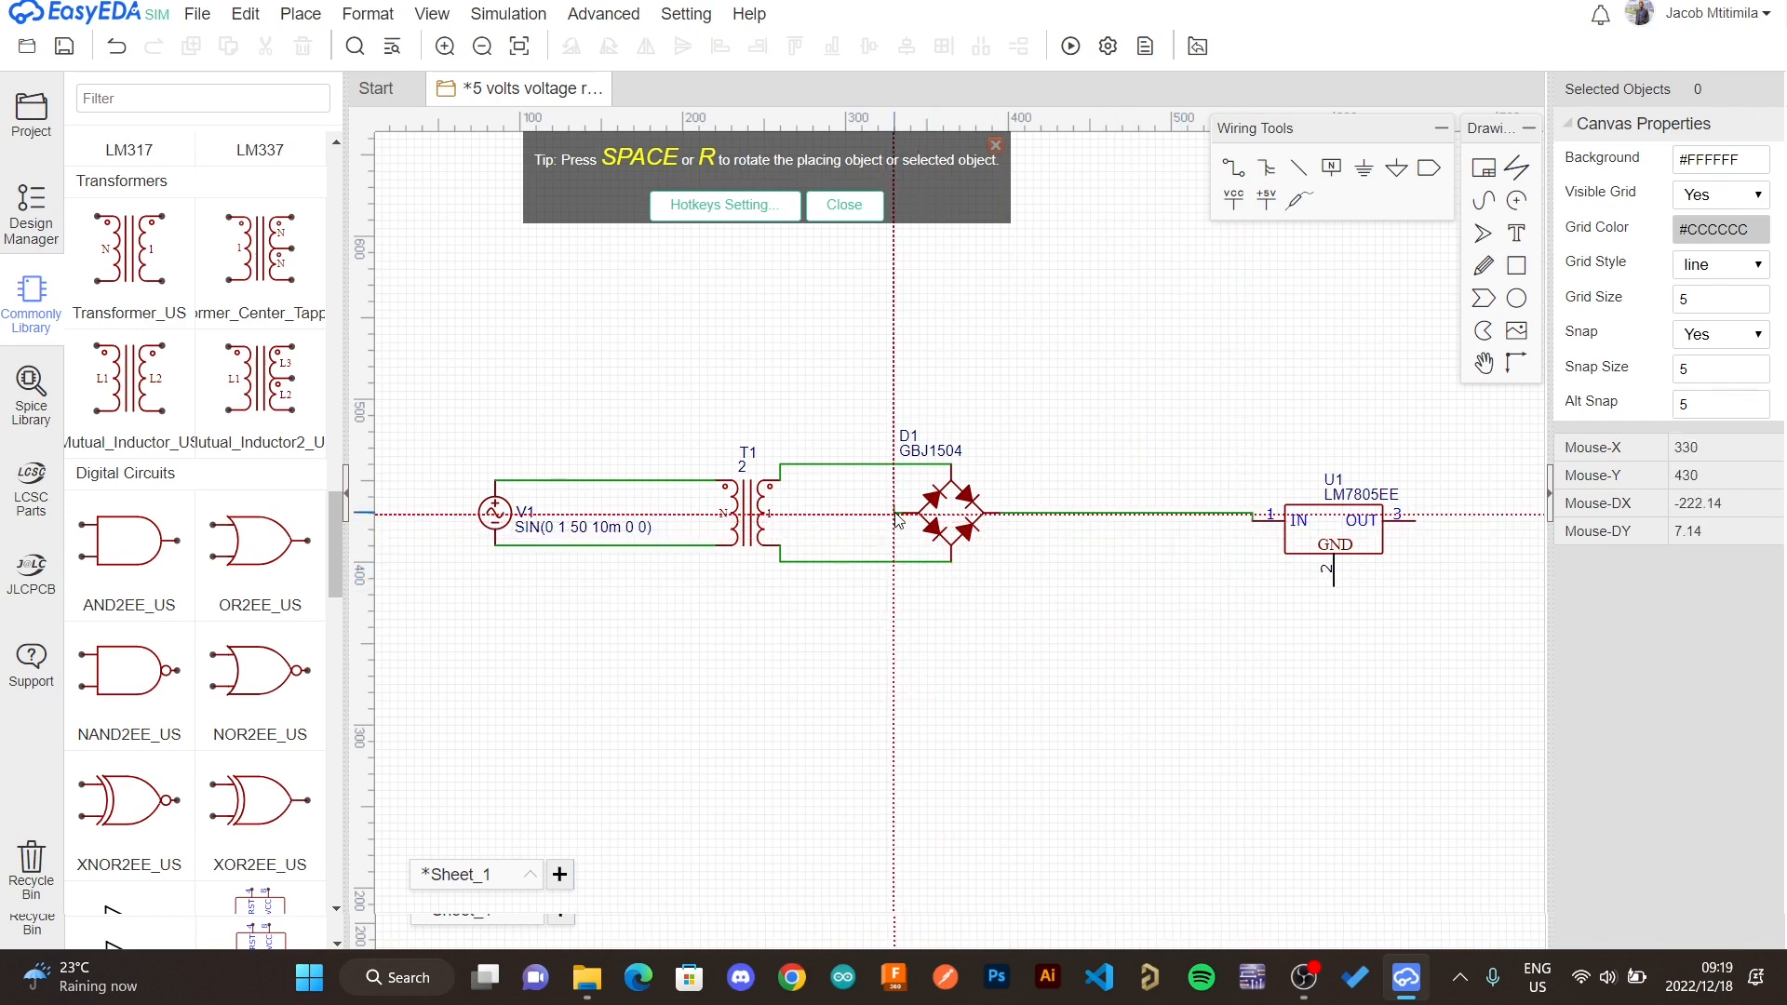
pyautogui.press('Escape')
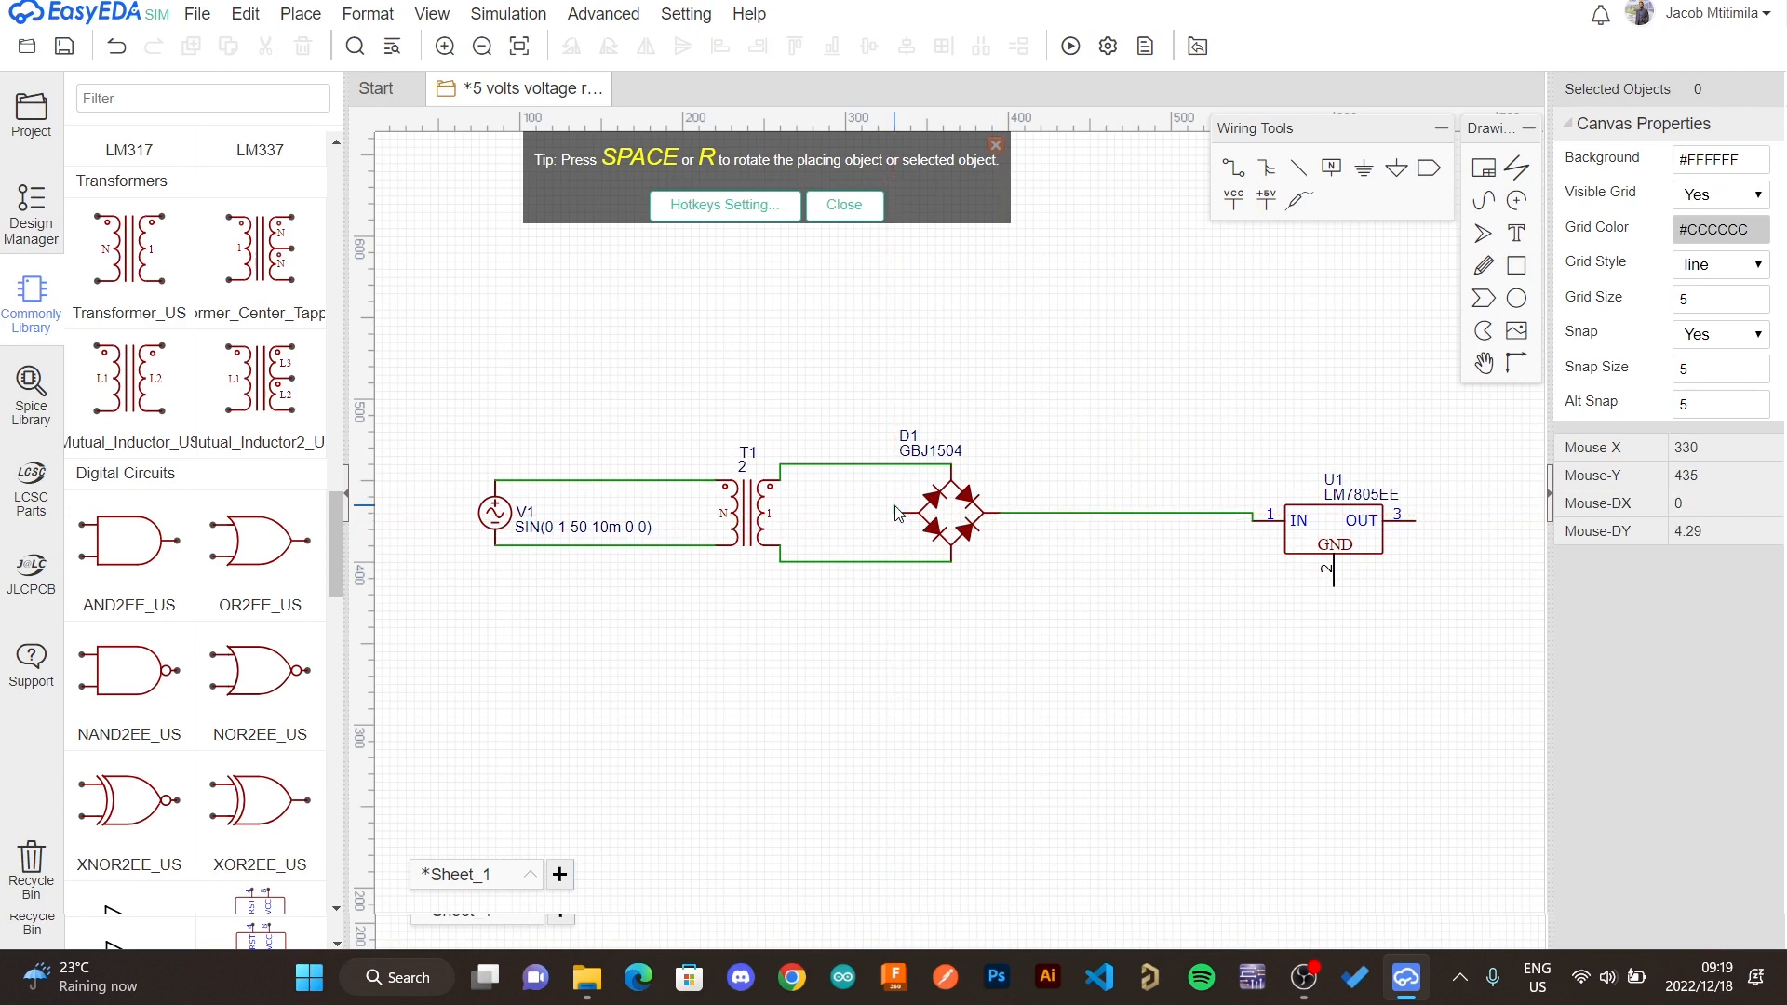
pyautogui.click(896, 514)
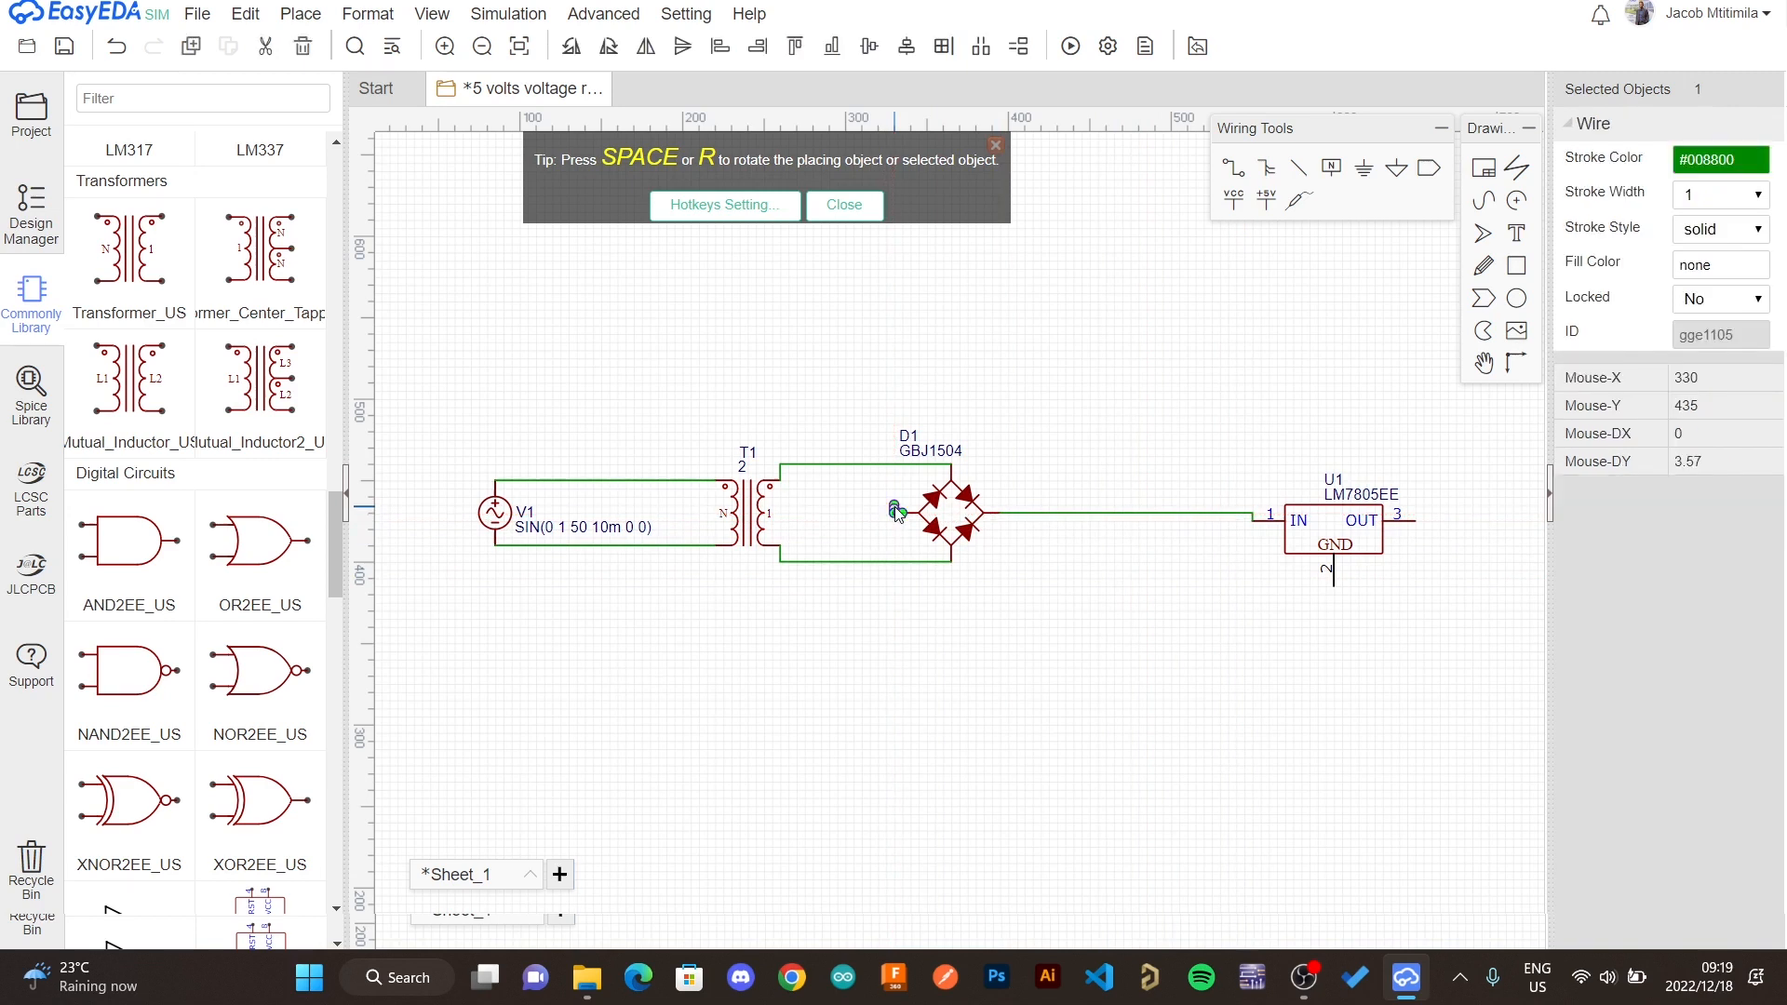
pyautogui.press('Delete')
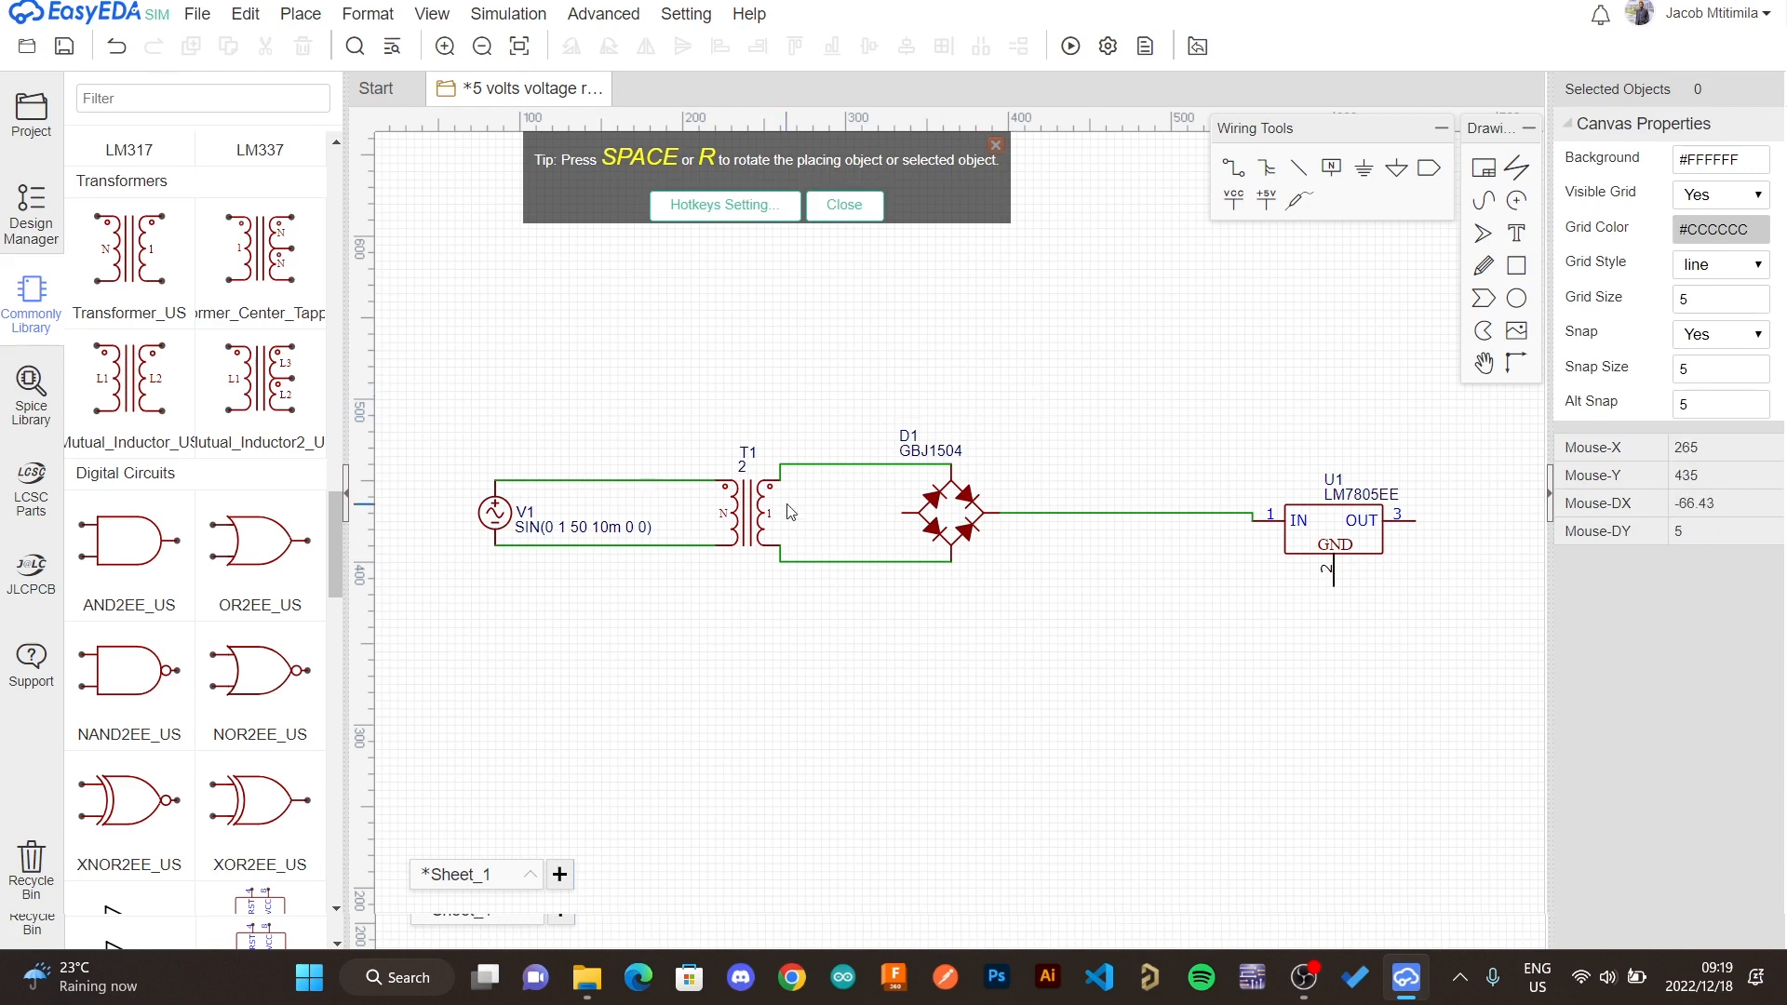
# - Wire the bridge rectifier's negative terminal down and across to the regulator's GND pin
pyautogui.press('w')
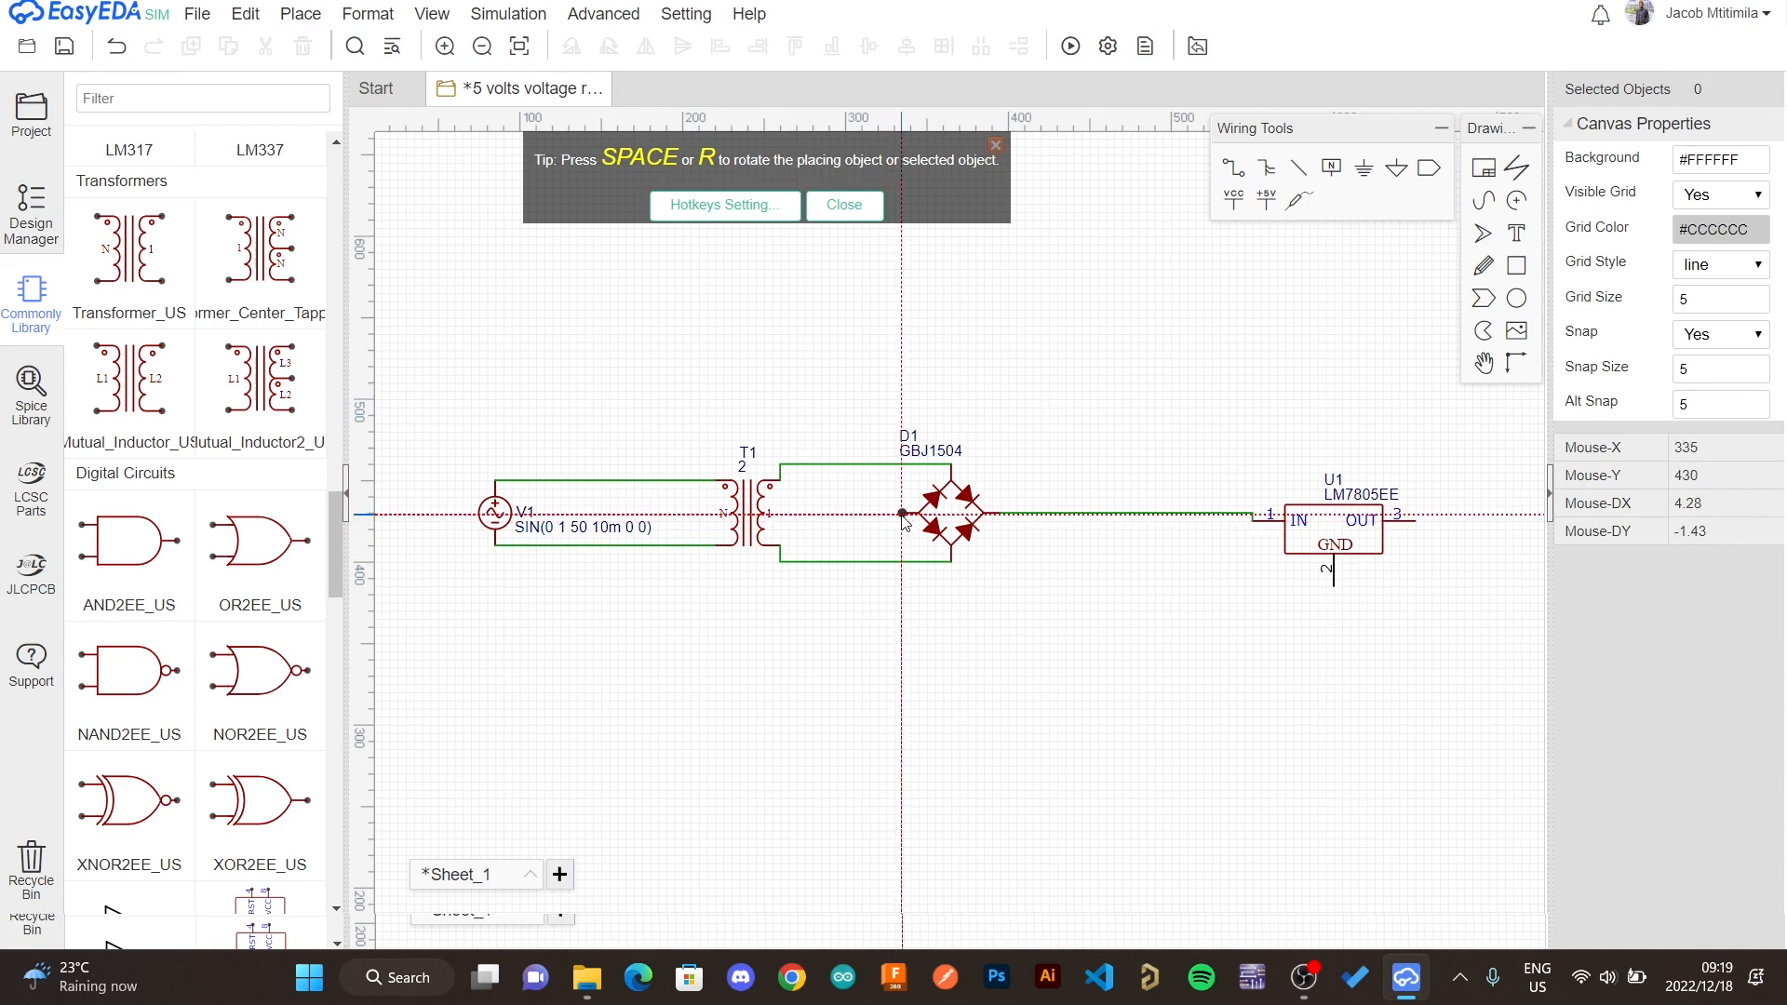
pyautogui.click(902, 513)
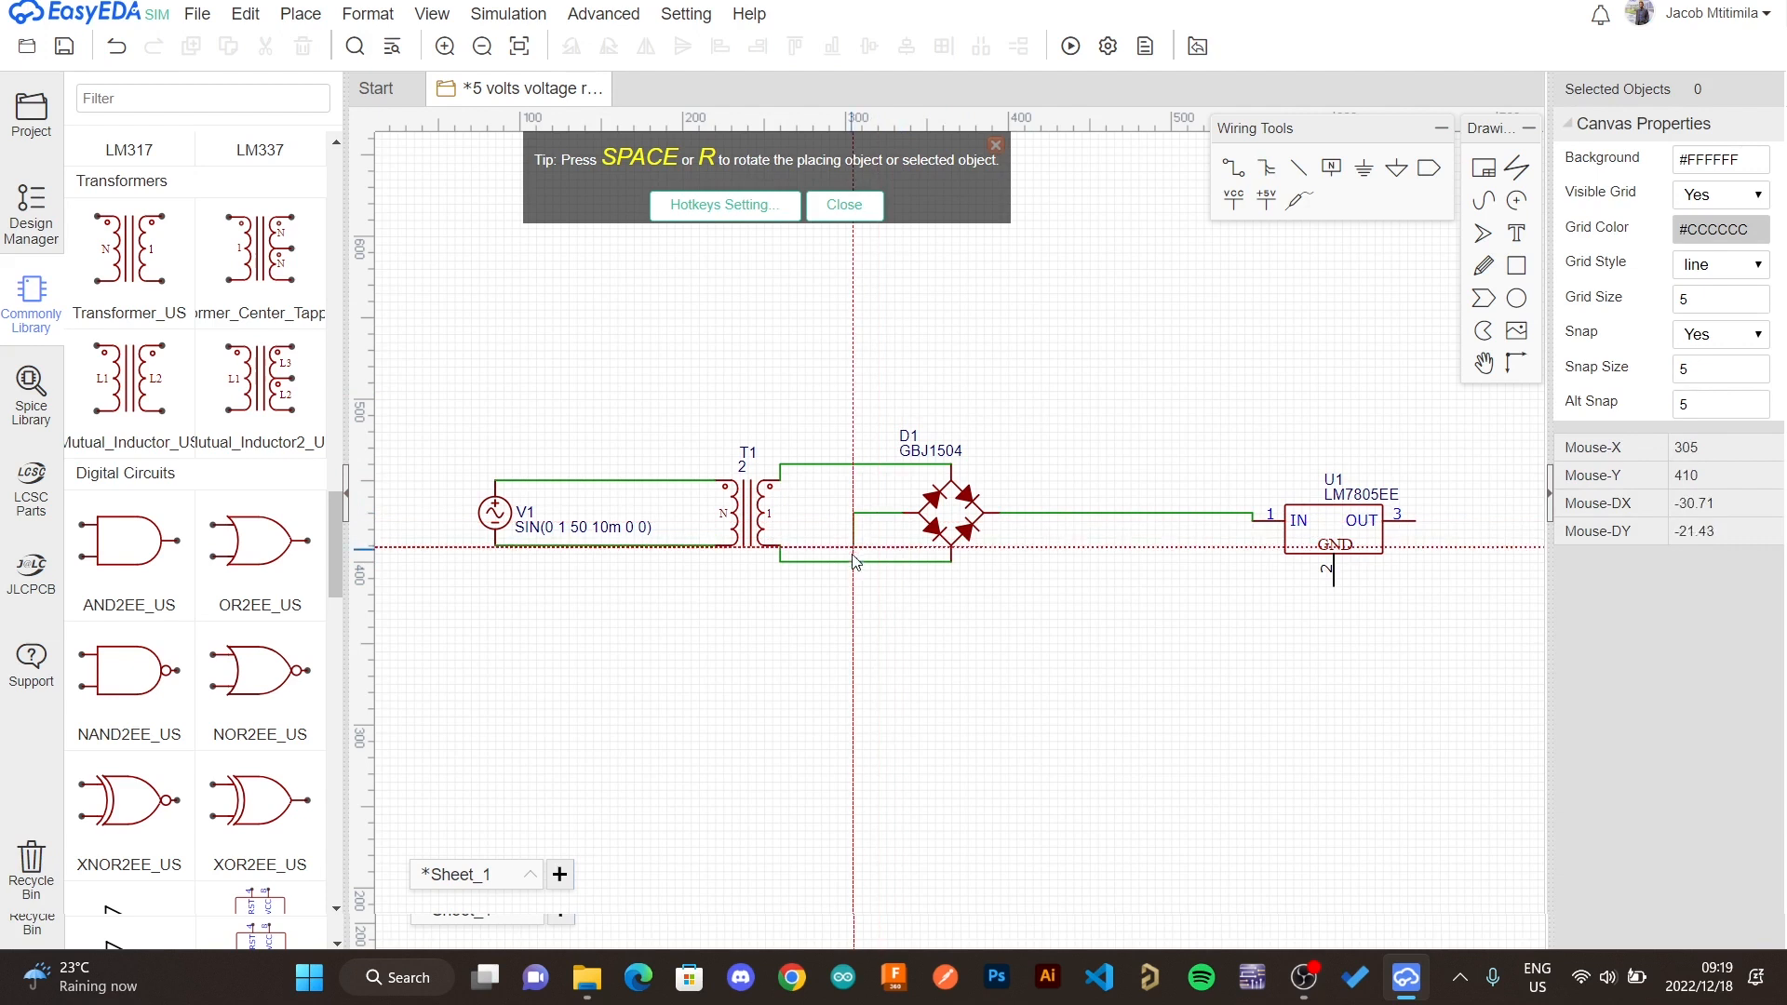
pyautogui.click(904, 590)
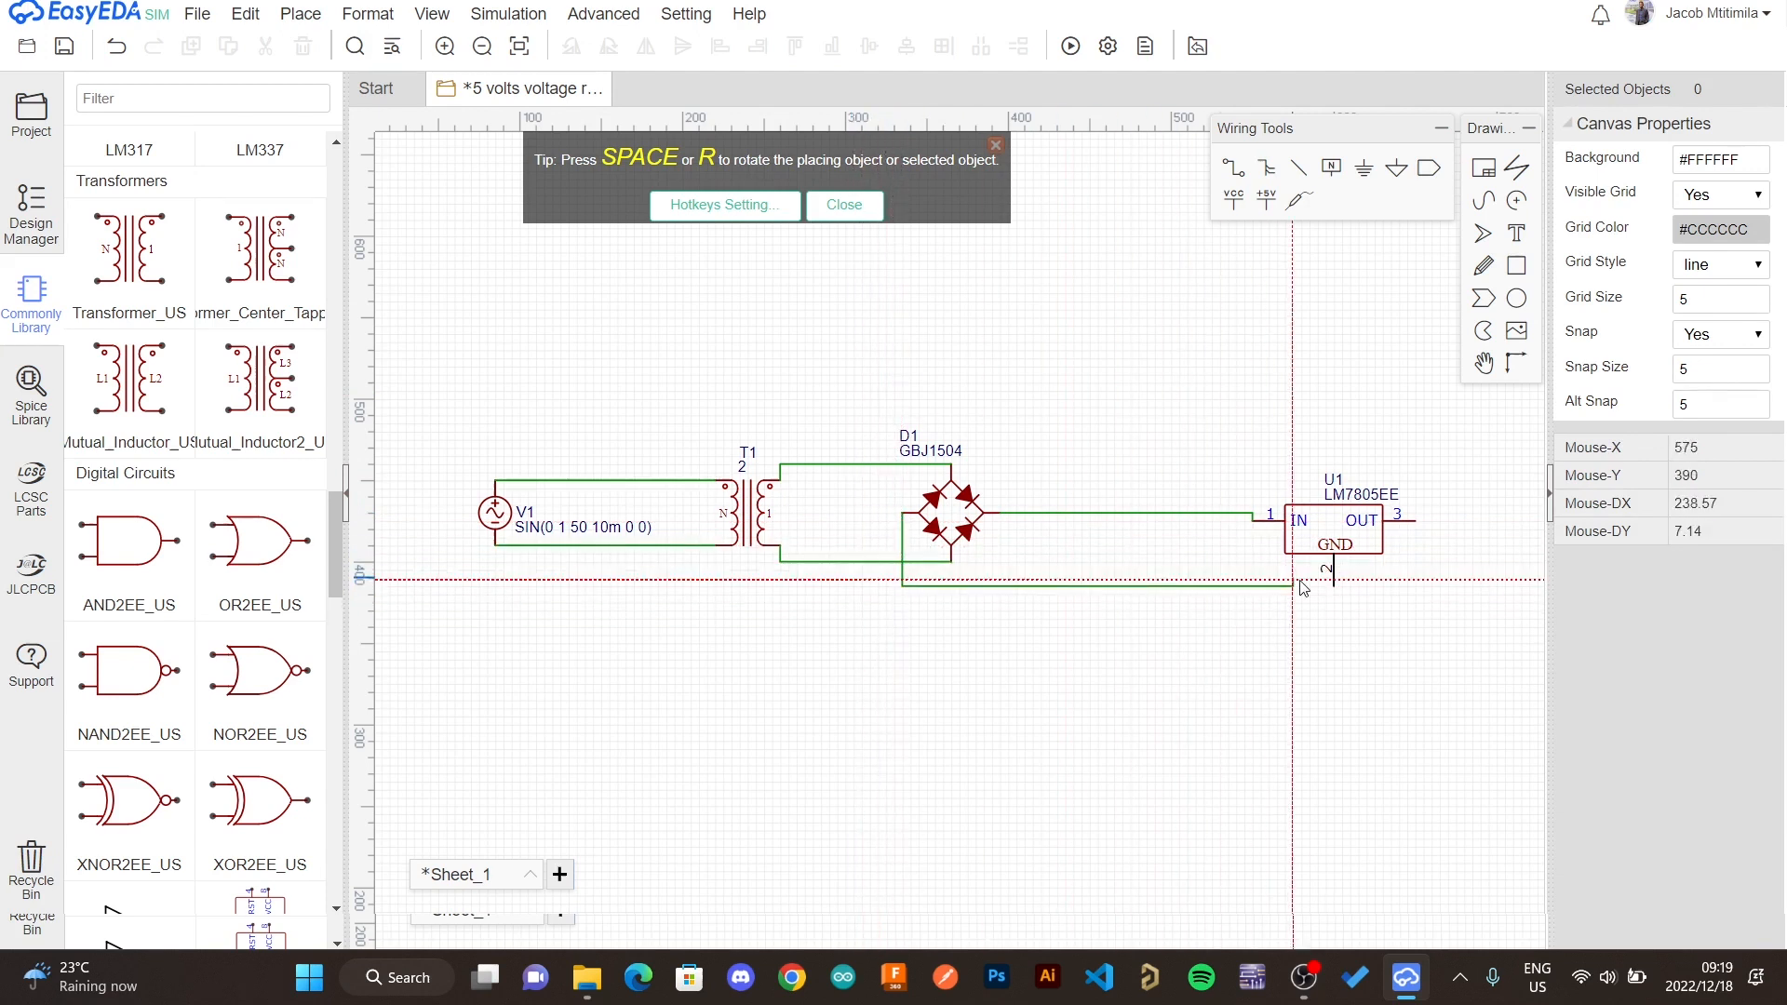
pyautogui.click(1334, 586)
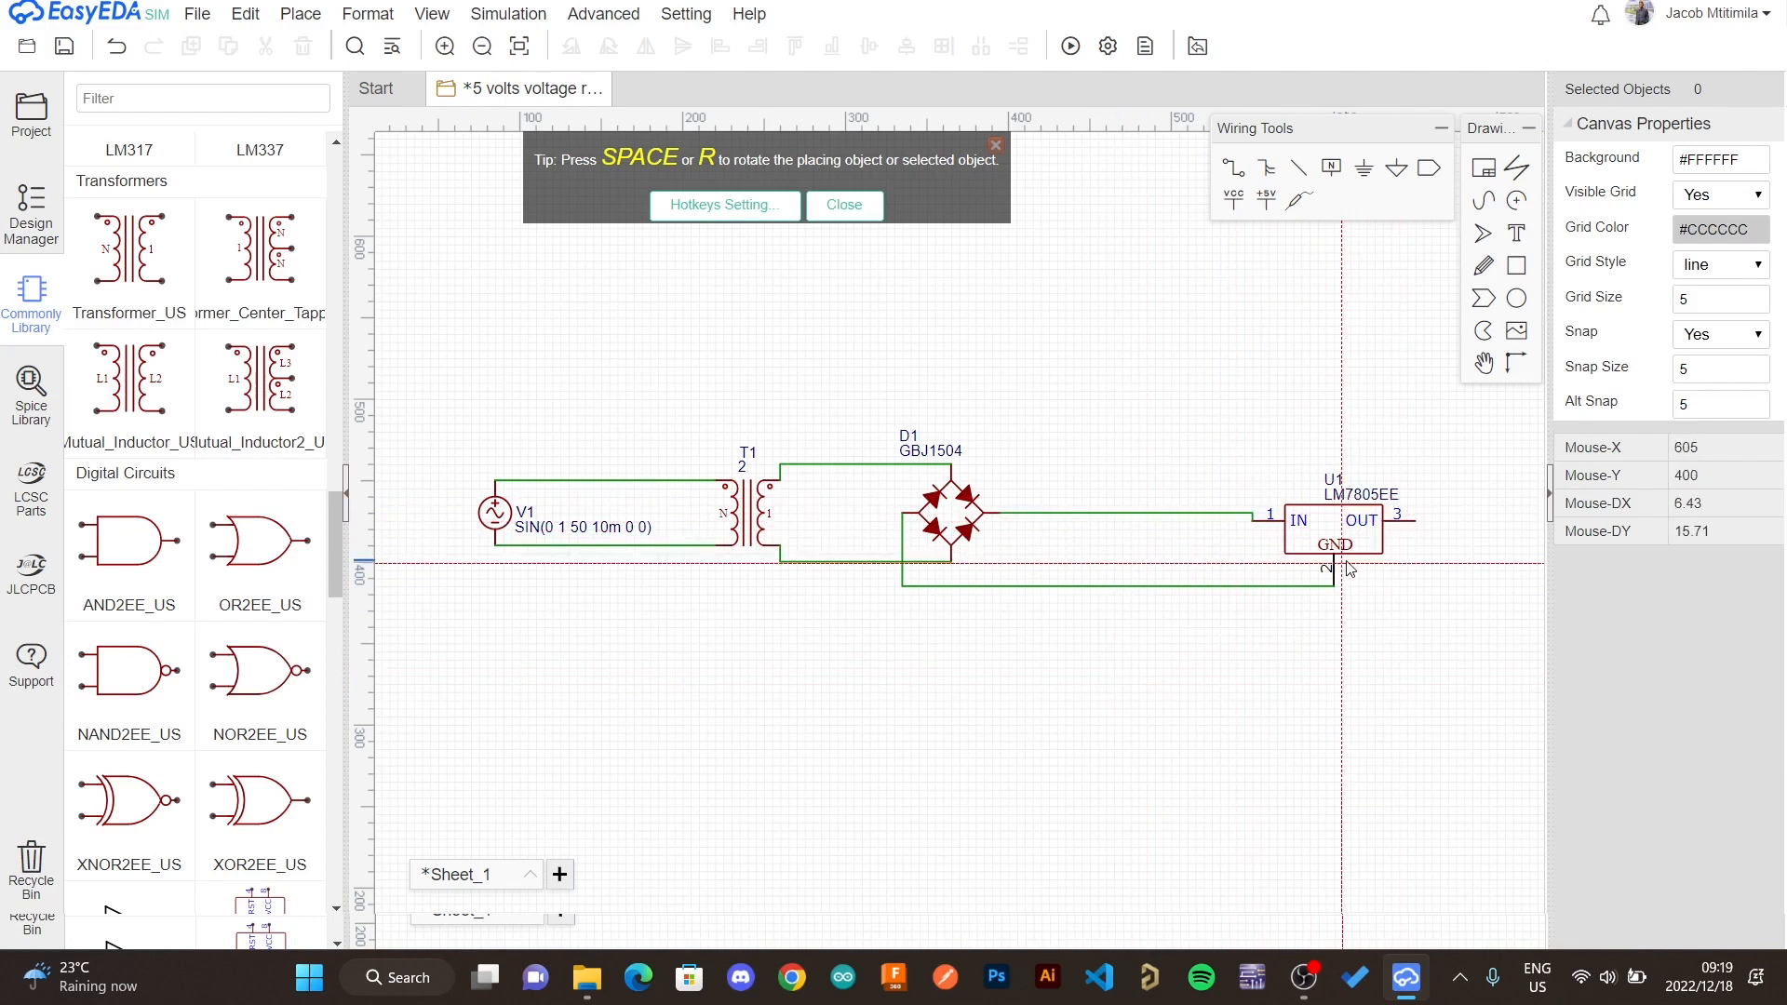
pyautogui.press('Right')
pyautogui.press('Right')
pyautogui.press('Right')
pyautogui.press('Right')
pyautogui.press('Right')
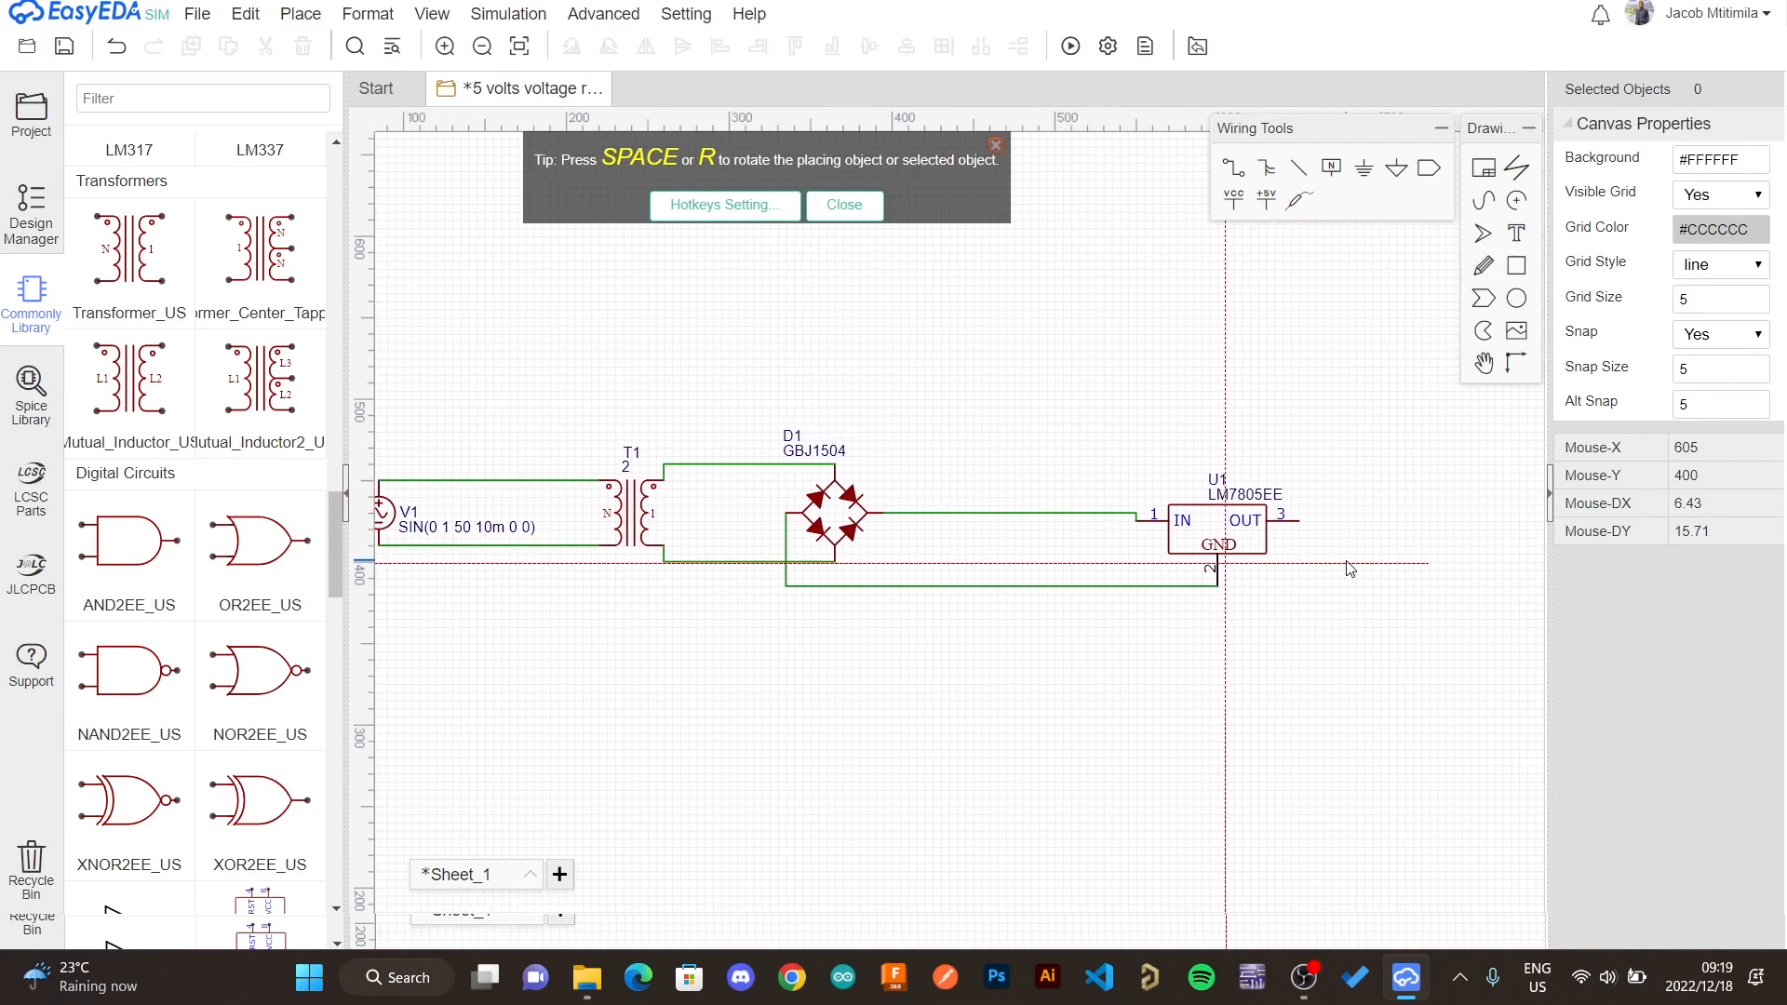
pyautogui.press('Right')
pyautogui.press('Right')
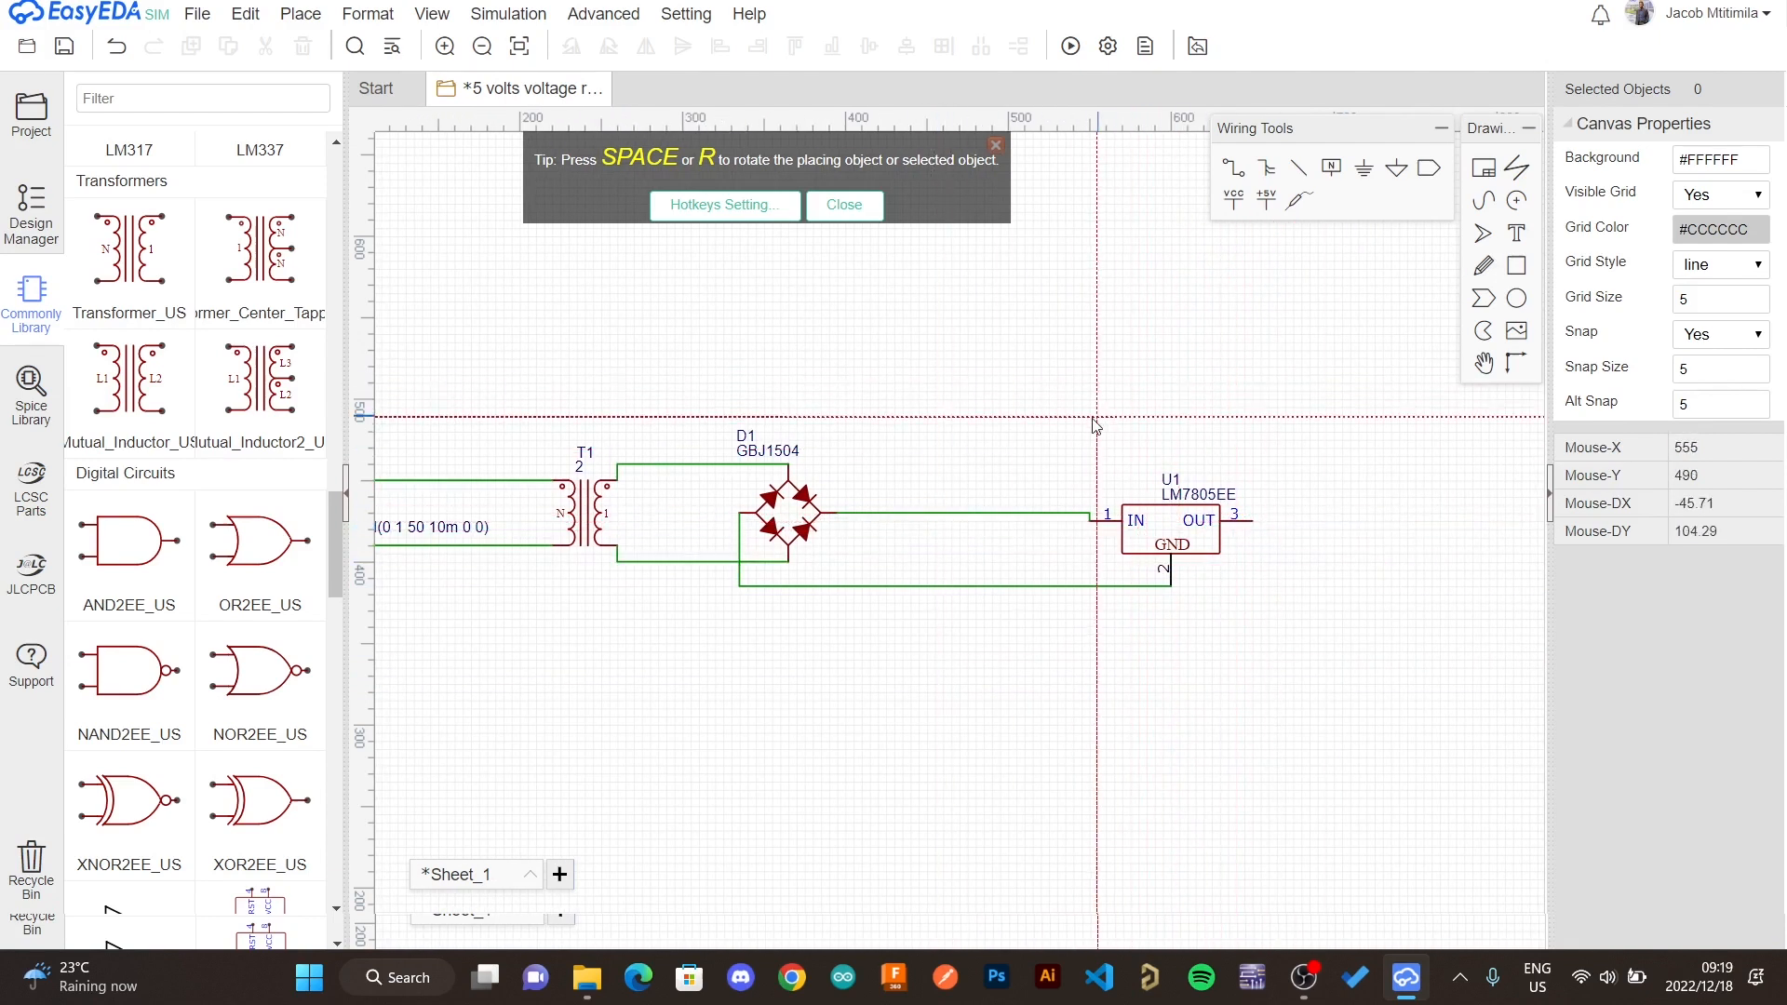
pyautogui.press('Escape')
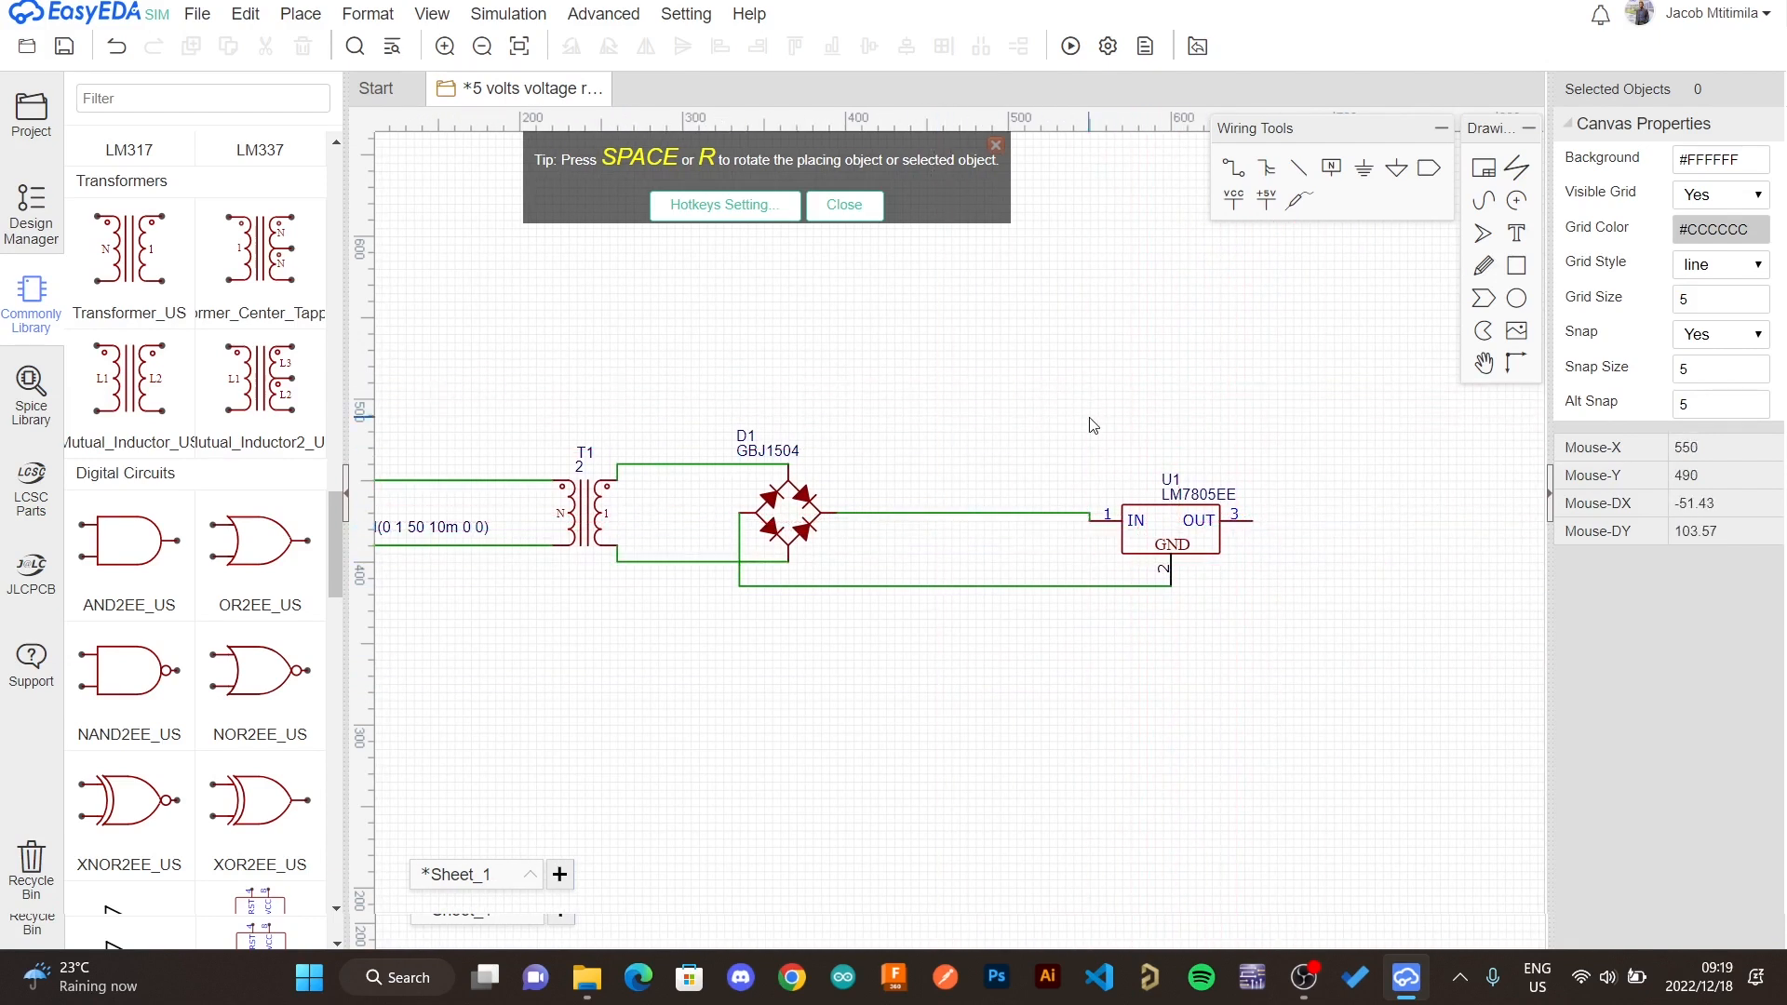
pyautogui.press('Left')
pyautogui.press('Left')
pyautogui.press('Left')
pyautogui.press('Left')
pyautogui.press('Left')
pyautogui.press('Left')
pyautogui.press('Left')
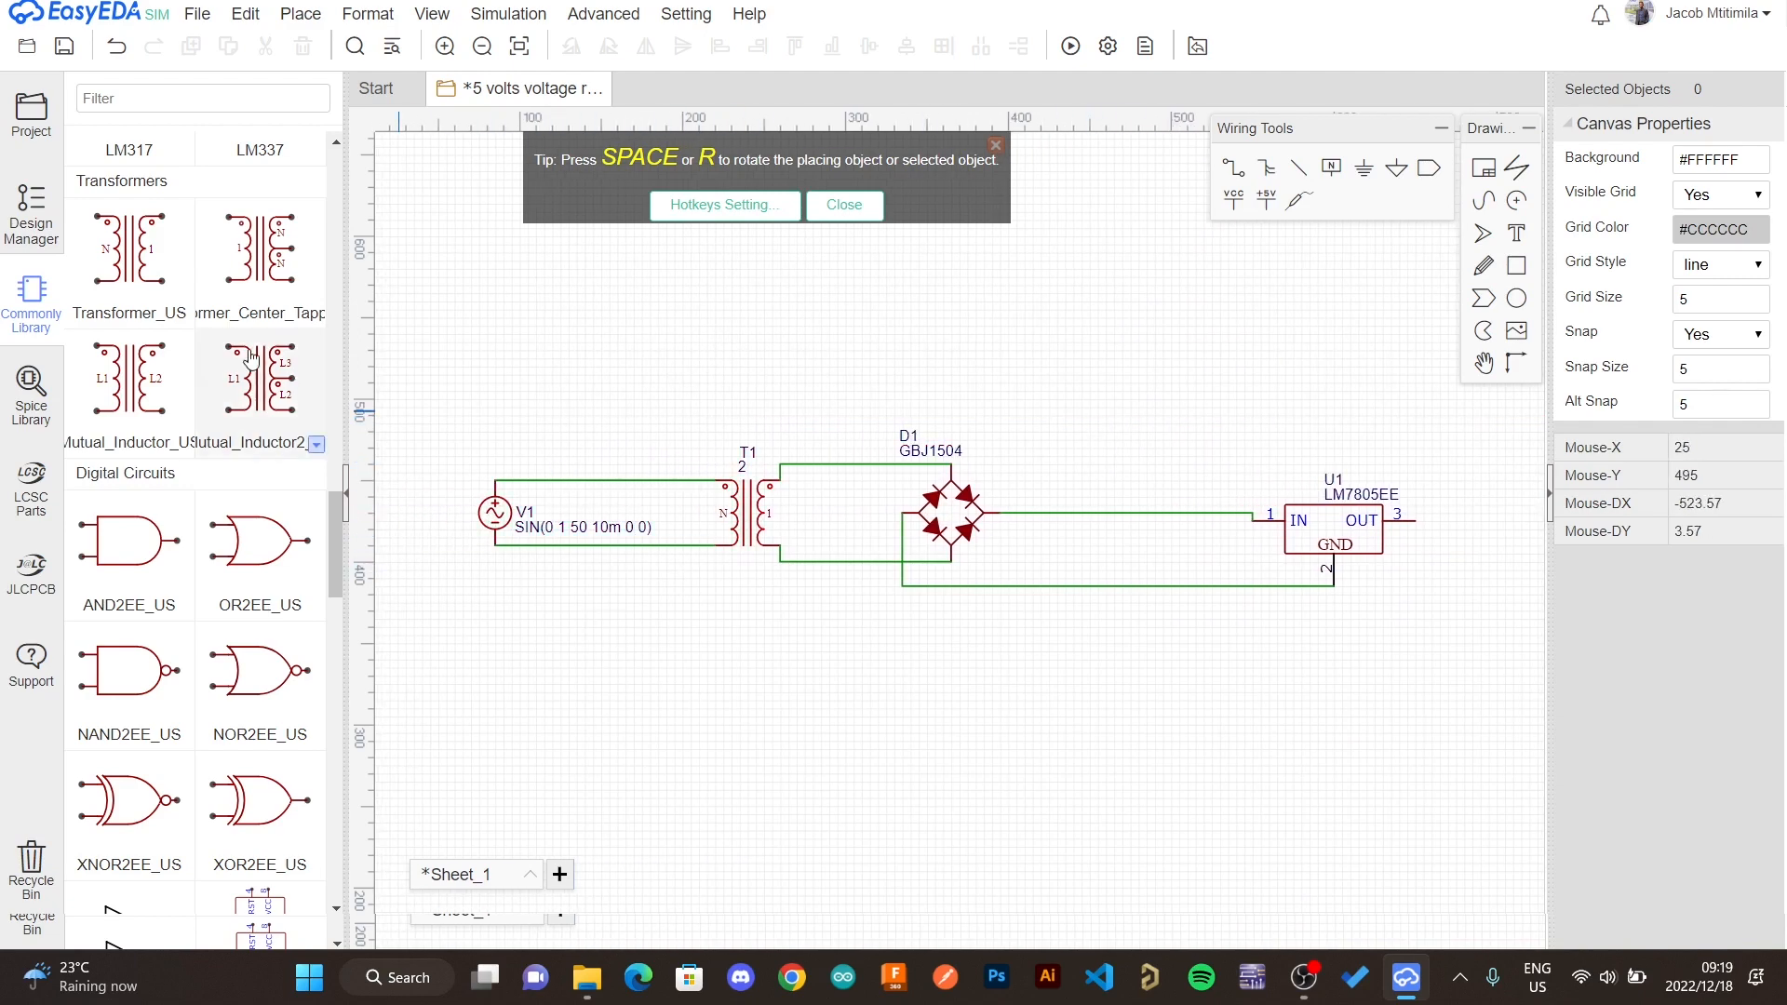
# - Place ground flags on the voltage source's lower terminal and on the regulator's GND pin
pyautogui.scroll(10, 252, 359)
pyautogui.scroll(10, 252, 360)
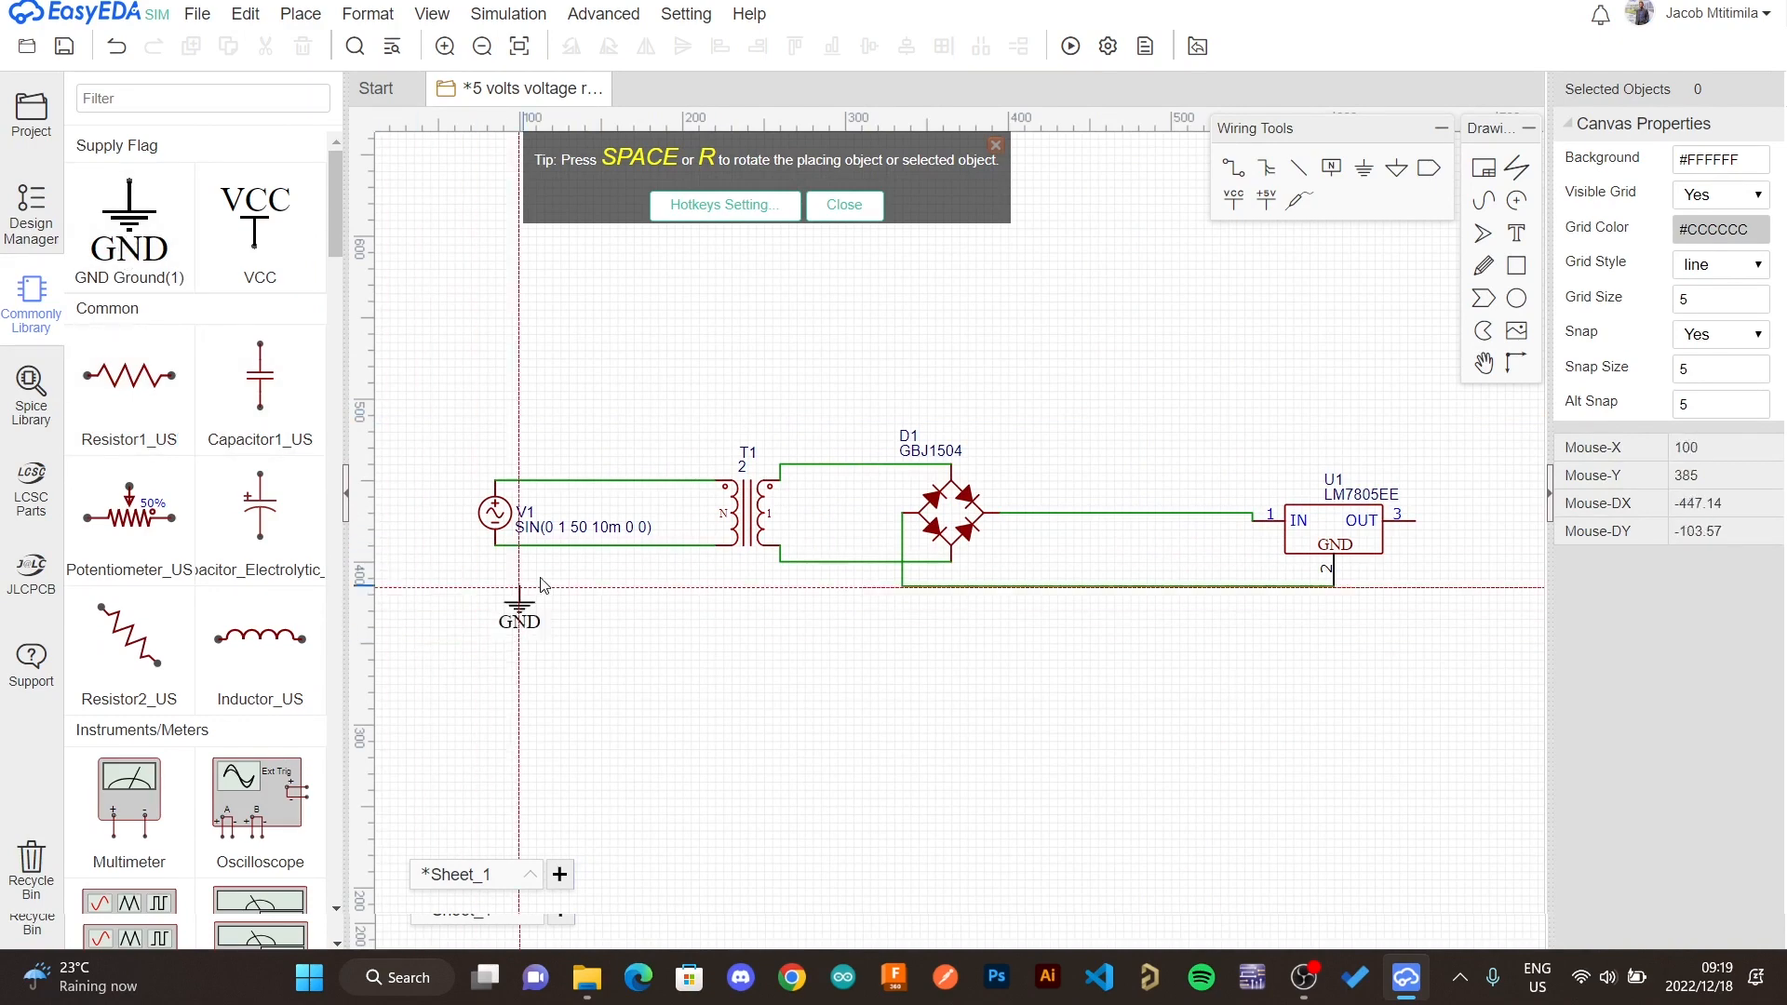
pyautogui.click(495, 551)
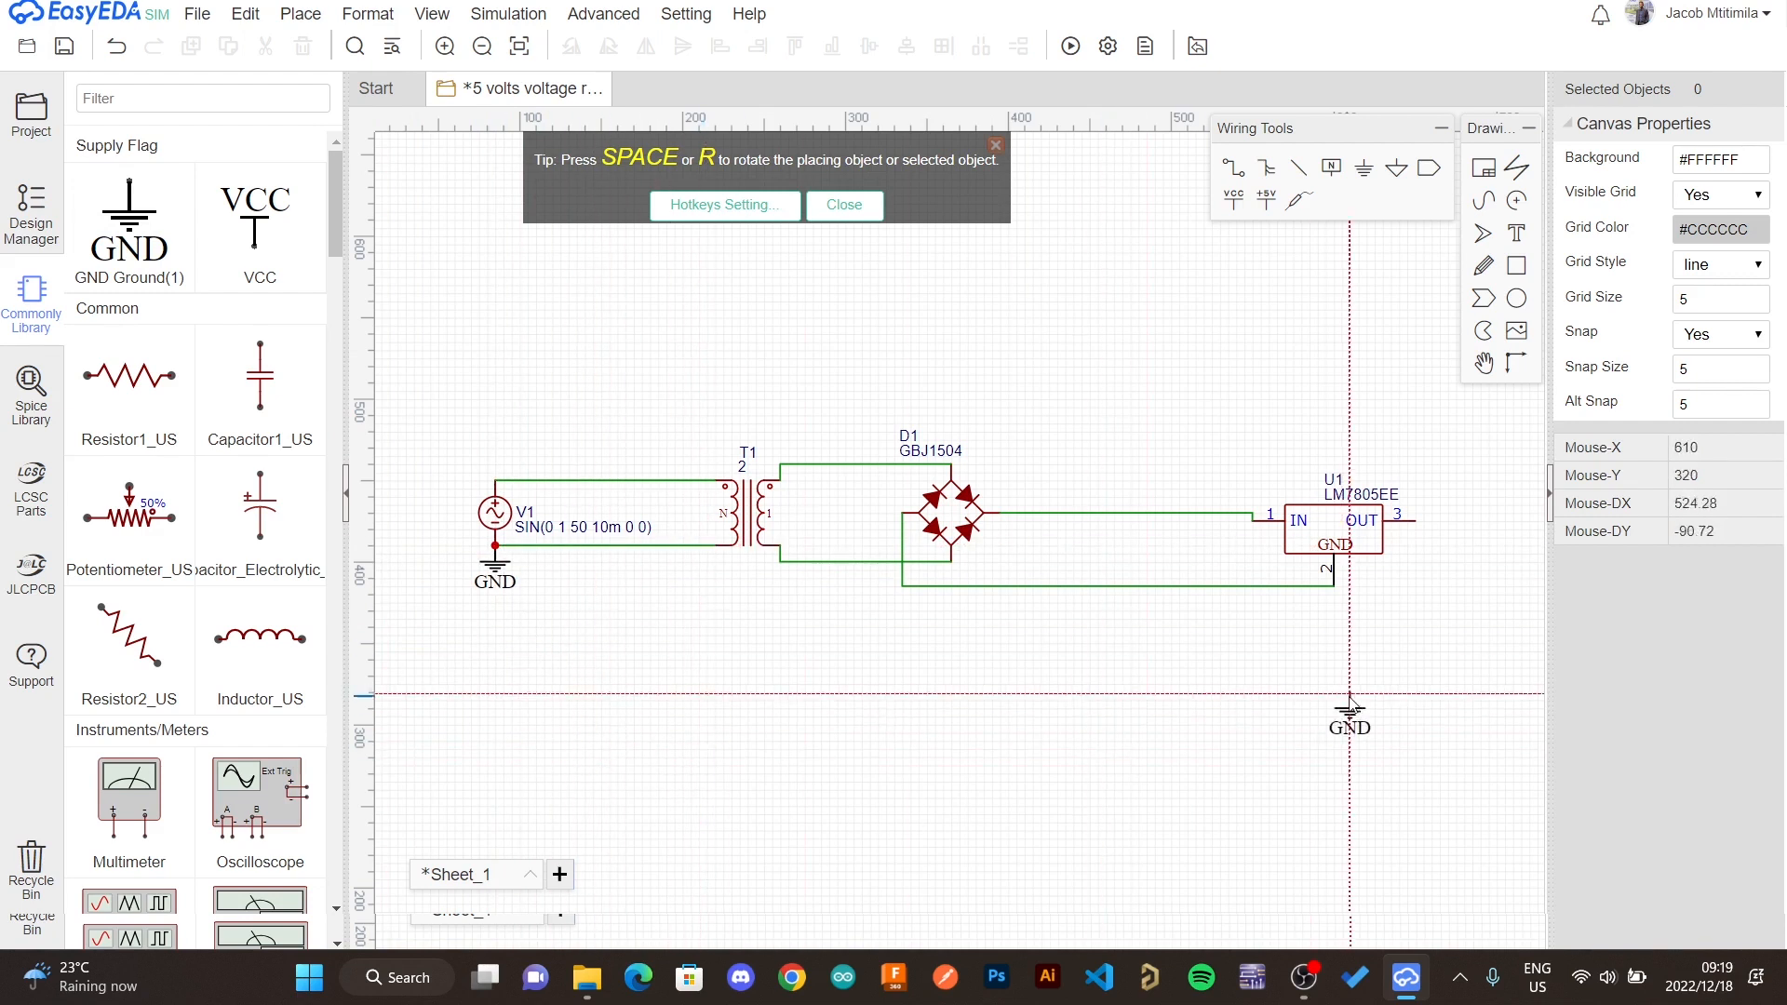
pyautogui.click(1333, 592)
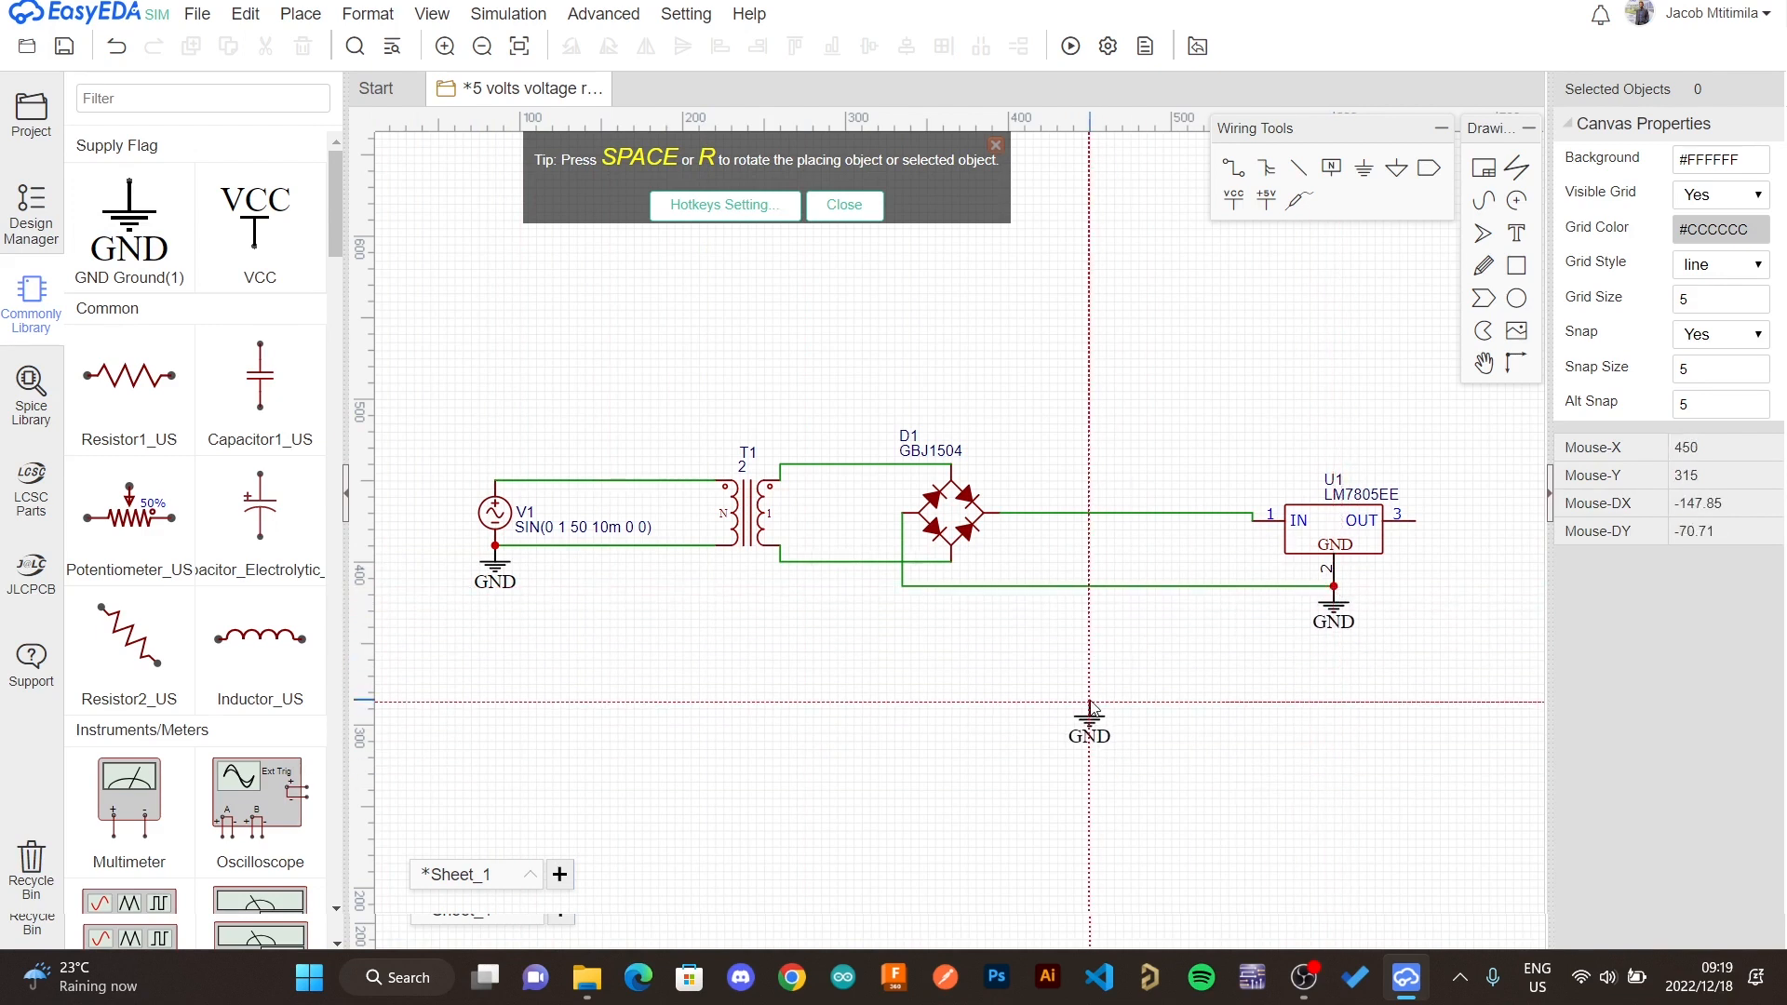
pyautogui.press('Escape')
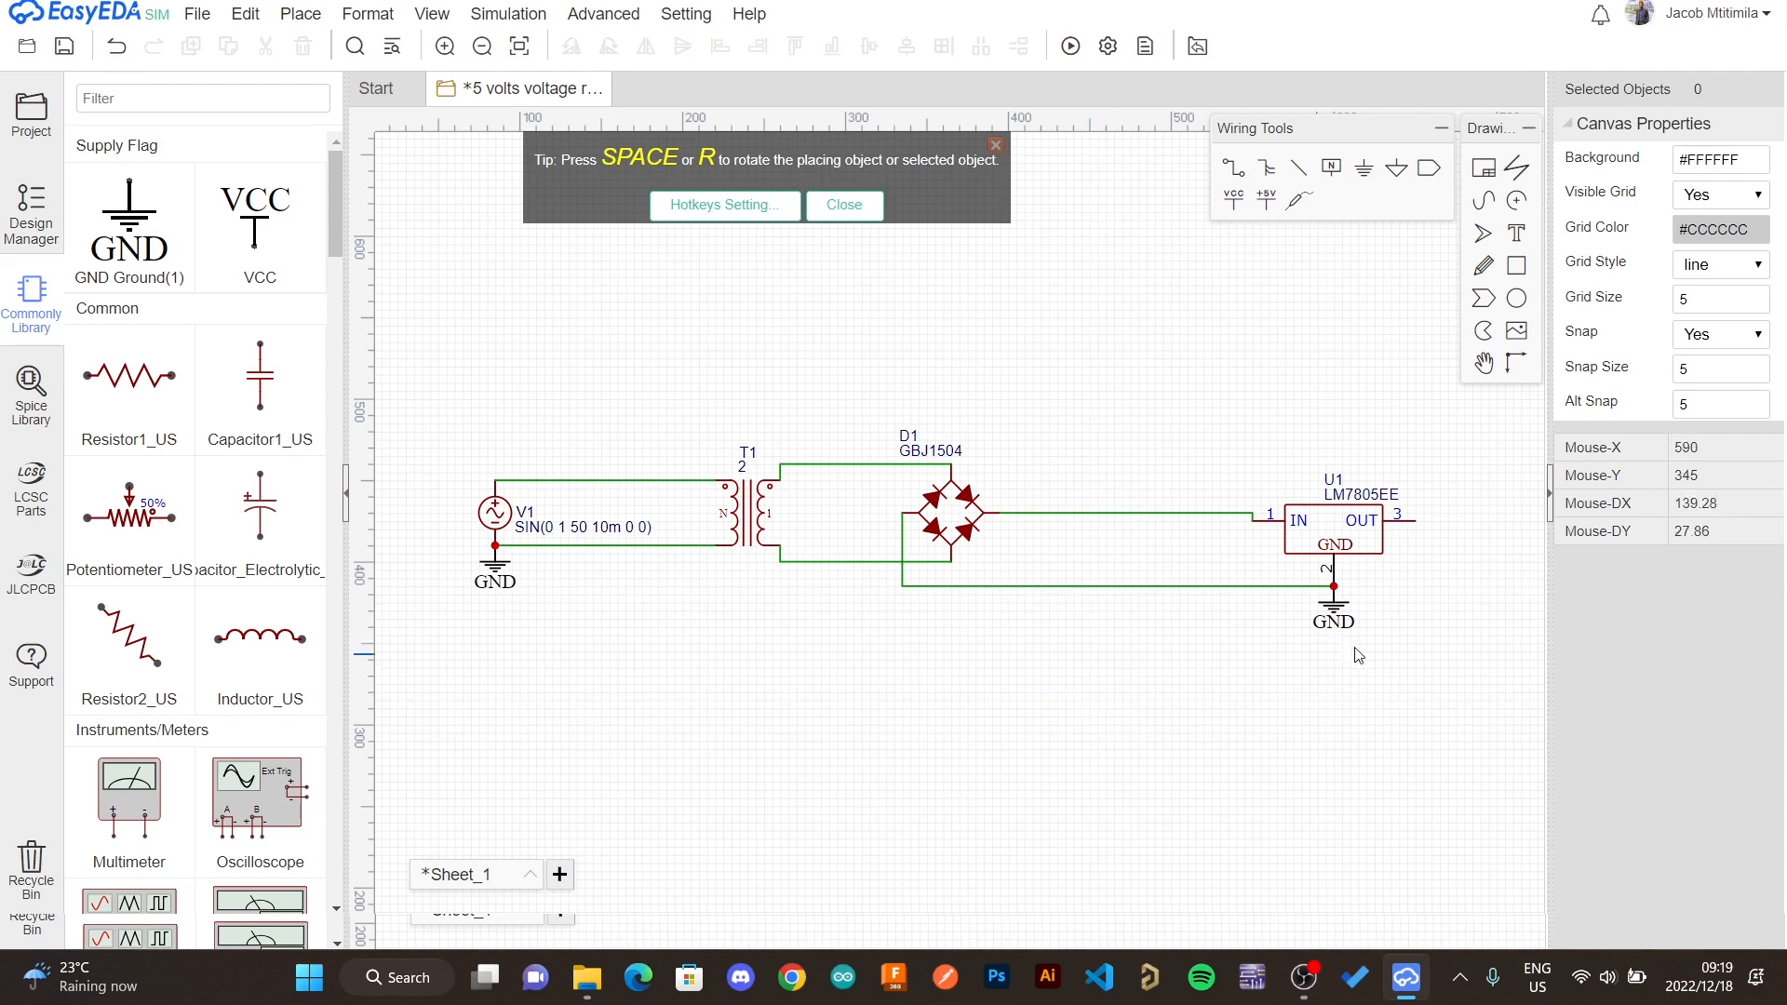
# - Place two more ground flags near the regulator's GND pin
pyautogui.click(1396, 173)
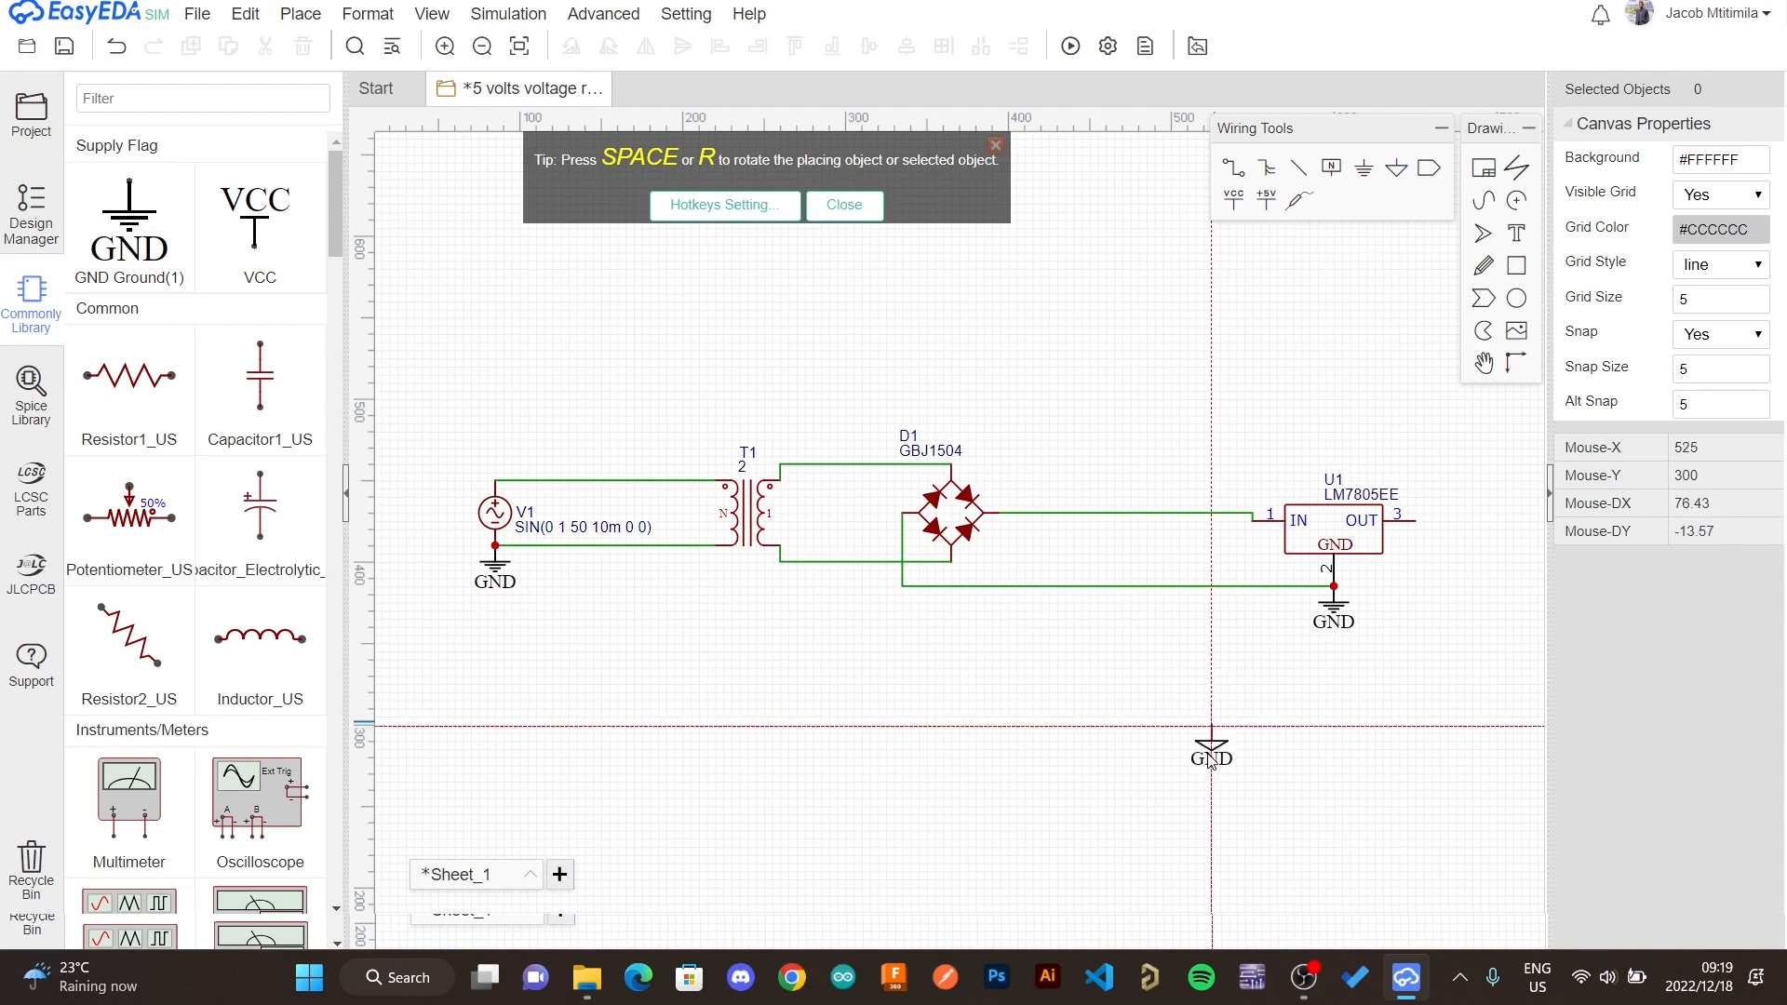
pyautogui.click(1293, 589)
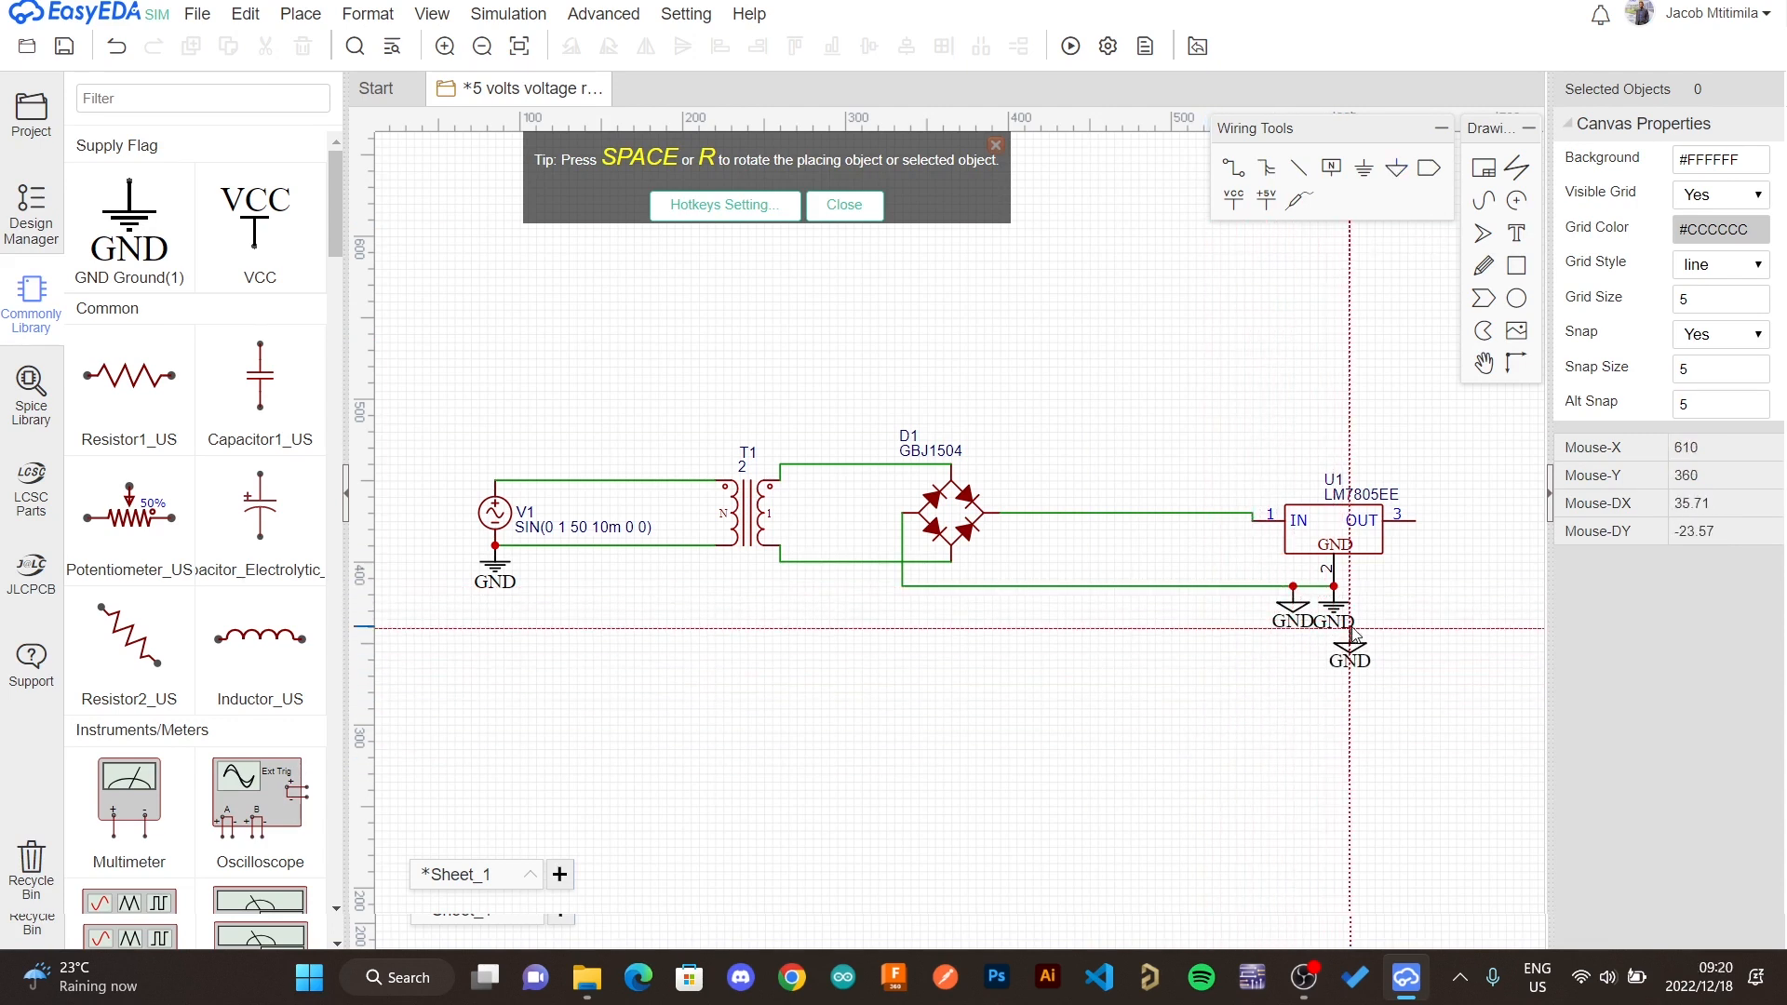
pyautogui.click(1349, 630)
pyautogui.press('Escape')
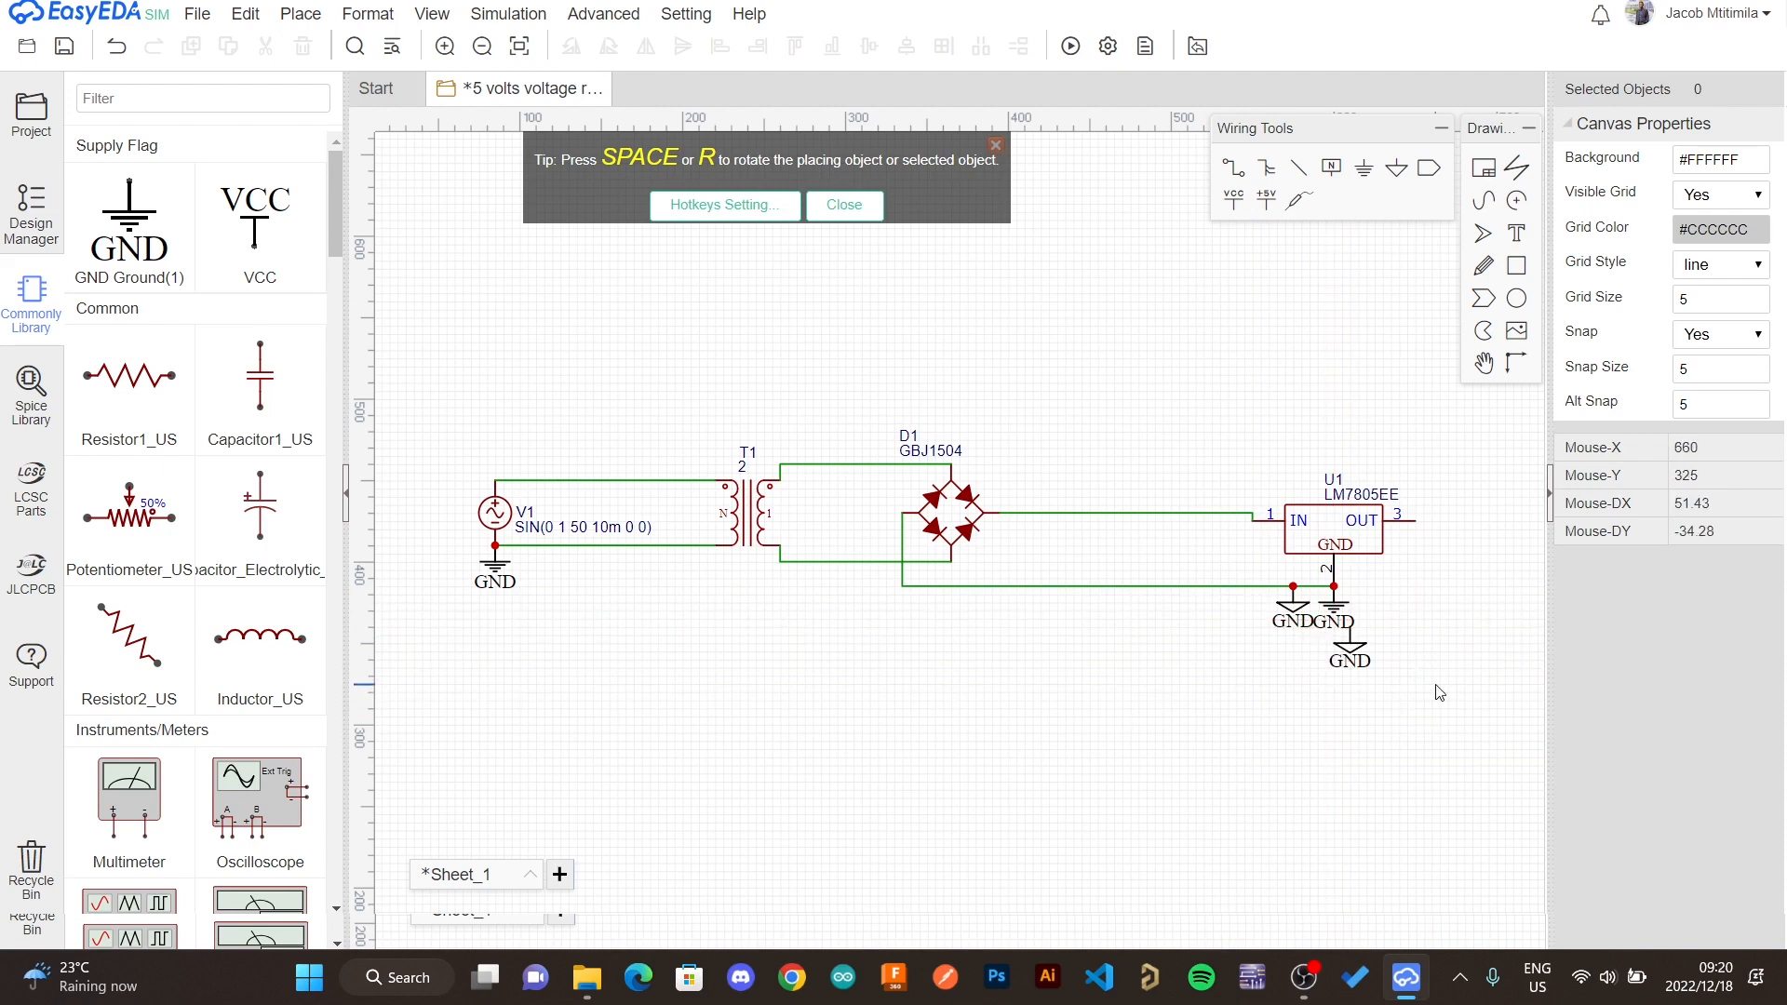
# - Delete the duplicate ground flags and move the remaining one onto the regulator's GND pin
pyautogui.click(1355, 649)
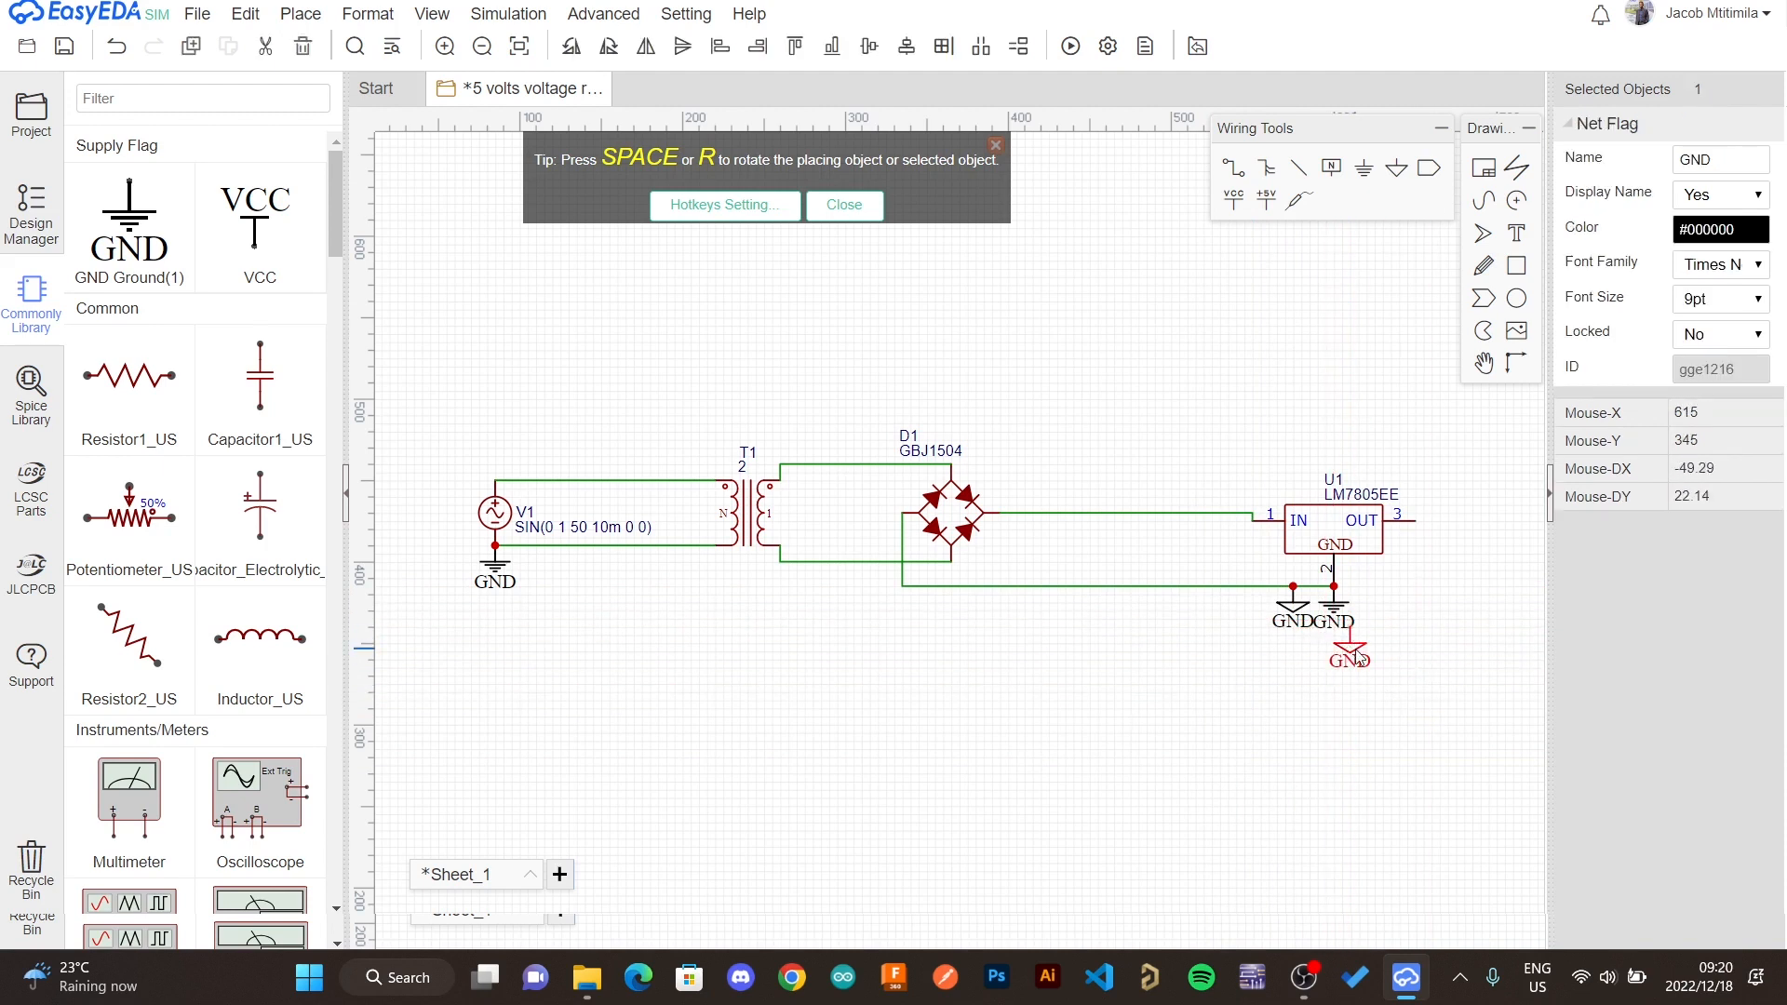
pyautogui.press('Delete')
pyautogui.click(1328, 606)
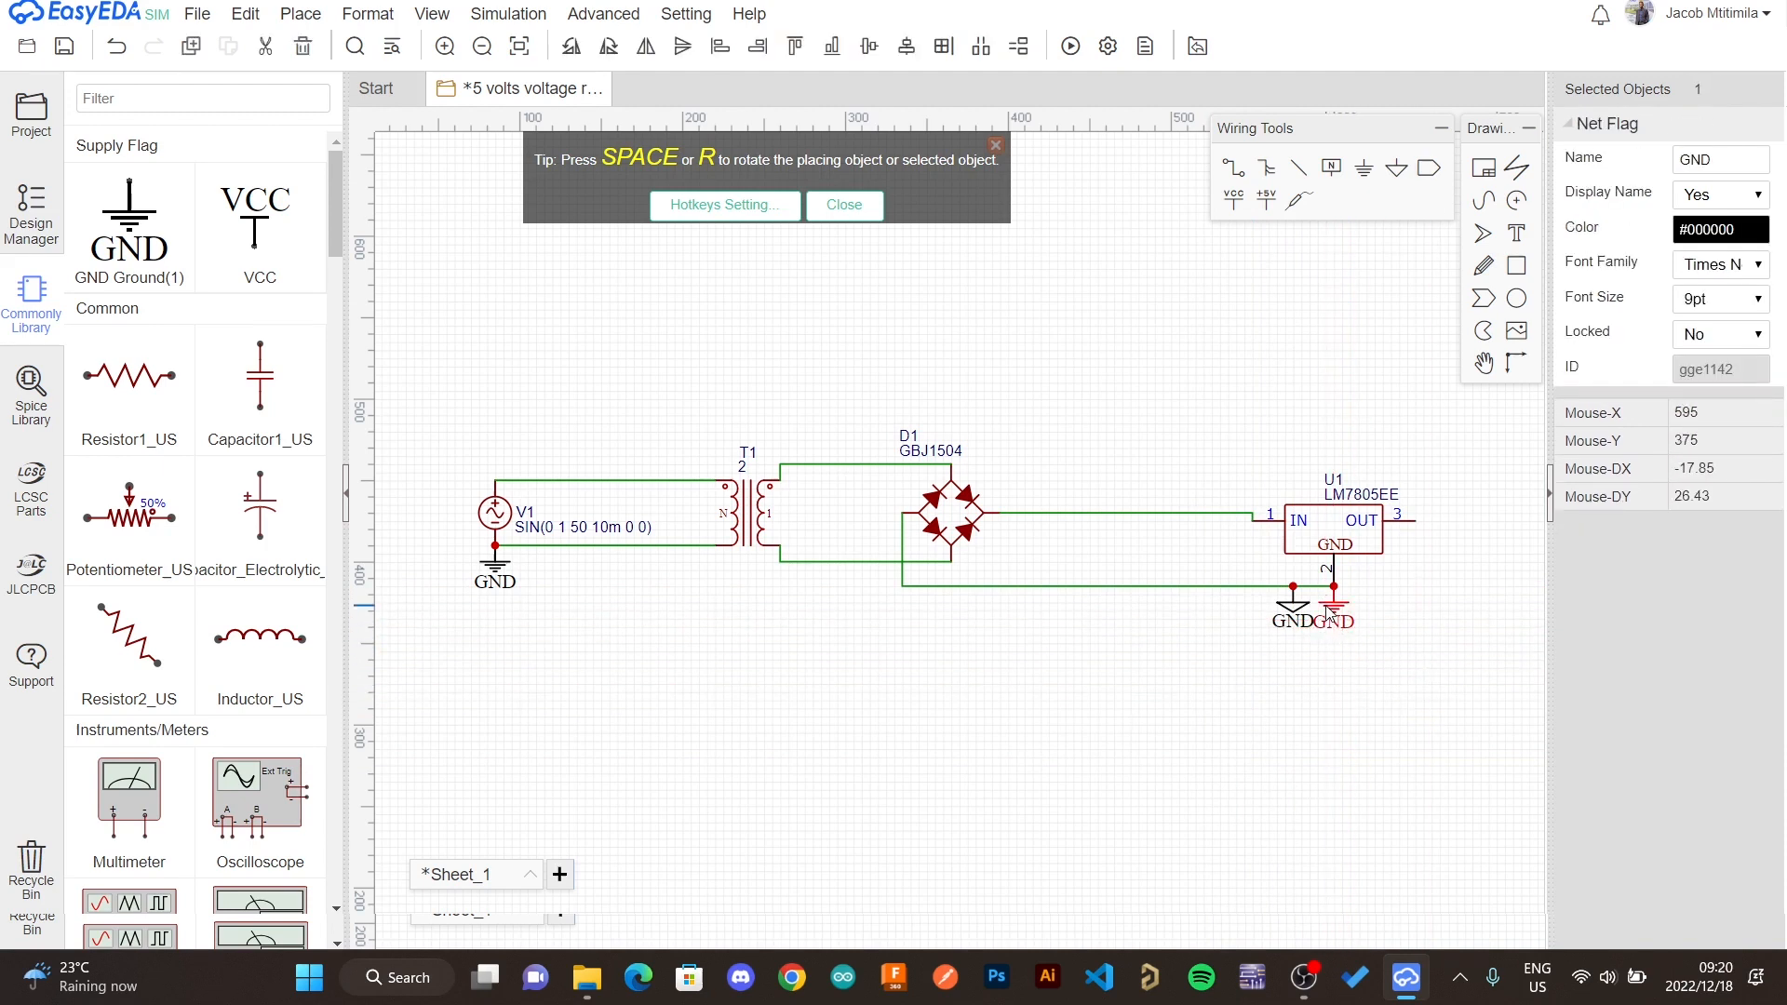
pyautogui.press('Delete')
pyautogui.click(1295, 607)
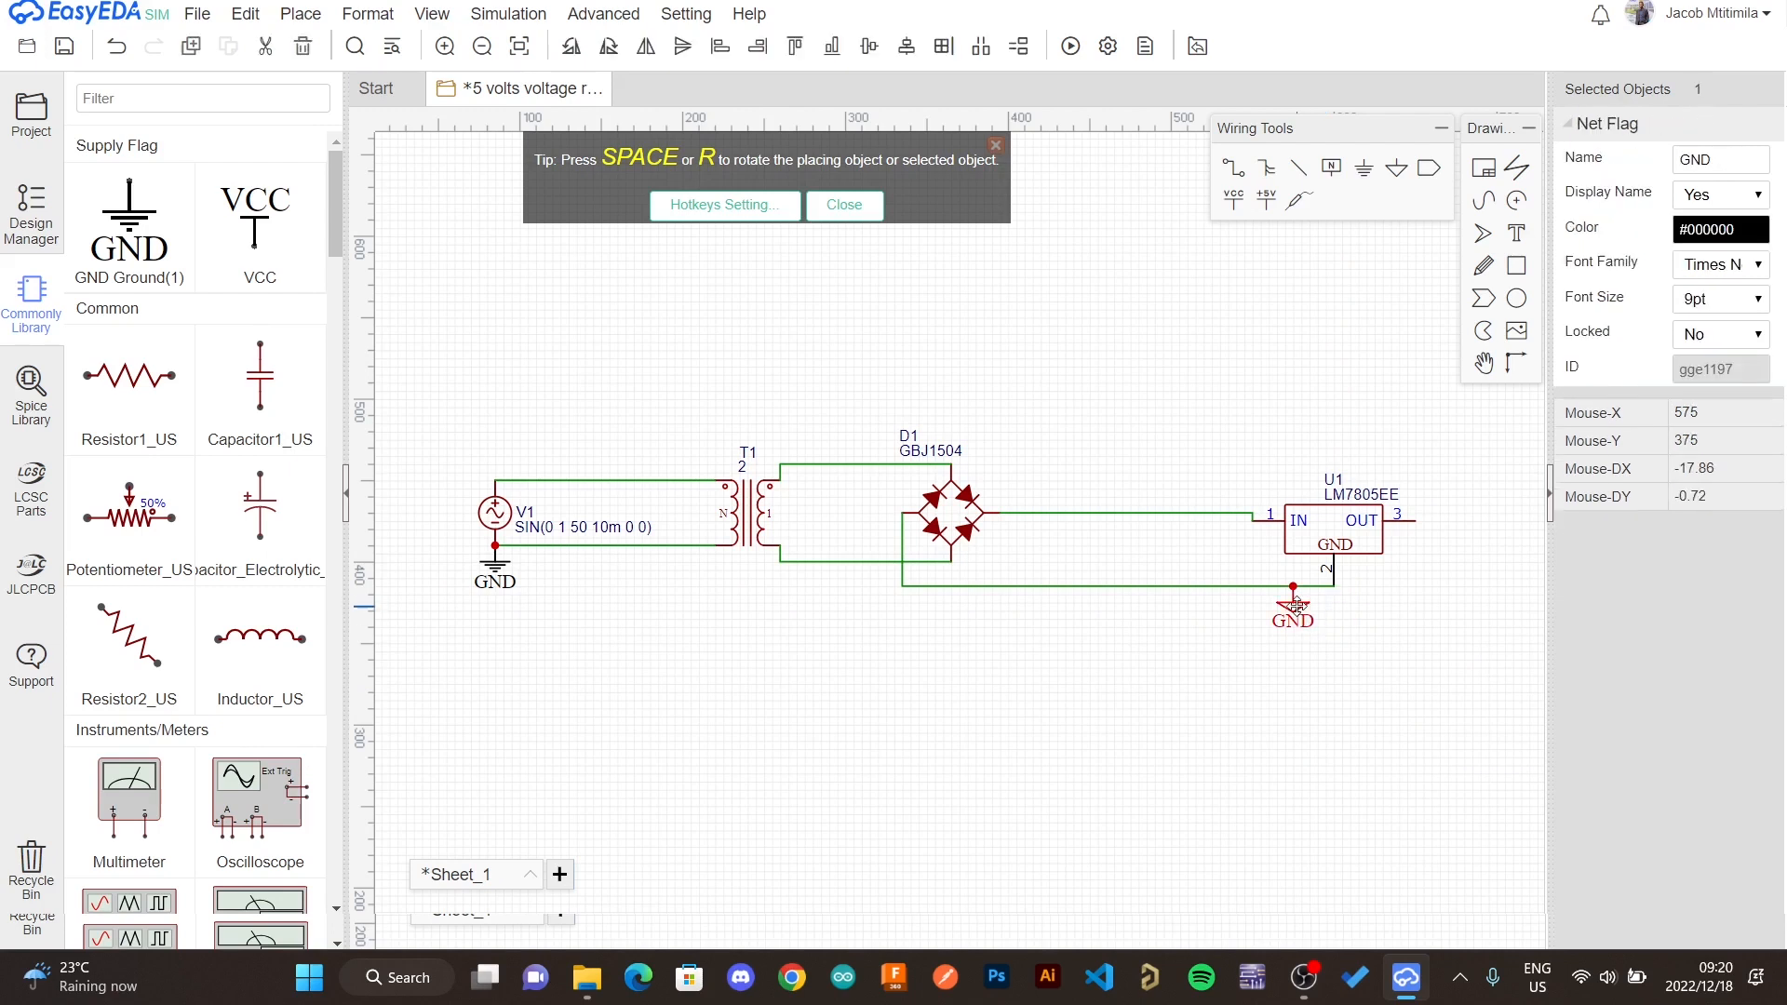
pyautogui.moveTo(1294, 607); pyautogui.dragTo(1334, 600)
# - Move the voltage source's ground flag slightly lower
pyautogui.click(1393, 661)
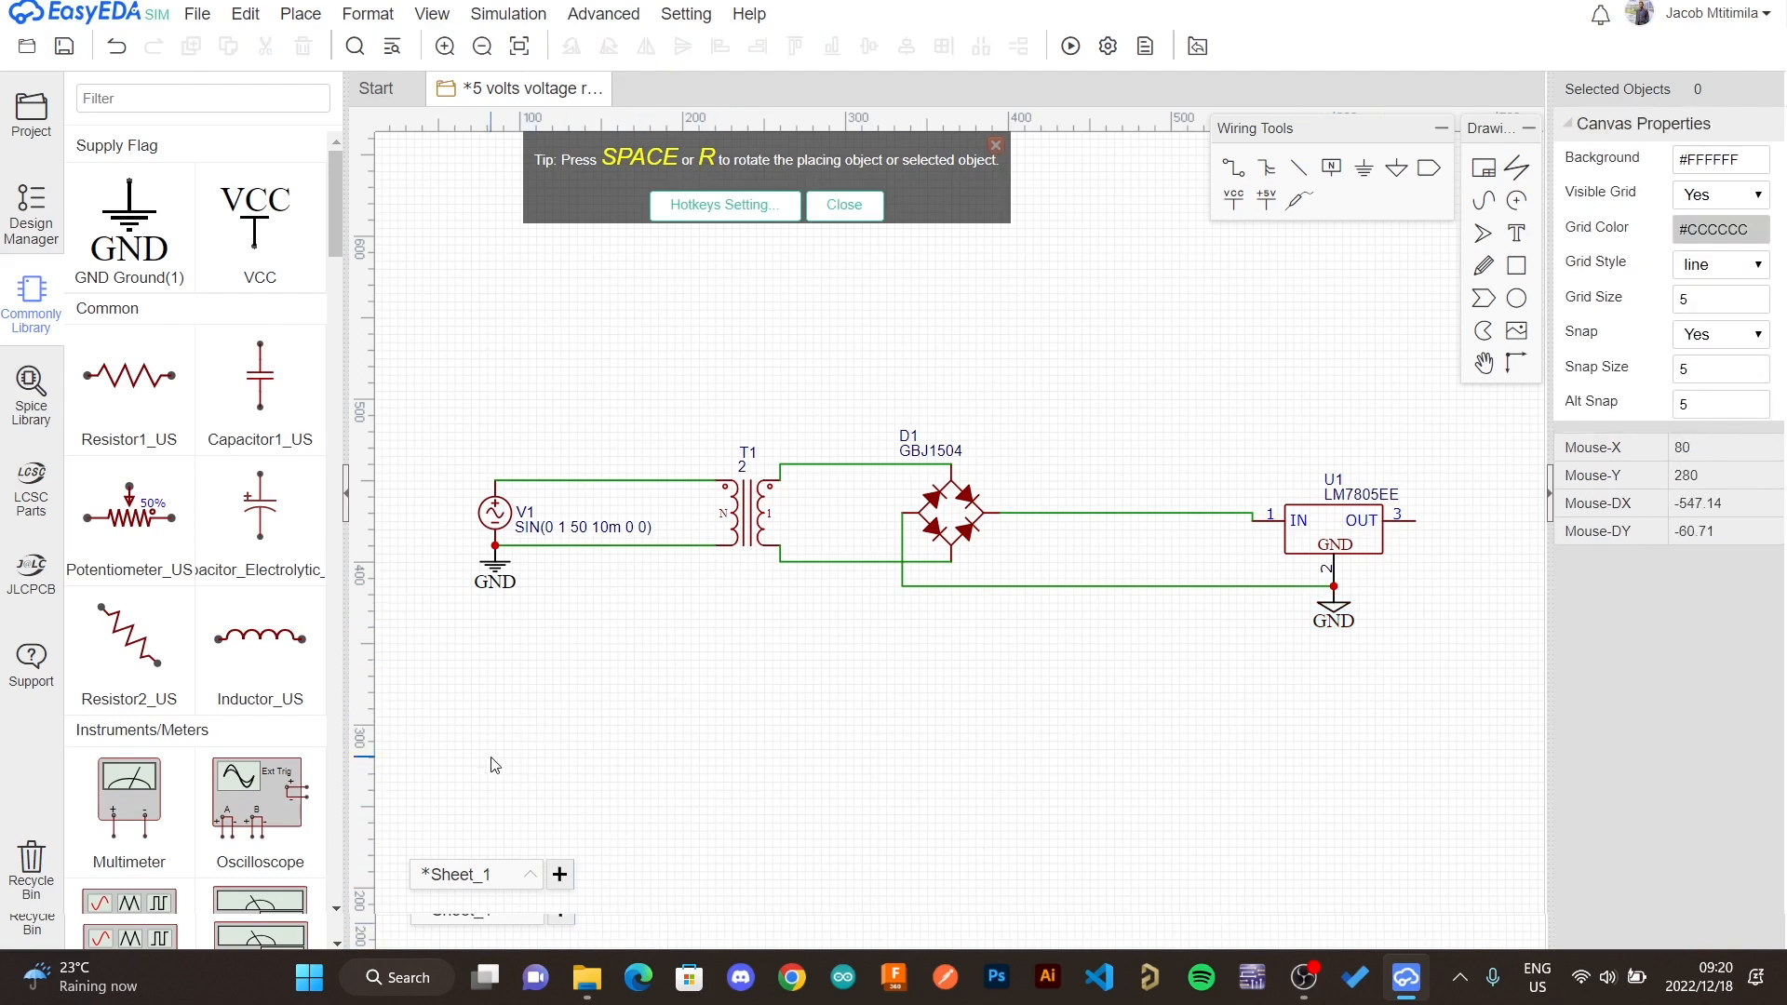
pyautogui.moveTo(496, 581); pyautogui.dragTo(495, 612)
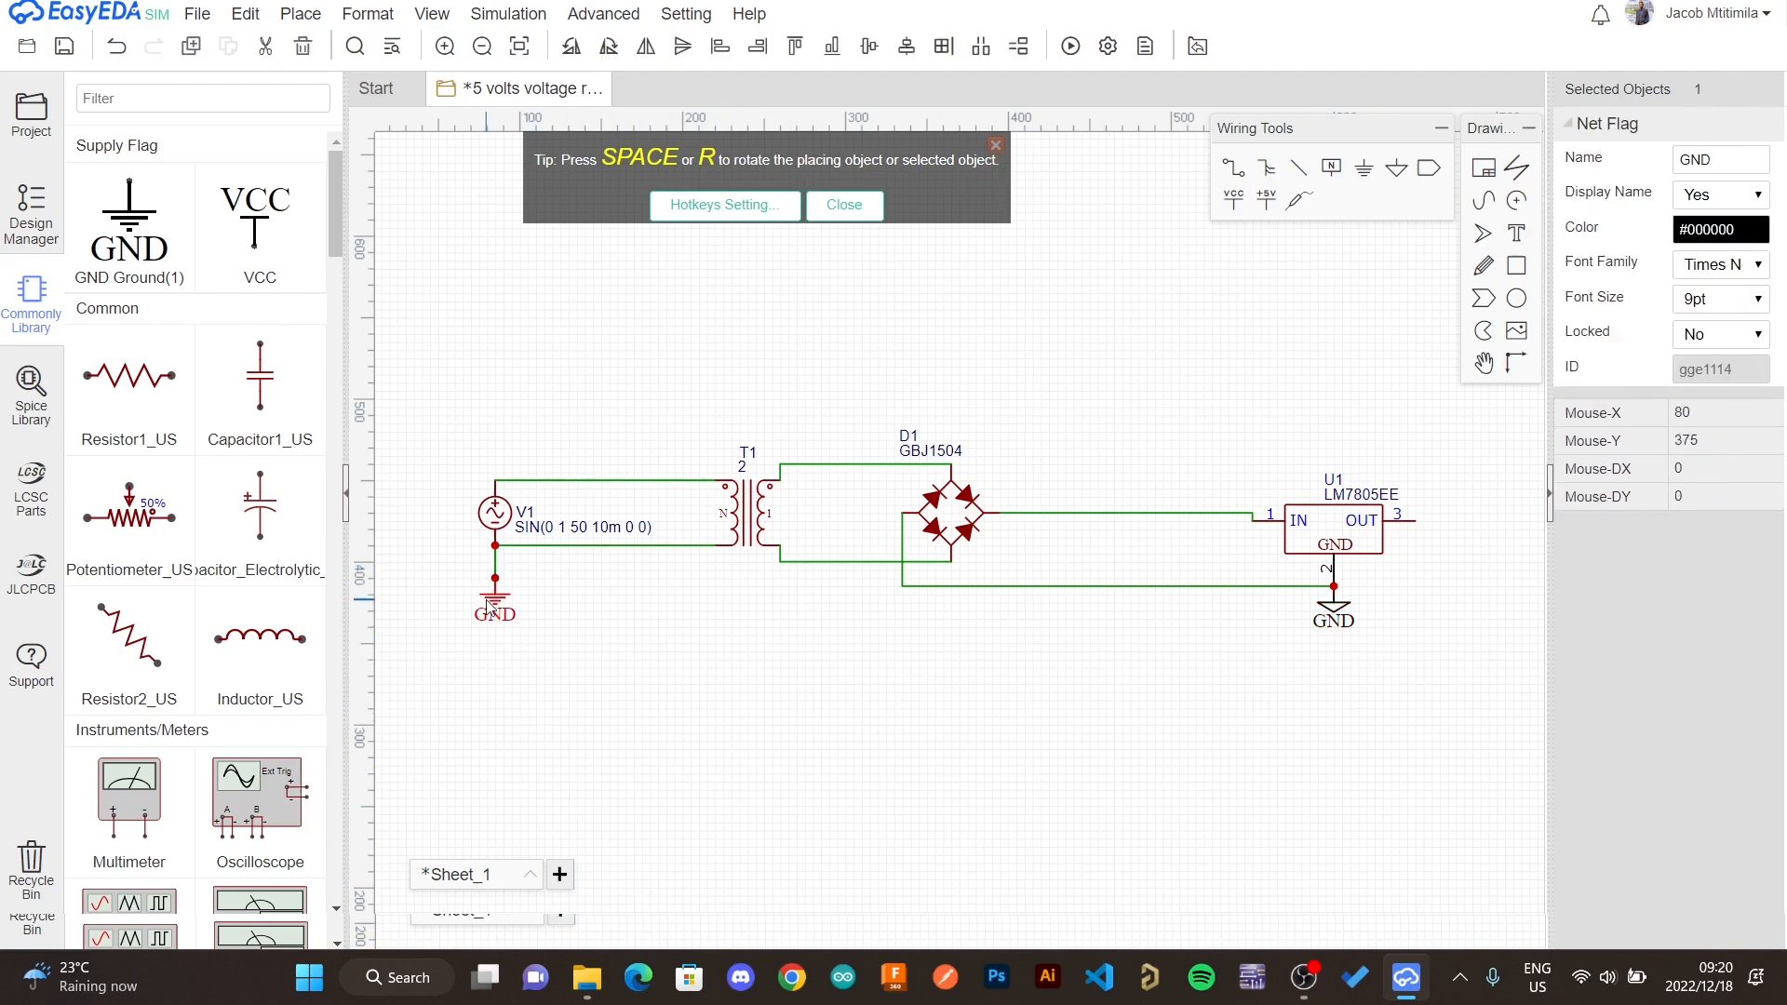
pyautogui.click(1064, 759)
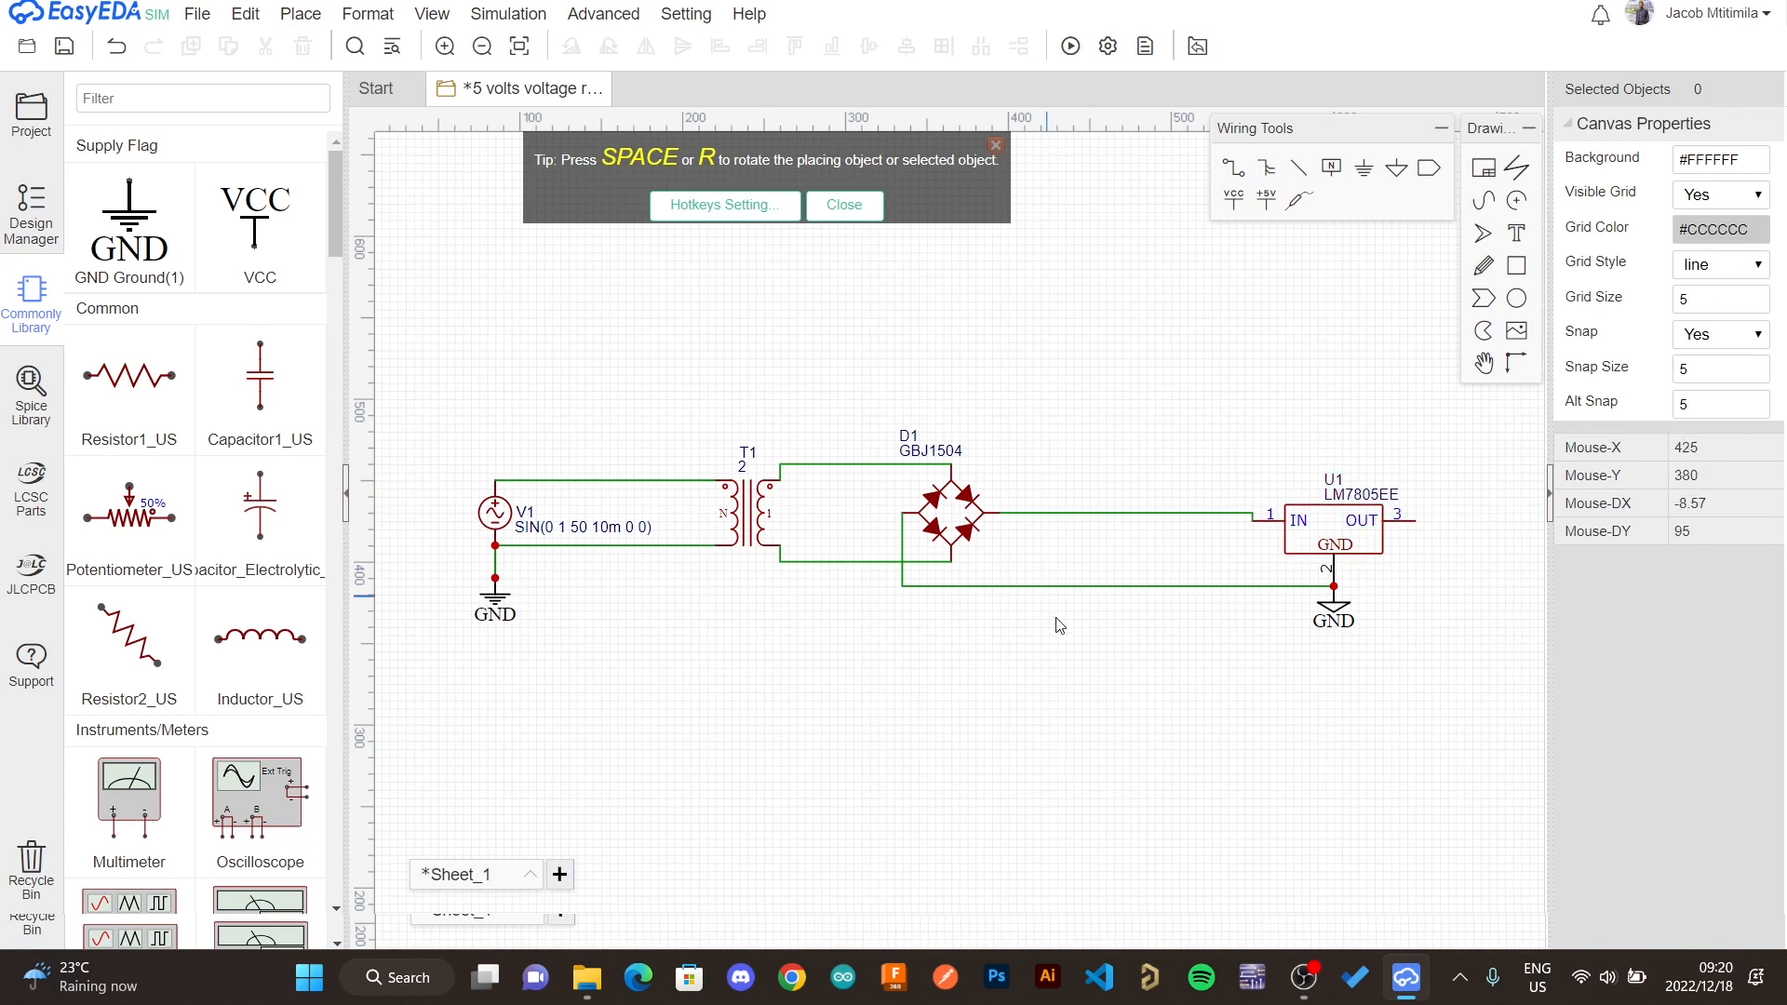
# - Place two electrolytic capacitors: one across the rectifier output before the regulator, one across the regulator output
pyautogui.click(280, 519)
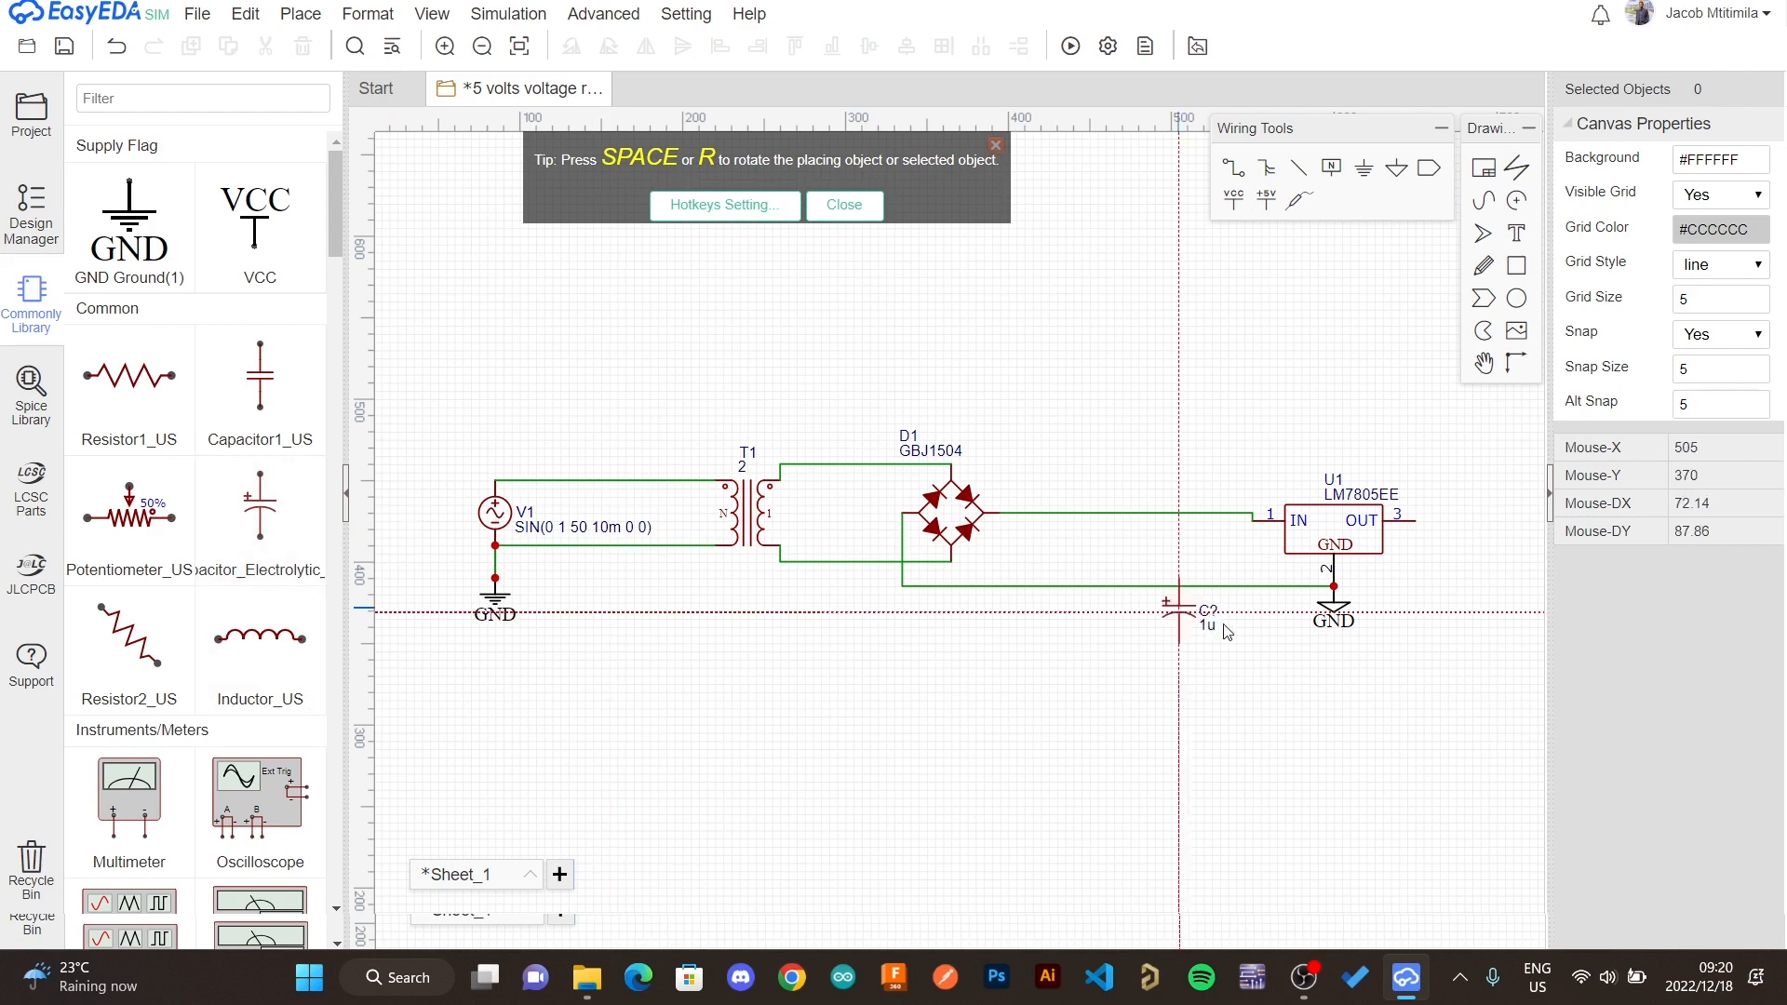
pyautogui.click(1150, 551)
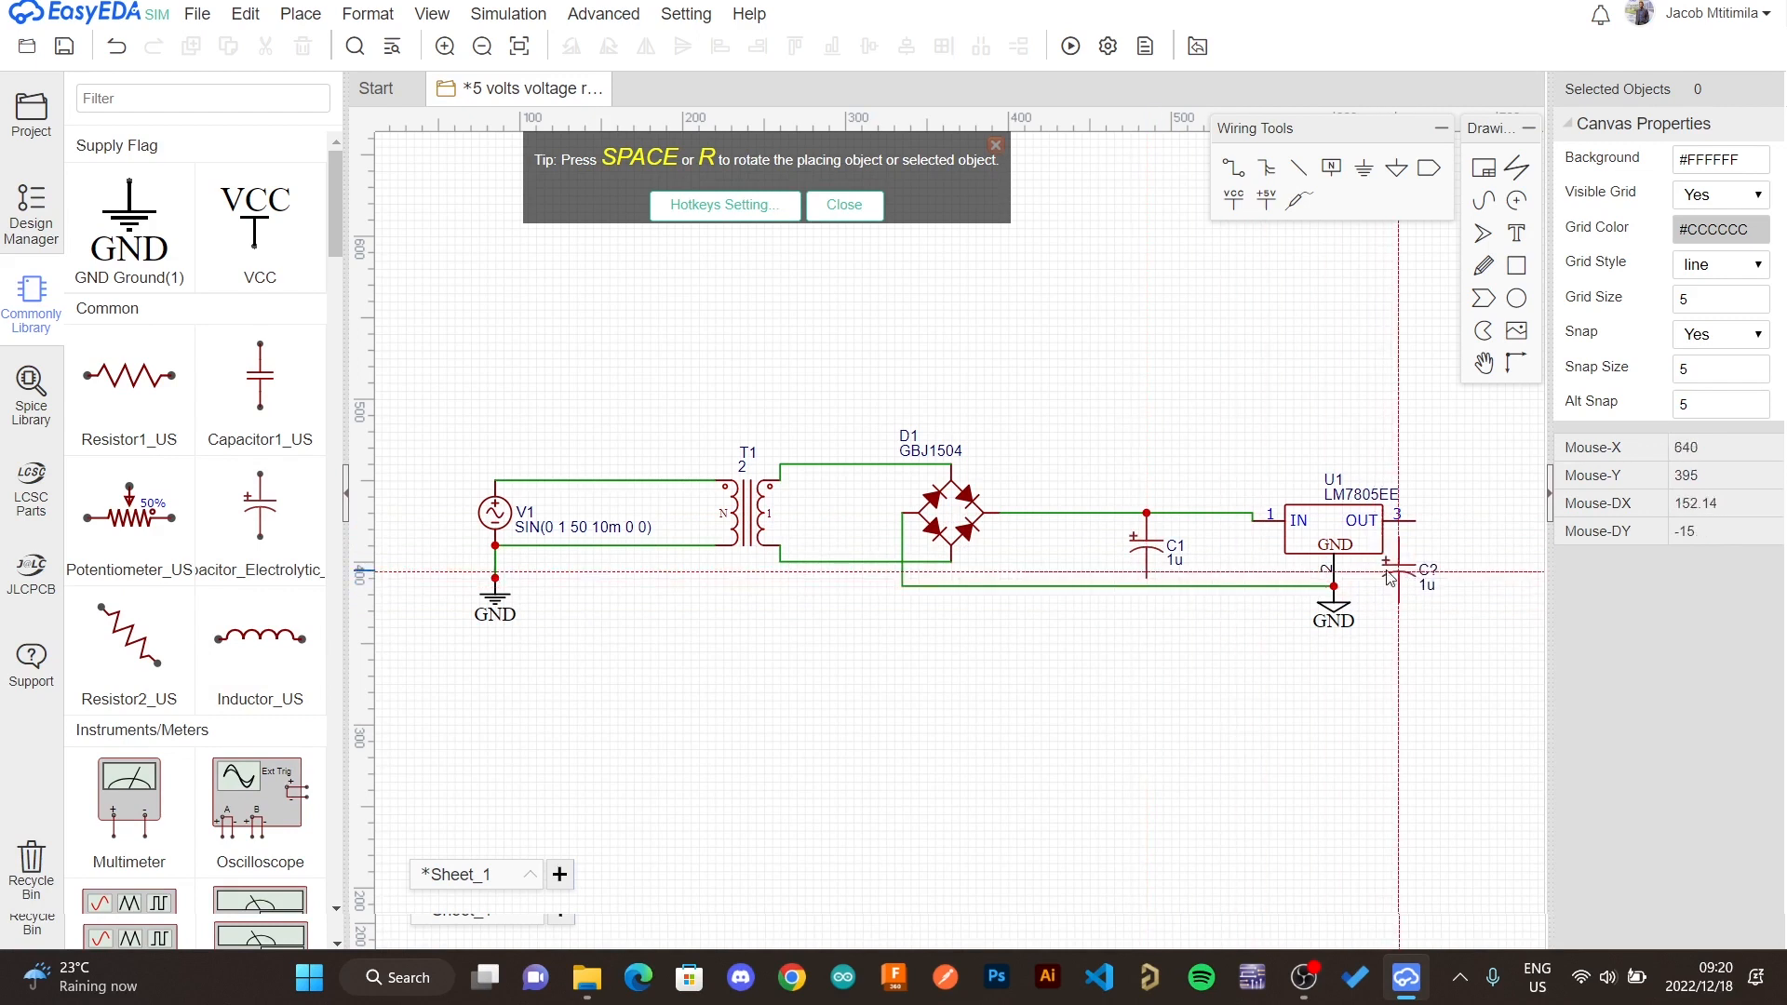
pyautogui.click(1486, 569)
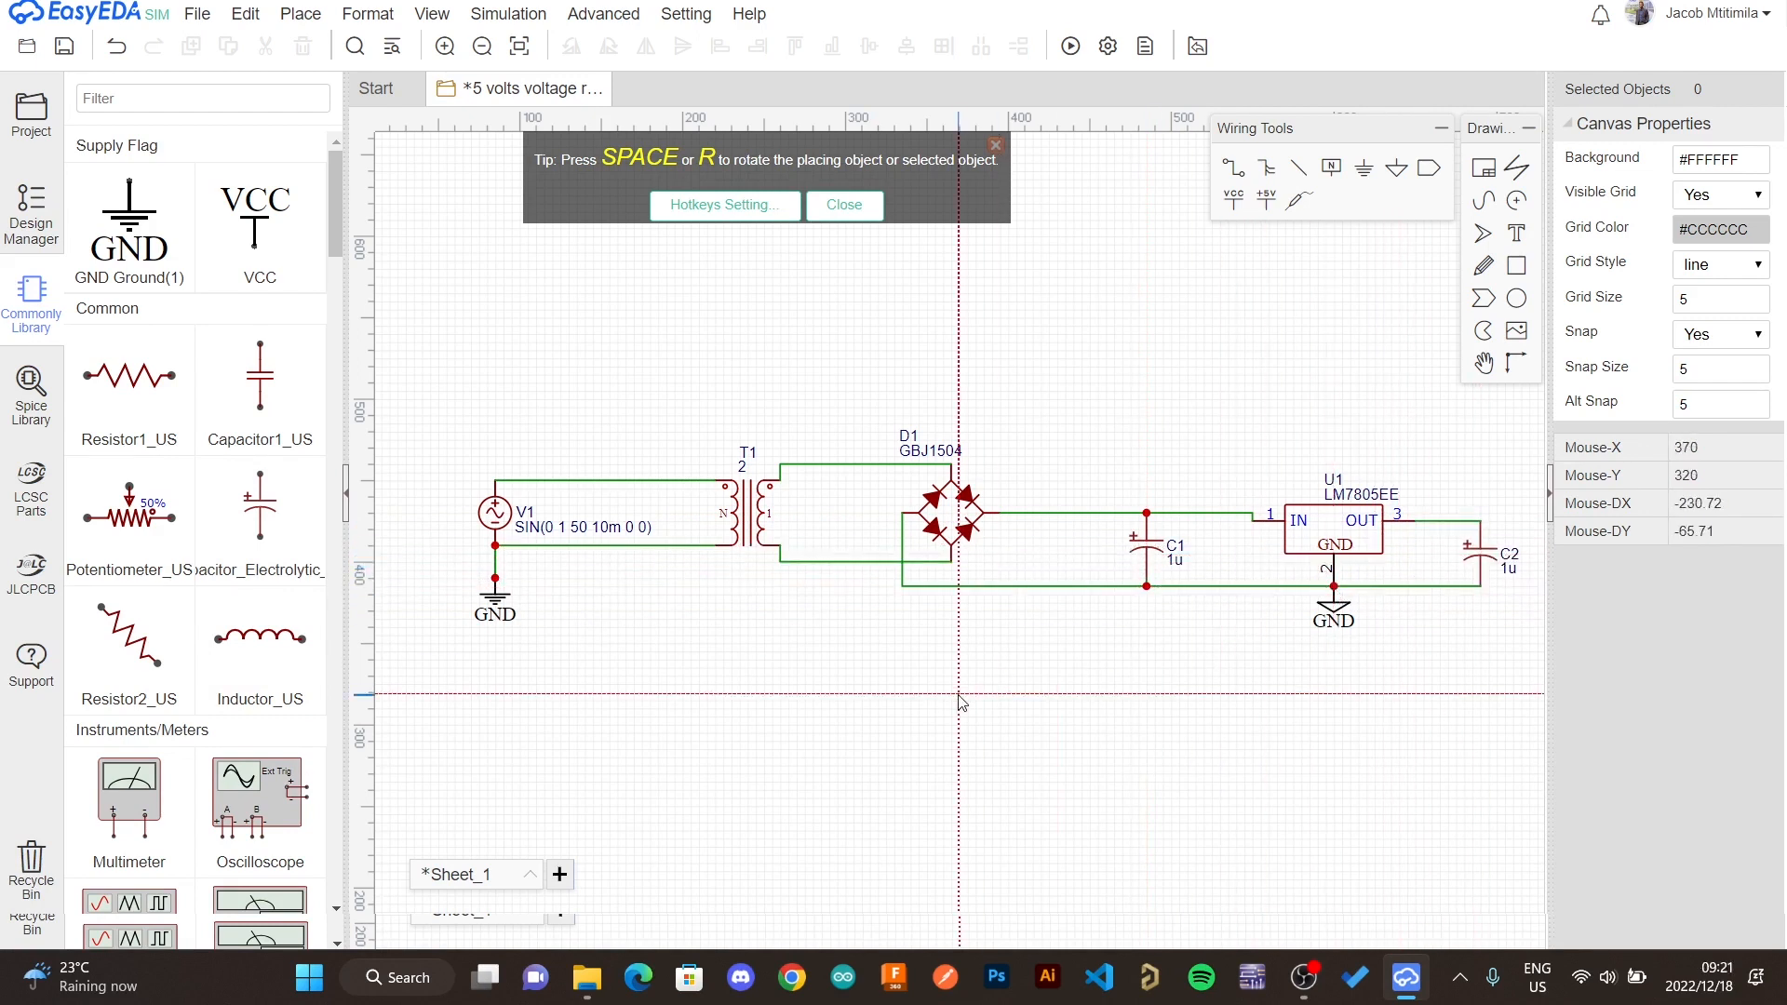
# - Place a multimeter above the output capacitor beside the regulator's output
pyautogui.click(129, 791)
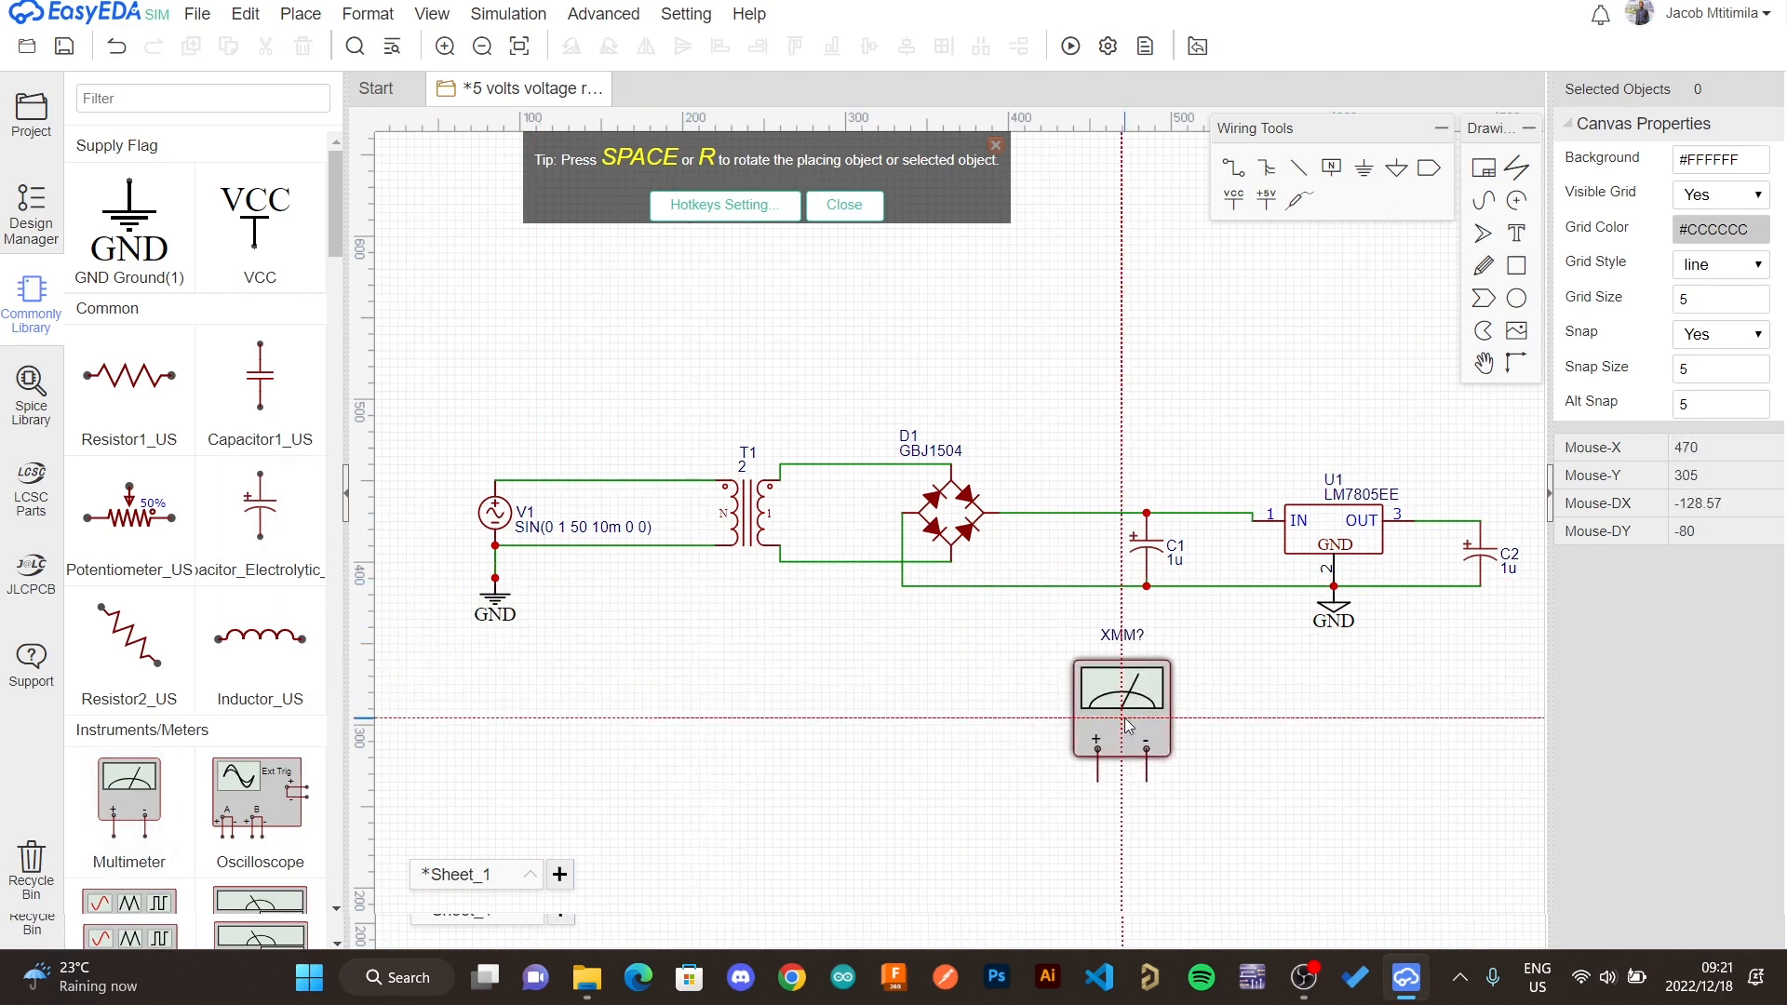
pyautogui.press('Right')
pyautogui.press('Right')
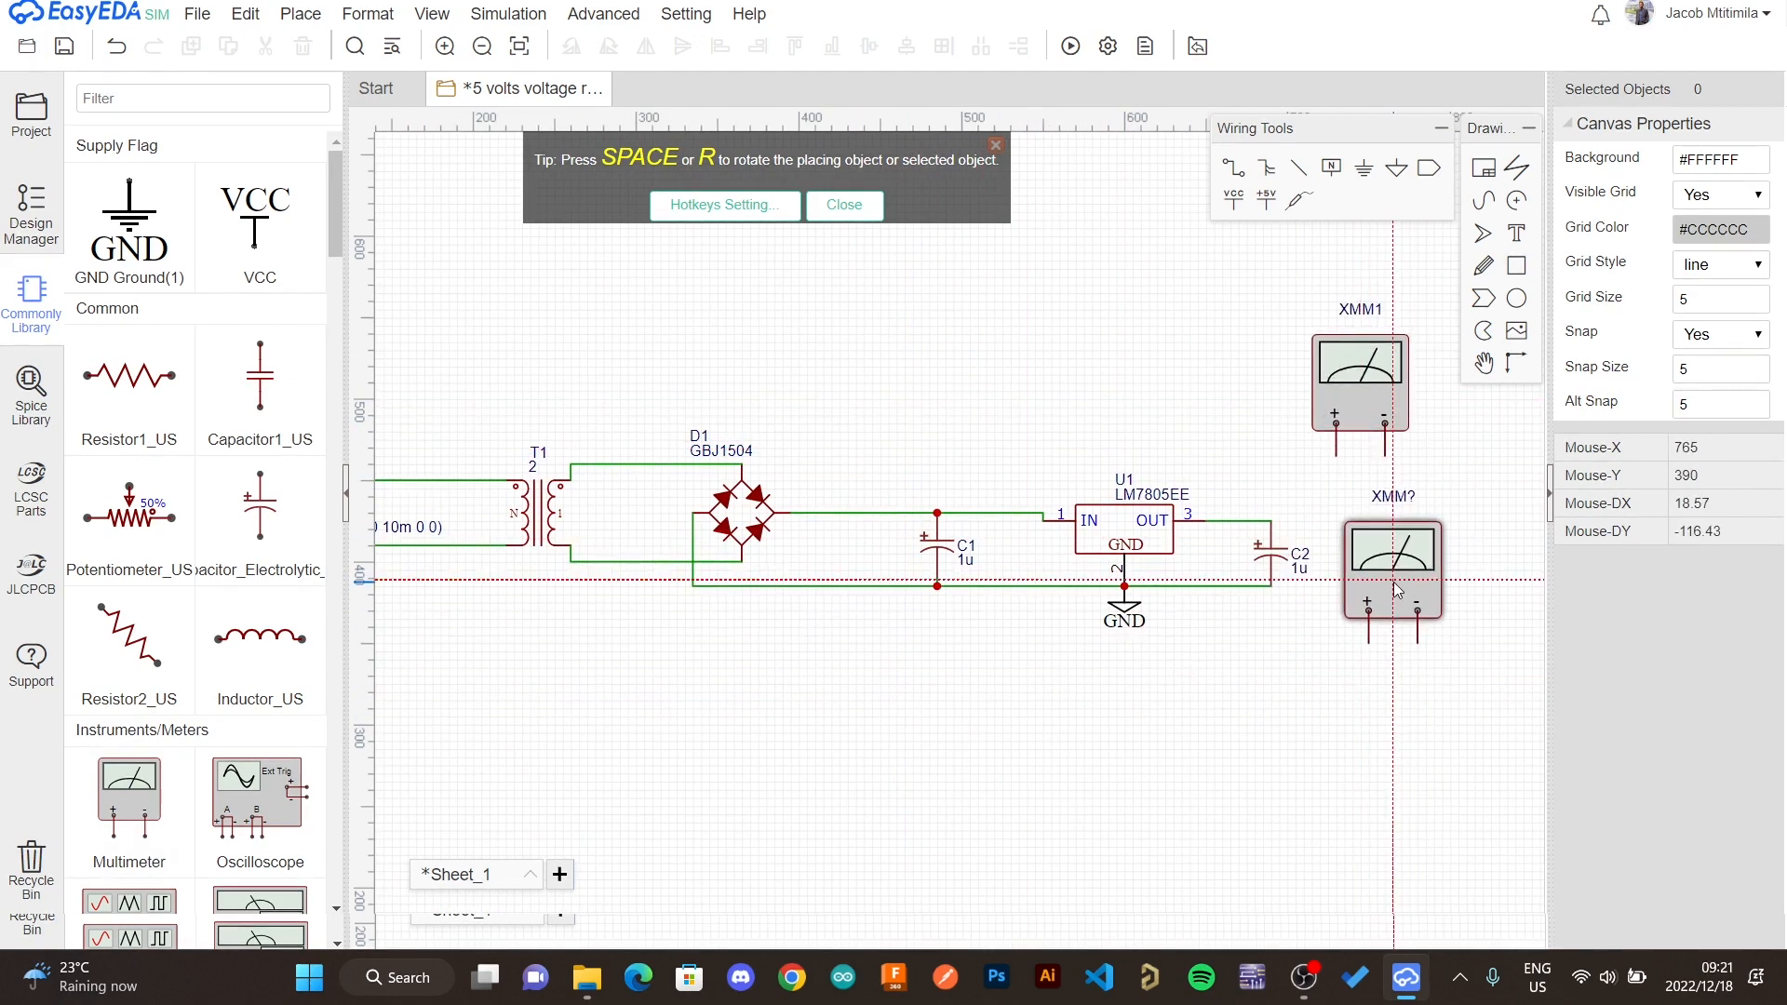
pyautogui.rightClick(1396, 586)
# - Wire the multimeter's positive terminal to the regulator output node and its negative terminal to the ground rail
pyautogui.click(1337, 456)
pyautogui.click(1272, 521)
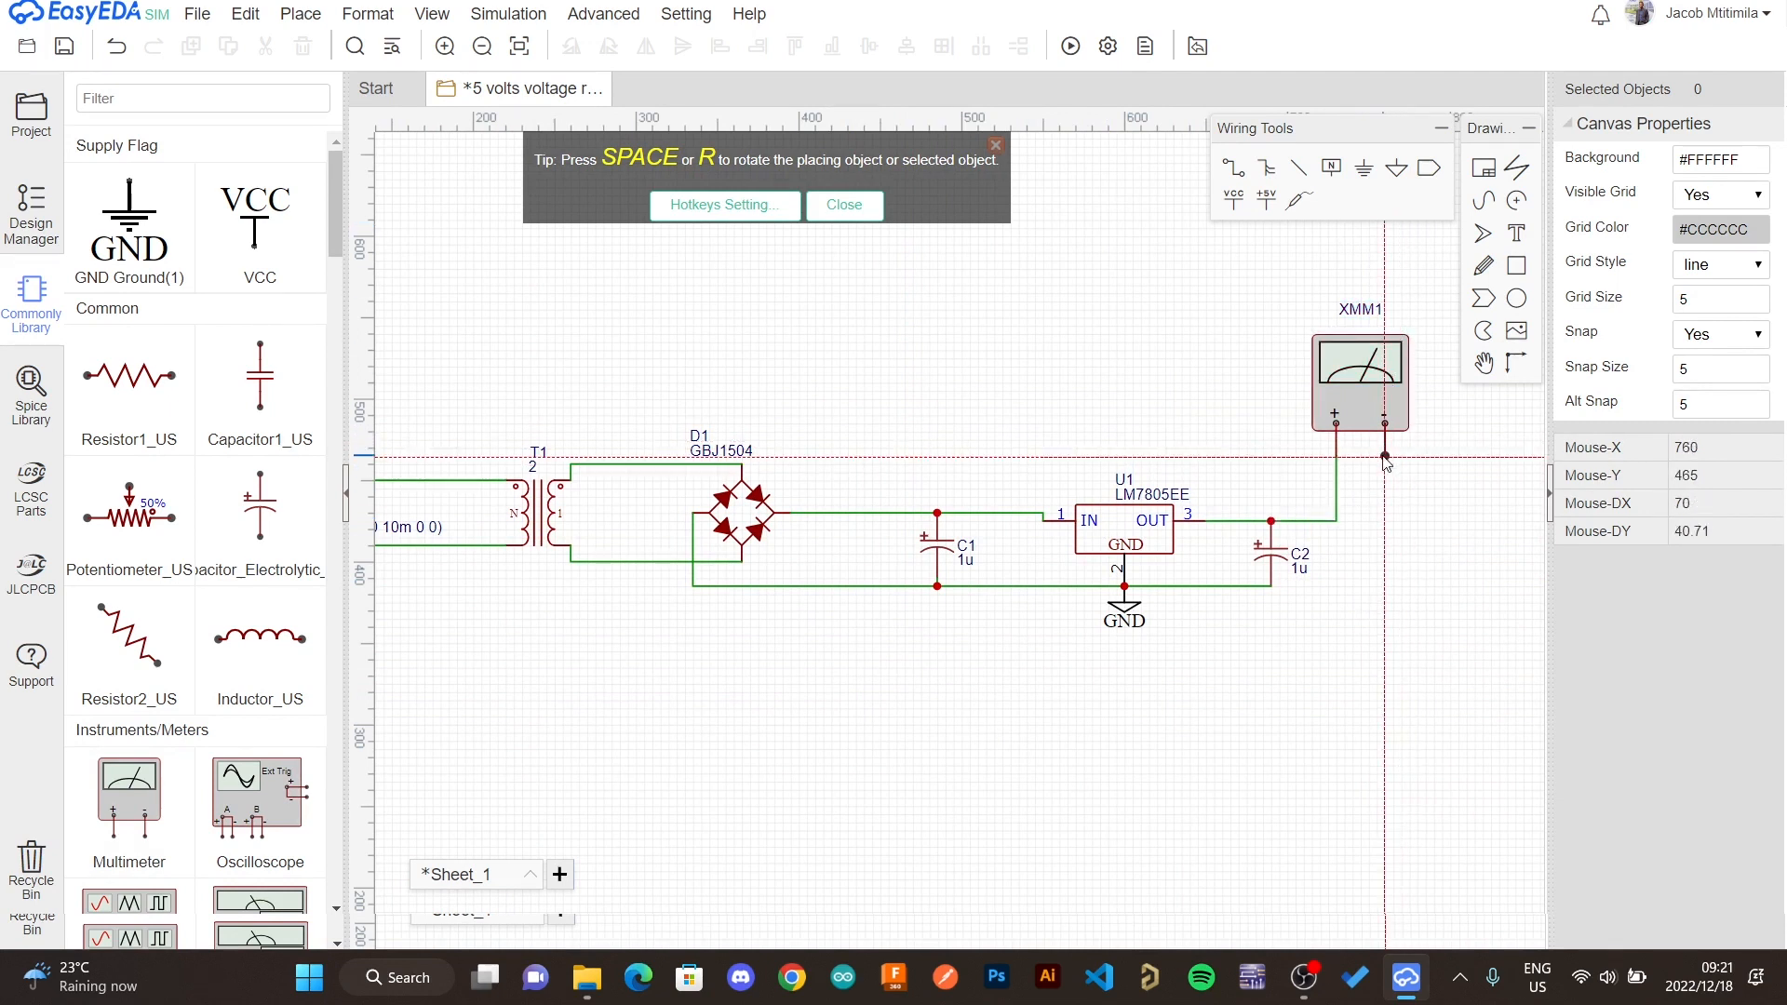
pyautogui.click(1385, 456)
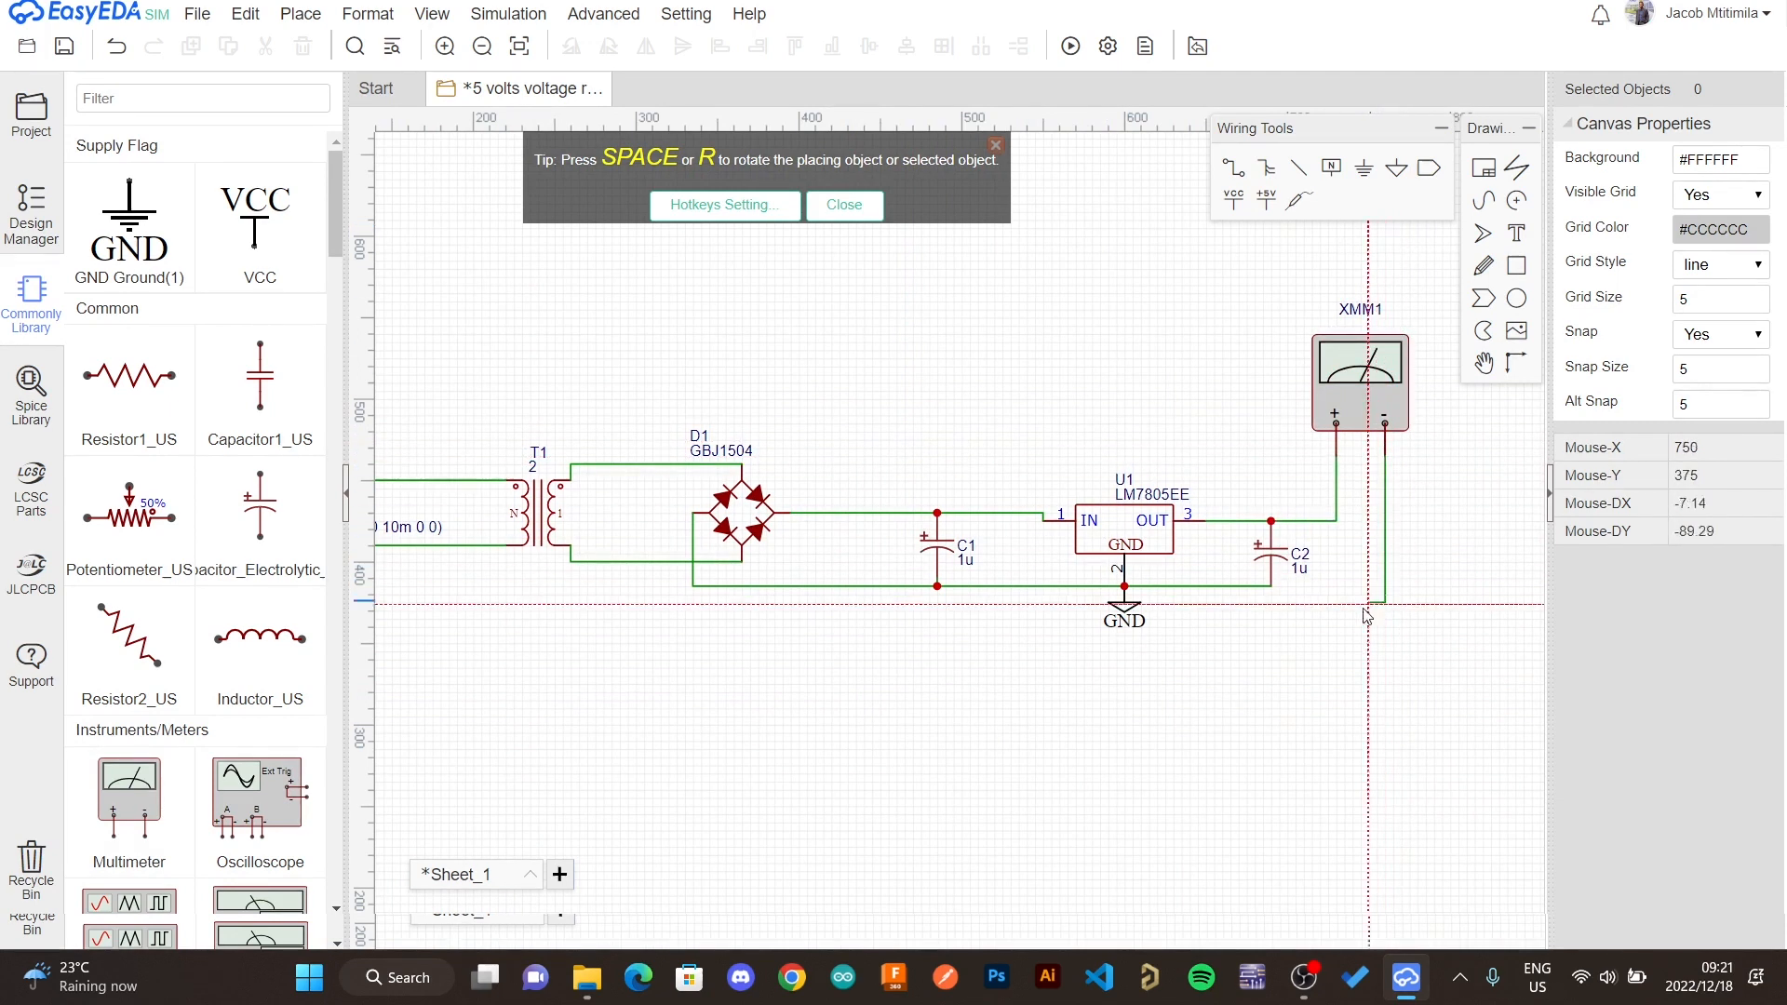
pyautogui.click(1272, 586)
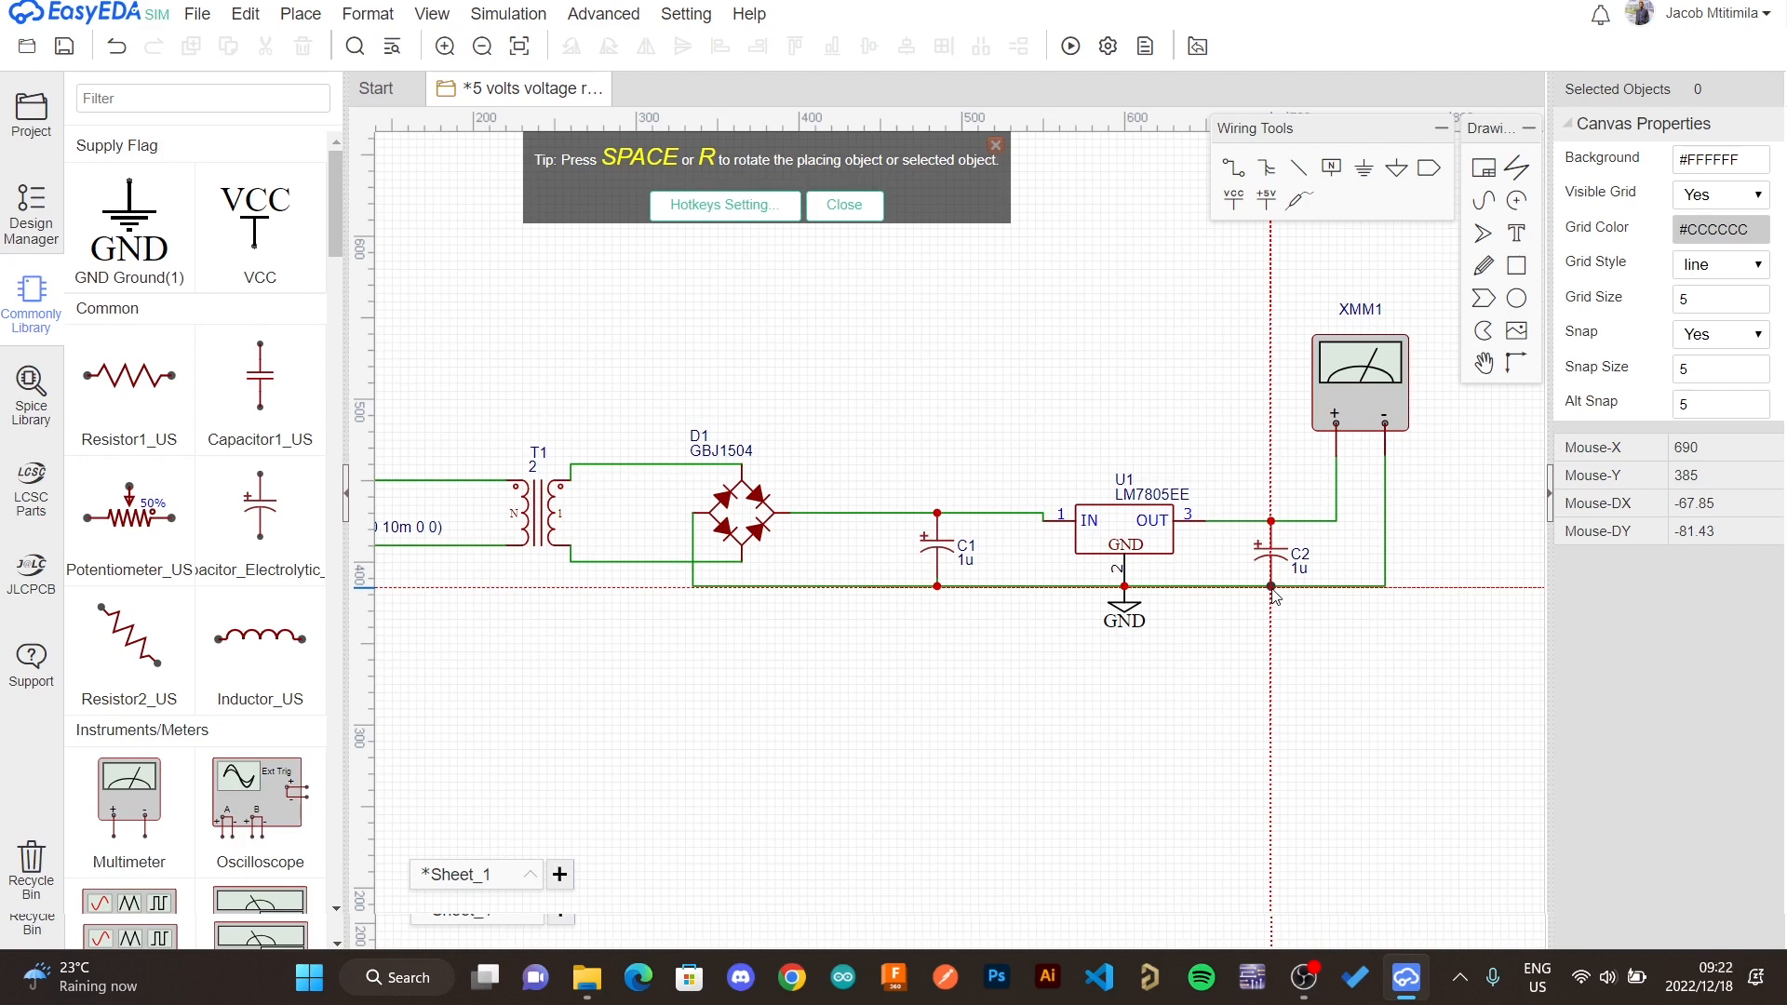
pyautogui.rightClick(1281, 704)
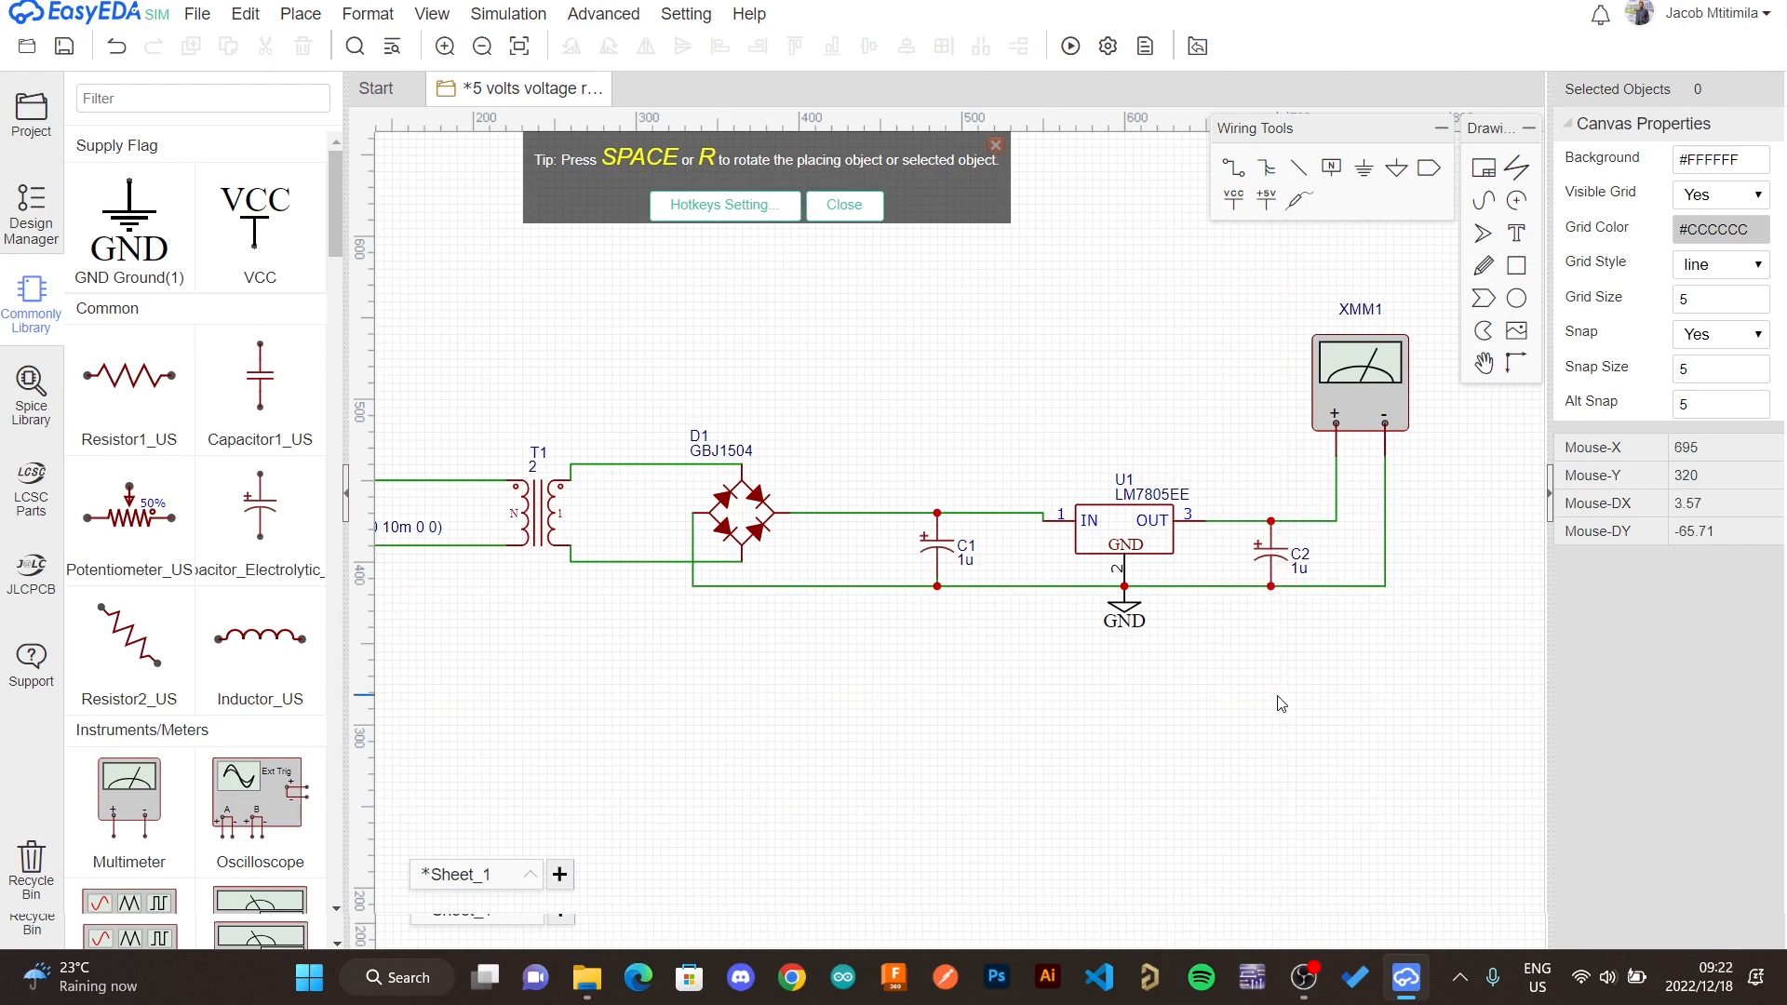
# - Set the sine voltage source's amplitude to 230
pyautogui.hscroll(-4, 1034, 712)
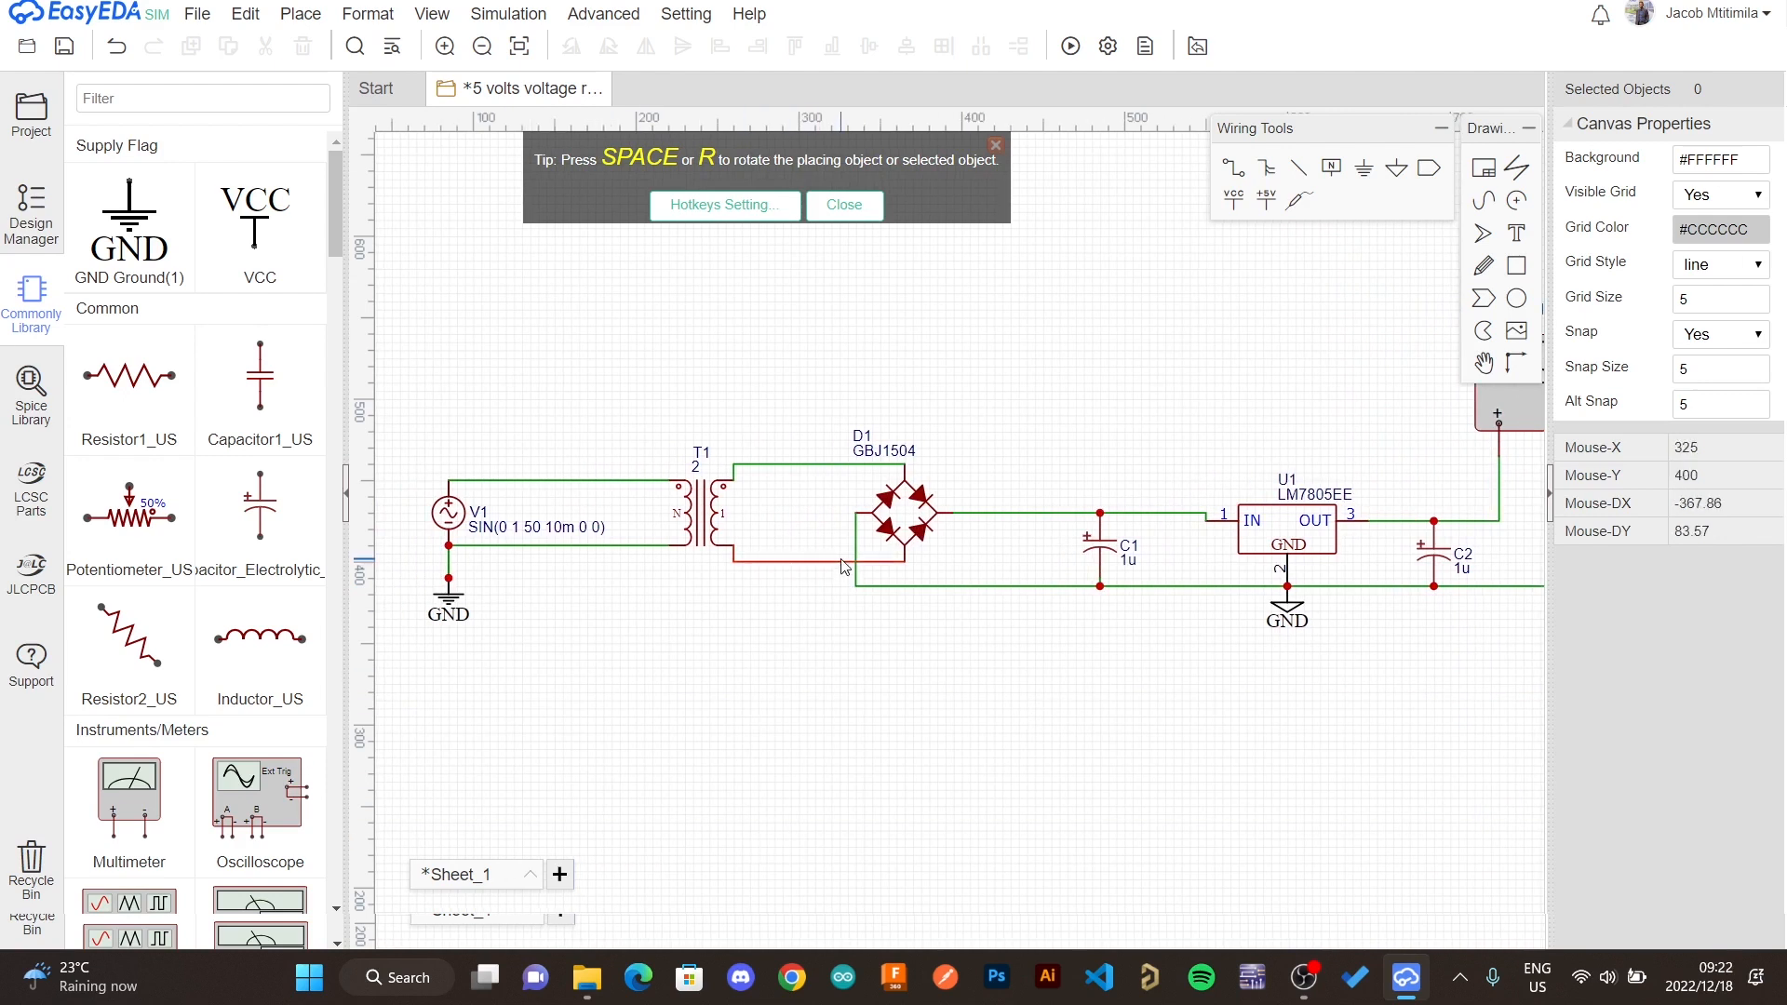
pyautogui.click(450, 514)
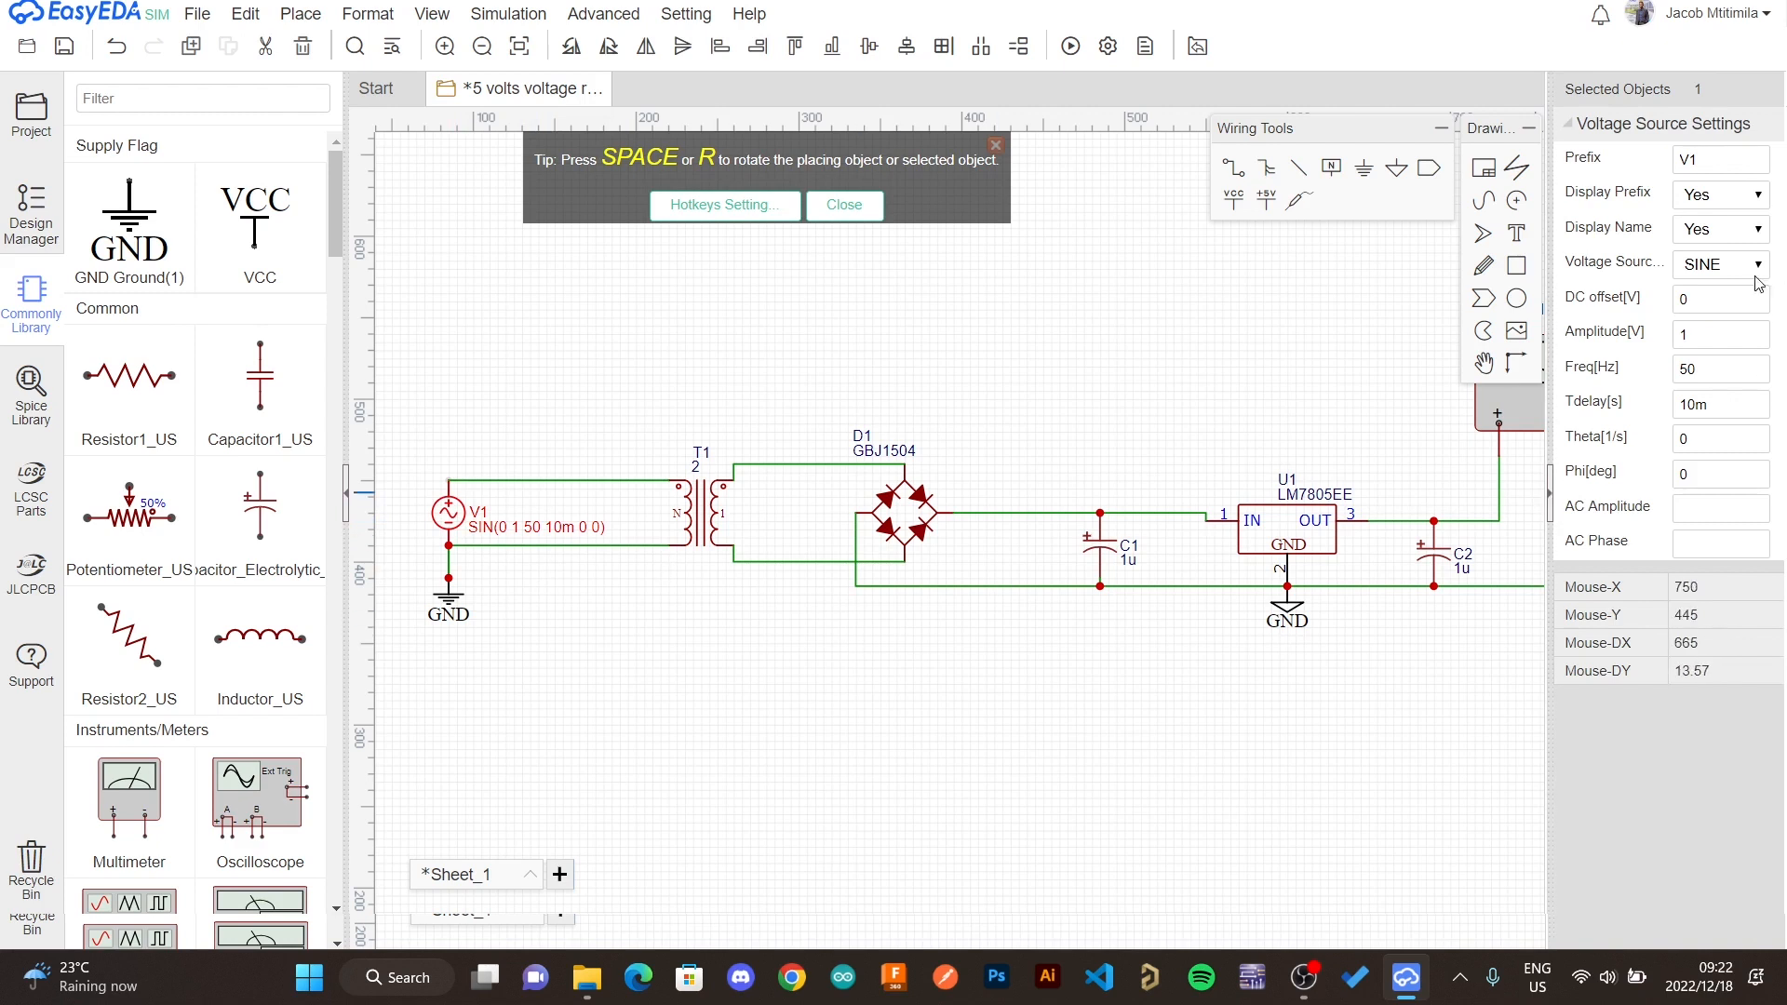
pyautogui.click(1704, 338)
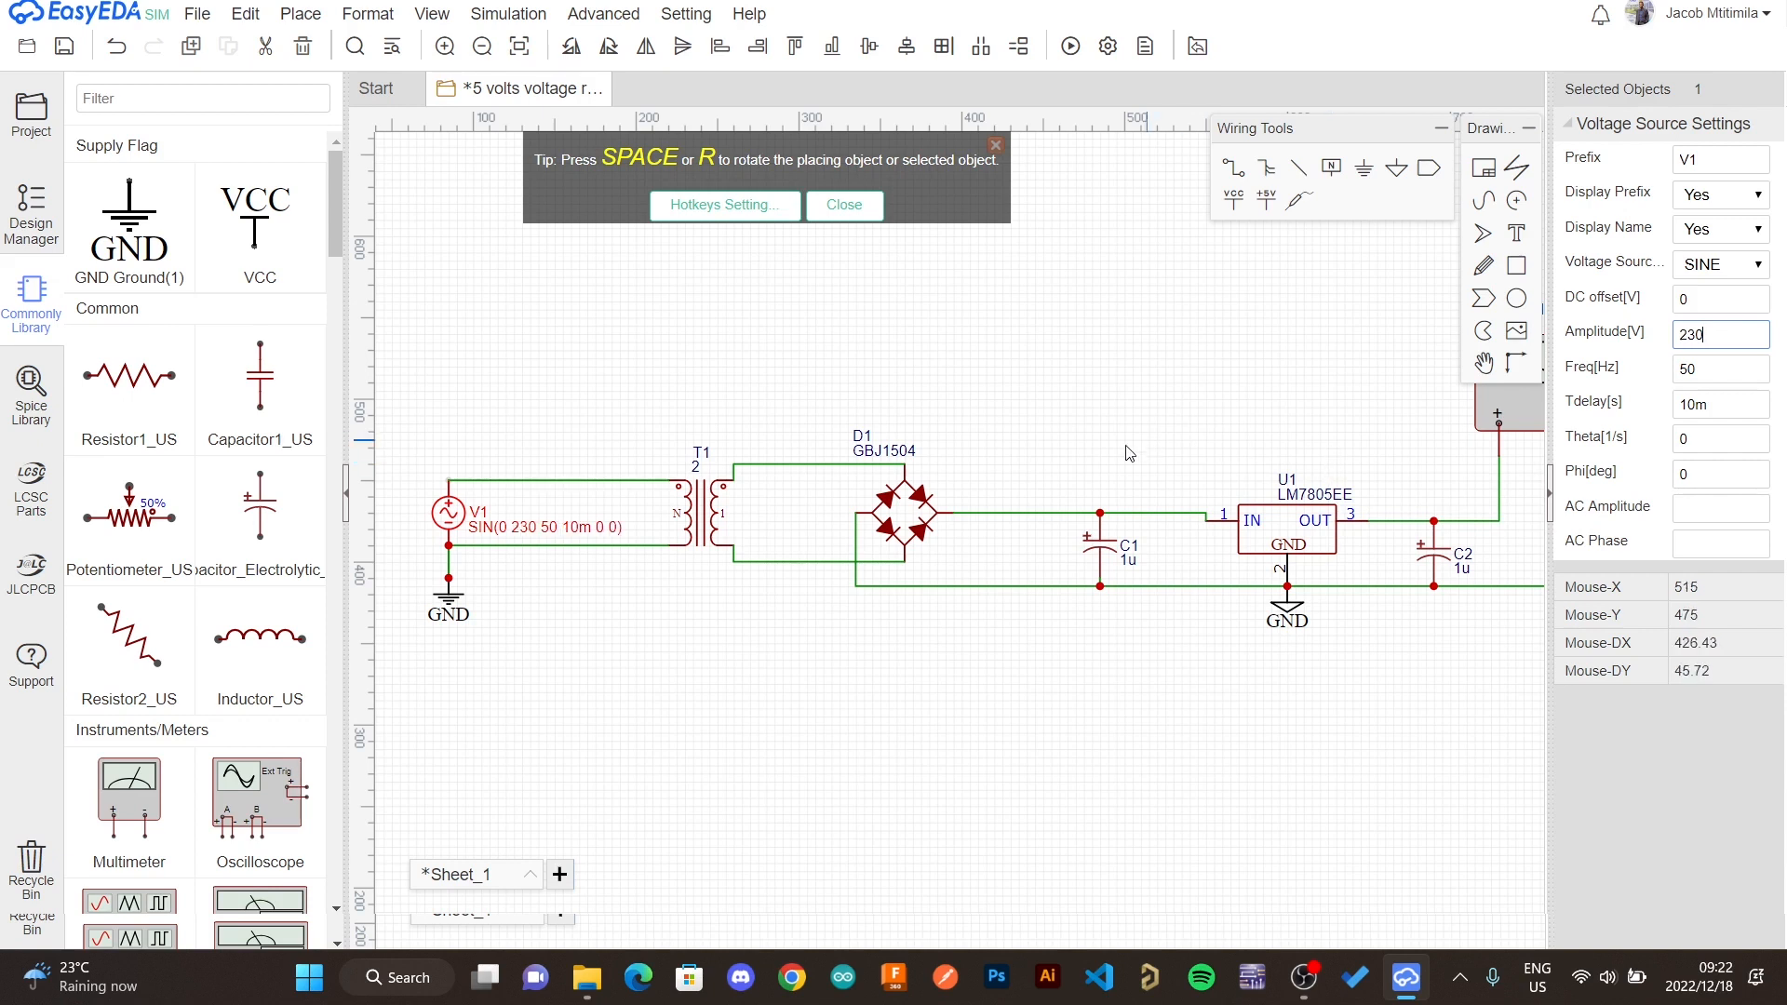
pyautogui.click(714, 511)
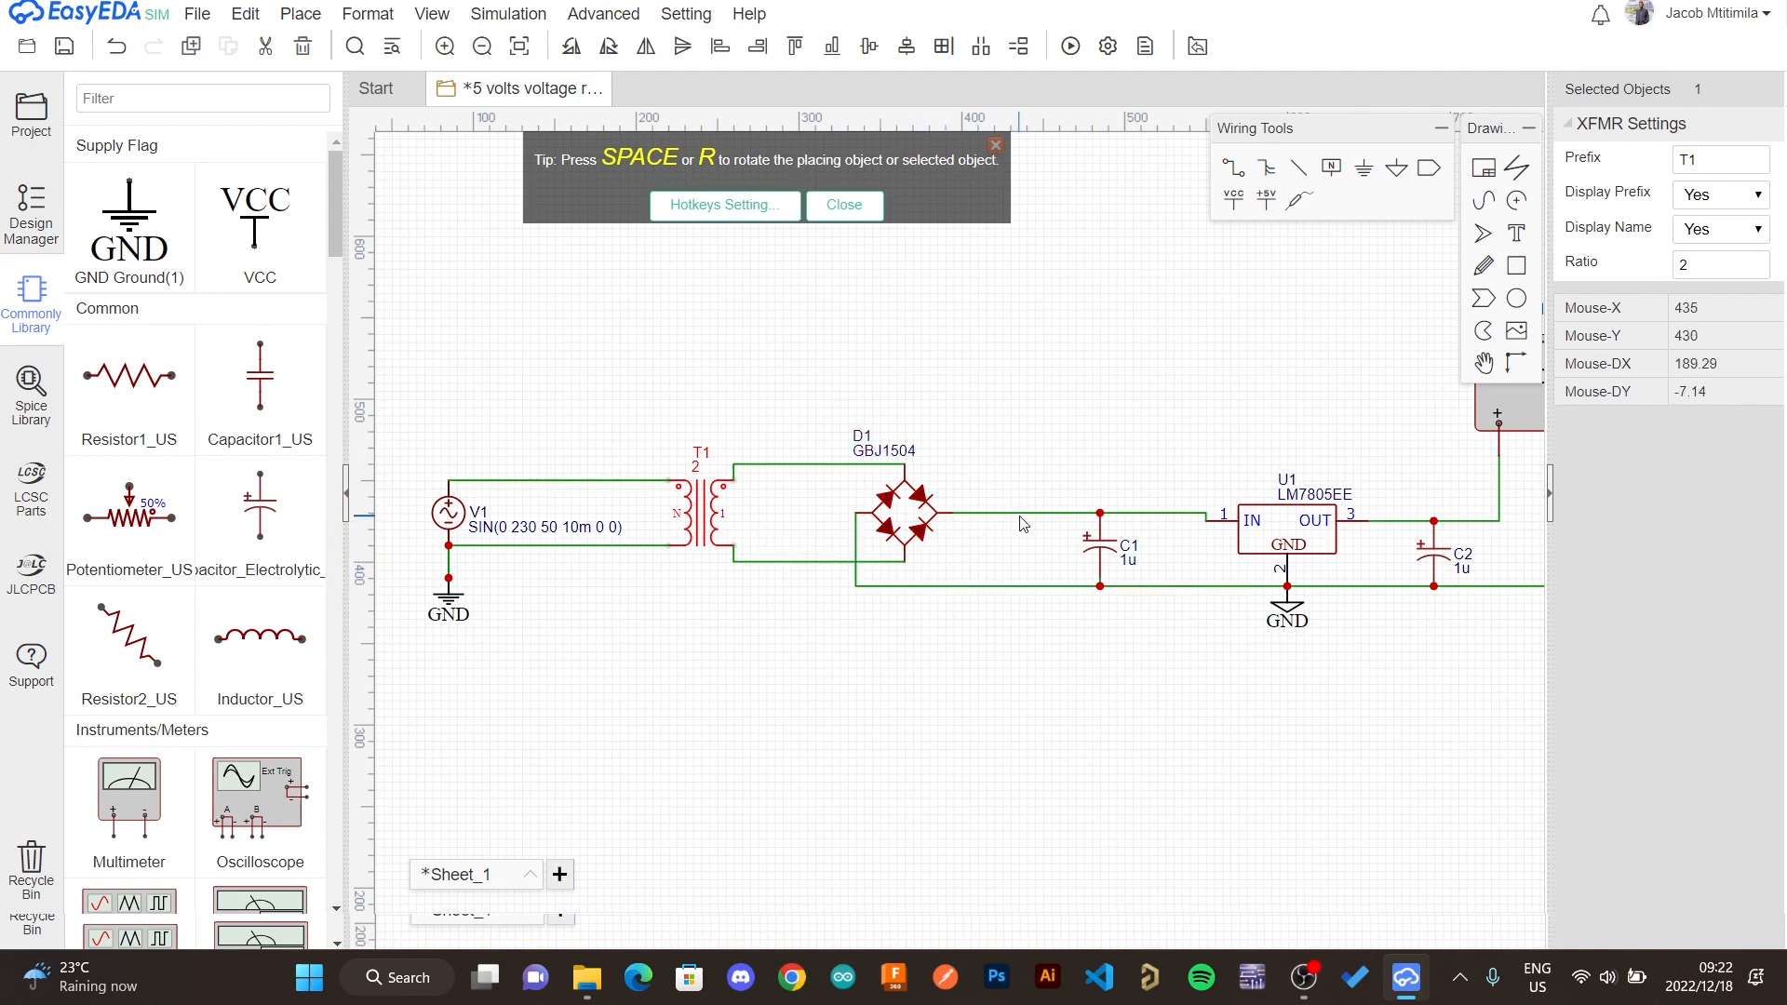
pyautogui.click(1118, 565)
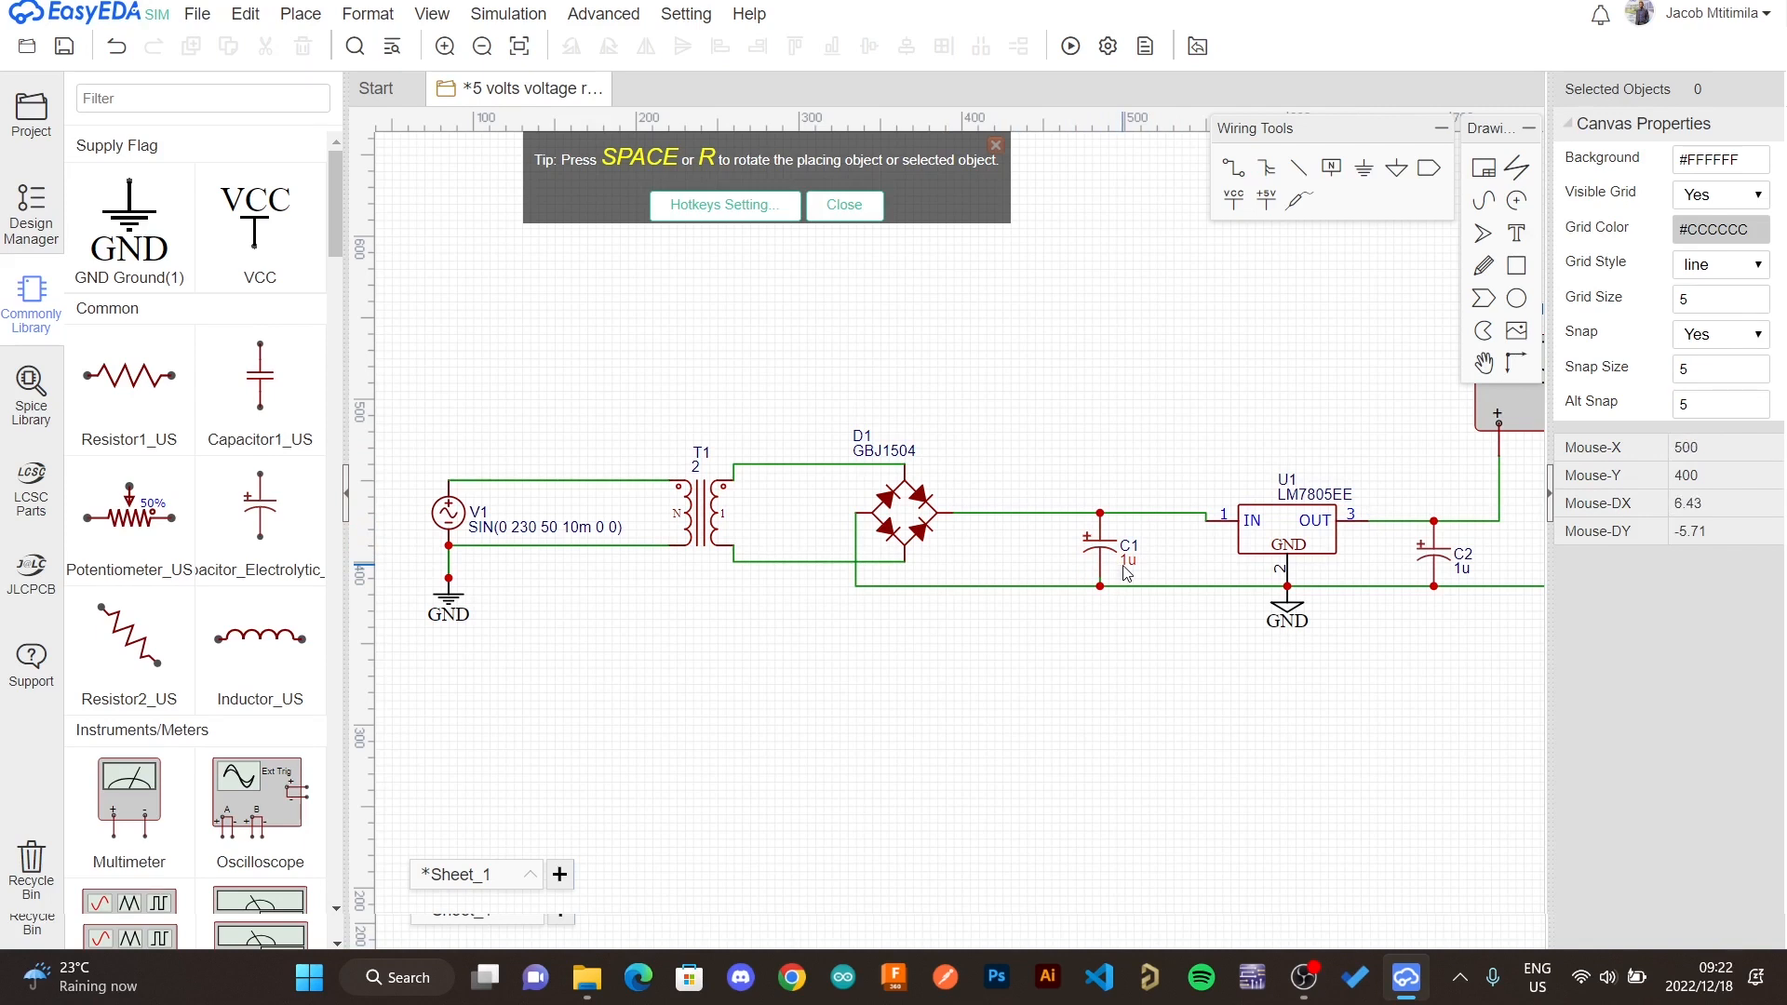
# - Change both capacitors' value labels from 1u to 10u
pyautogui.doubleClick(1128, 562)
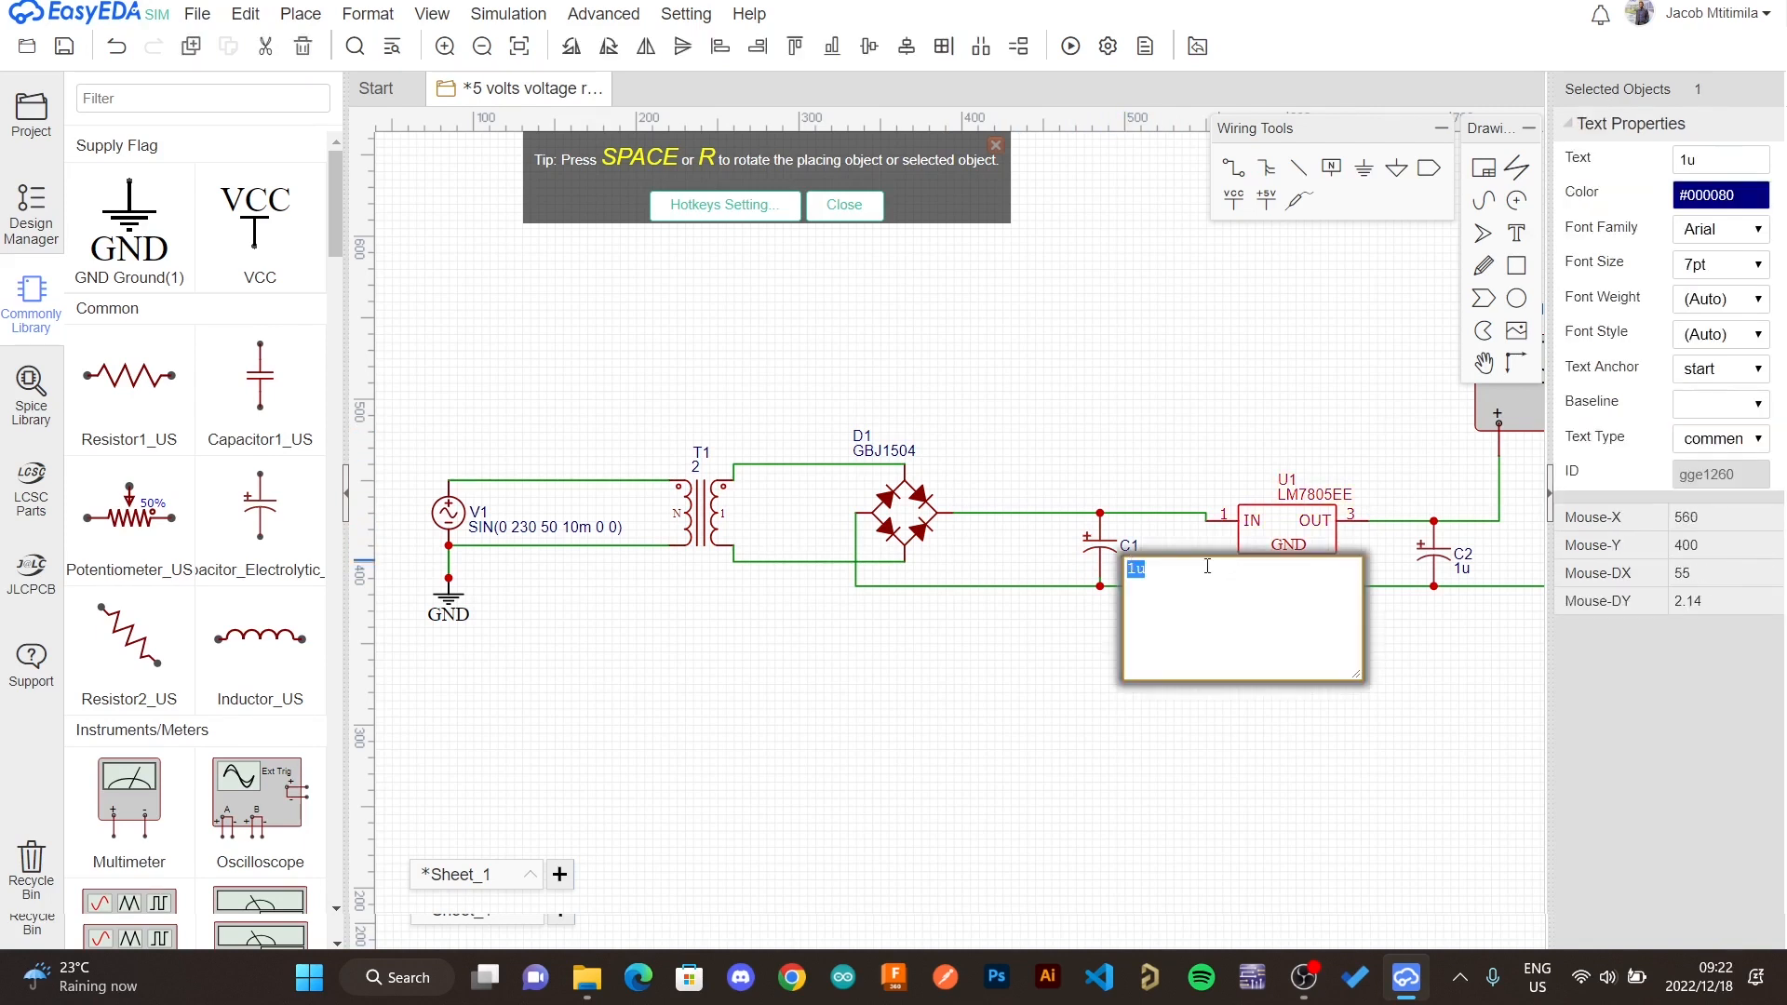
pyautogui.click(1136, 571)
pyautogui.write('0')
pyautogui.press('Return')
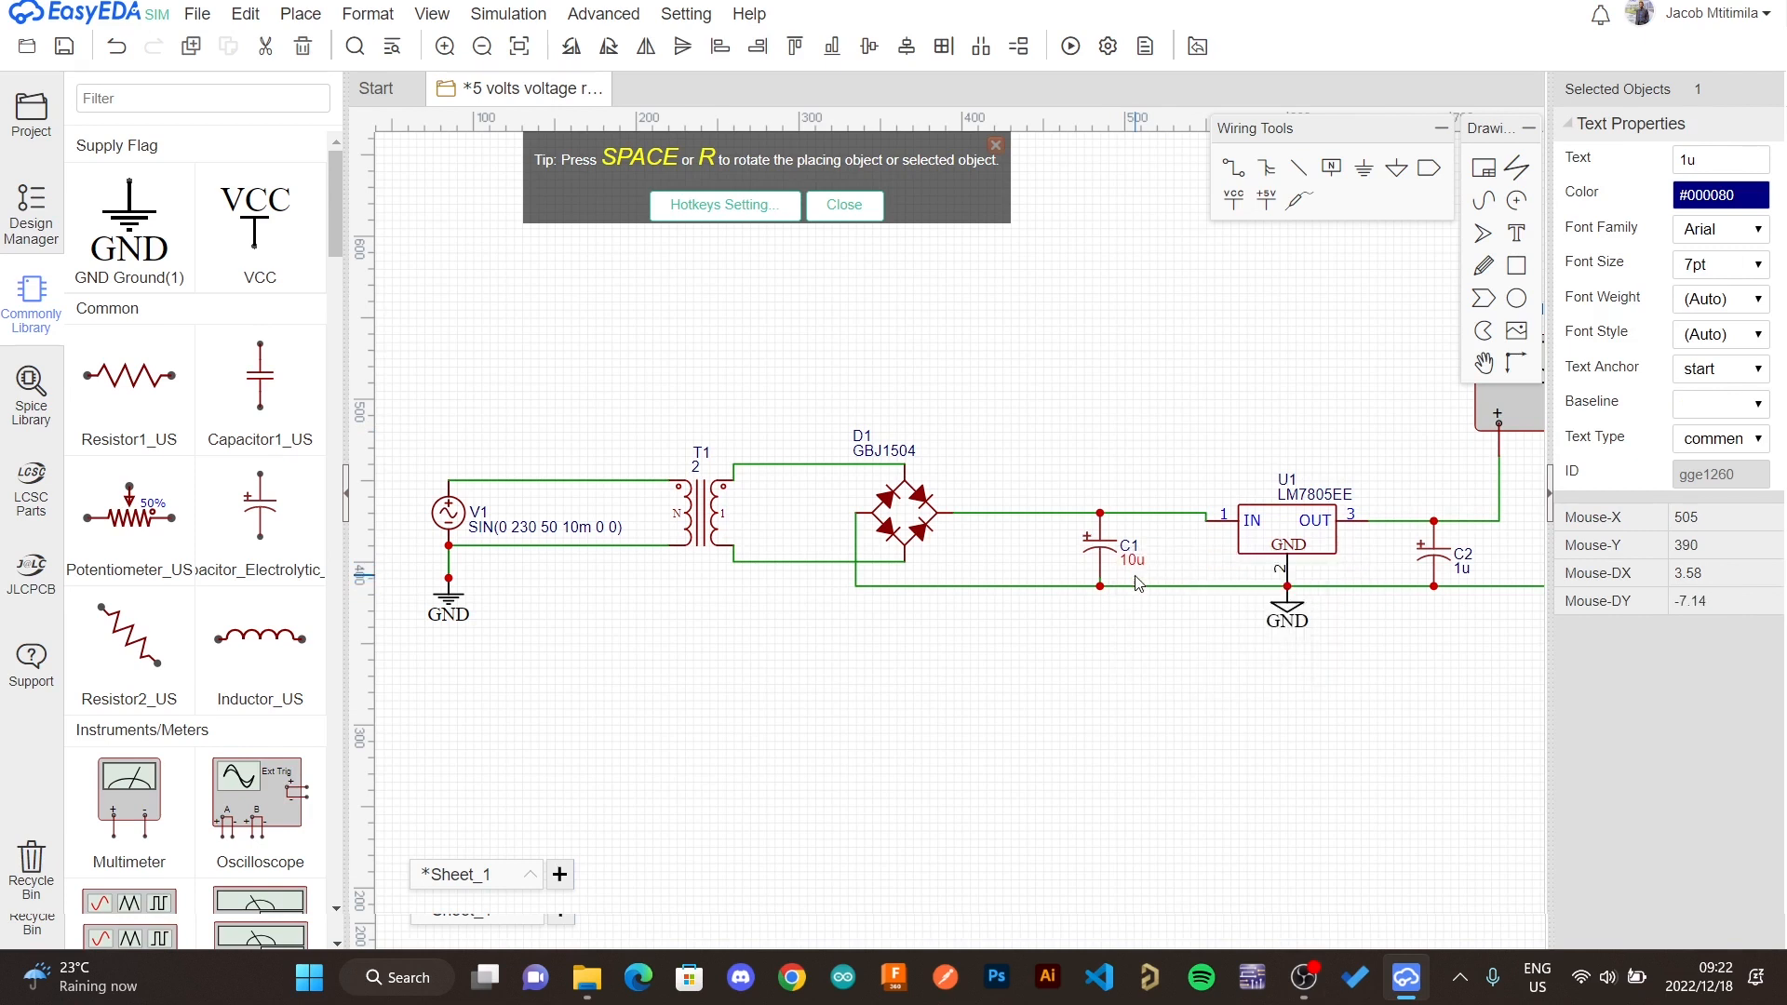
pyautogui.doubleClick(1474, 575)
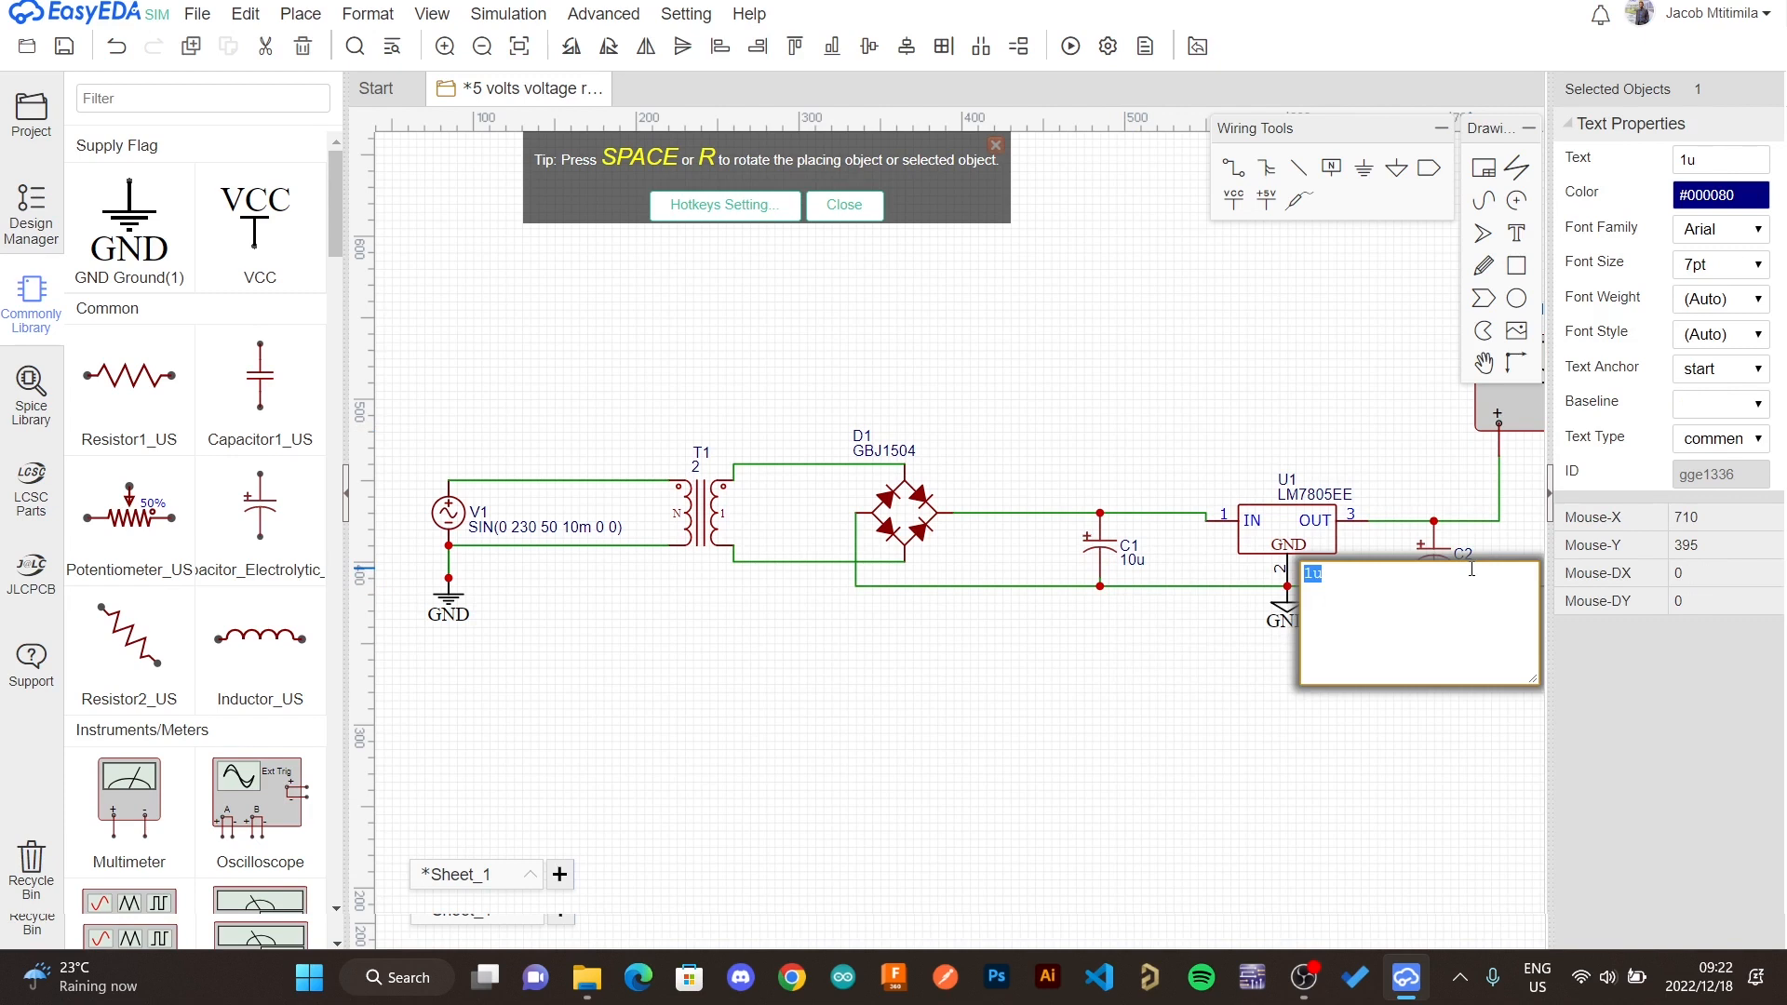
pyautogui.click(1313, 579)
pyautogui.write('0')
pyautogui.click(1441, 463)
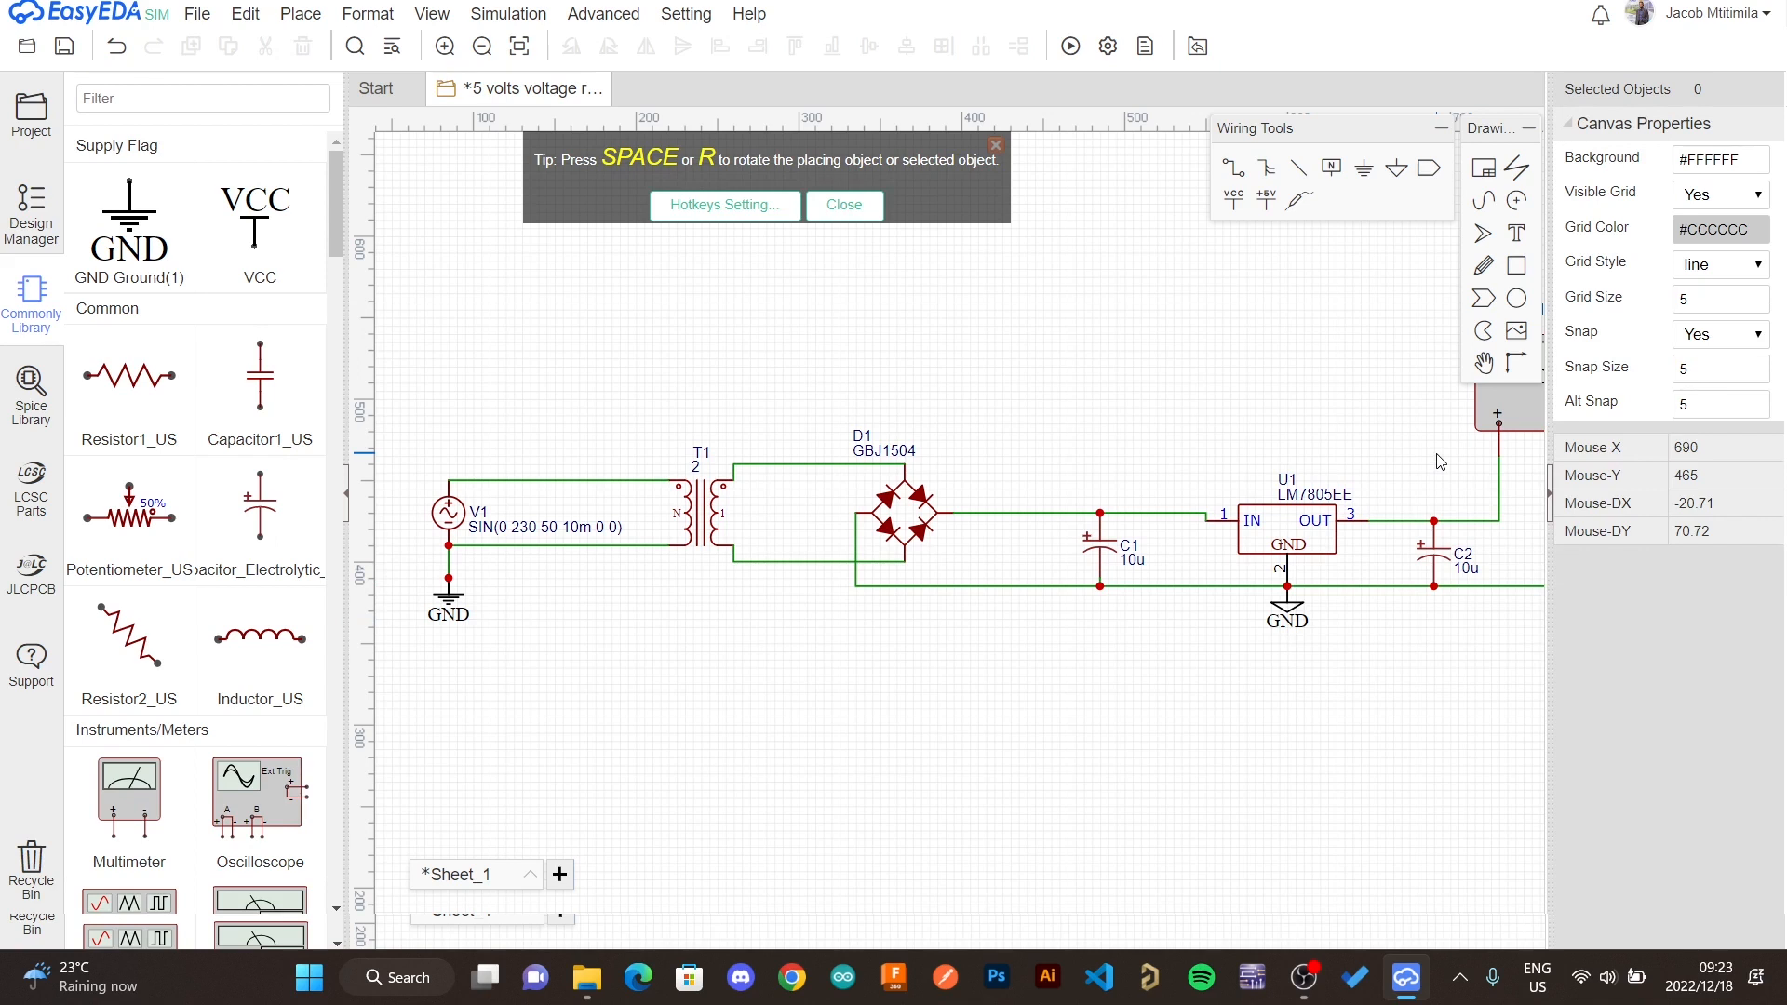
# - Start the simulation of the regulator schematic
pyautogui.press('Right')
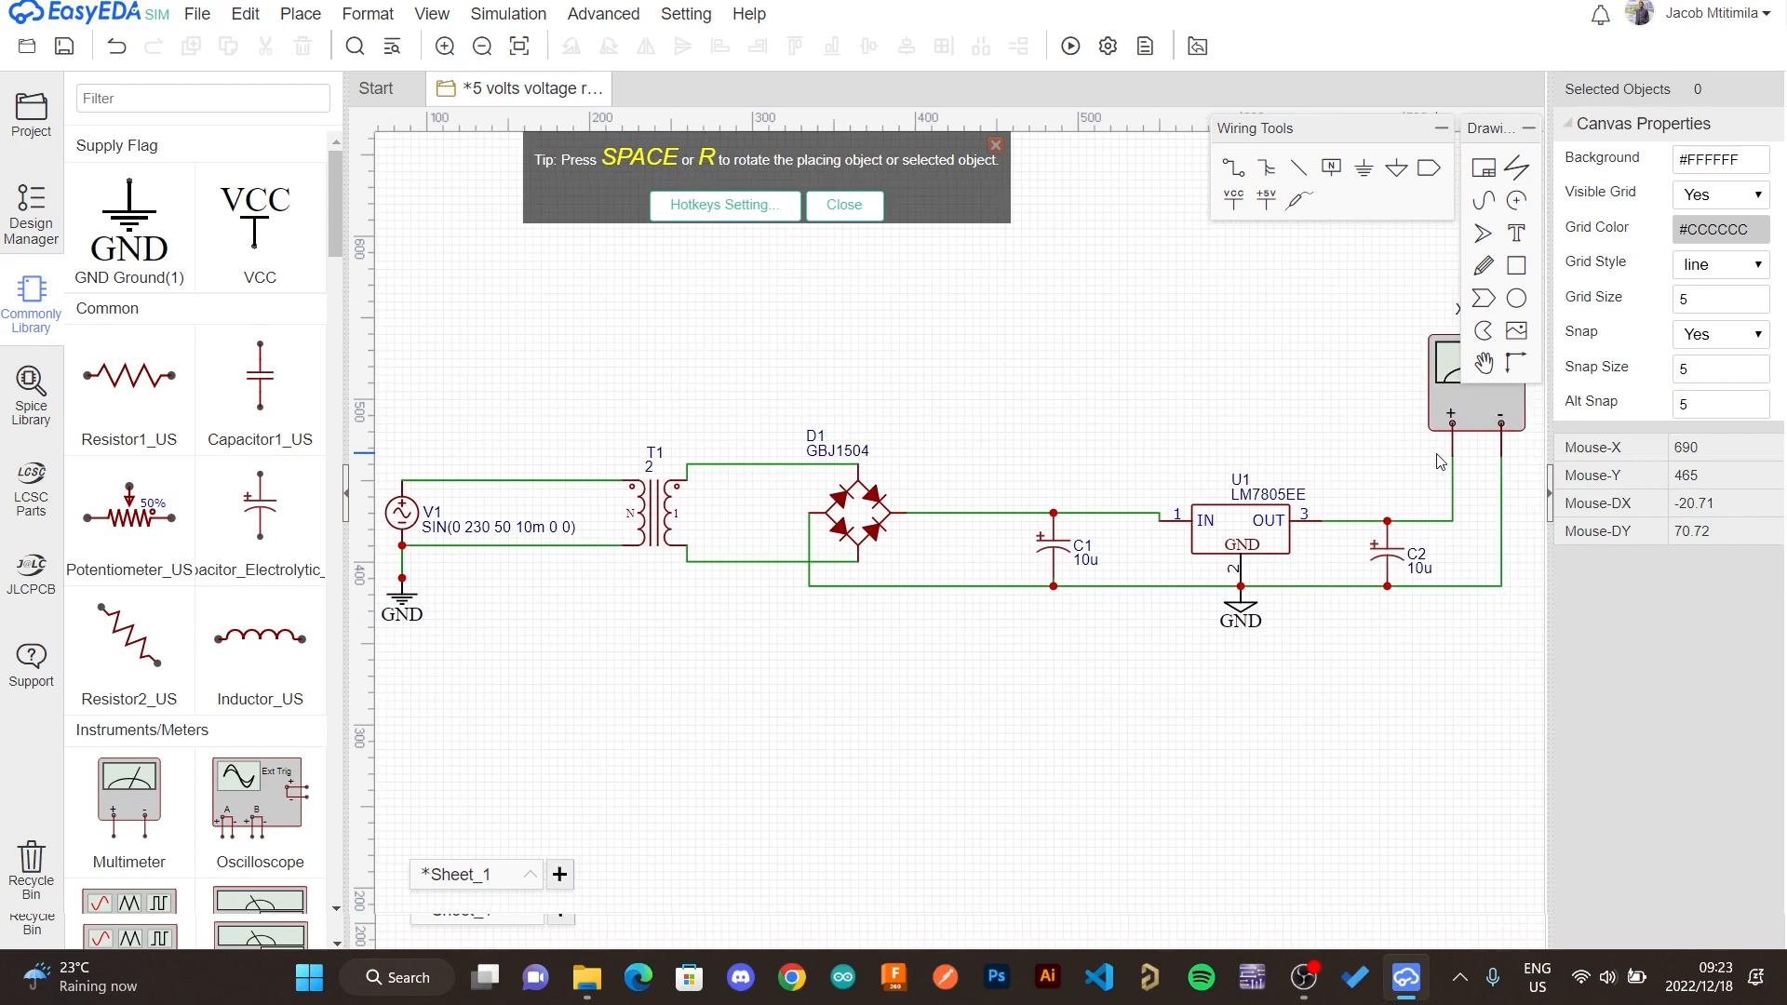
pyautogui.press('Right')
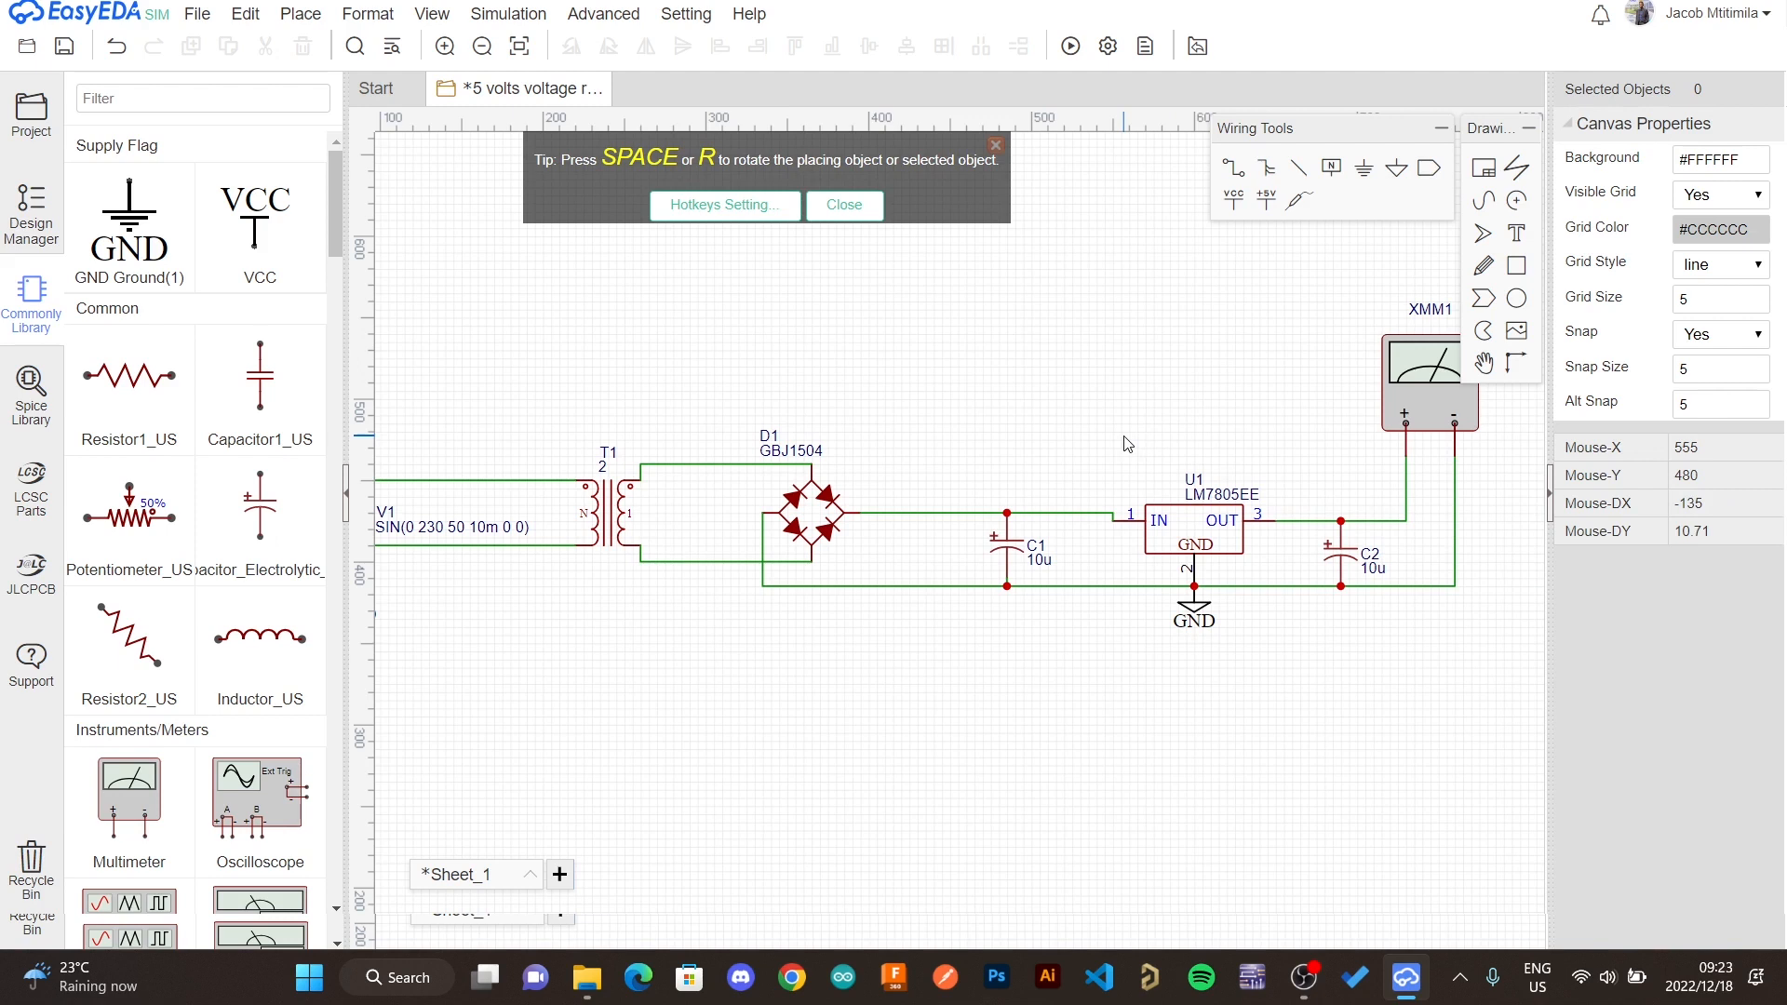
pyautogui.press('Left')
pyautogui.press('Left')
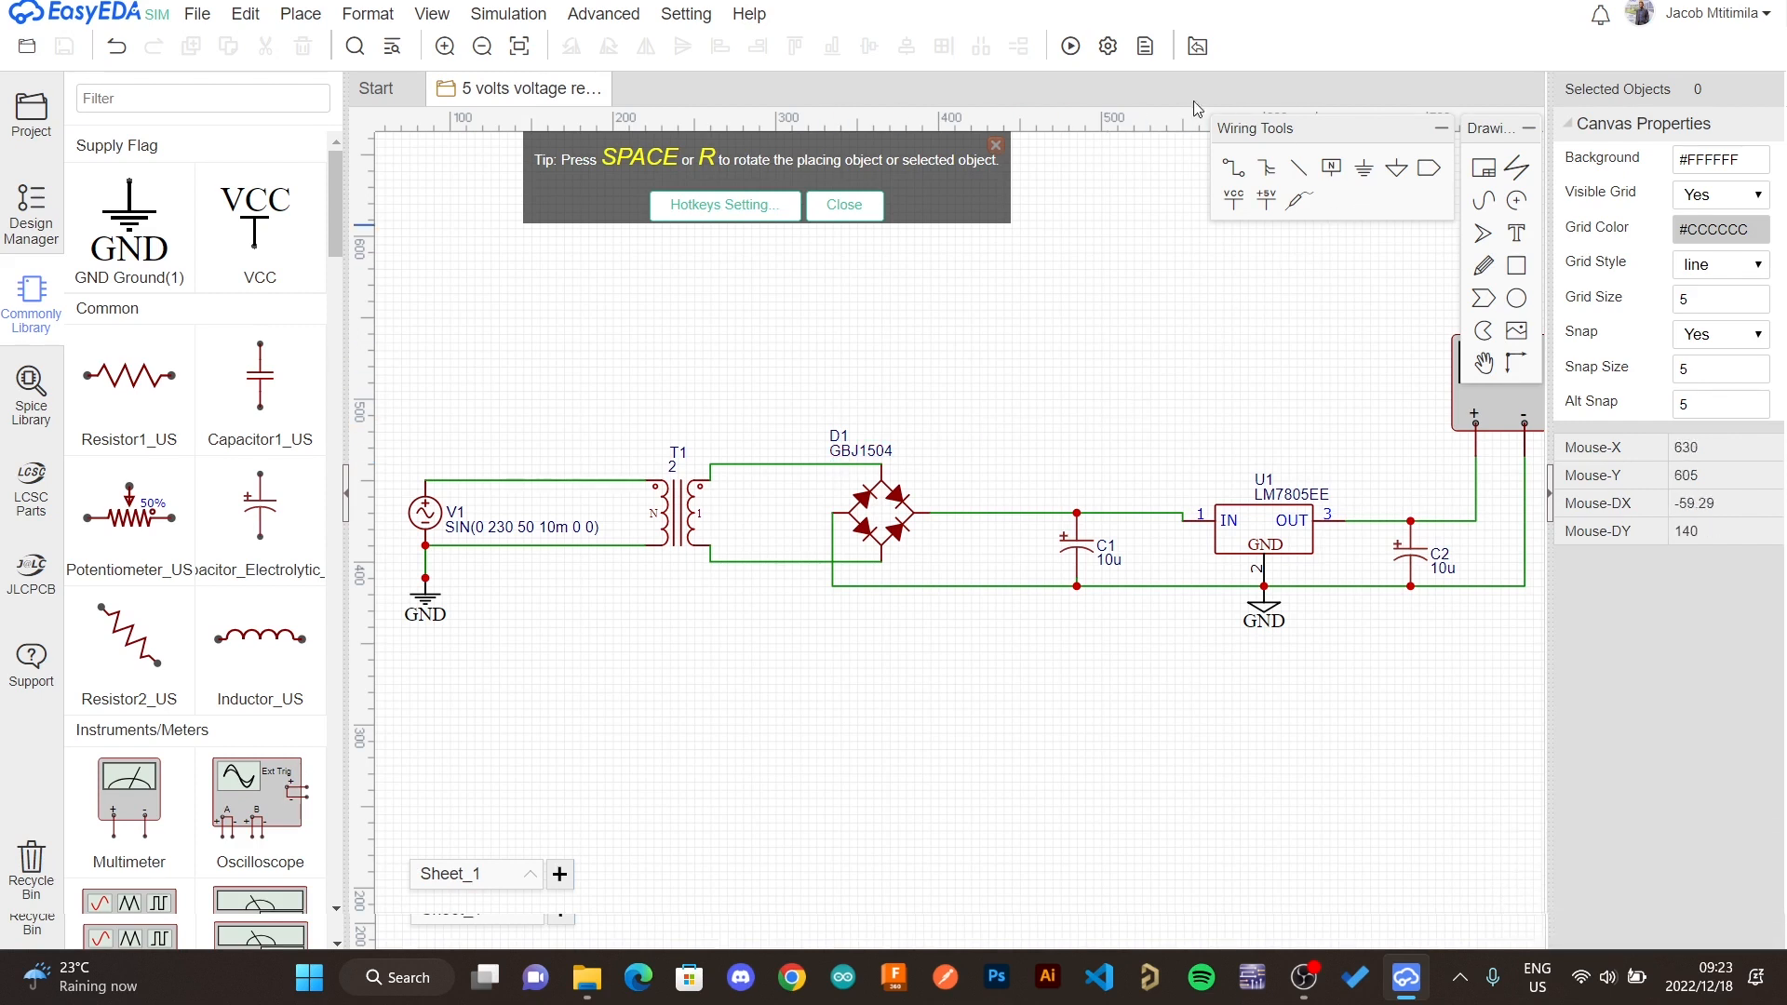
pyautogui.click(1071, 47)
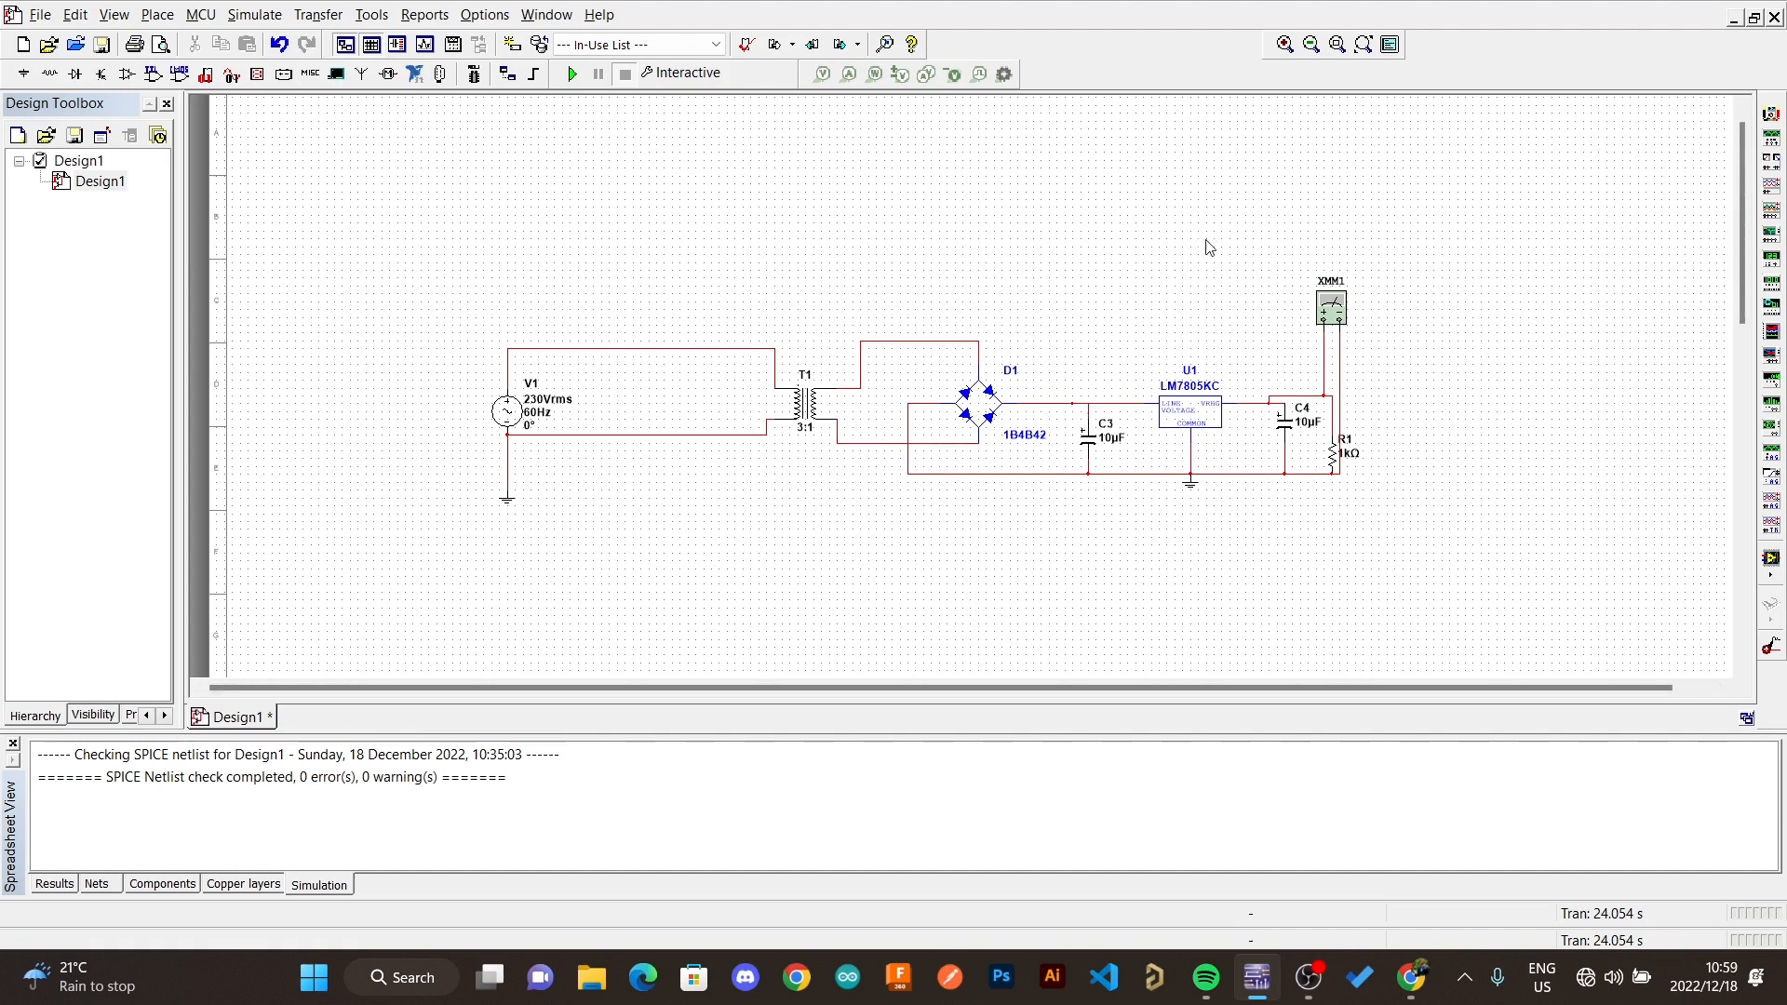
# - Switch to Multisim, run the interactive simulation of the same regulator circuit and select the multimeter XMM1
pyautogui.click(570, 74)
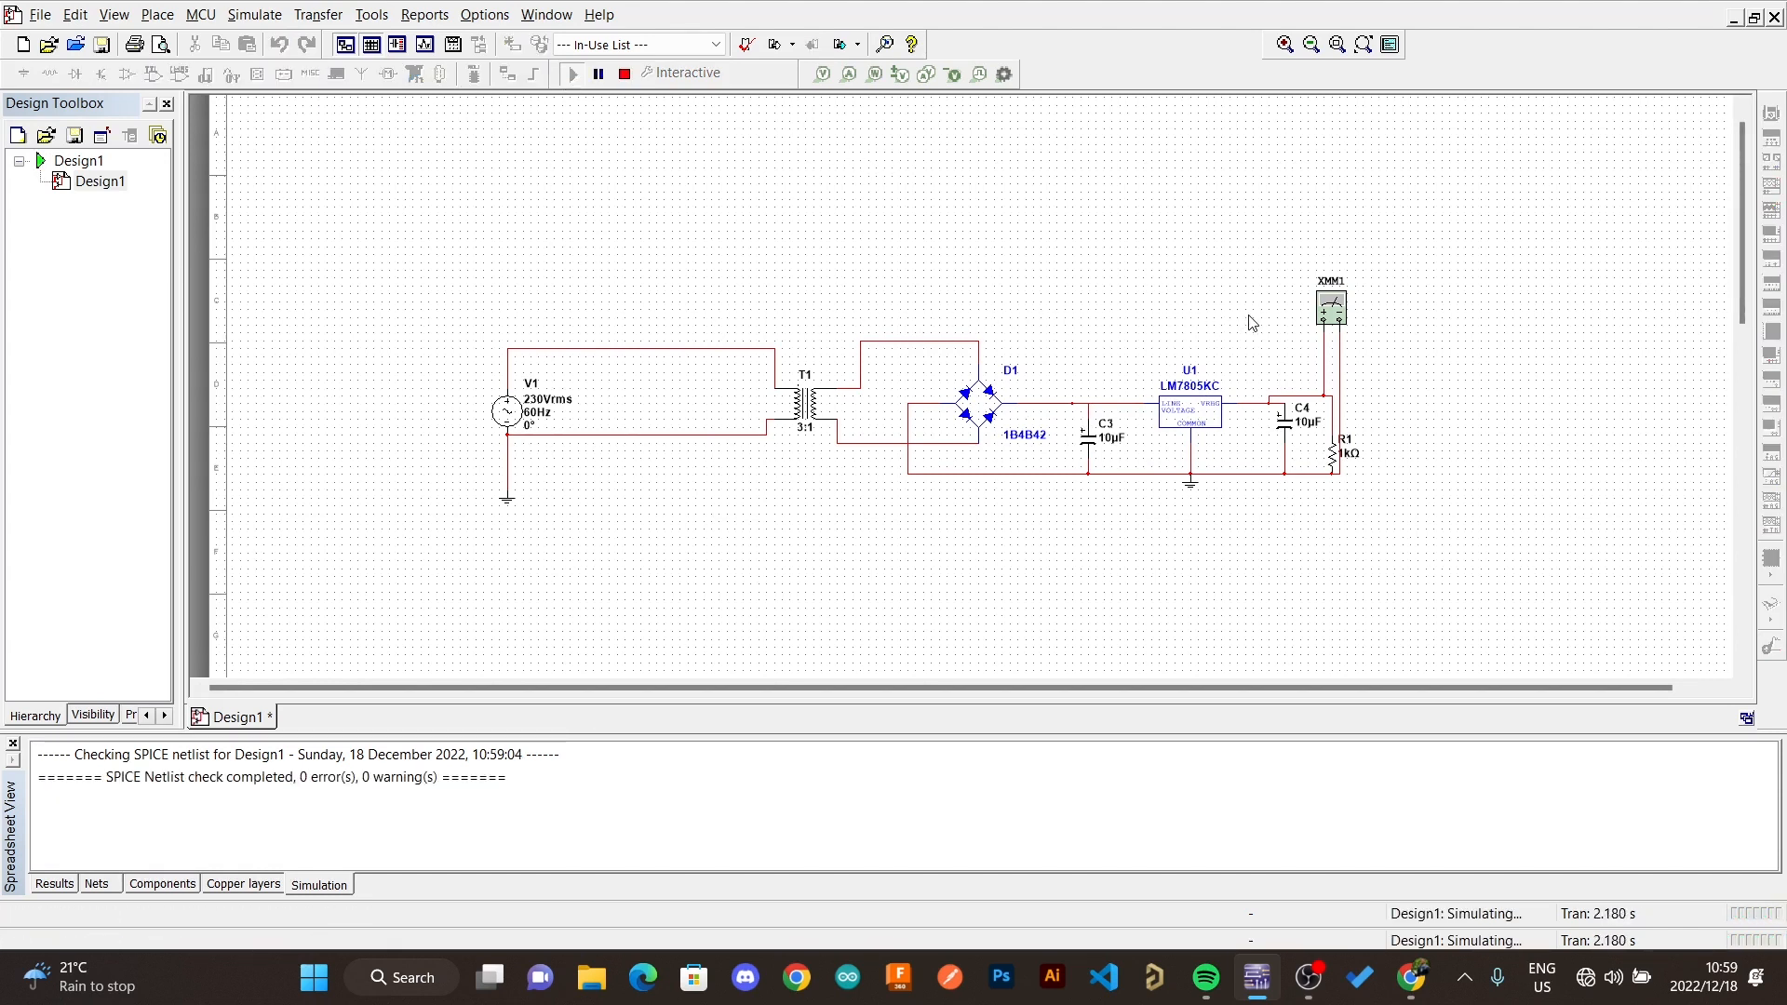
pyautogui.click(1338, 312)
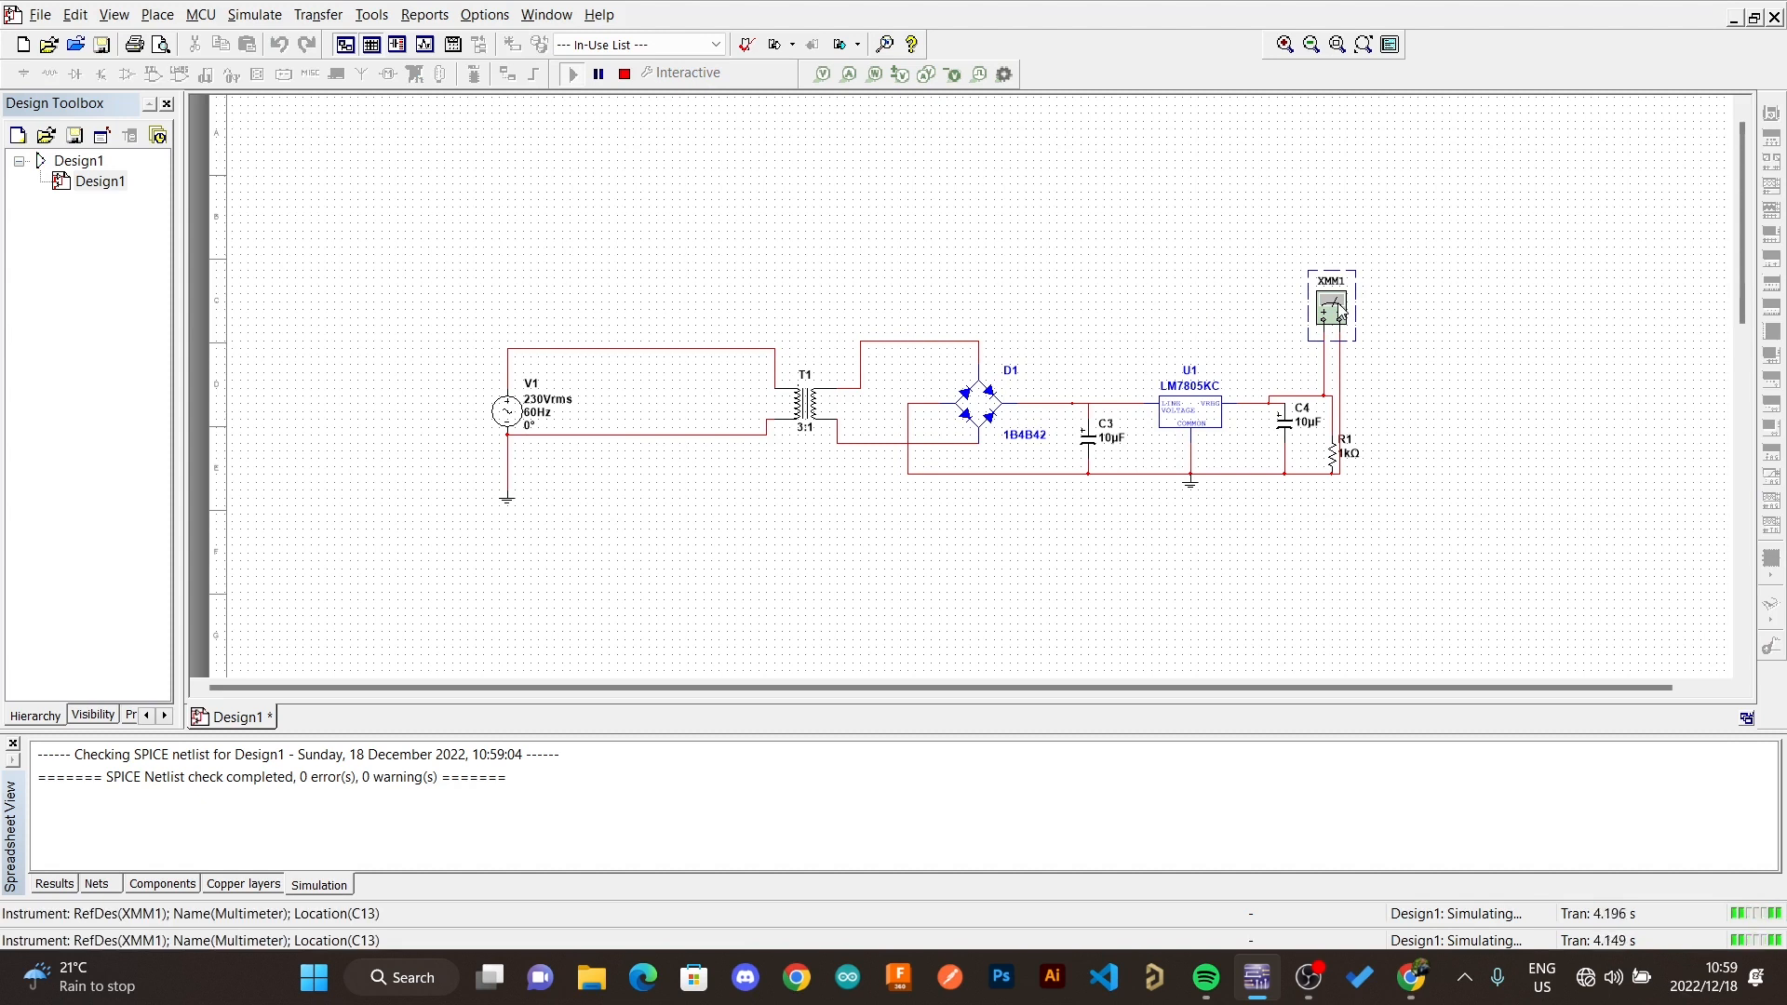